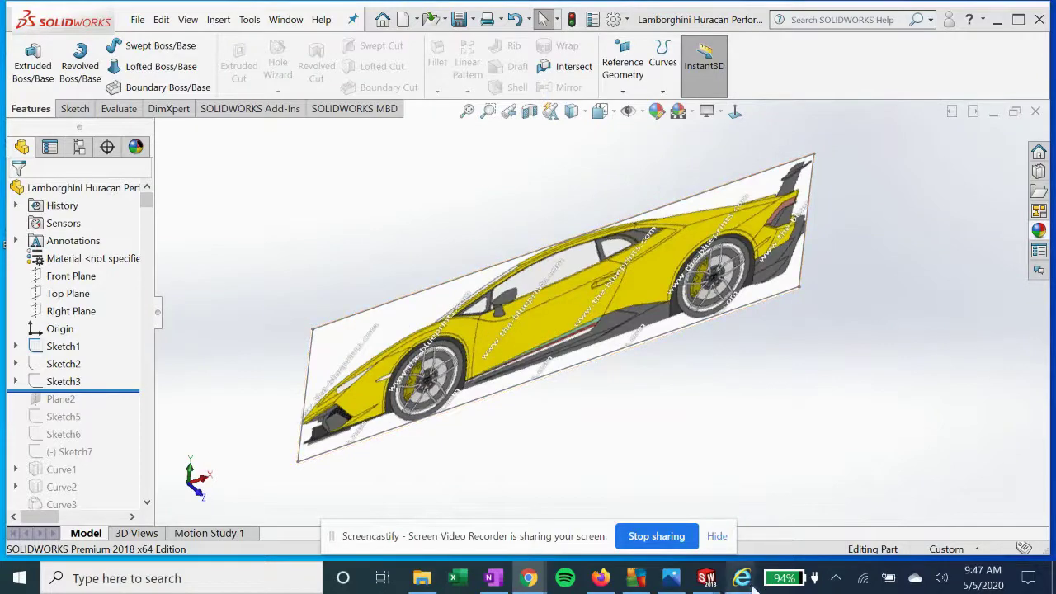
Switch to the browser and preview the Lamborghini Huracan Performante and Spyder blueprints, ending on the related vector-templates.com version
left_click(665, 493)
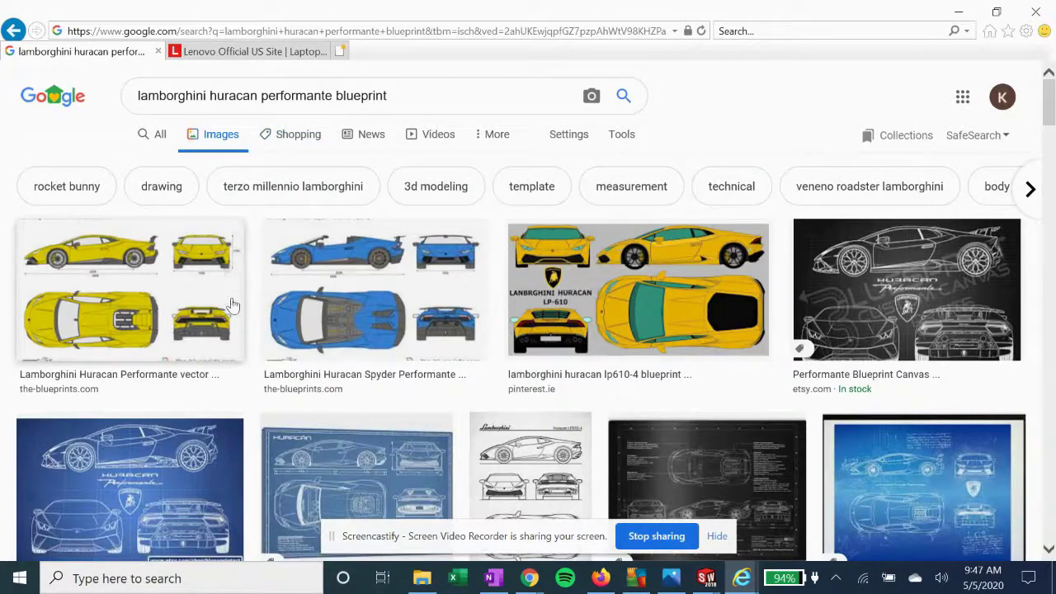
left_click(181, 294)
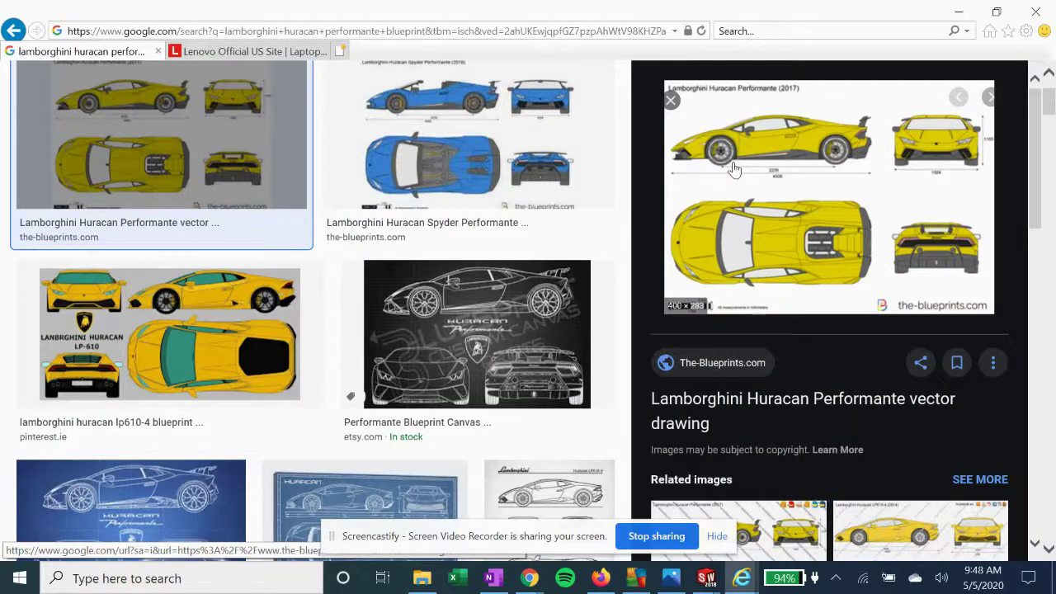
left_click(520, 120)
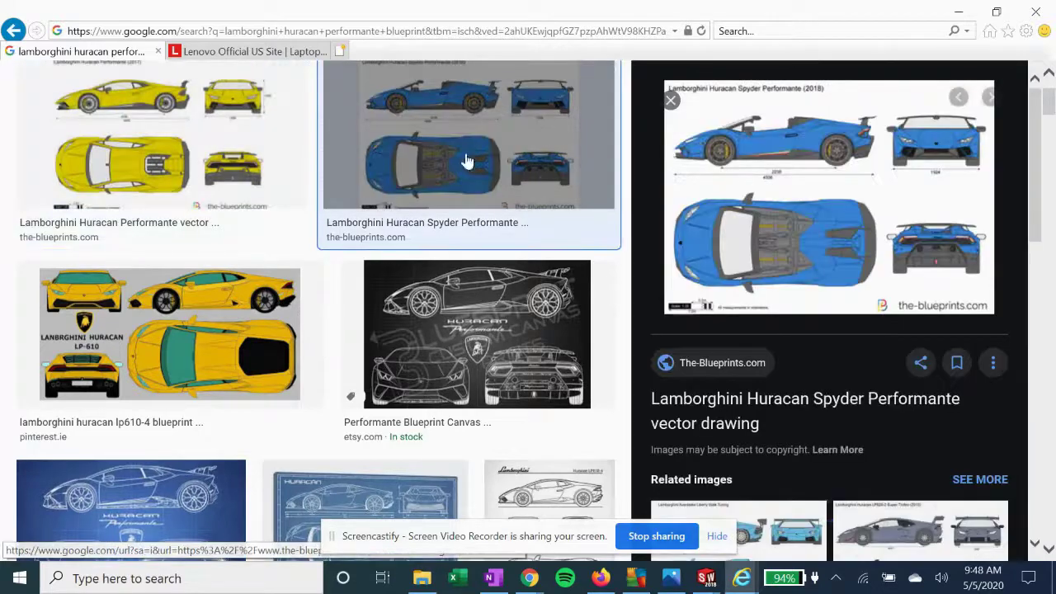
left_click(97, 136)
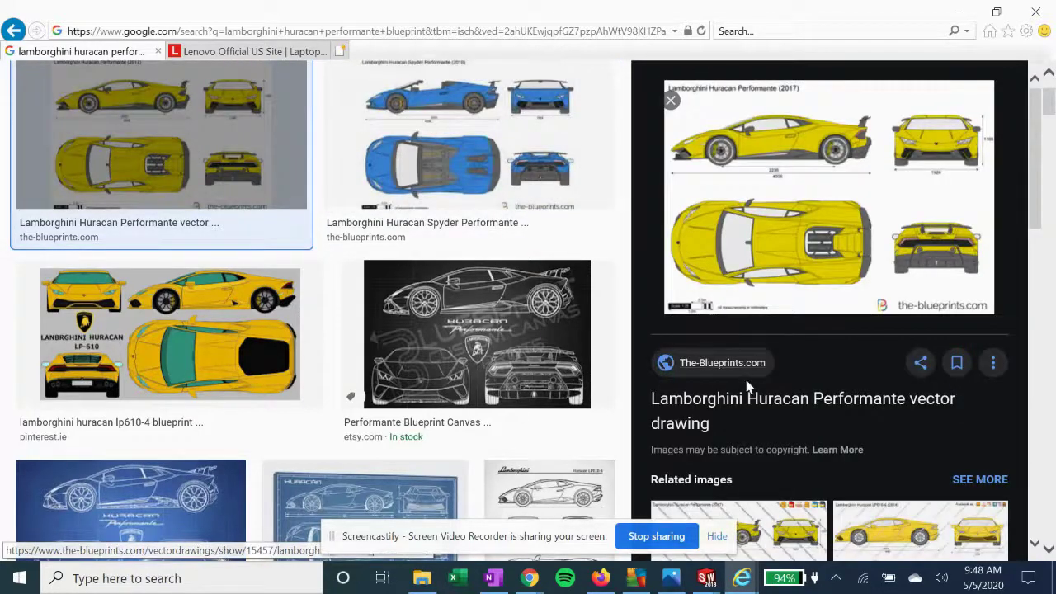
scroll(721, 371, "down", 1)
left_click(733, 487)
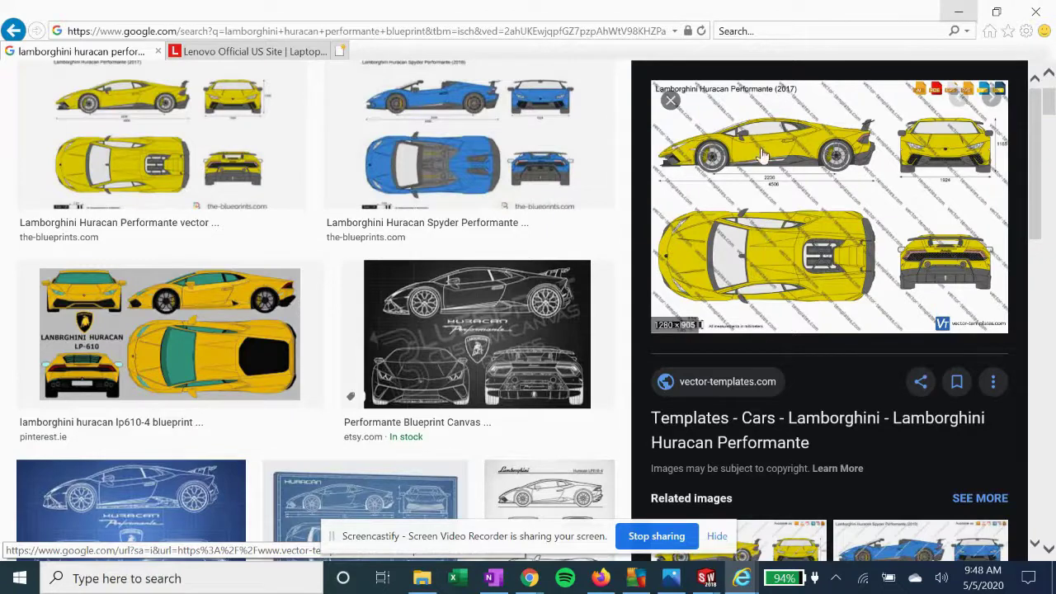
Return to SOLIDWORKS and view the side-view blueprint in Sketch1 face-on with its dimensions
left_click(957, 18)
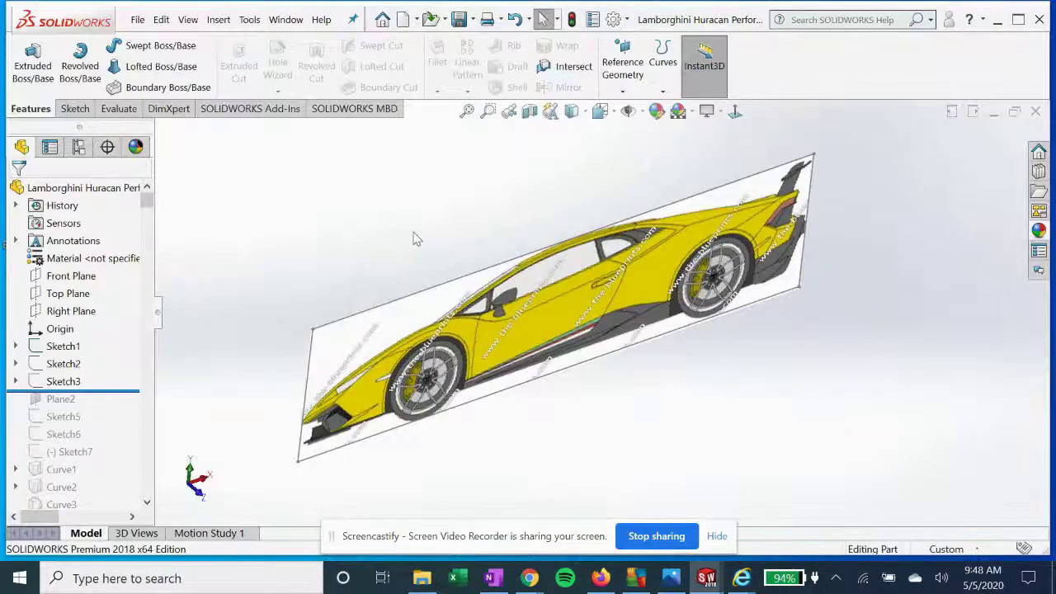
middle_click_drag(265, 316, 502, 316)
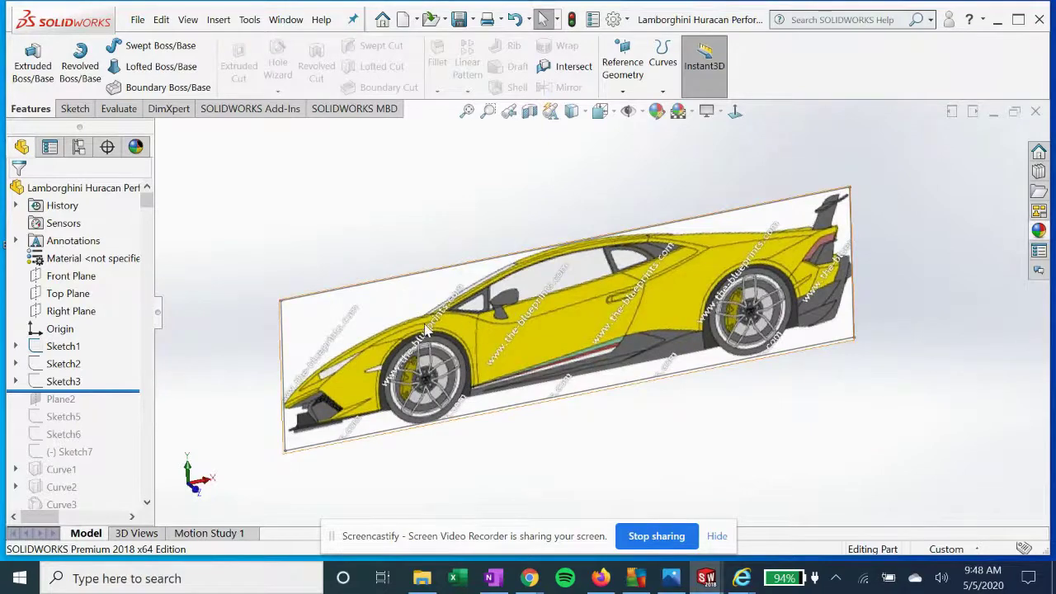
left_click(63, 347)
left_click(110, 328)
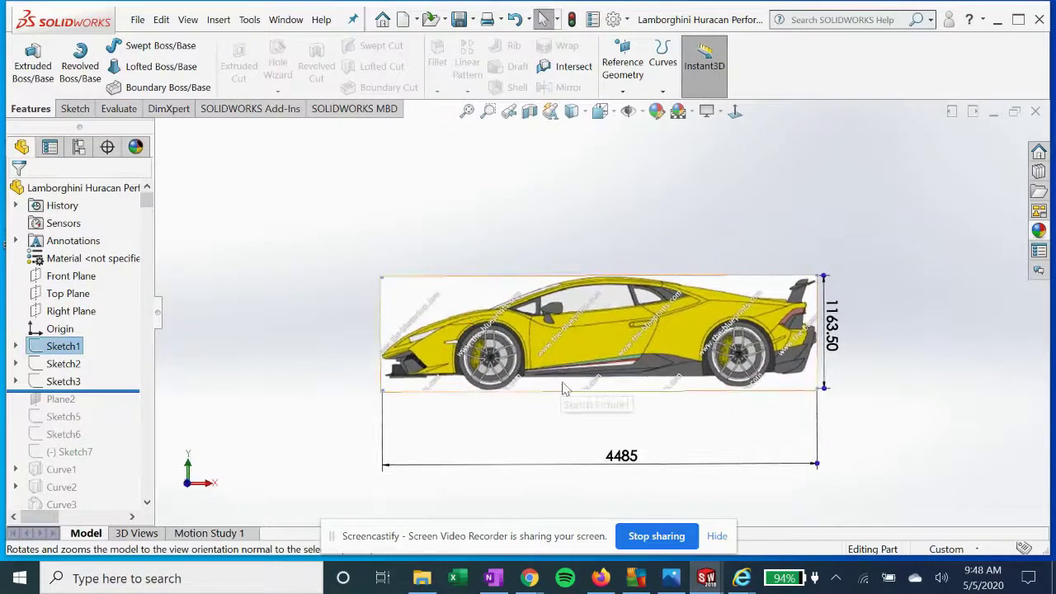
left_click(735, 112)
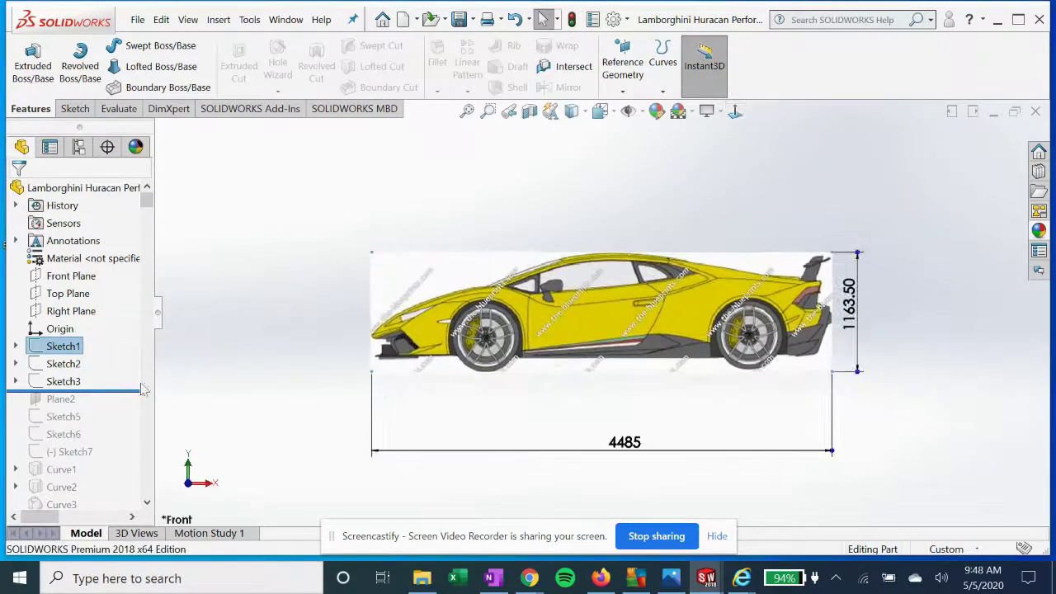
Show the hidden top-view and front-view blueprint sketches, Sketch2 and Sketch3
mouse_move(330, 317)
middle_mouse_down()
mouse_move(343, 325)
mouse_move(306, 384)
middle_mouse_up()
right_click(58, 363)
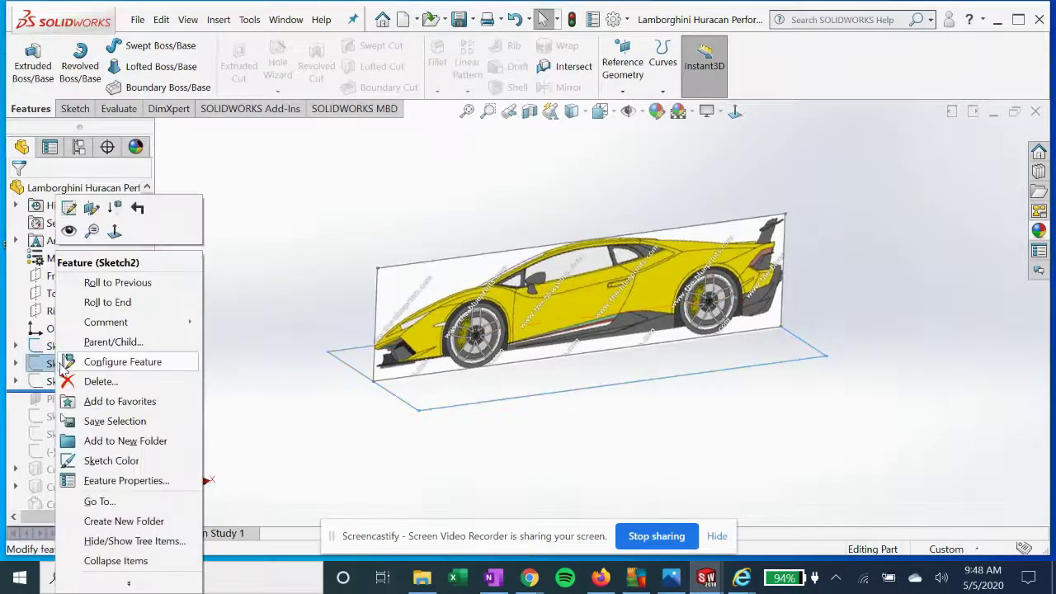
left_click(72, 232)
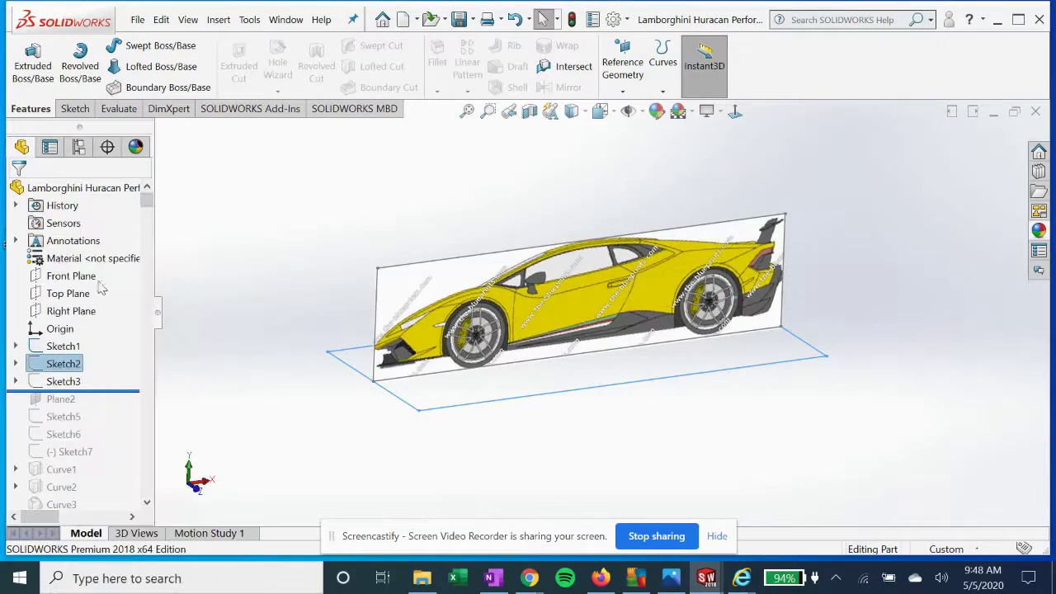
right_click(64, 382)
left_click(70, 232)
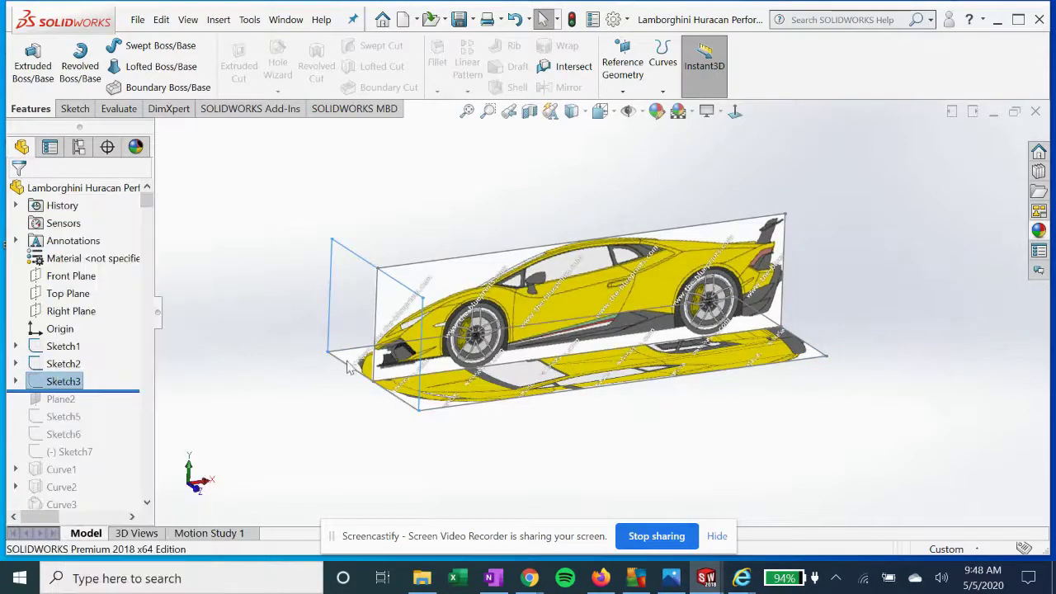
middle_click_drag(342, 419, 357, 397)
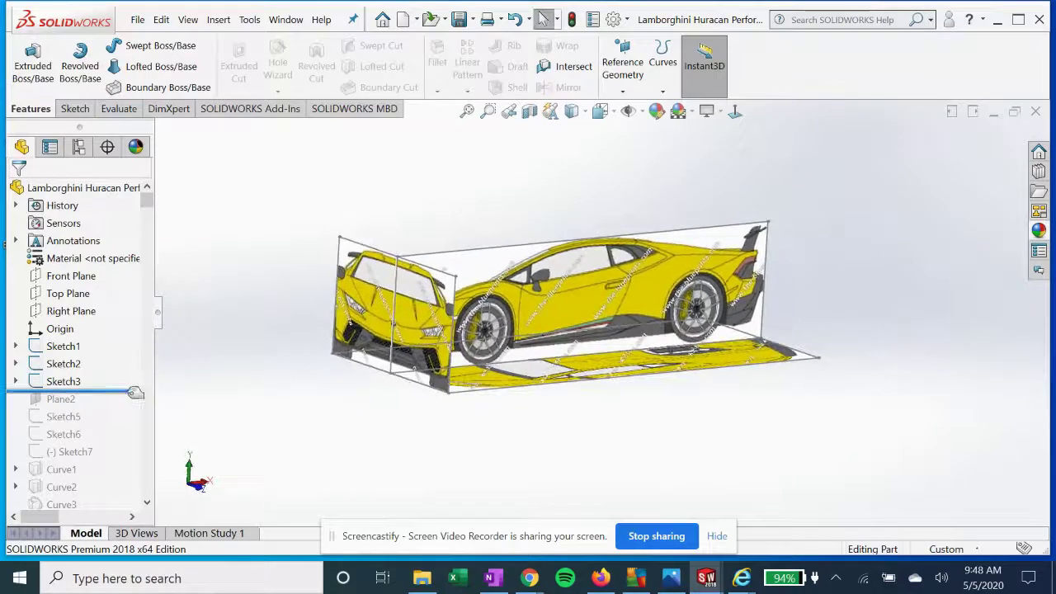
Roll the feature history forward past Sketch6 and show the rear-view blueprint in Sketch5
left_click_drag(136, 391, 135, 443)
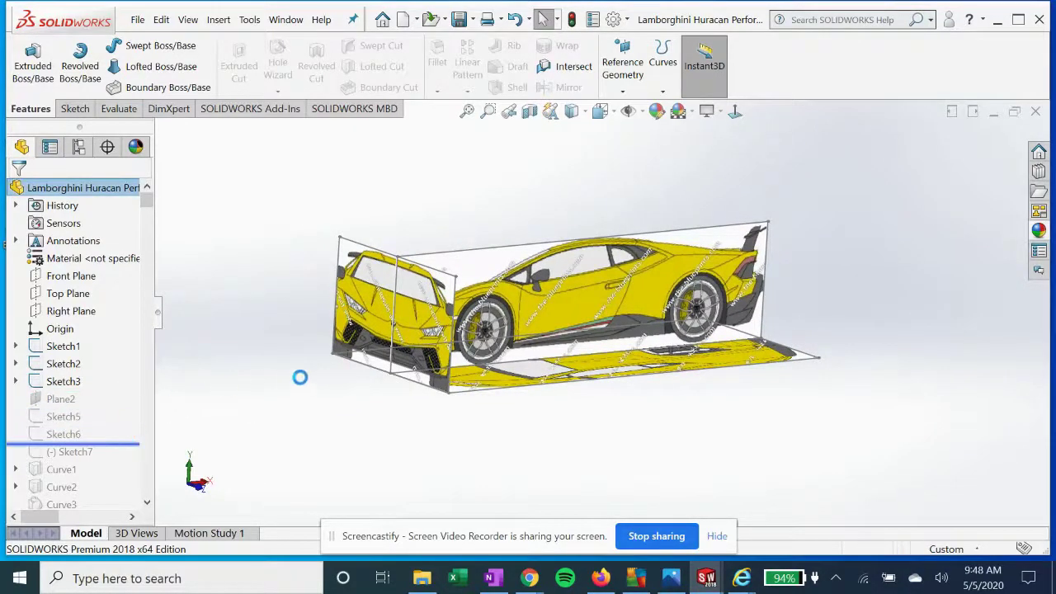
left_click(63, 417)
left_click(101, 394)
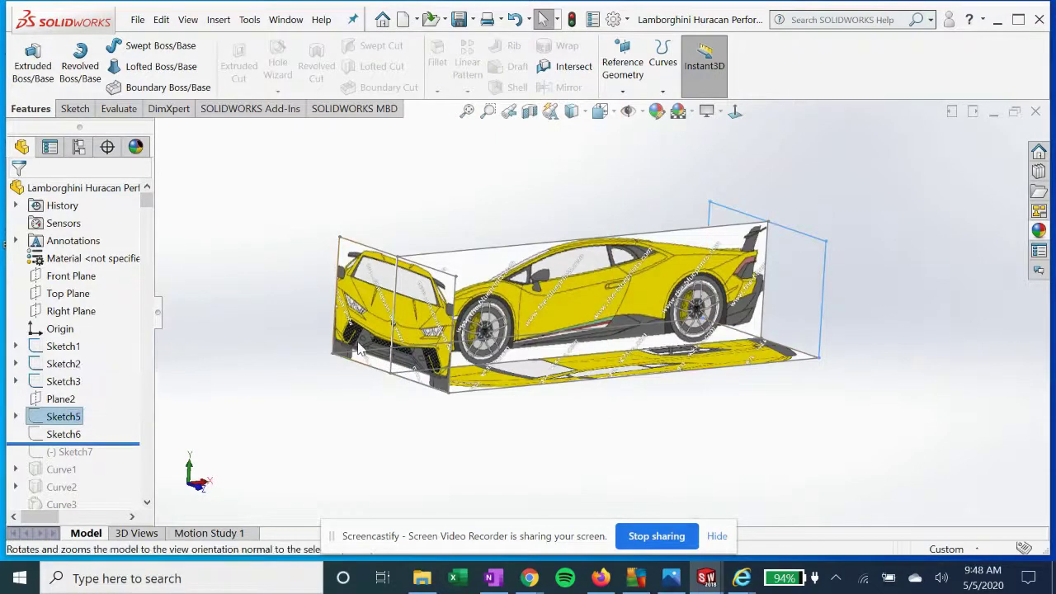
right_click(62, 421)
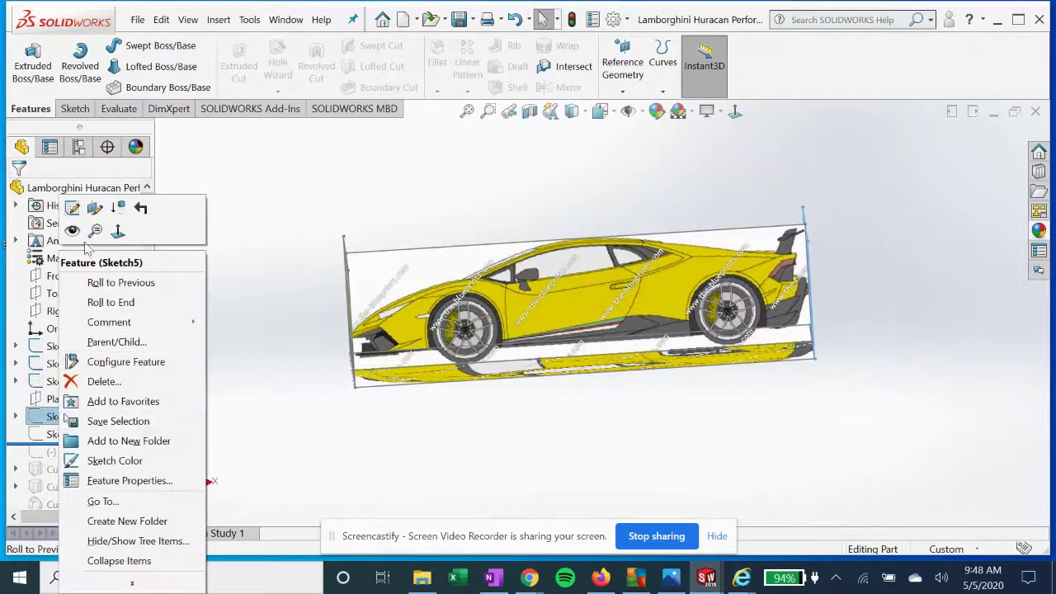
left_click(118, 234)
left_click(537, 369)
mouse_move(536, 369)
middle_mouse_down()
mouse_move(561, 372)
mouse_move(558, 360)
middle_mouse_up()
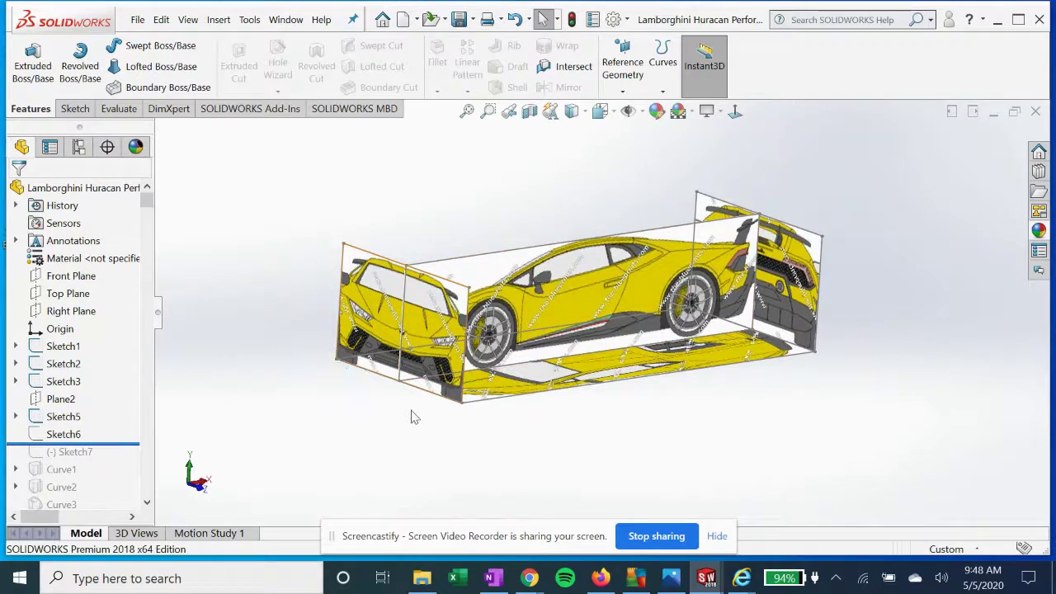
Roll the feature history forward past Sketch7 and expand Sketch1 to reveal its sketch picture
scroll(128, 394, "down", 2)
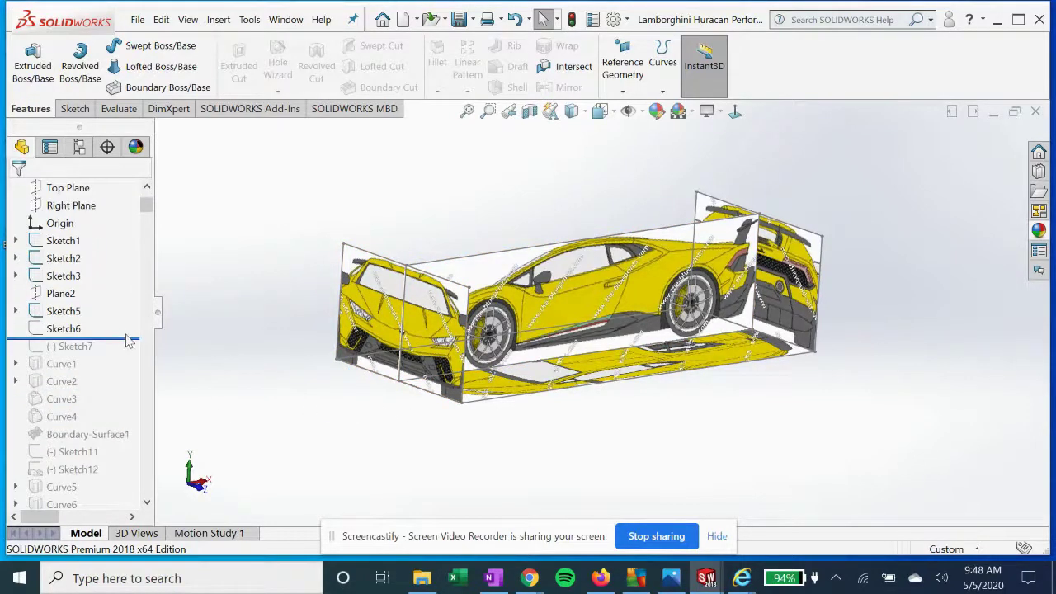
left_click_drag(128, 340, 125, 354)
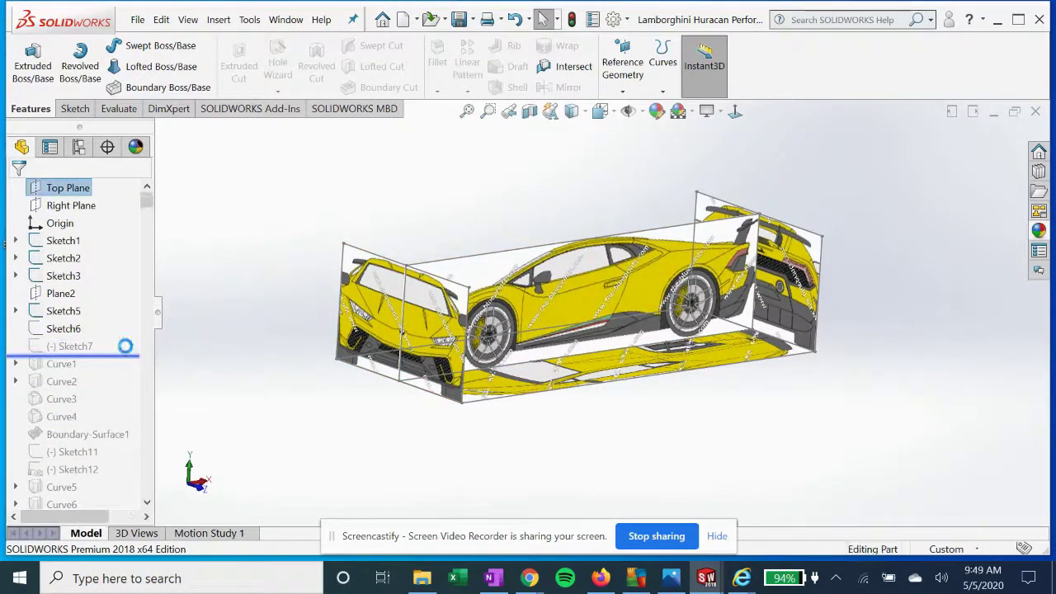
left_click(16, 241)
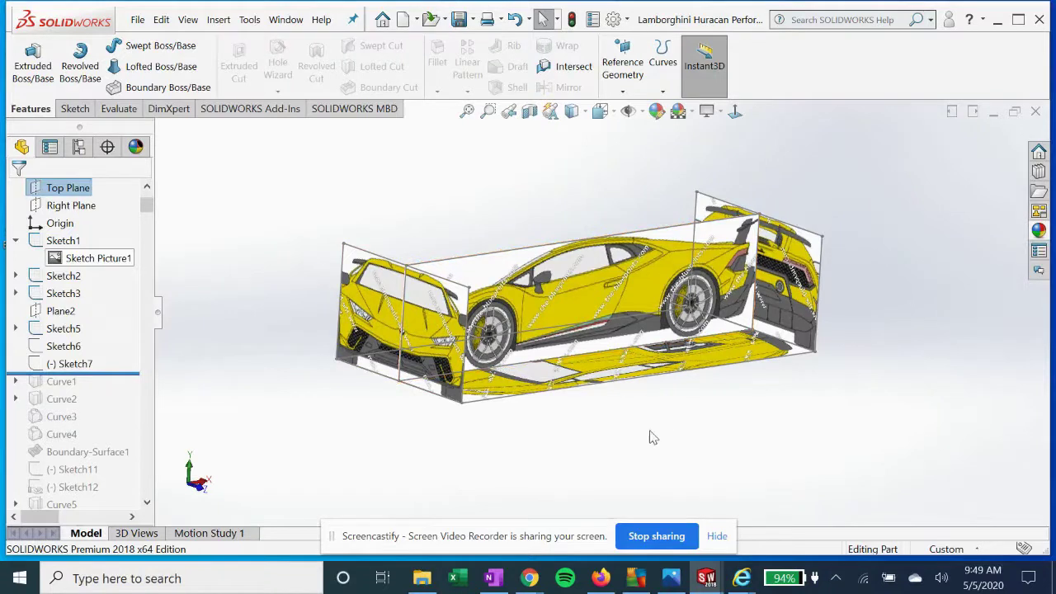
left_click(62, 243)
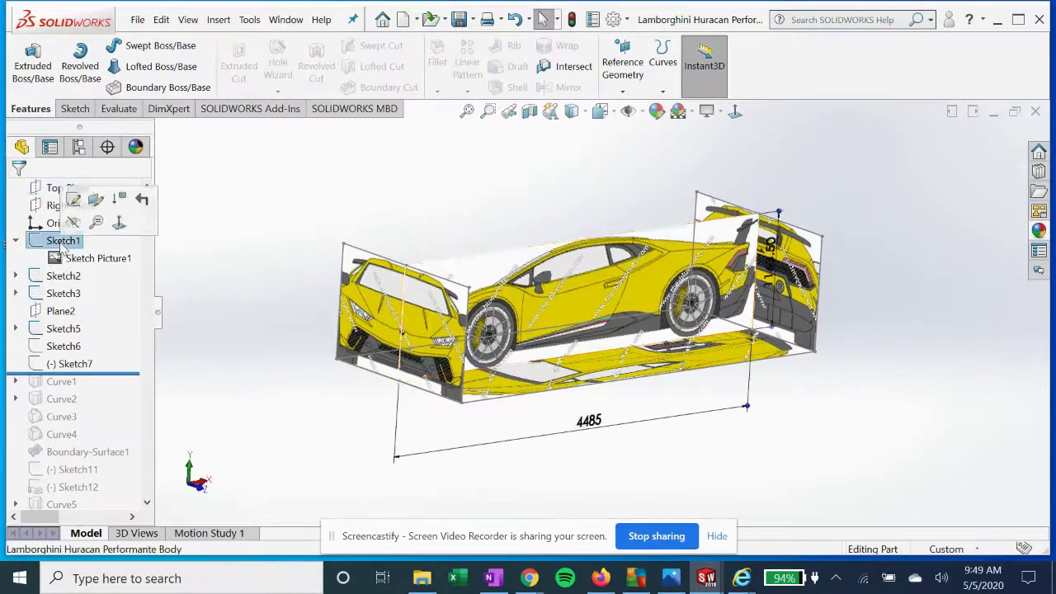
left_click(66, 300)
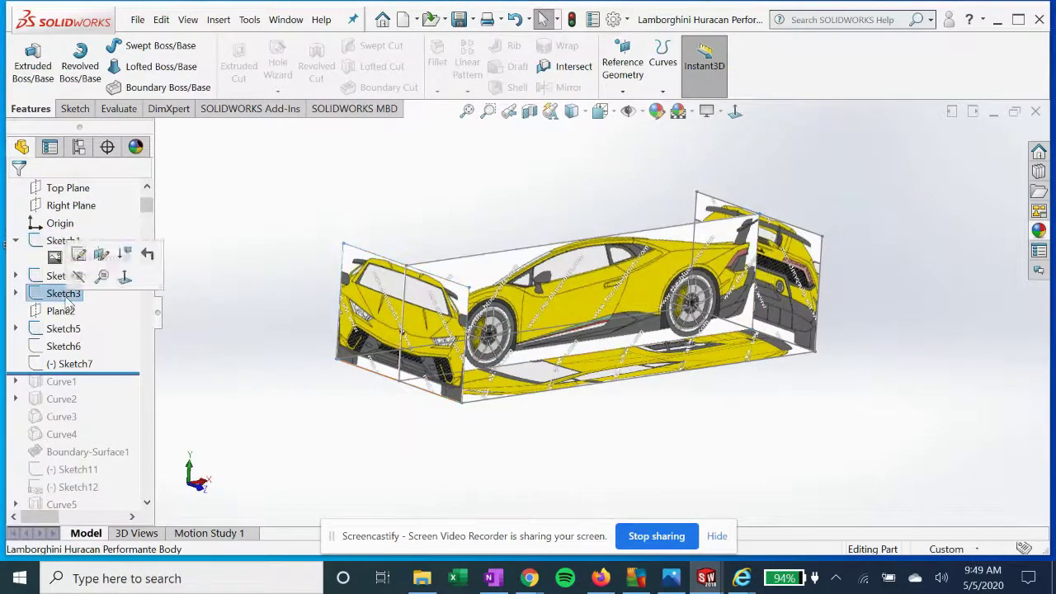
left_click(184, 358)
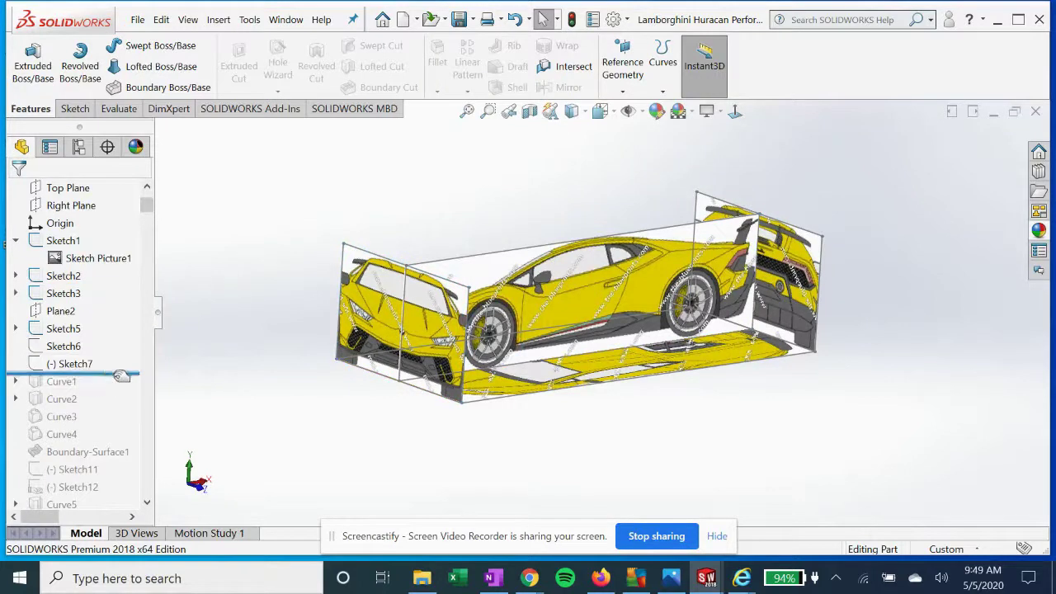
Roll the feature history forward past Curve1 and highlight that curve against the blueprints
left_click_drag(126, 374, 124, 388)
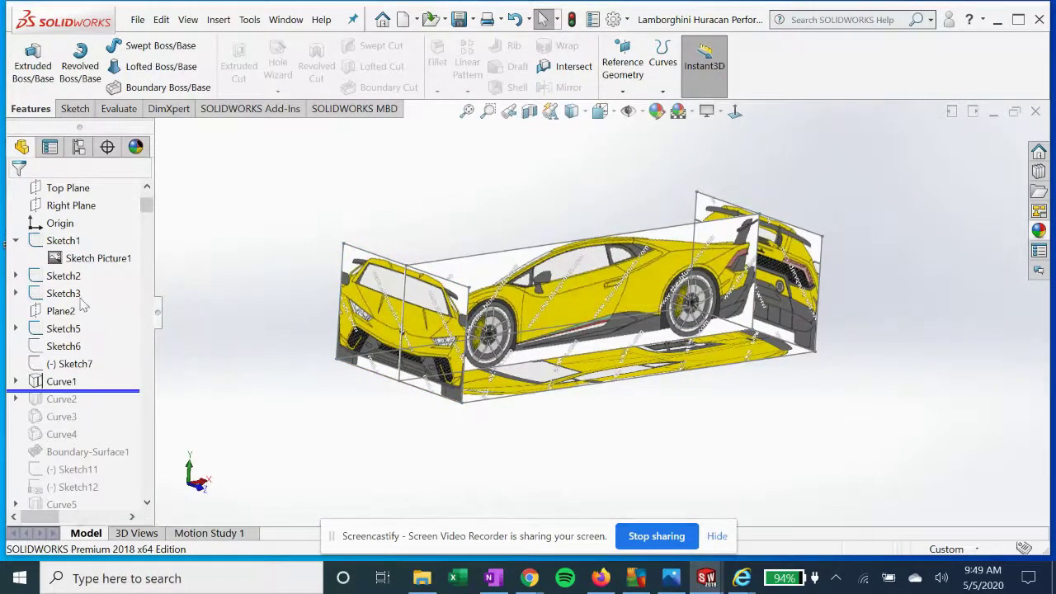
left_click(100, 260)
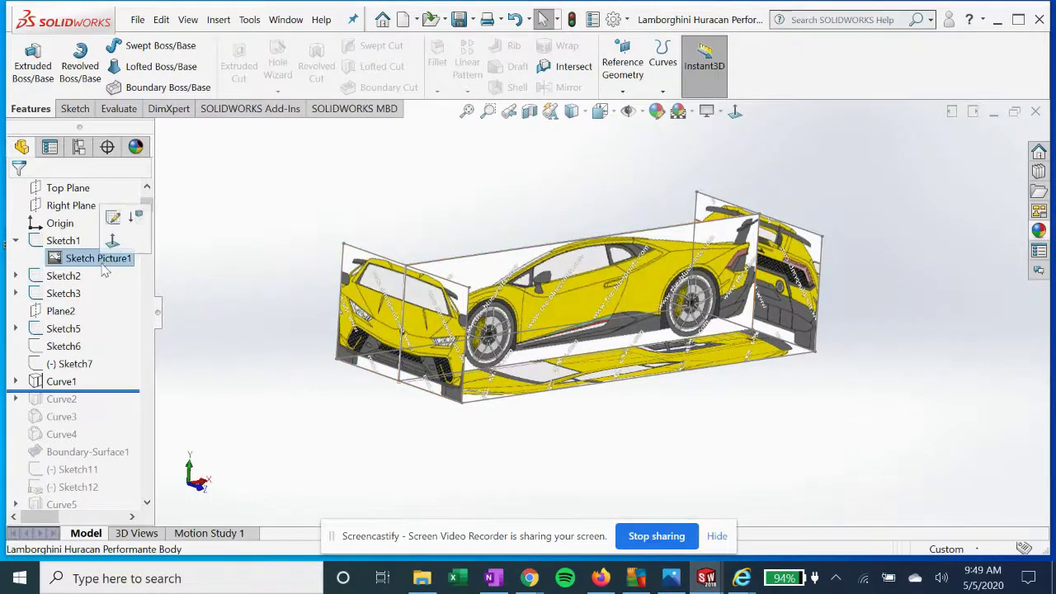
left_click(234, 349)
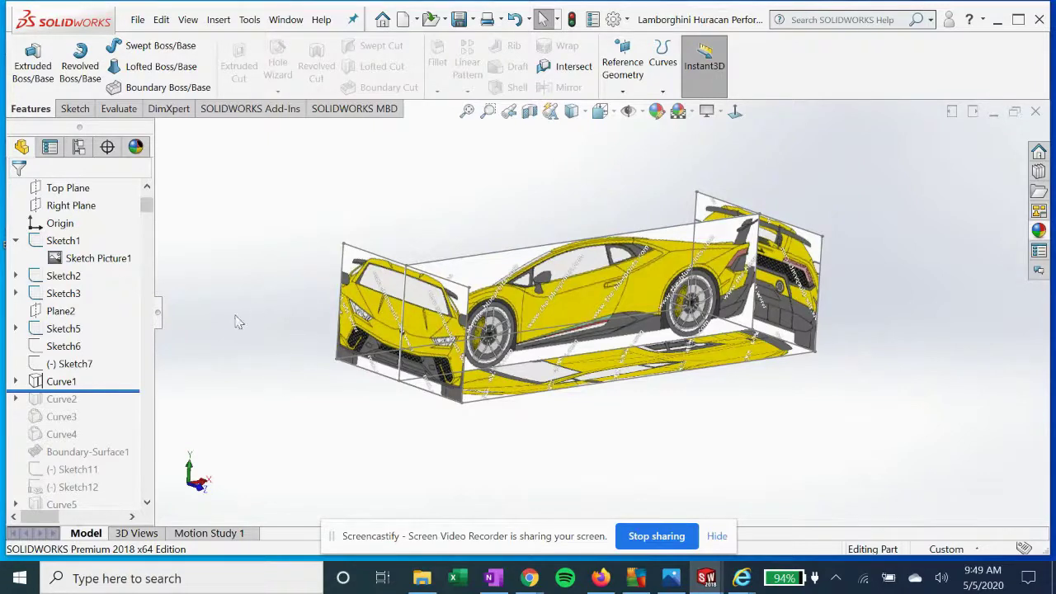
left_click(54, 384)
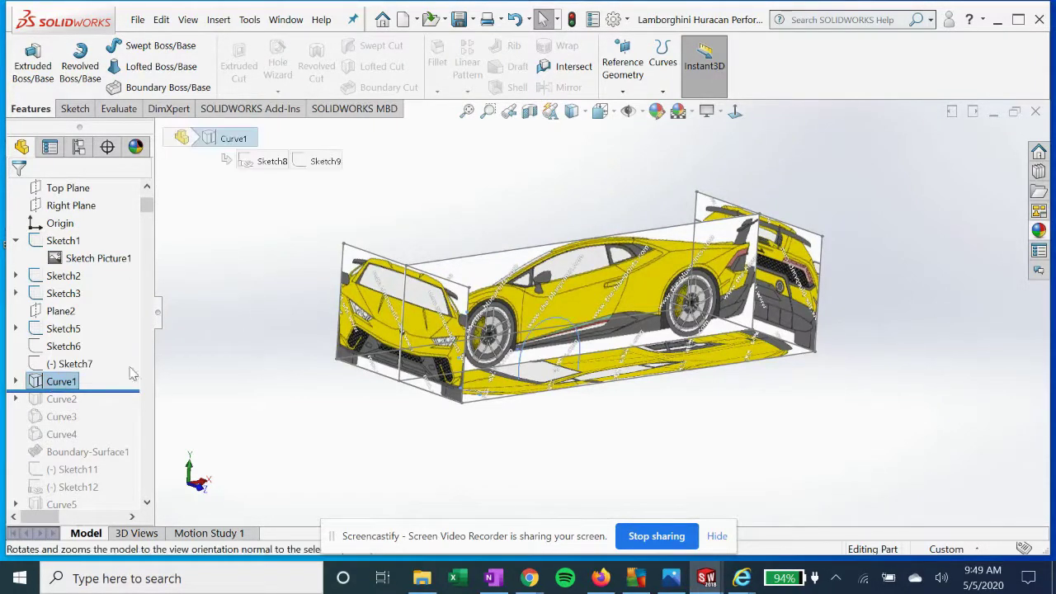
scroll(536, 336, "down", 2)
middle_click_drag(525, 358, 495, 368)
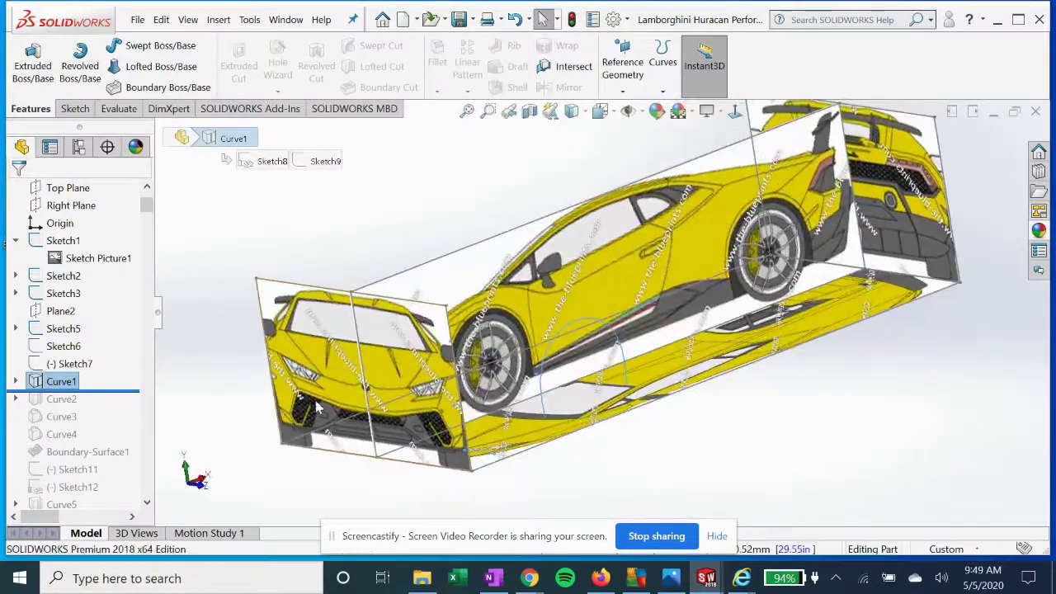
Roll the feature history forward past Curve2 and compare it with Curve1 over the blueprints
left_click_drag(115, 391, 116, 407)
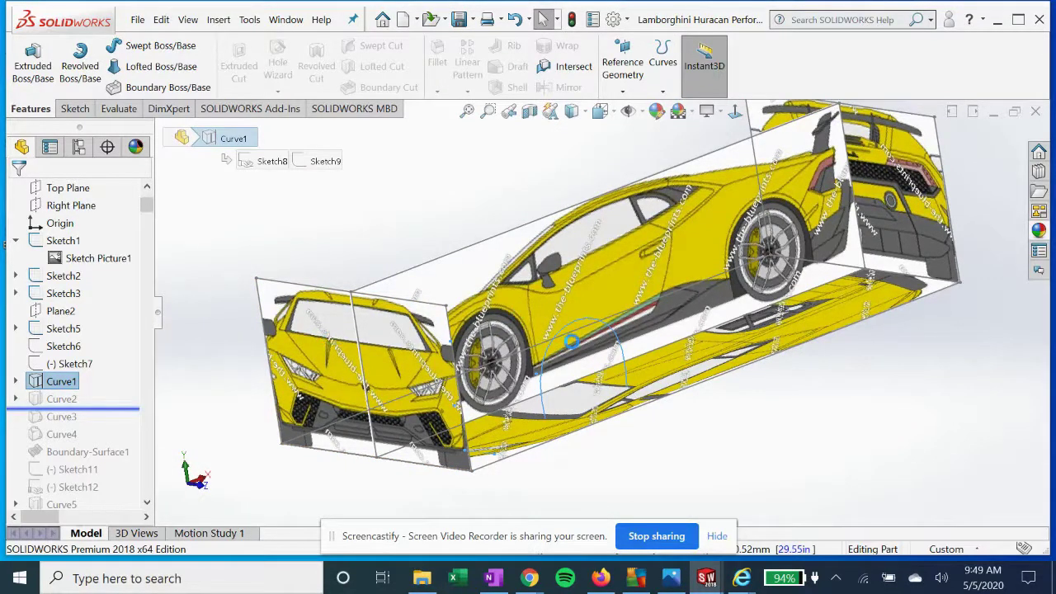
left_click(62, 398)
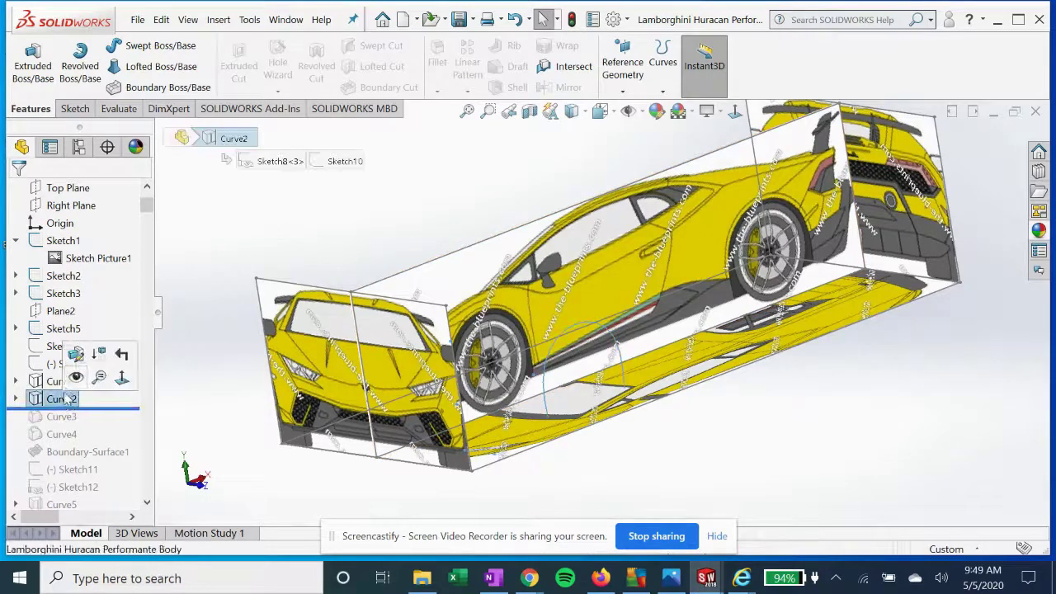
left_click(61, 382)
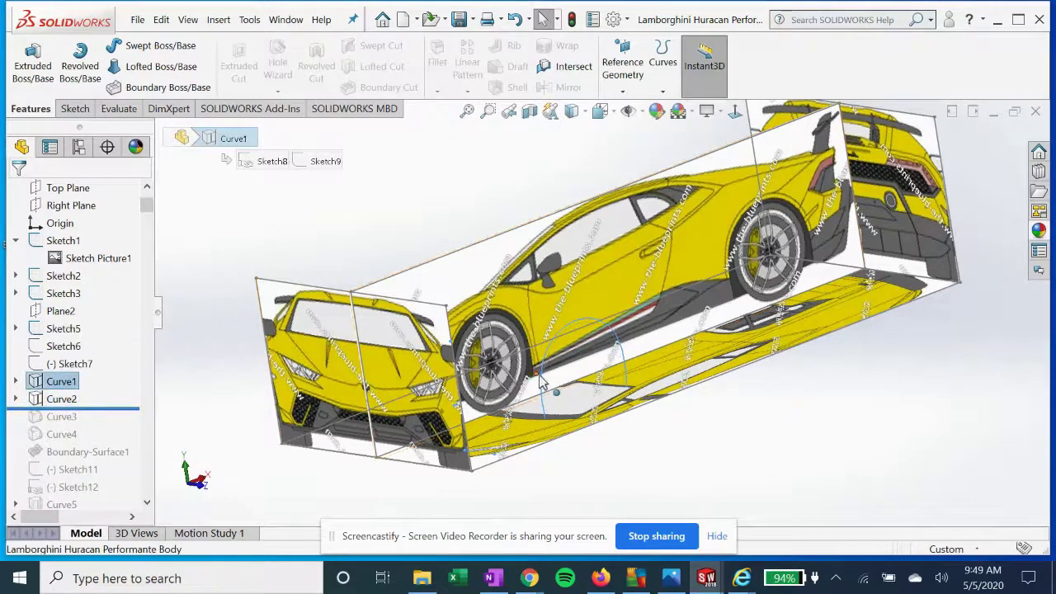
mouse_move(540, 381)
middle_mouse_down()
mouse_move(506, 377)
mouse_move(517, 364)
middle_mouse_up()
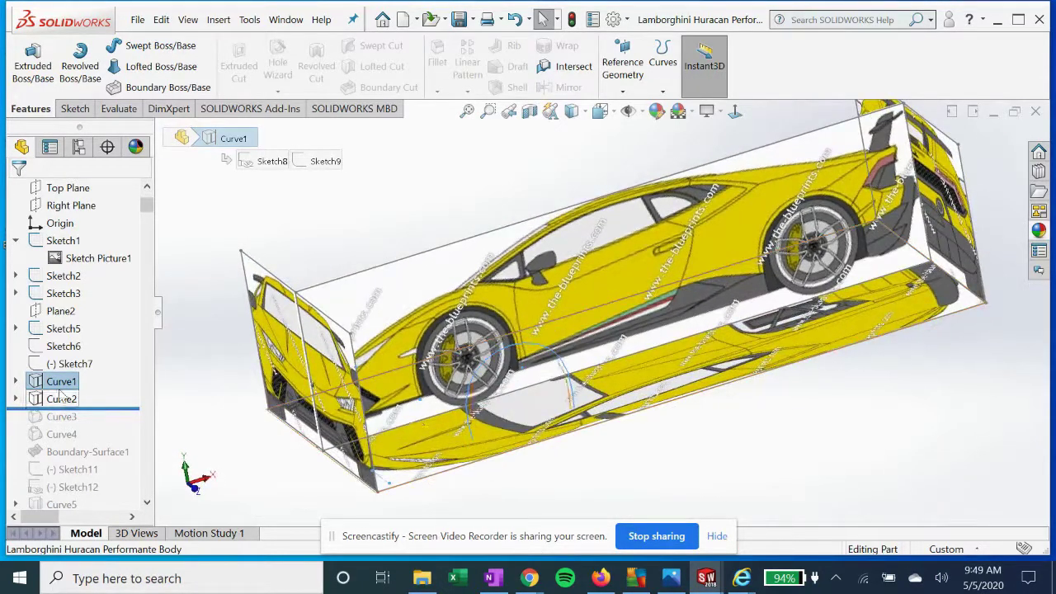
Open Sketch8, the first source sketch of Curve1, for editing and view it face-on
left_click(16, 381)
left_click(72, 401)
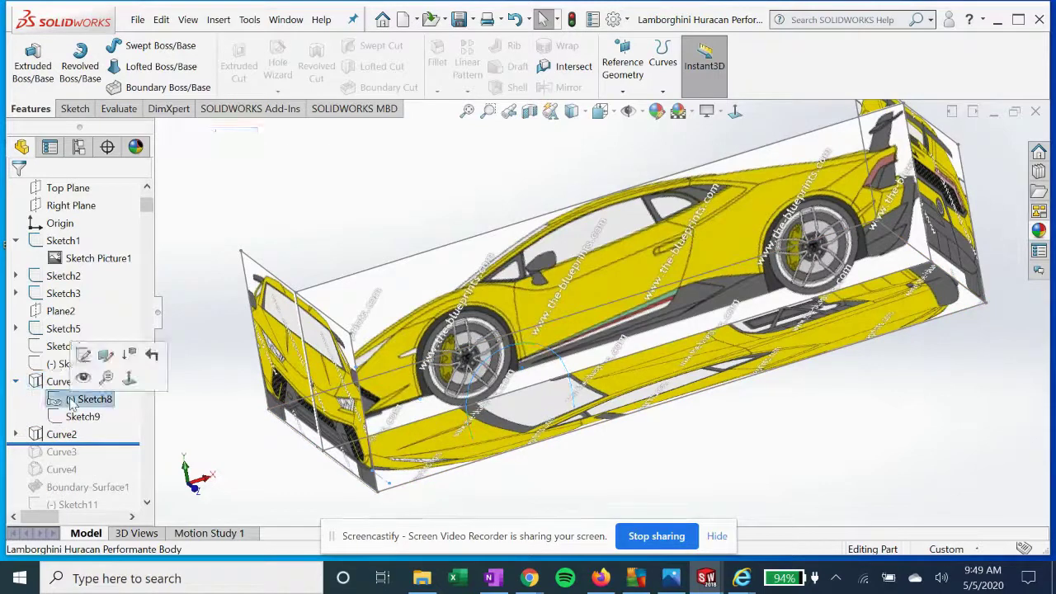
left_click(90, 358)
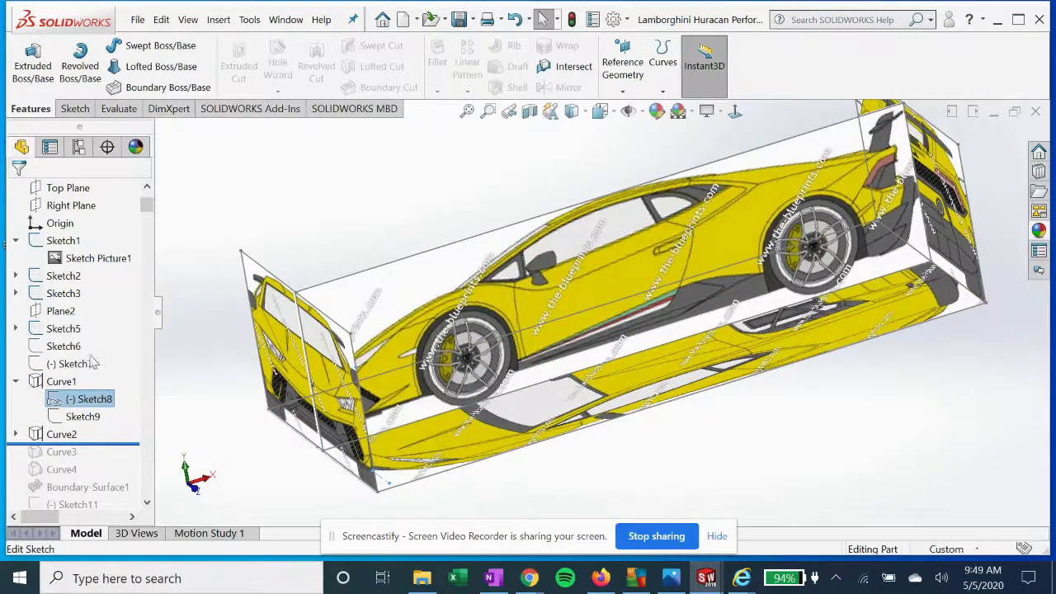
left_click(735, 112)
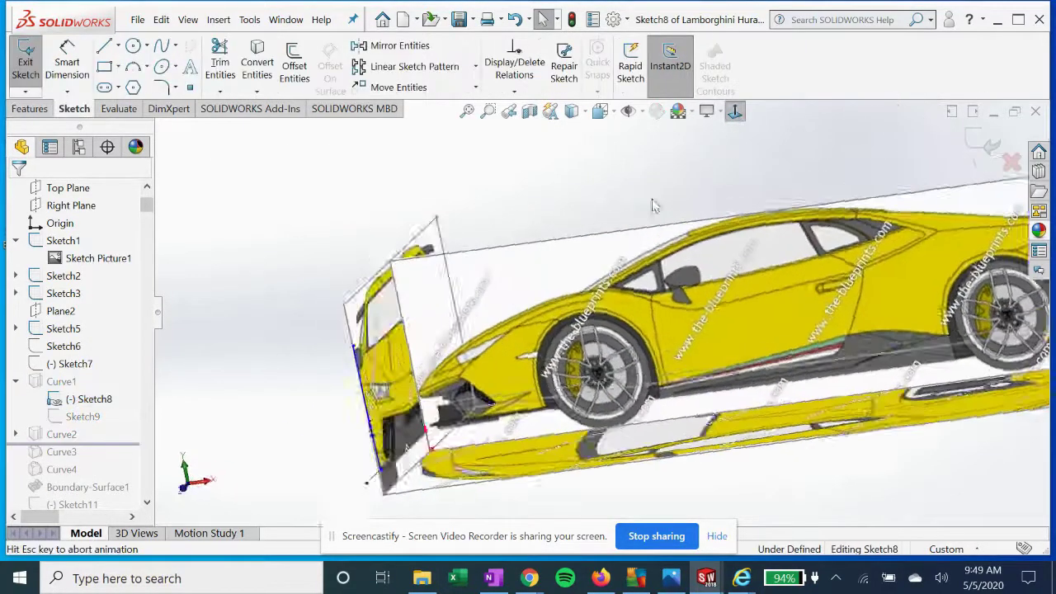
Inspect Sketch8's profile line along the outer edge of the rear-view blueprint and exit the sketch
scroll(444, 330, "down", 1)
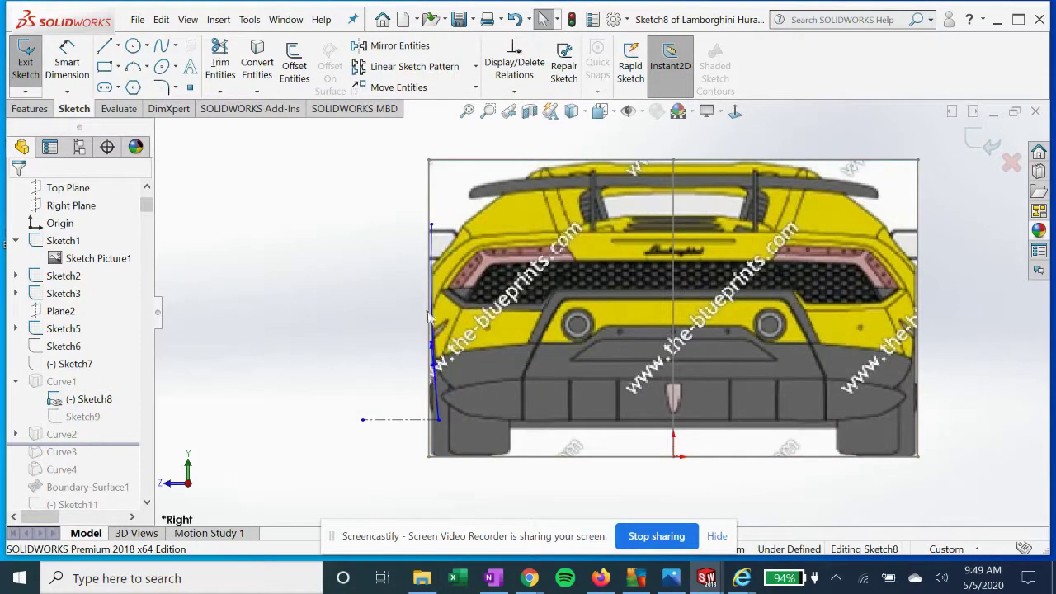
scroll(454, 389, "down", 3)
scroll(451, 427, "up", 3)
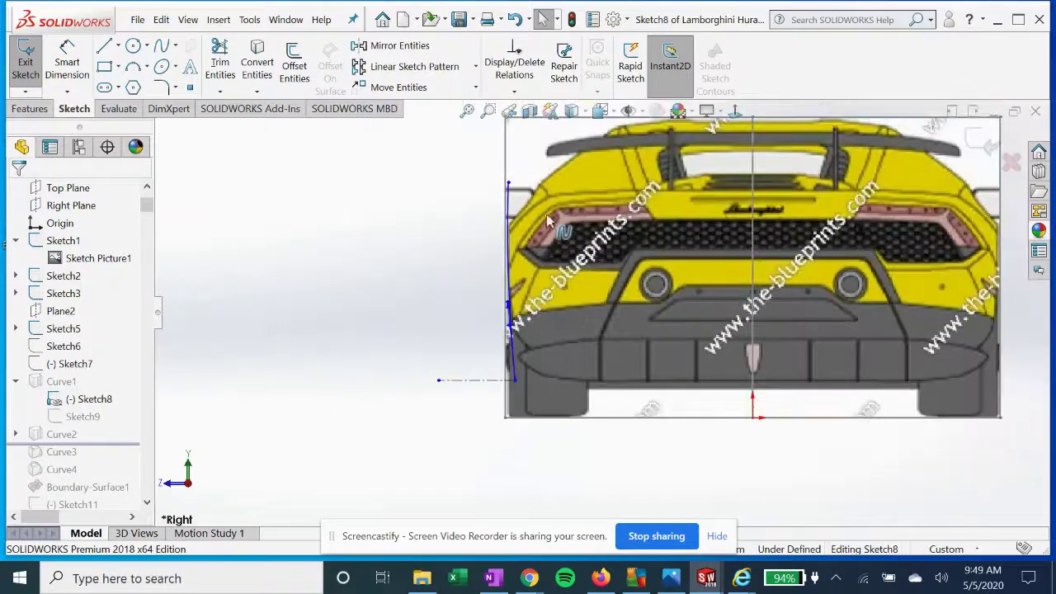
left_click(988, 146)
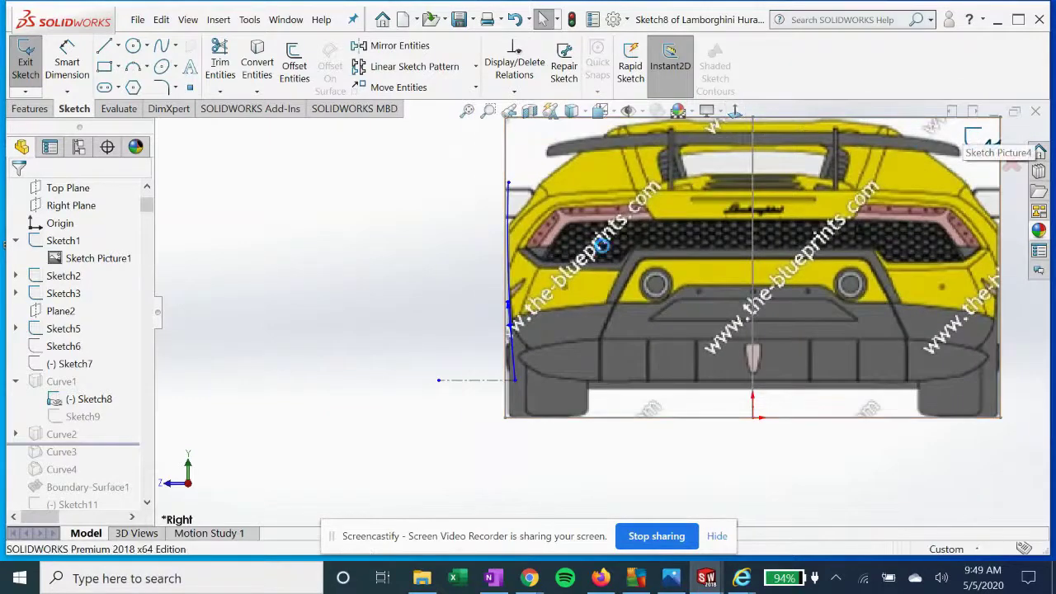
Highlight Sketch8 under Curve1 and examine where it lies relative to the front-view blueprint
mouse_move(417, 307)
middle_mouse_down()
mouse_move(652, 310)
mouse_move(741, 284)
mouse_move(757, 299)
mouse_move(746, 303)
middle_mouse_up()
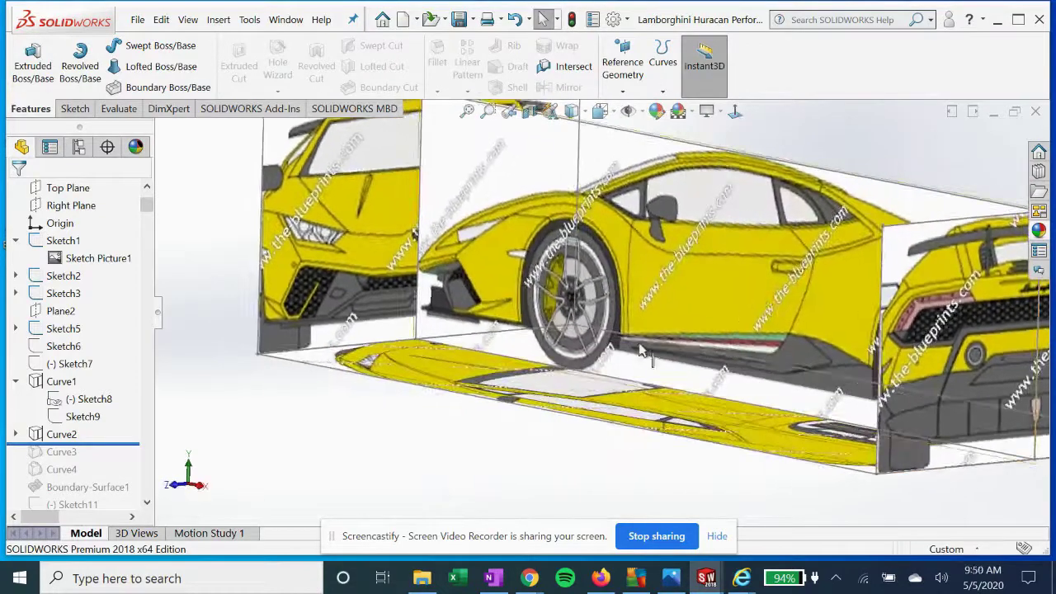
middle_click_drag(390, 340, 377, 358)
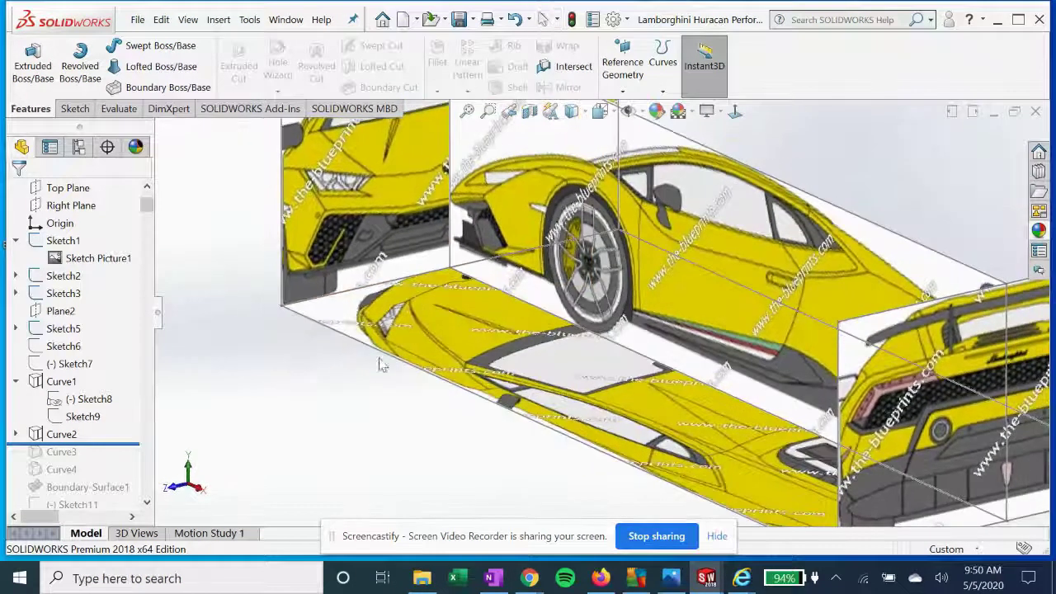
left_click(93, 400)
left_click(159, 379)
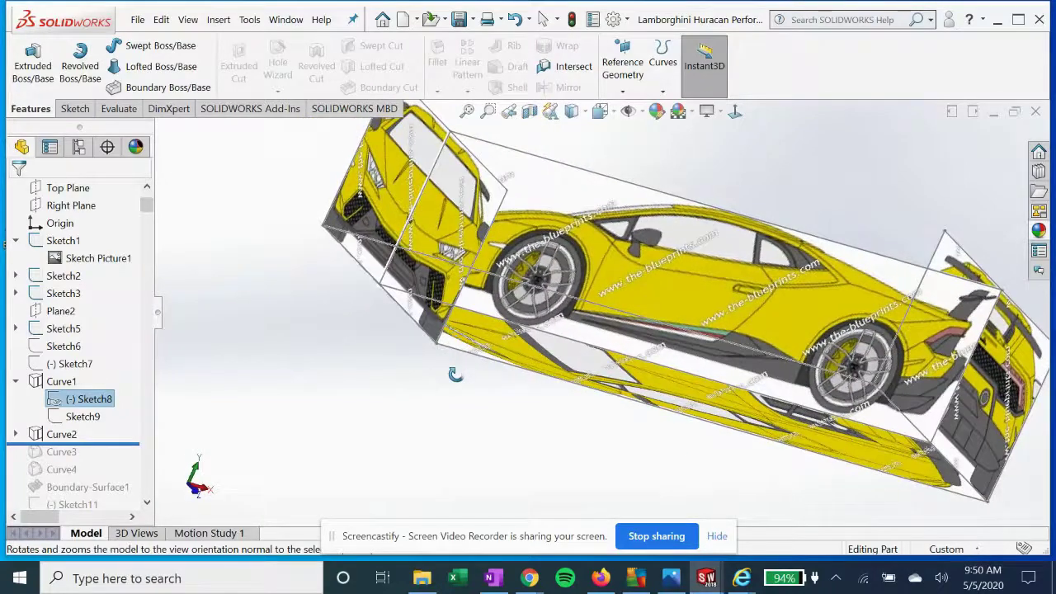
middle_click_drag(441, 351, 318, 326)
scroll(321, 325, "down", 1)
scroll(359, 306, "down", 1)
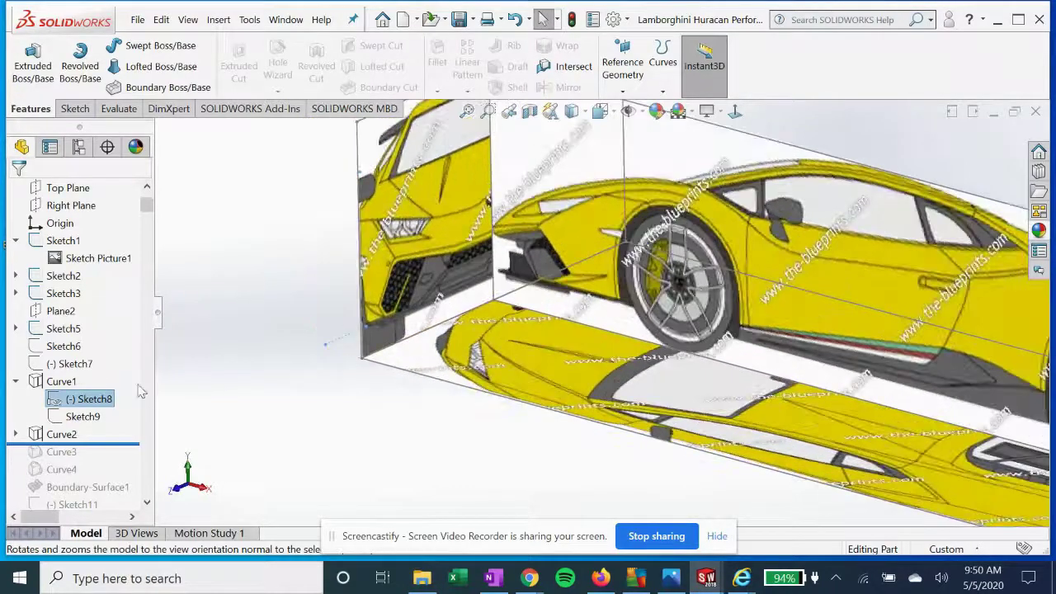
Open Sketch9 for editing, inspect its wheel-arch arc face-on against the side-view blueprint, and exit the sketch
left_click(92, 417)
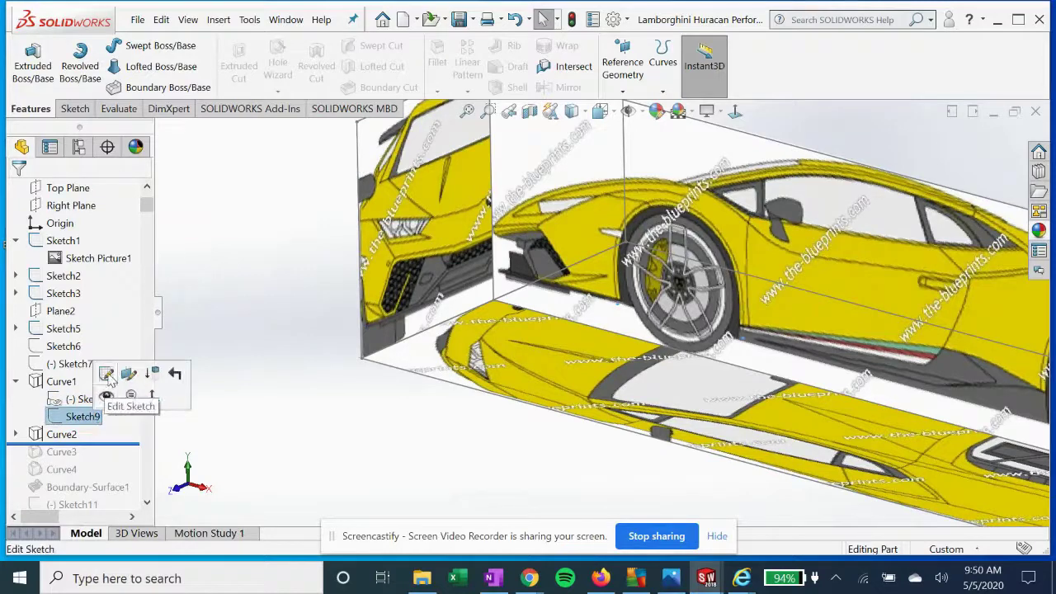
left_click(106, 374)
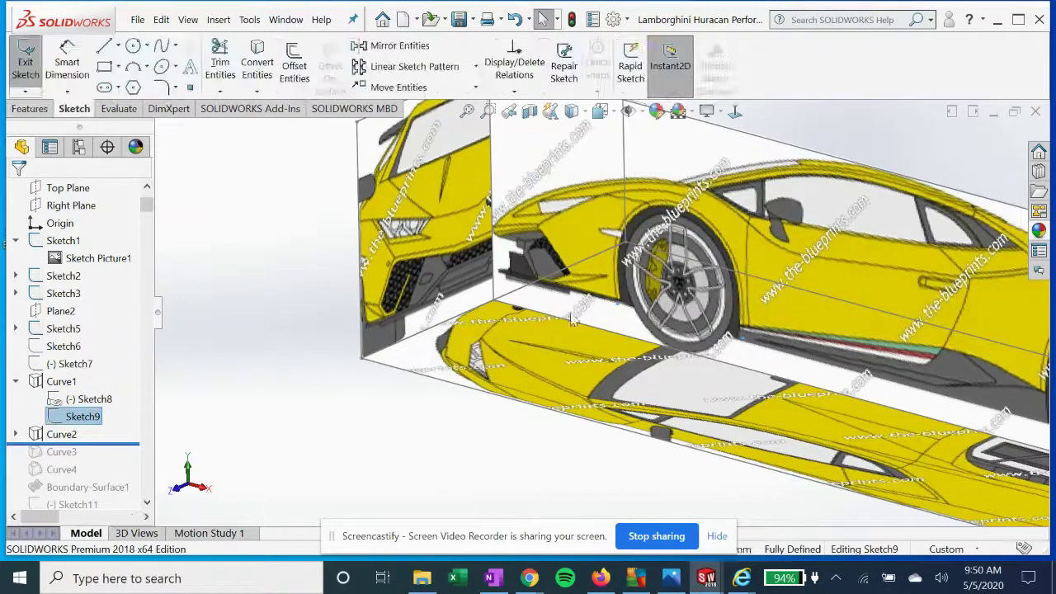
left_click(737, 112)
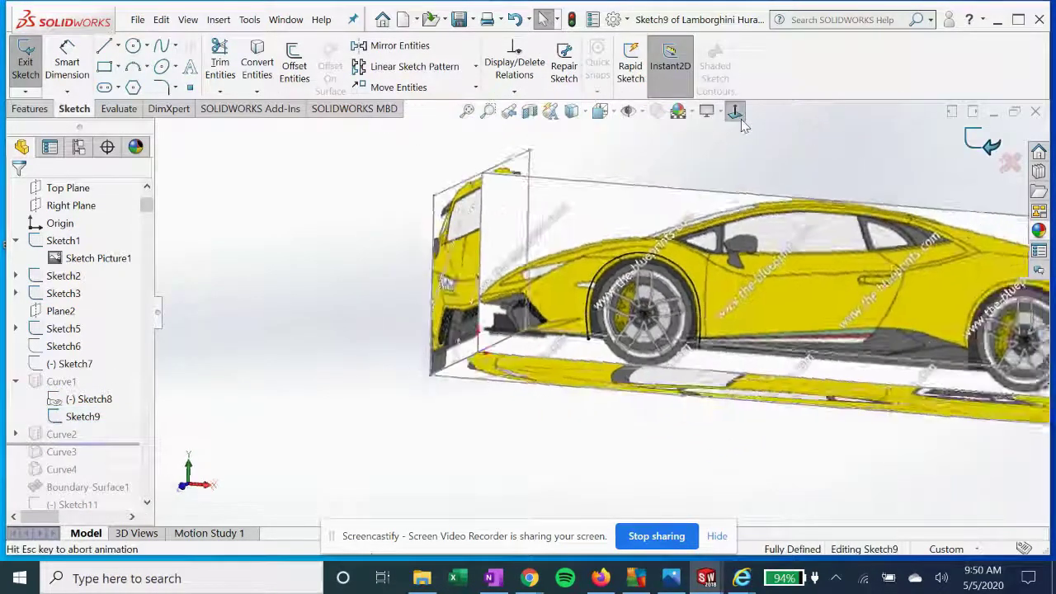
scroll(499, 337, "down", 5)
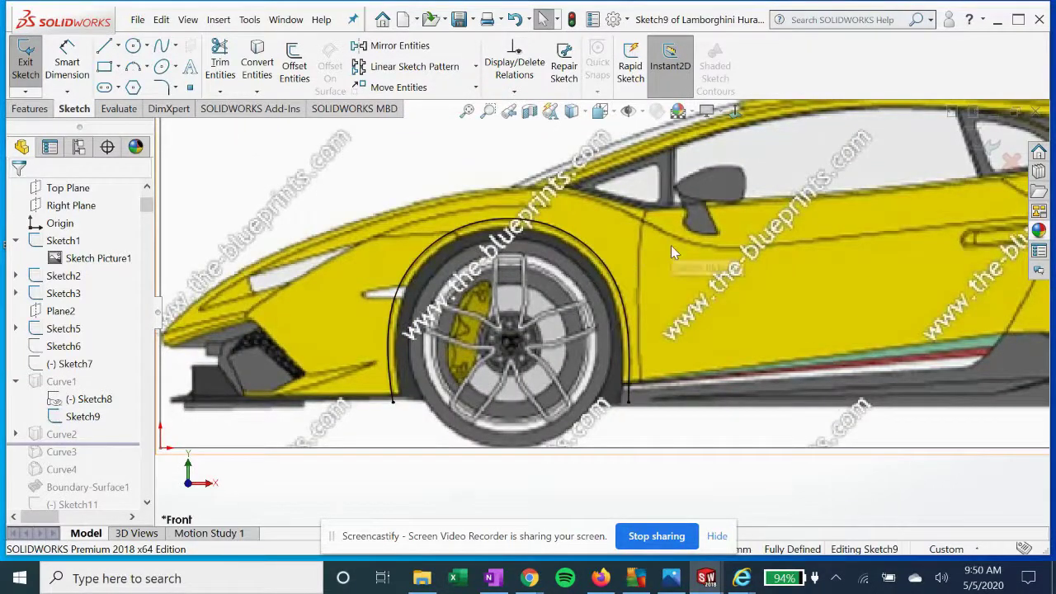
left_click(988, 144)
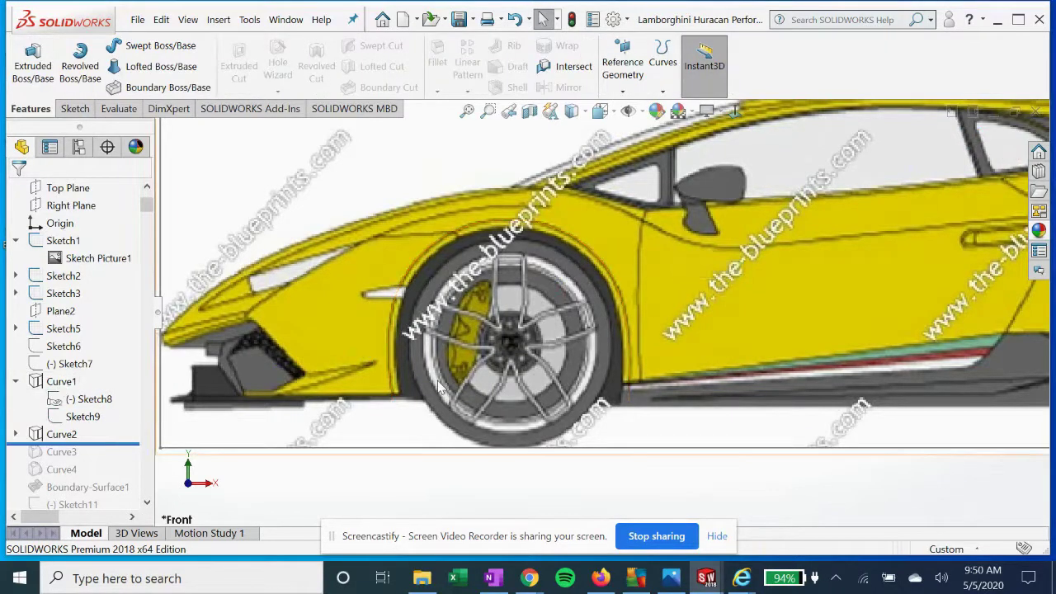
Open Curve1's definition to review its two source sketches, Sketch8 and Sketch9, and close it
middle_click_drag(438, 386, 472, 404)
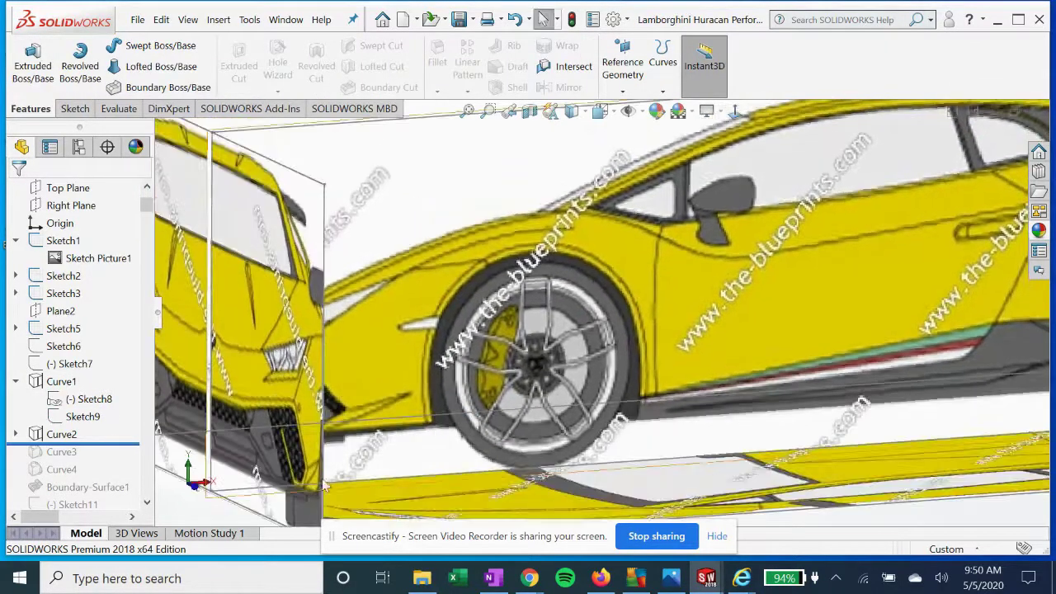
left_click(64, 383)
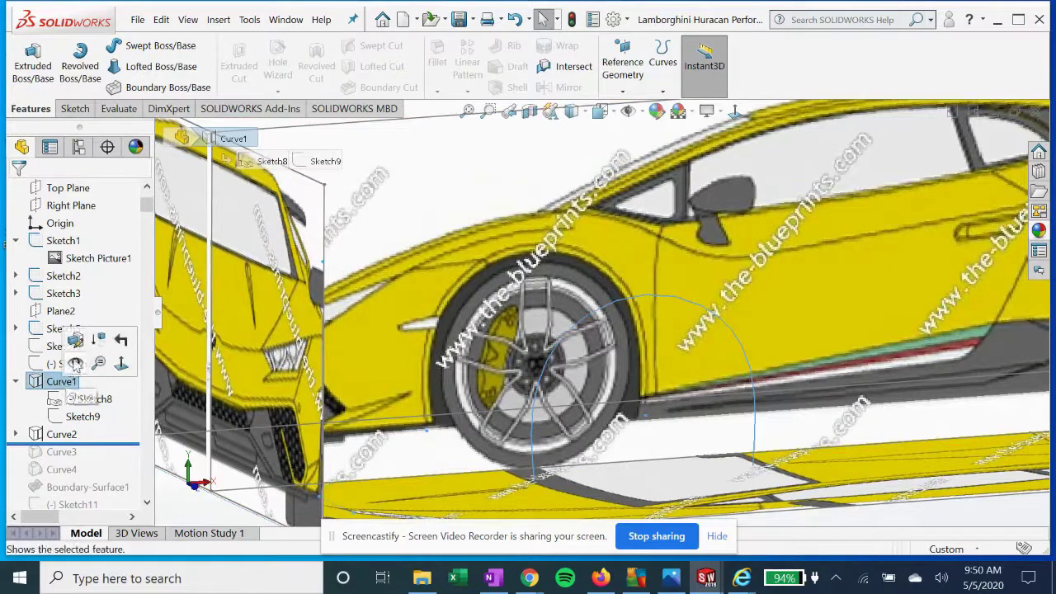
left_click(77, 342)
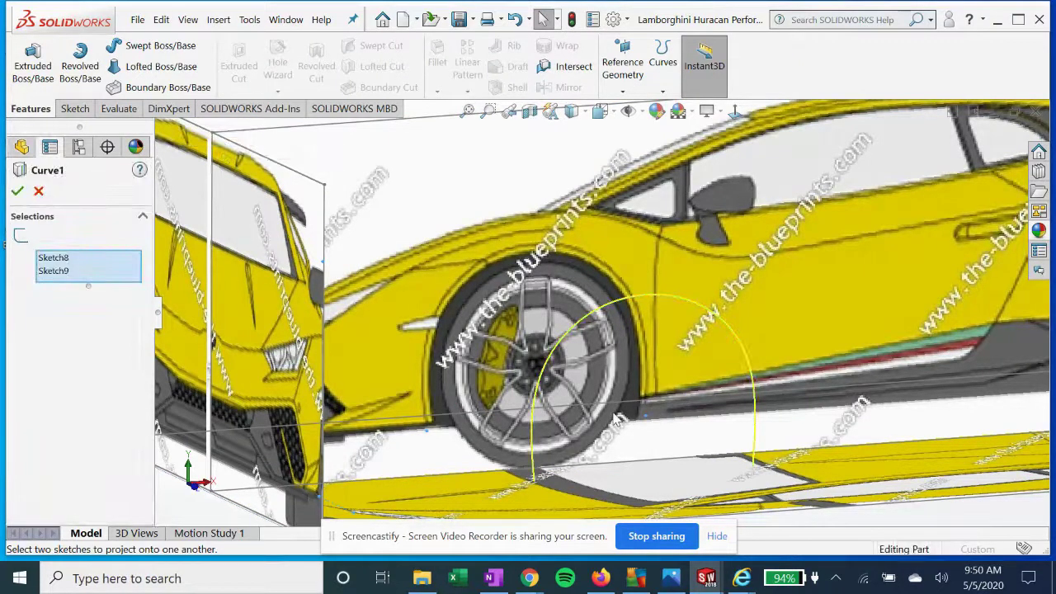
scroll(615, 421, "up", 2)
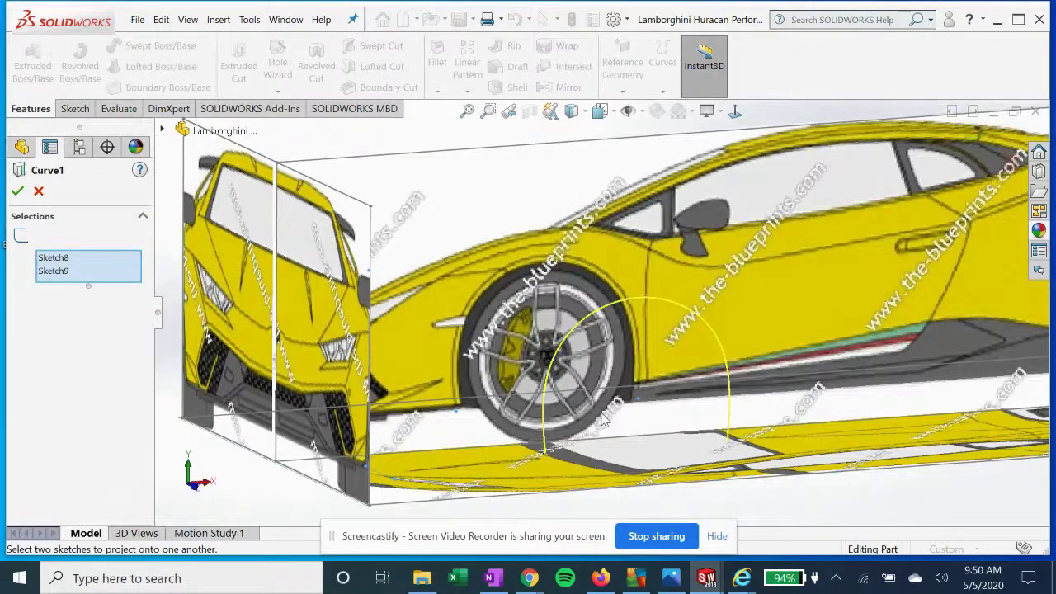
left_click(18, 190)
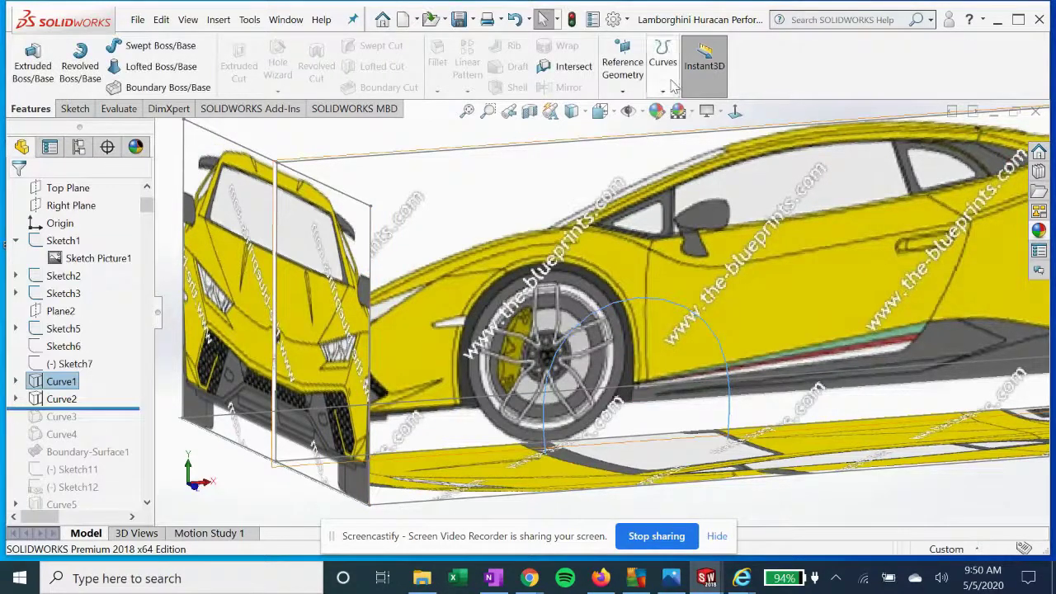
Open the Projected Curve command to view its Sketch on sketch projection type, and leave without creating a curve
left_click(663, 64)
left_click(700, 110)
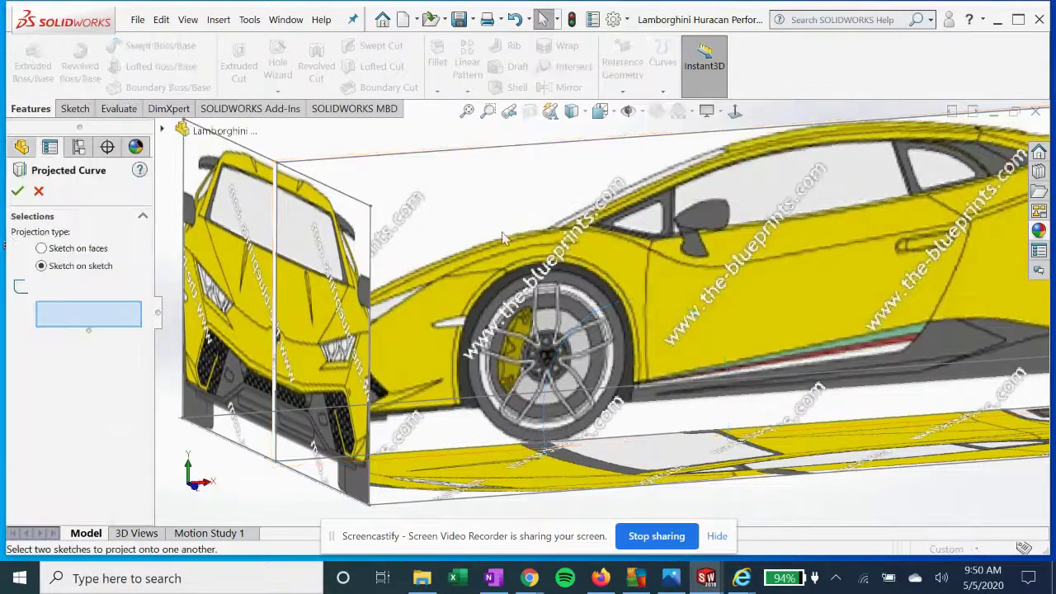
left_click(39, 192)
scroll(607, 322, "up", 2)
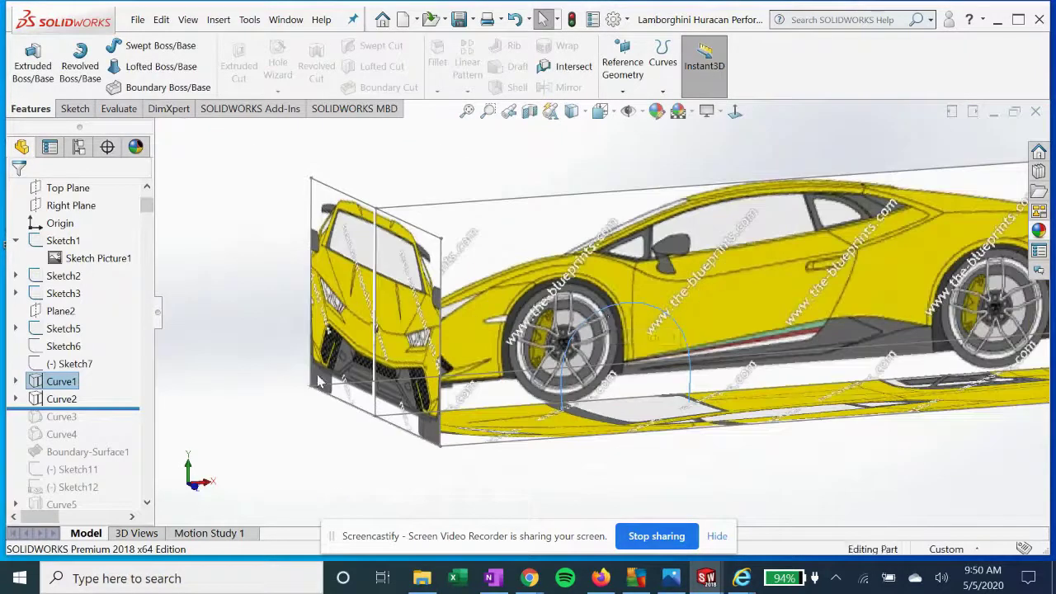
Highlight Curve2, expand it to reveal its source sketches, and highlight Sketch8 against the blueprints
left_click(61, 399)
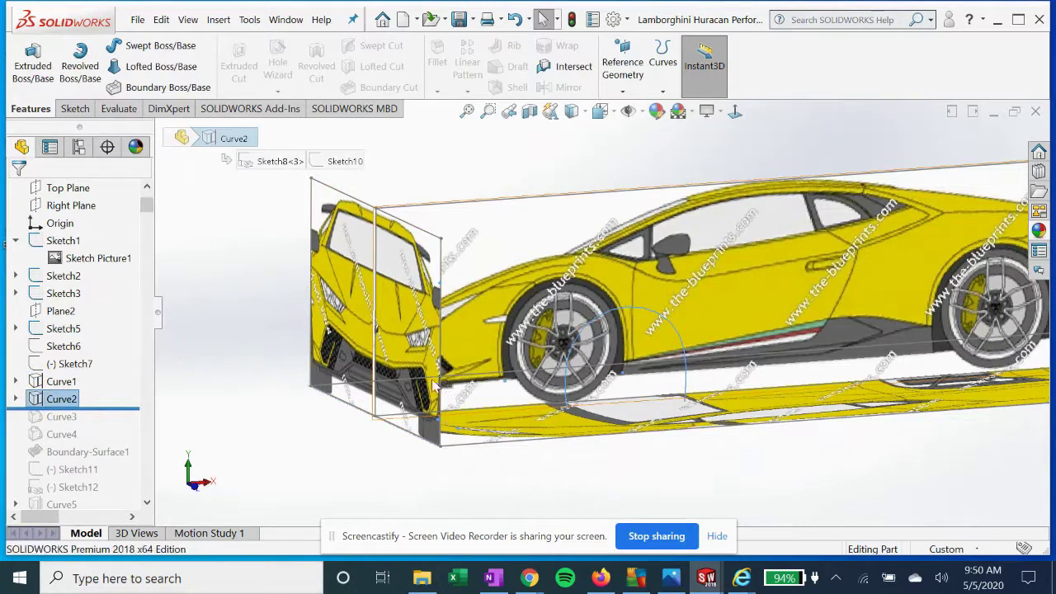
middle_click_drag(435, 385, 388, 376)
left_click(15, 399)
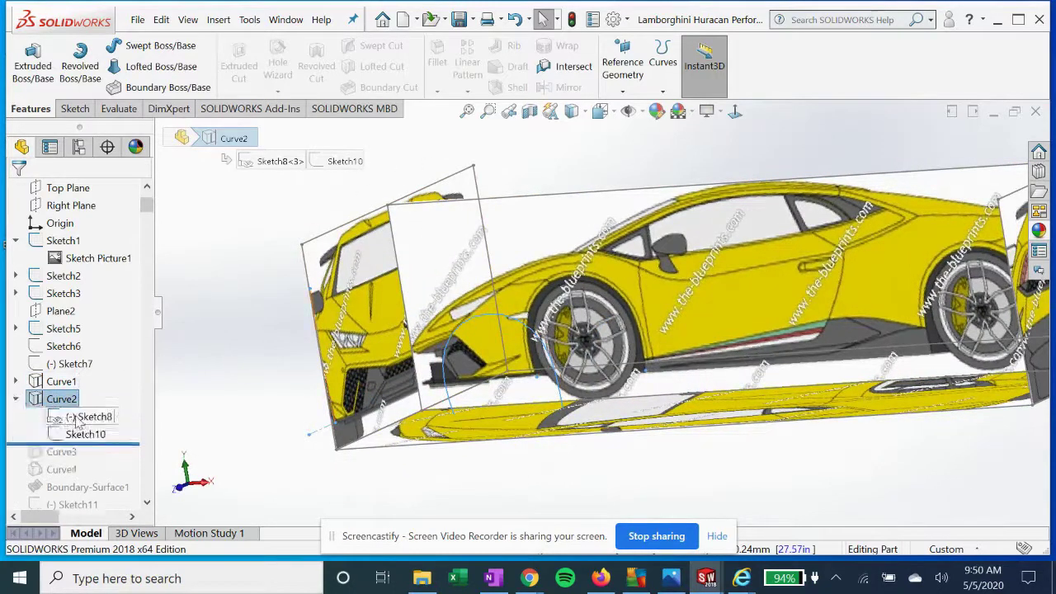
left_click(89, 417)
middle_click_drag(445, 388, 515, 384)
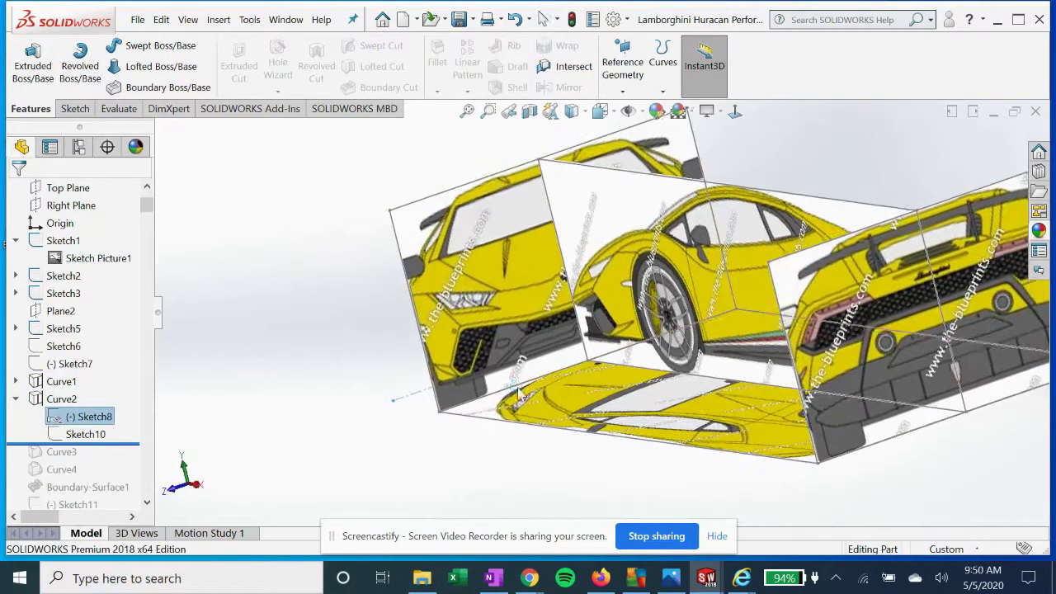
Open Sketch8 under Curve2 for editing, examine it face-on and in perspective, and exit the sketch
left_click(87, 434)
left_click(91, 421)
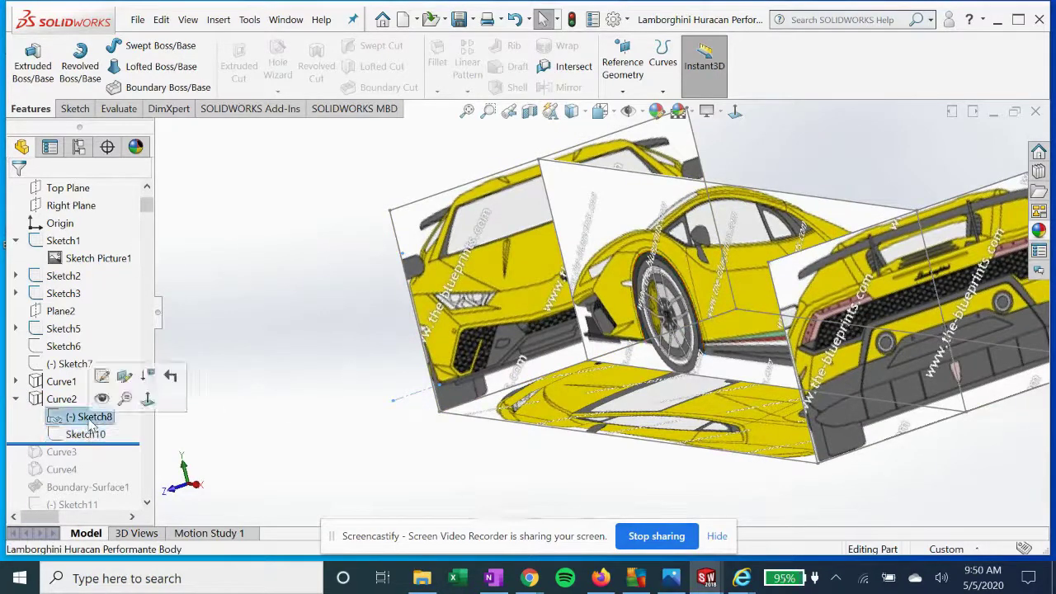
left_click(102, 377)
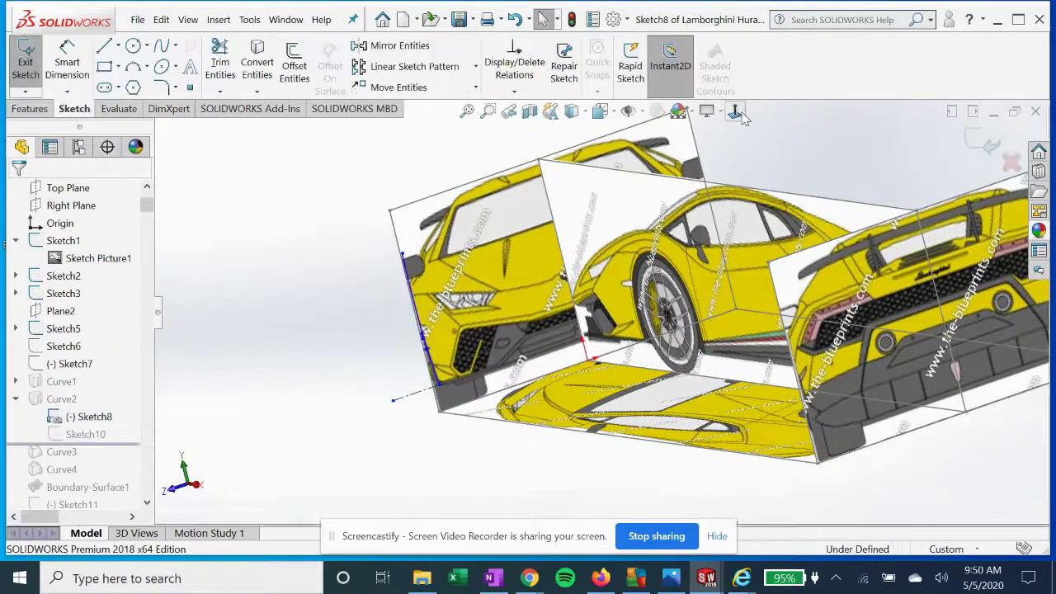
left_click(735, 112)
middle_click_drag(440, 378, 300, 378)
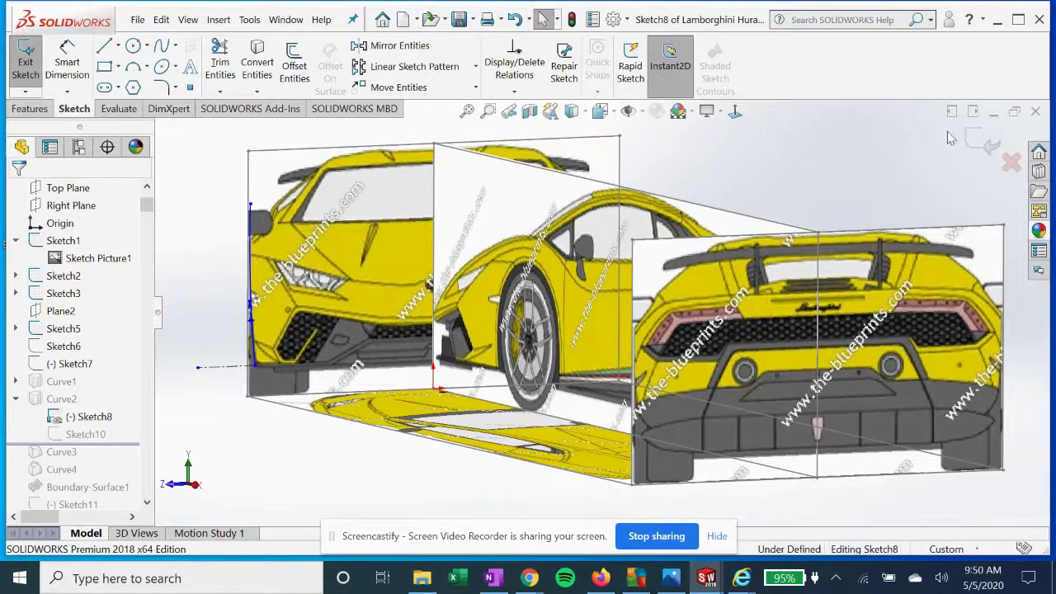
left_click(982, 142)
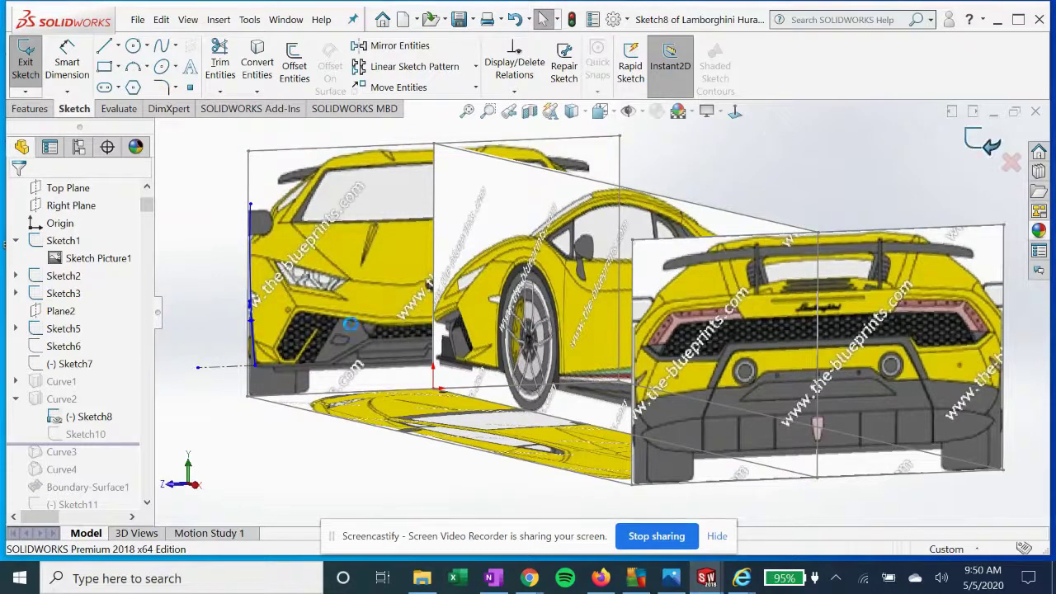
Open Sketch10 for editing and inspect its arc face-on around the front wheel opening, closing the sketch again
left_click(86, 434)
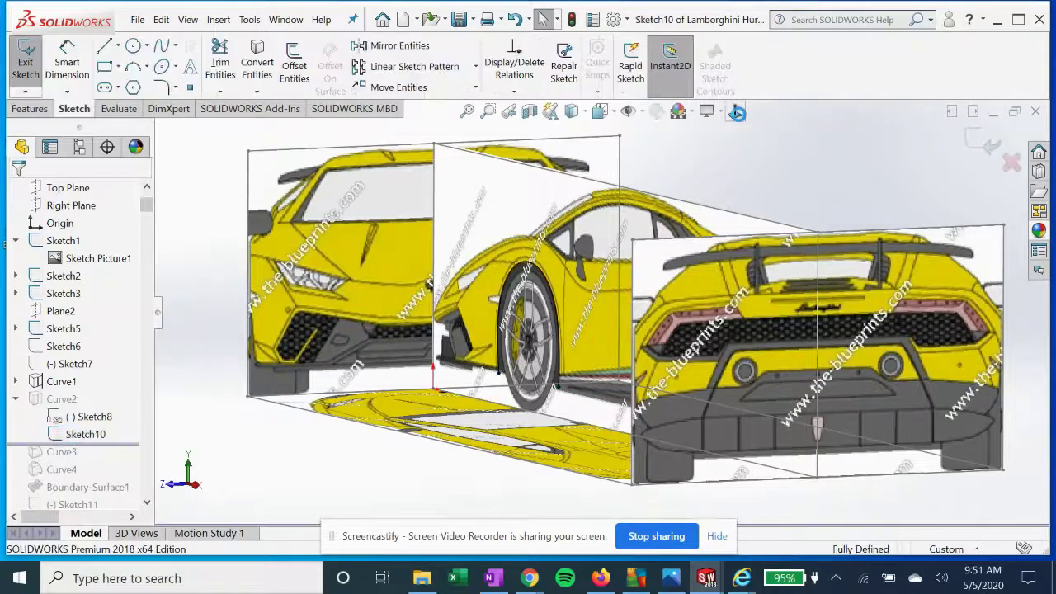
left_click(735, 111)
scroll(505, 369, "down", 5)
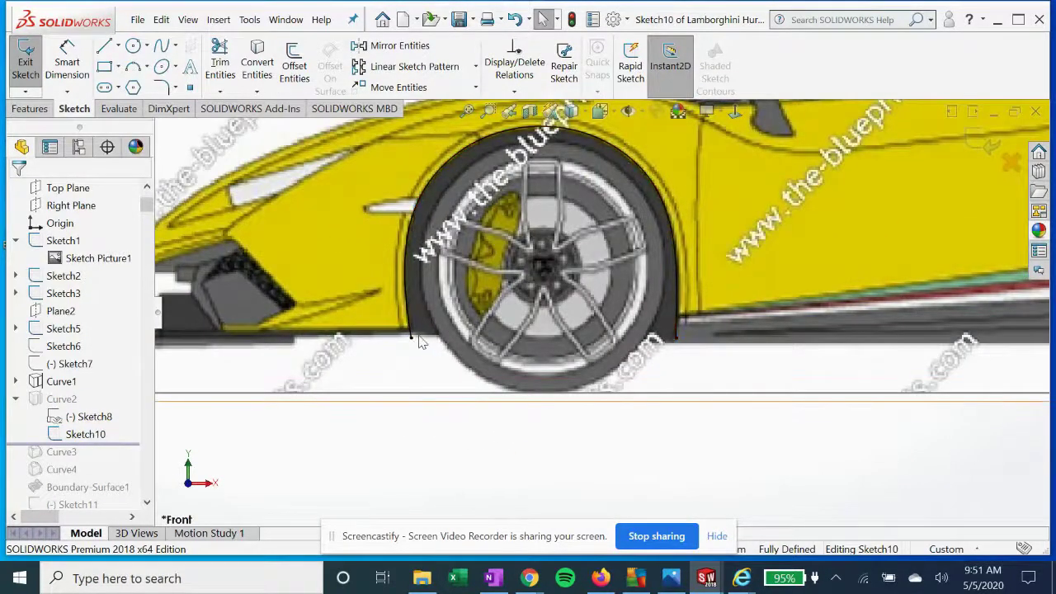
scroll(706, 332, "up", 1)
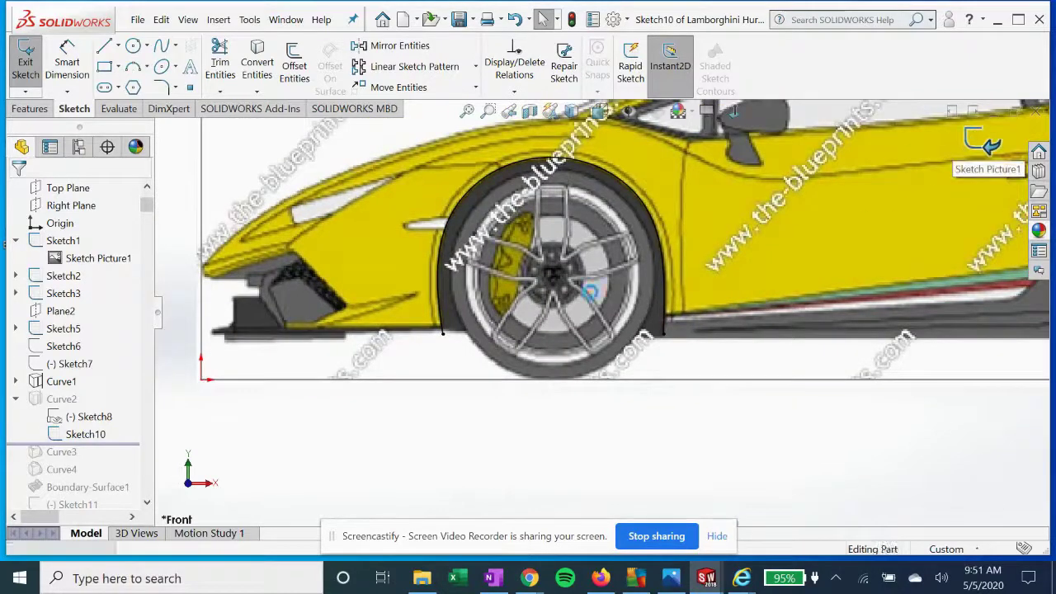
Highlight Curve2 and examine the projected wheel-arch curve against the blueprints from several angles
left_click(61, 399)
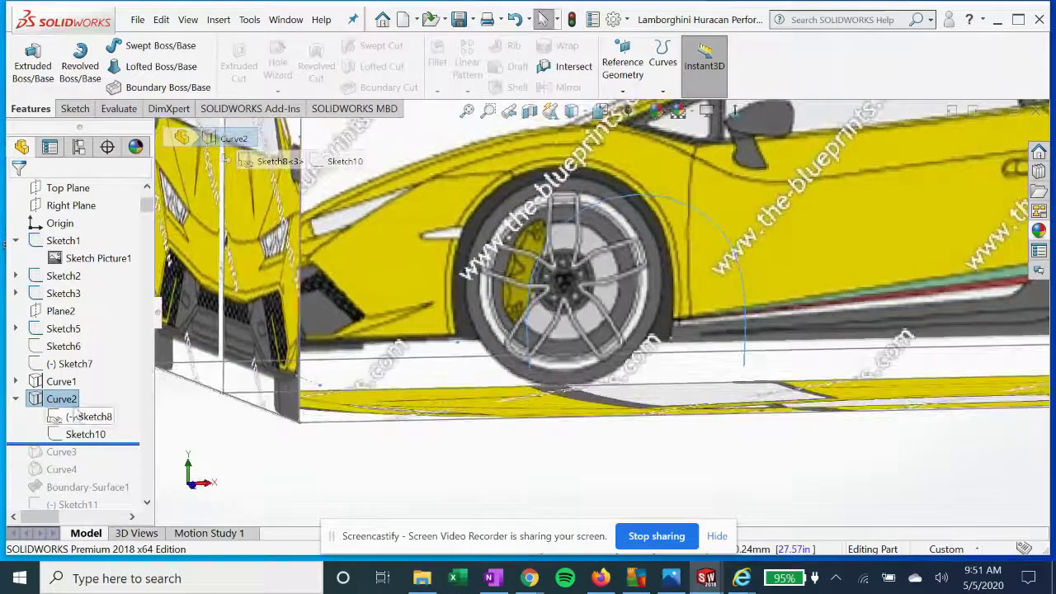
right_click(61, 399)
left_click(408, 474)
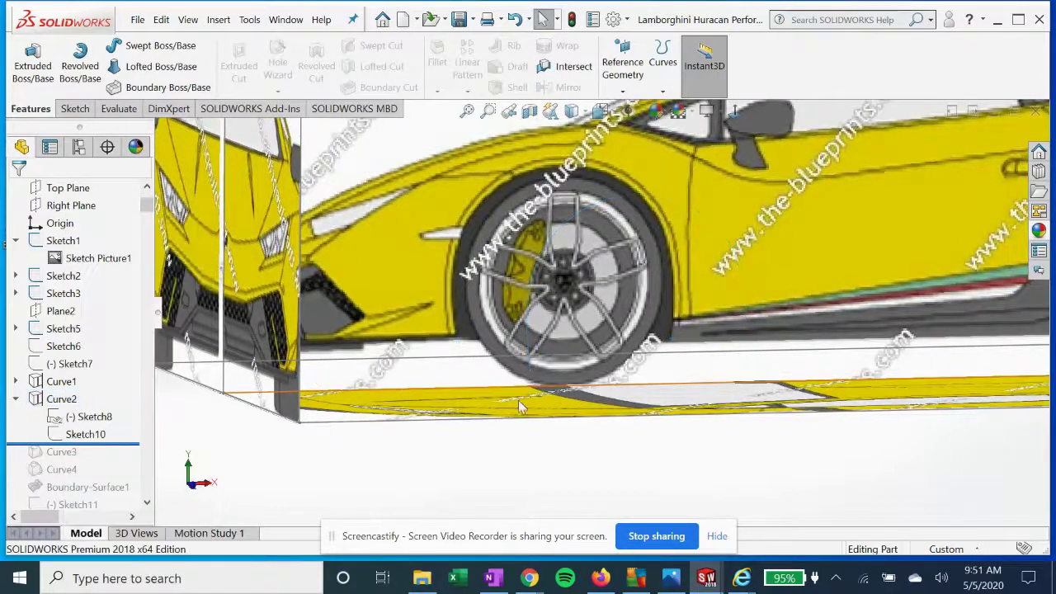
scroll(507, 457, "up", 3)
mouse_move(508, 454)
middle_mouse_down()
mouse_move(516, 451)
mouse_move(511, 475)
middle_mouse_up()
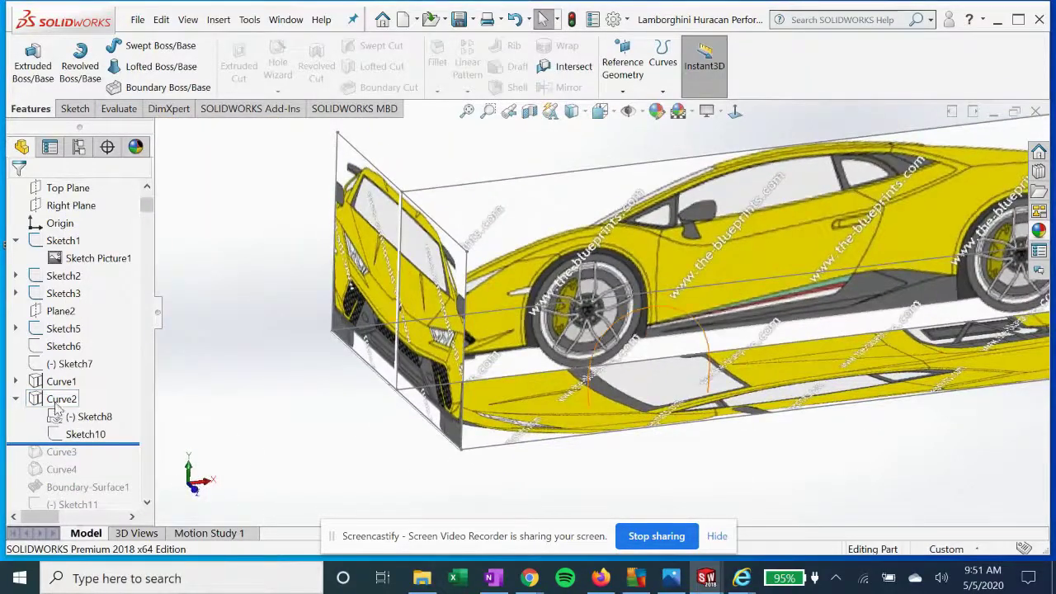
left_click(61, 399)
middle_click_drag(466, 361, 472, 429)
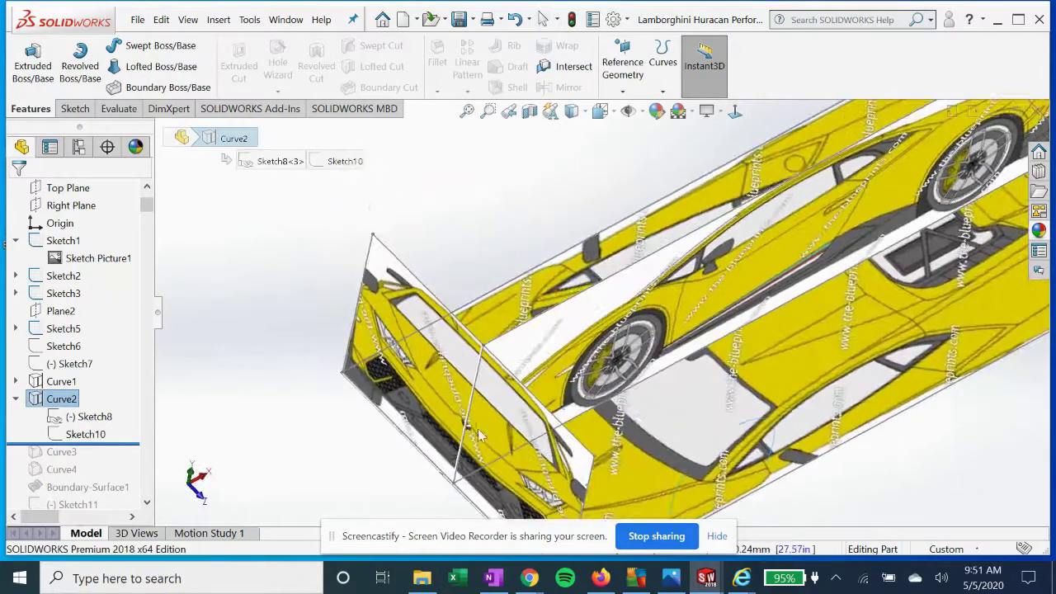
right_click(60, 401)
left_click(75, 250)
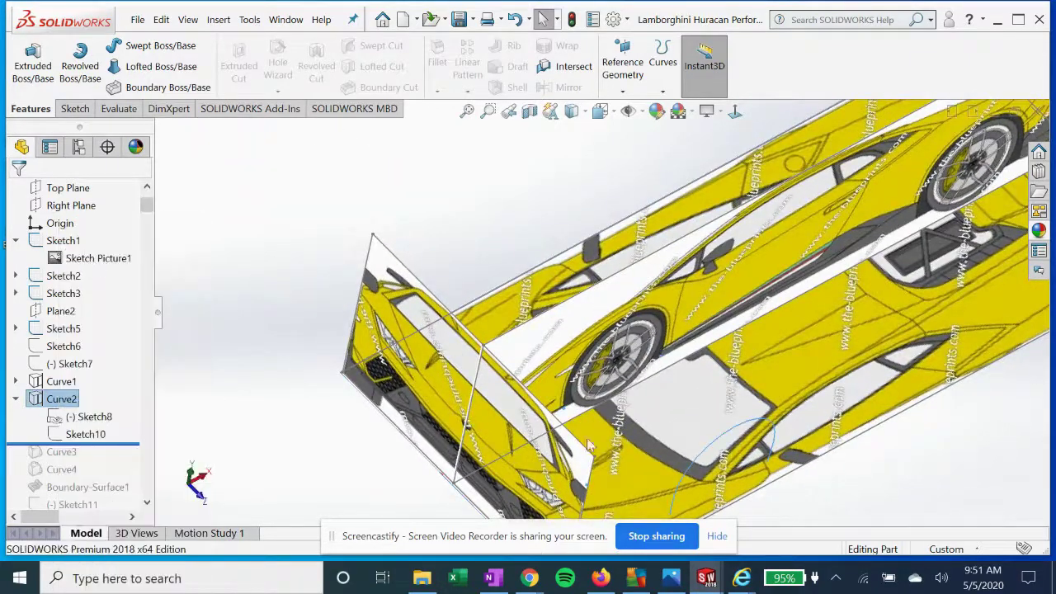
scroll(670, 467, "up", 2)
middle_click_drag(724, 476, 589, 483)
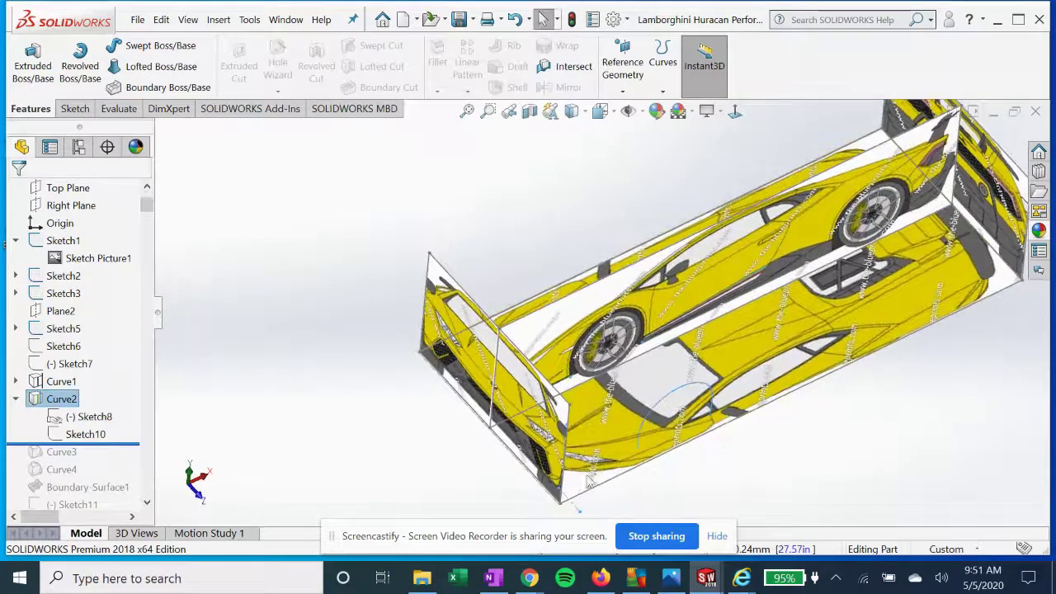
Open Curve2's definition, highlight its source sketches Sketch8 and Sketch10, accept it, and examine the curve from the side
right_click(69, 402)
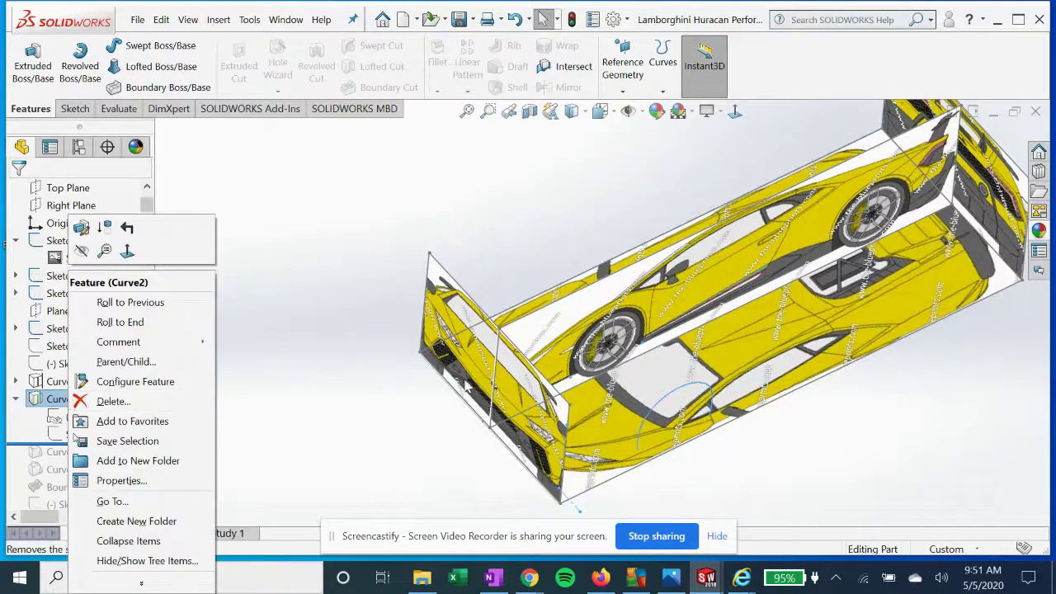
left_click(81, 229)
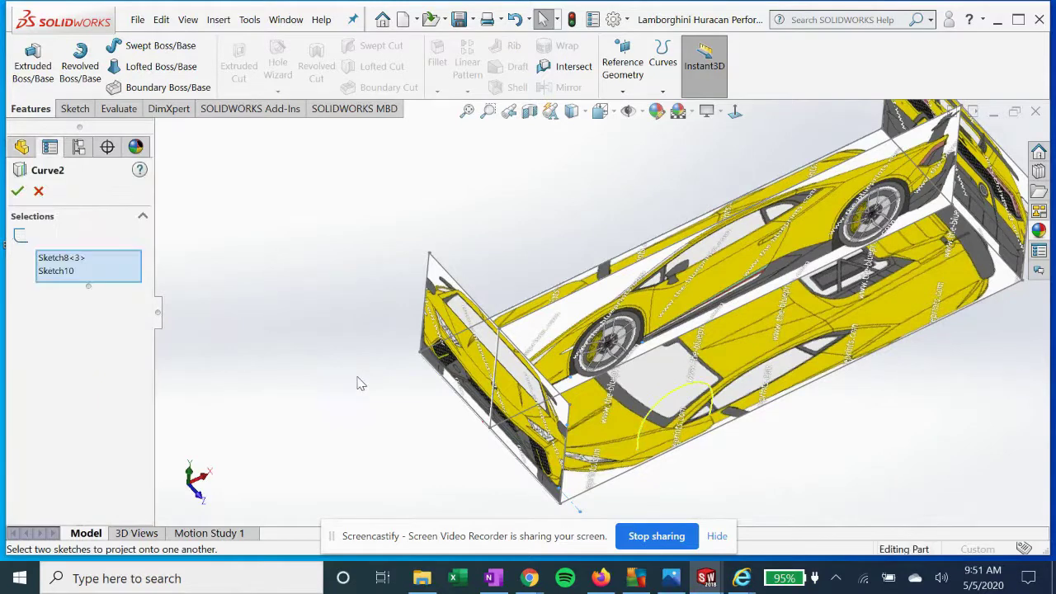
left_click(73, 259)
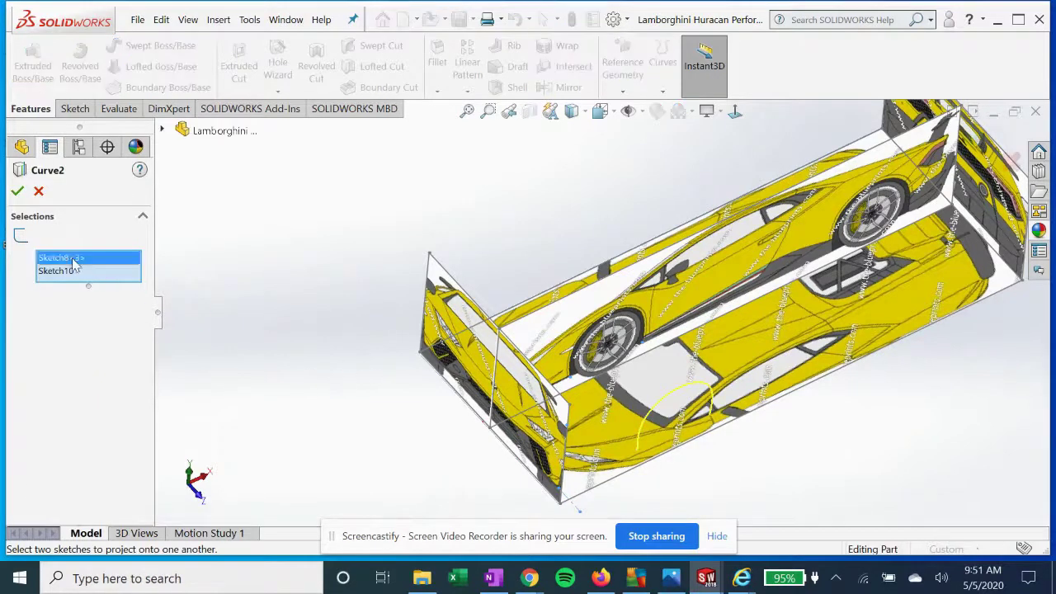
left_click(71, 274)
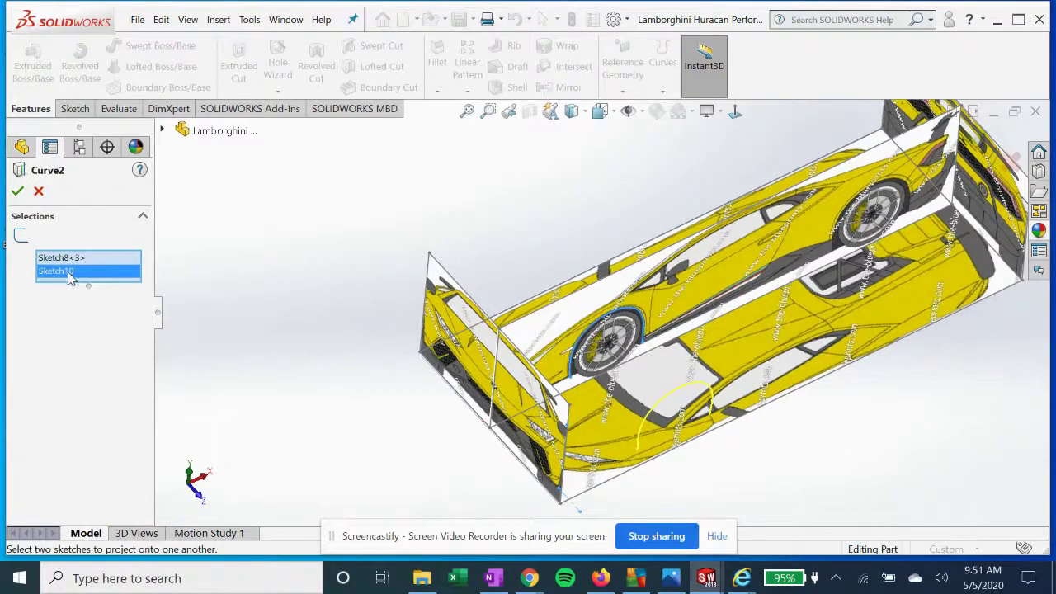
left_click(70, 258)
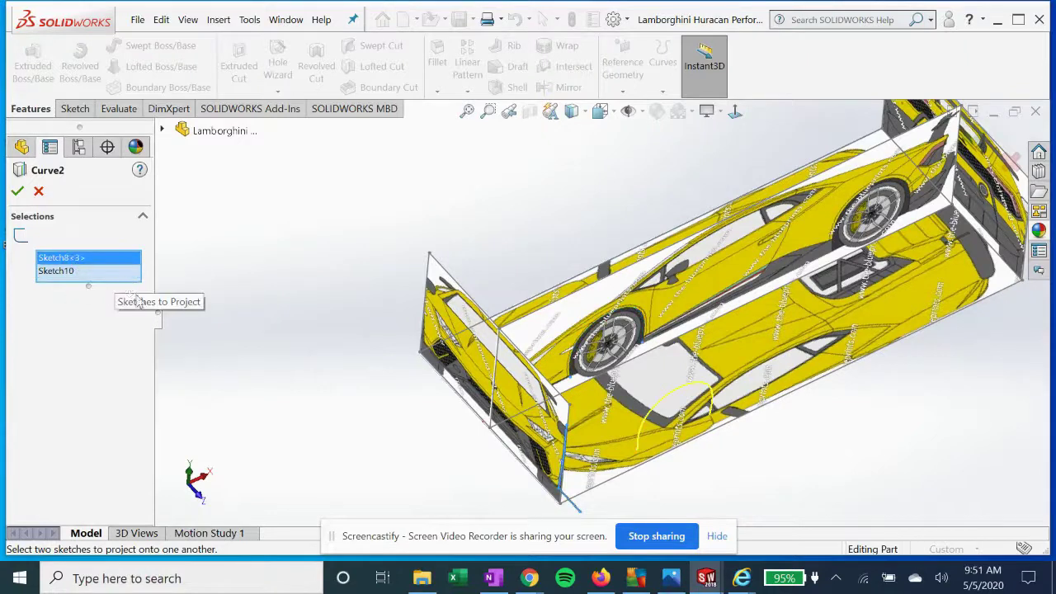
left_click(16, 194)
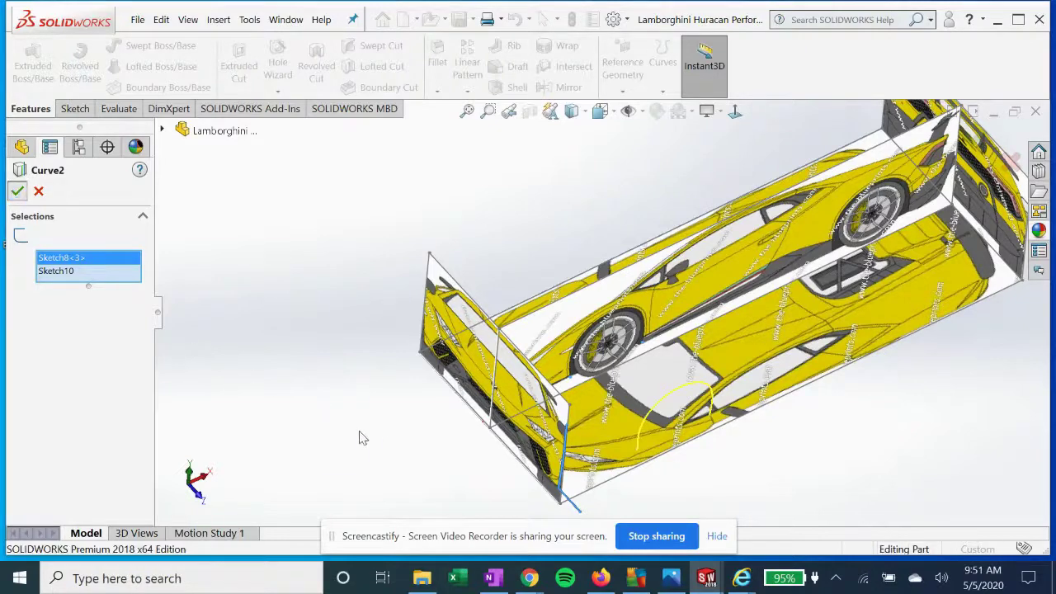
middle_click_drag(454, 472, 729, 463)
middle_click_drag(624, 435, 436, 416)
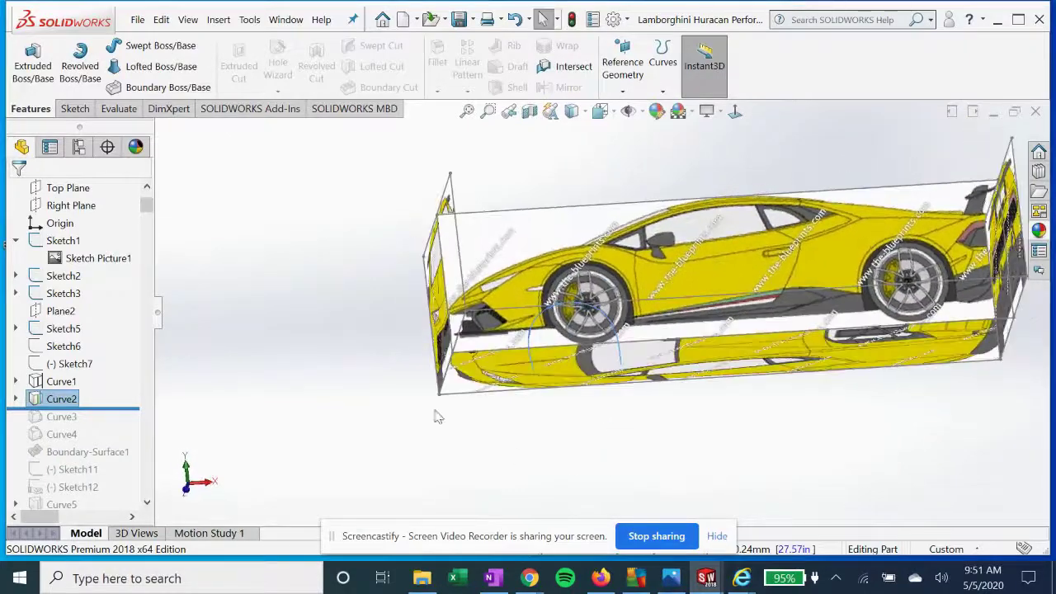
Roll the model forward past Curve3 and highlight Curve3 against the blueprints in perspective
scroll(103, 392, "down", 2)
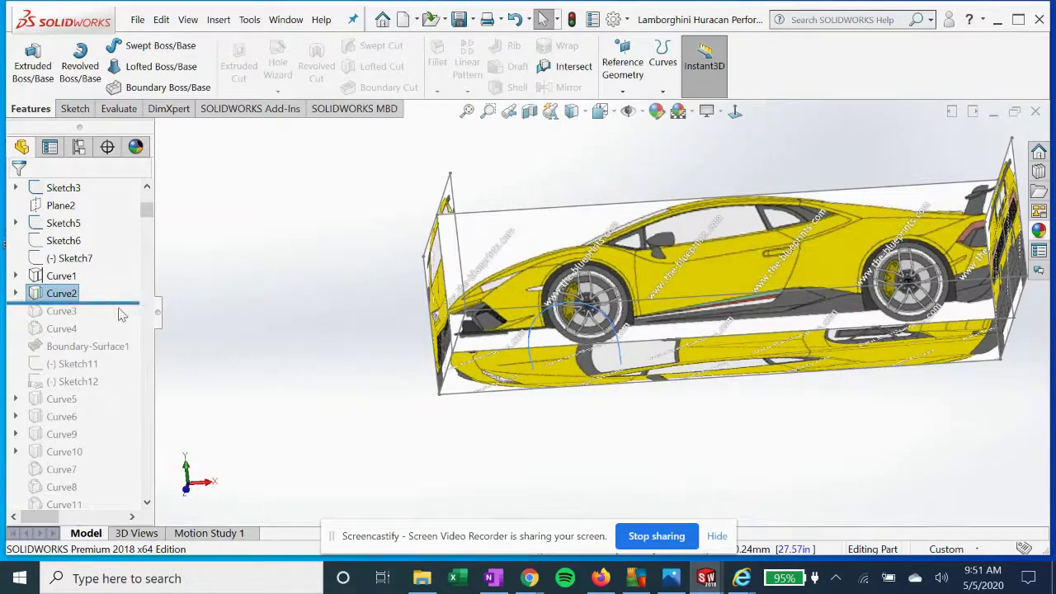
left_click_drag(126, 304, 130, 318)
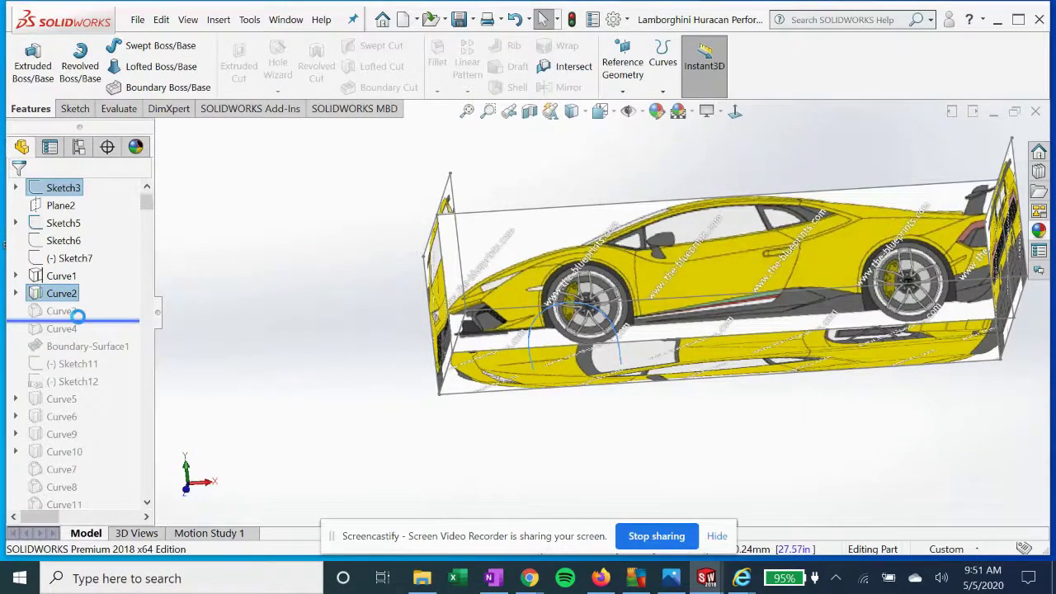
left_click(658, 87)
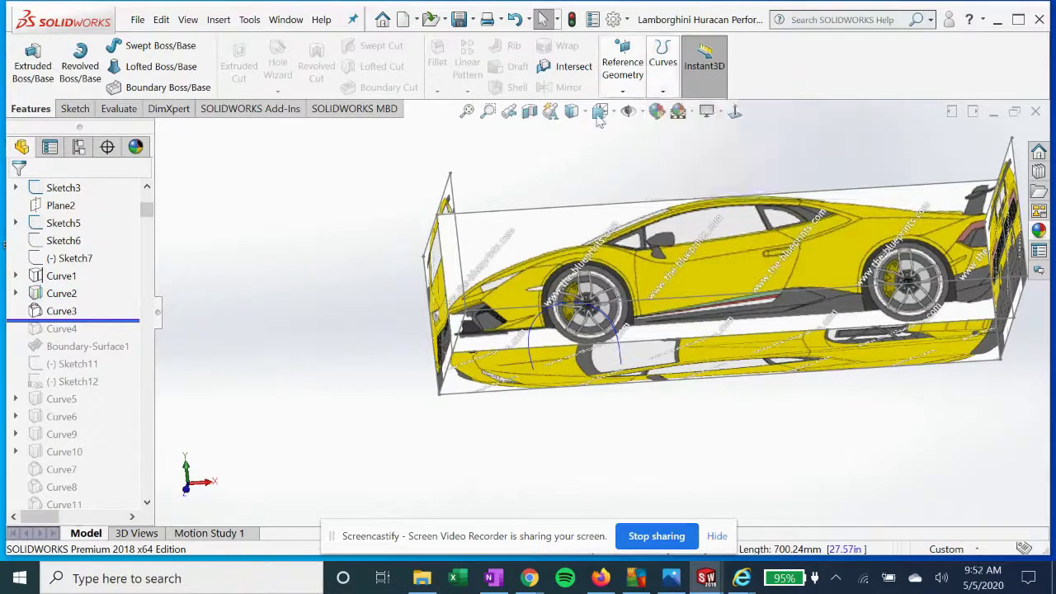
left_click(623, 83)
left_click(64, 313)
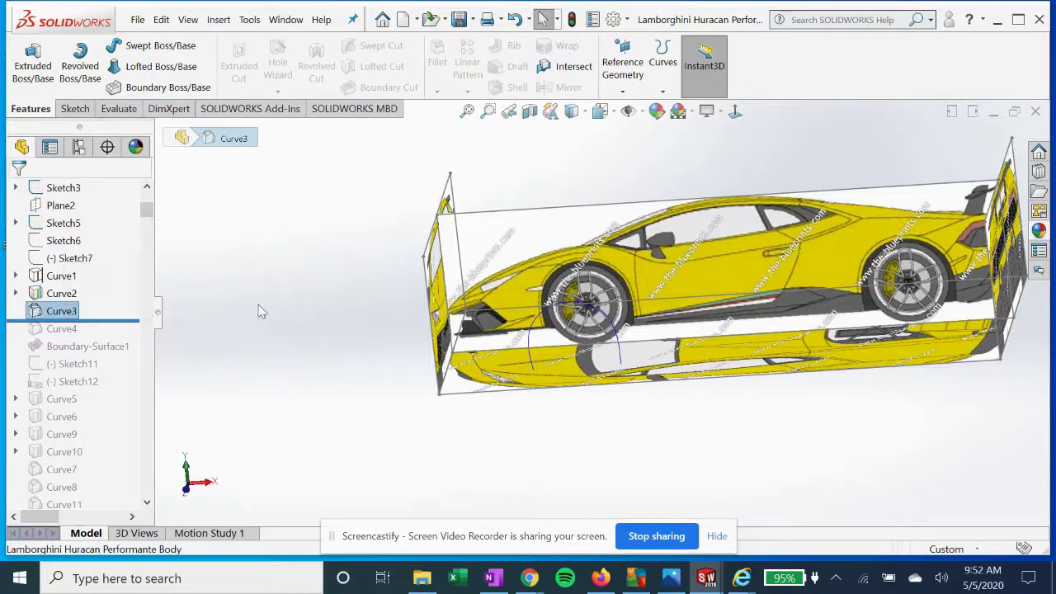
middle_click_drag(259, 308, 314, 347)
Open Curve3's definition, inspect its two through-point vertices at the front end of the wheel-arch curves, and accept it
right_click(49, 318)
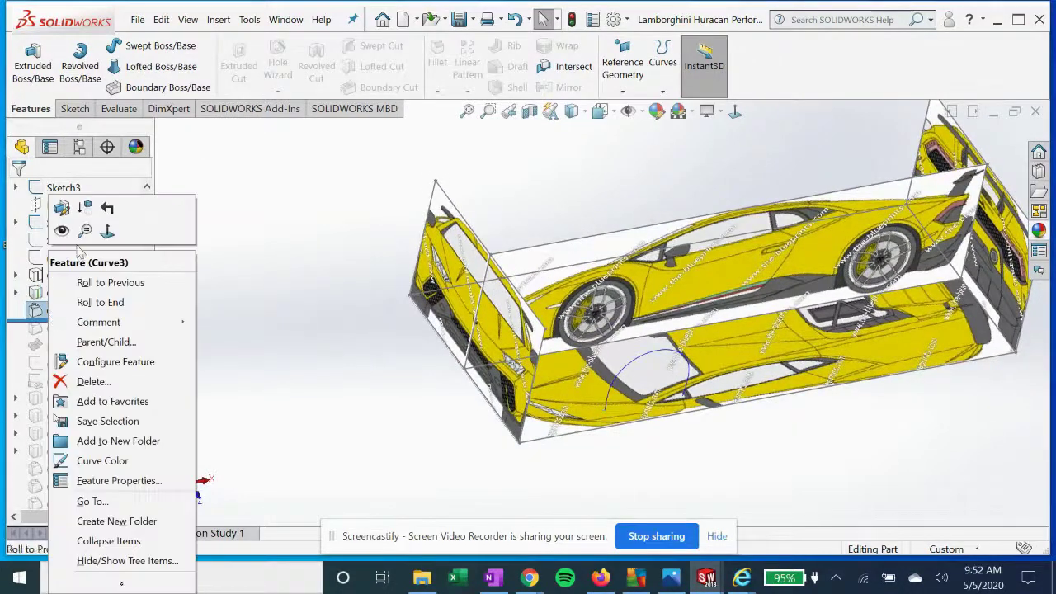
left_click(62, 208)
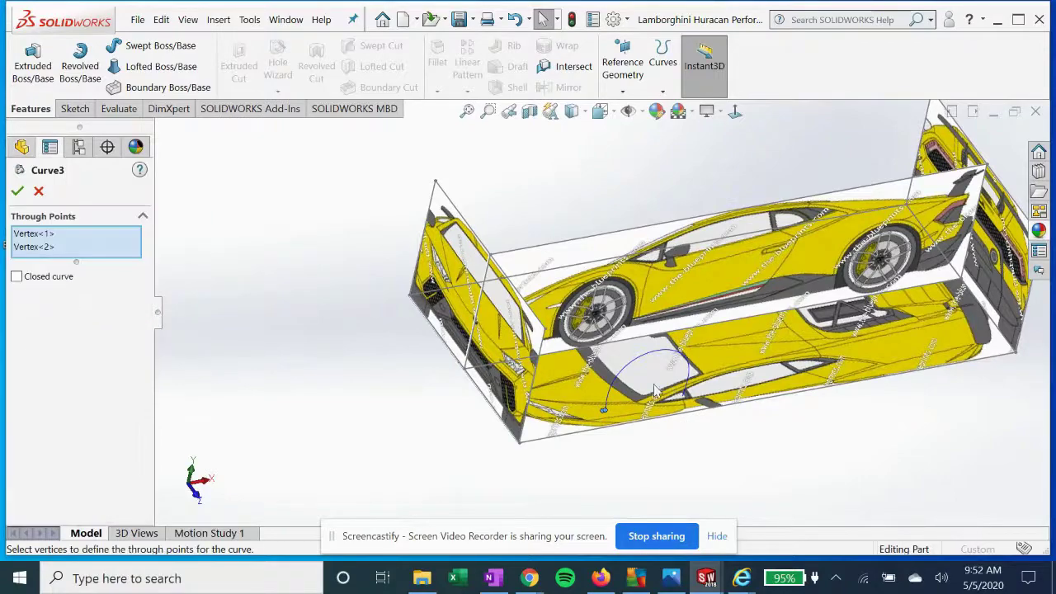
scroll(654, 390, "down", 8)
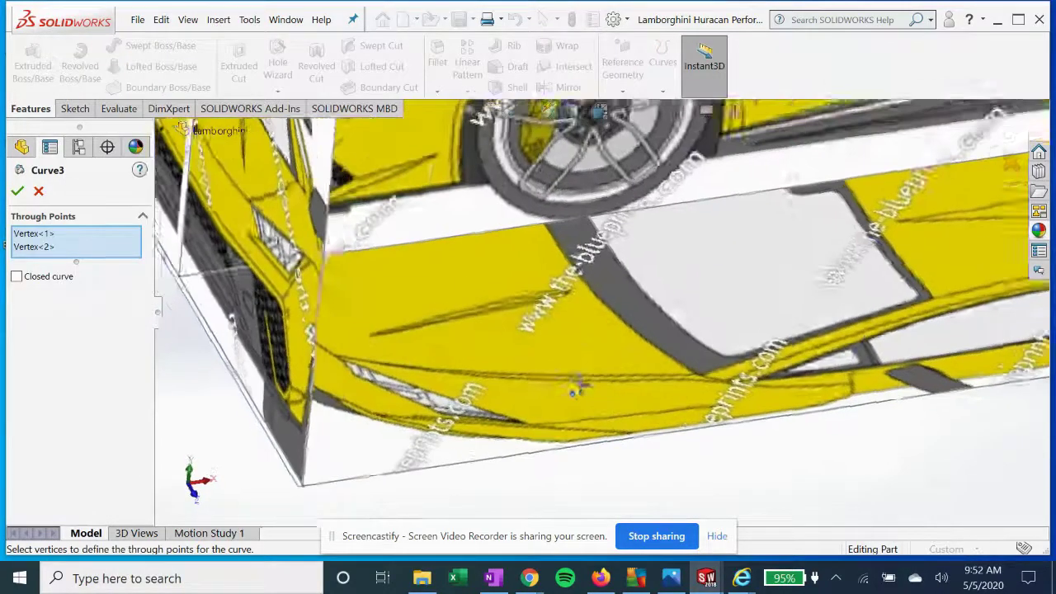
middle_click_drag(579, 388, 510, 265)
scroll(584, 414, "down", 2)
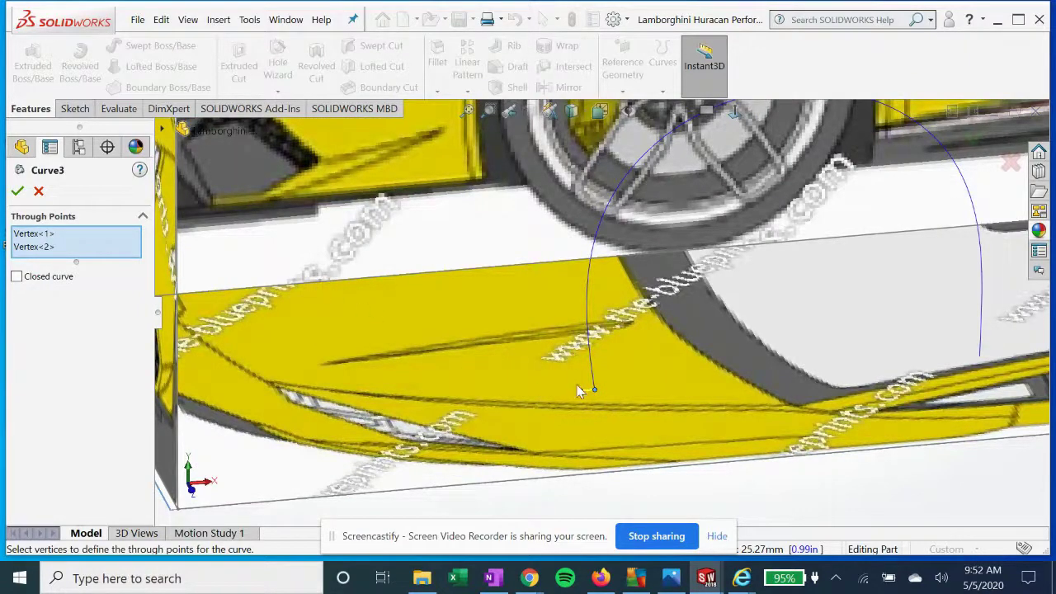
scroll(585, 375, "up", 1)
scroll(602, 355, "down", 4)
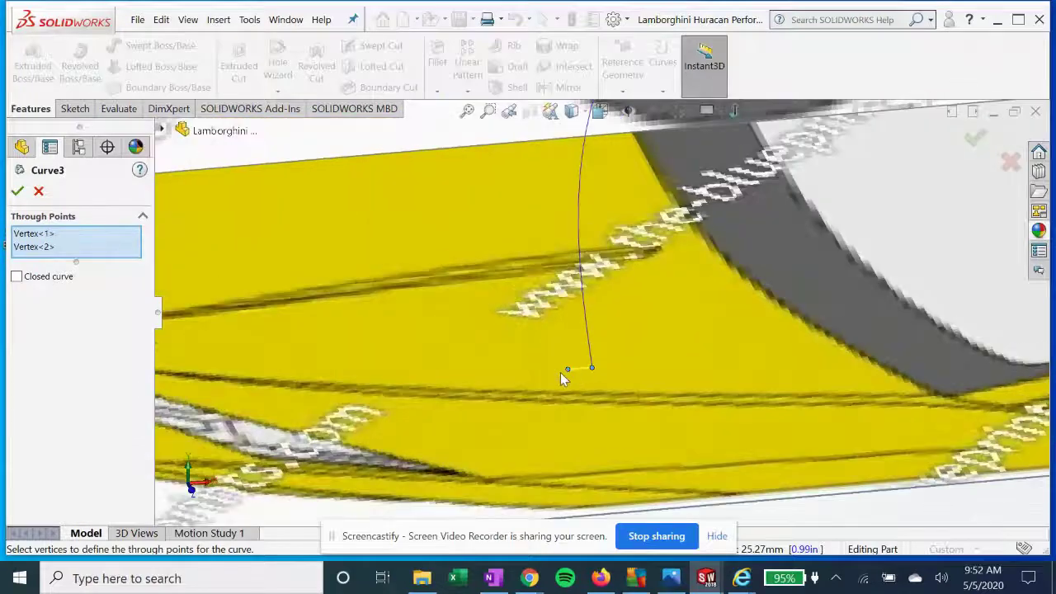
scroll(572, 375, "up", 6)
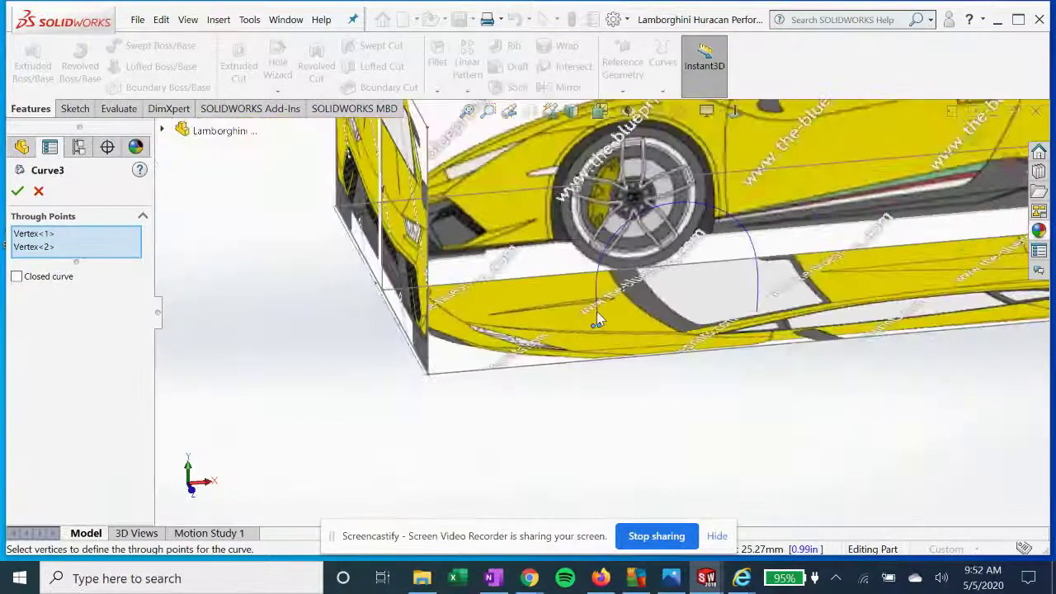
left_click(17, 192)
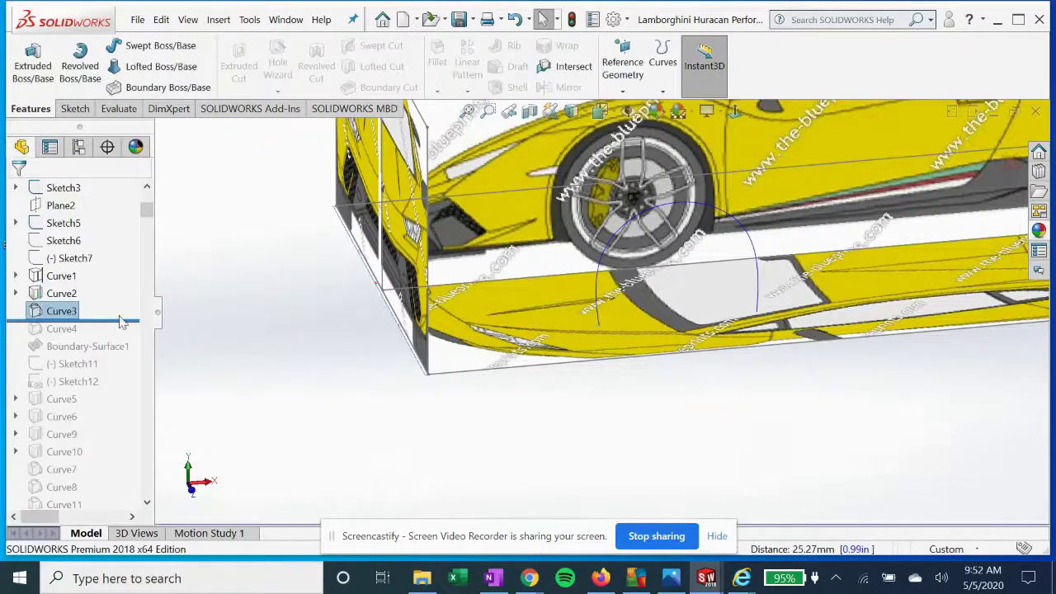
Roll the model forward past Curve4, highlight it, and inspect it at the rear end of the front wheel-arch curves
left_click_drag(119, 322, 99, 334)
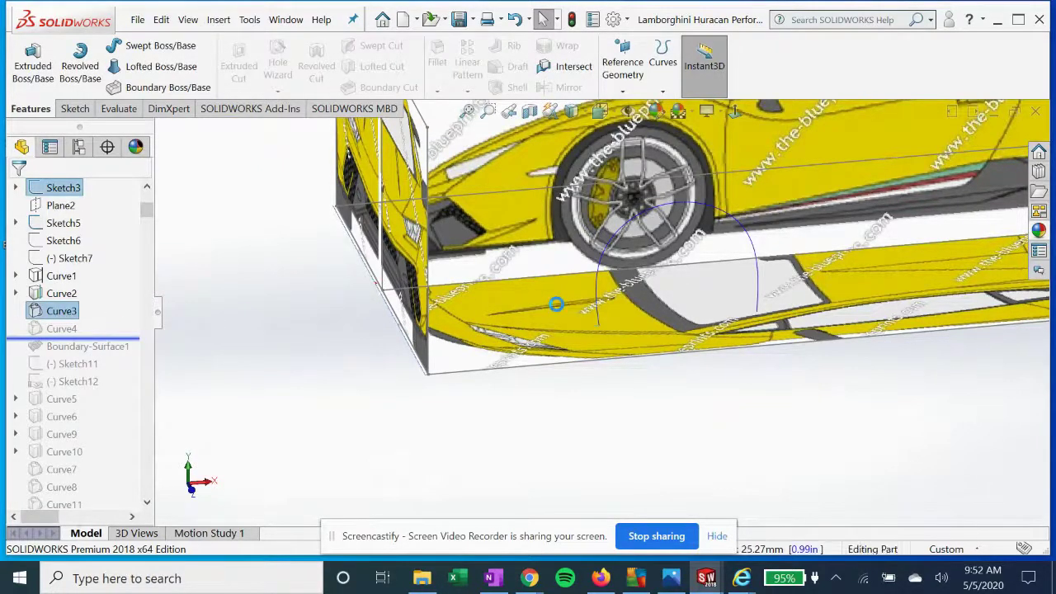
left_click(62, 329)
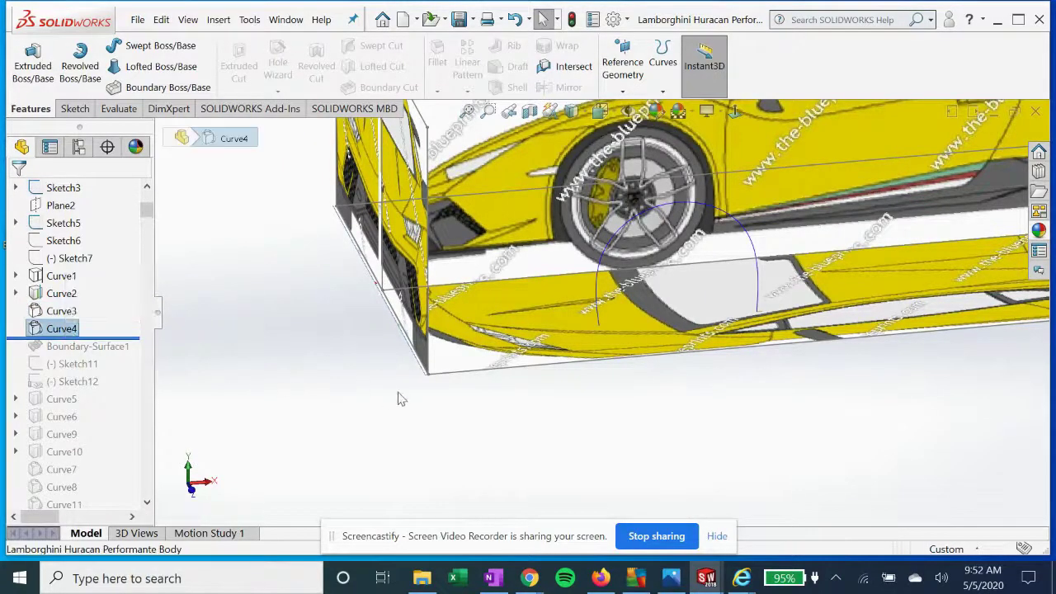
scroll(763, 296, "down", 5)
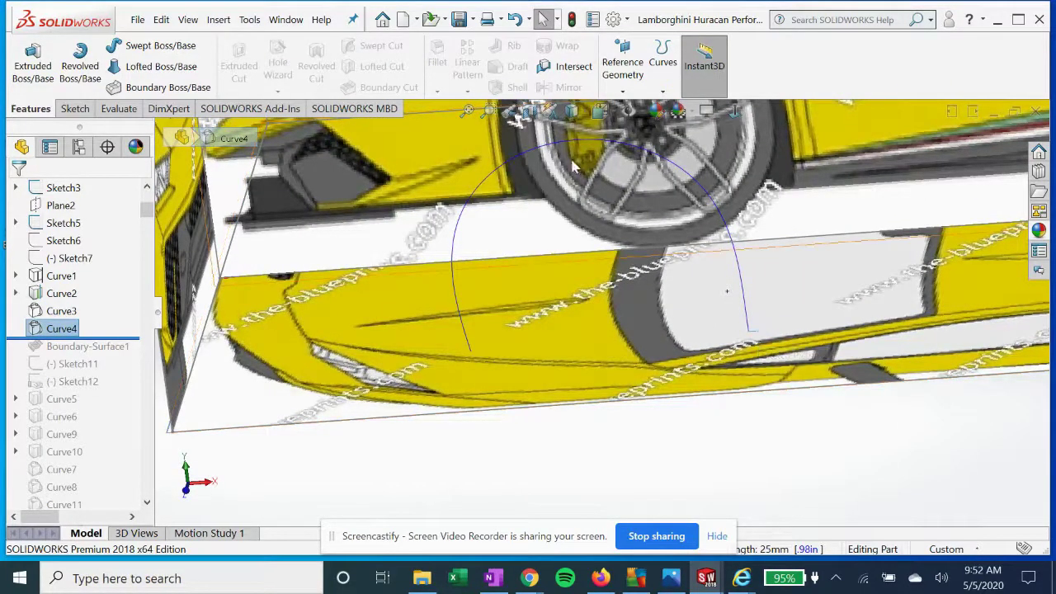
scroll(615, 292, "up", 1)
middle_click_drag(644, 355, 667, 357)
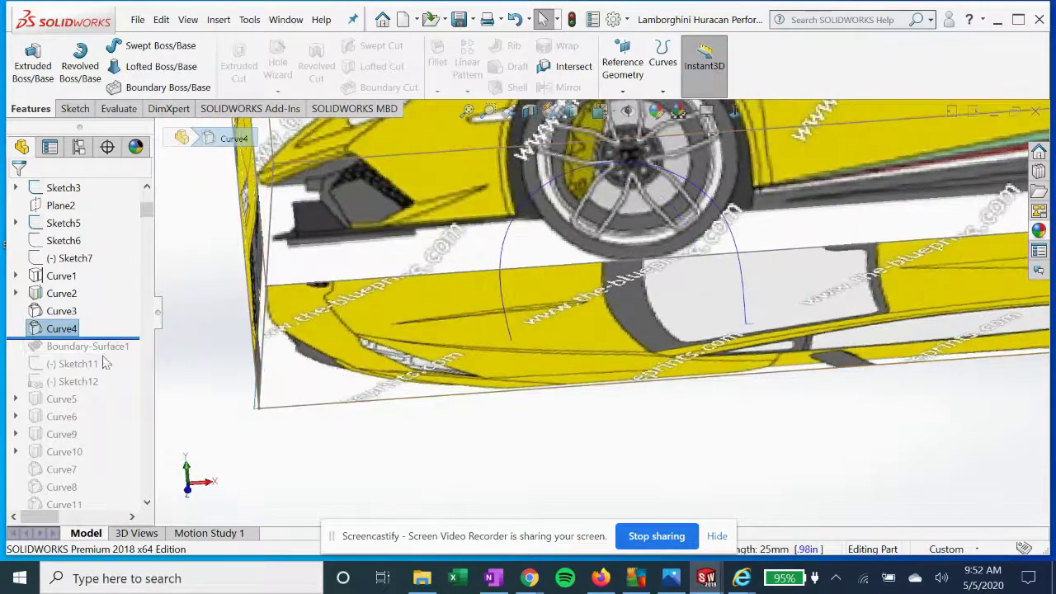
Roll the model forward past Boundary-Surface1, review its Direction 1 and Direction 2 curves, and view the whole wheel-arch surface
left_click_drag(121, 338, 123, 351)
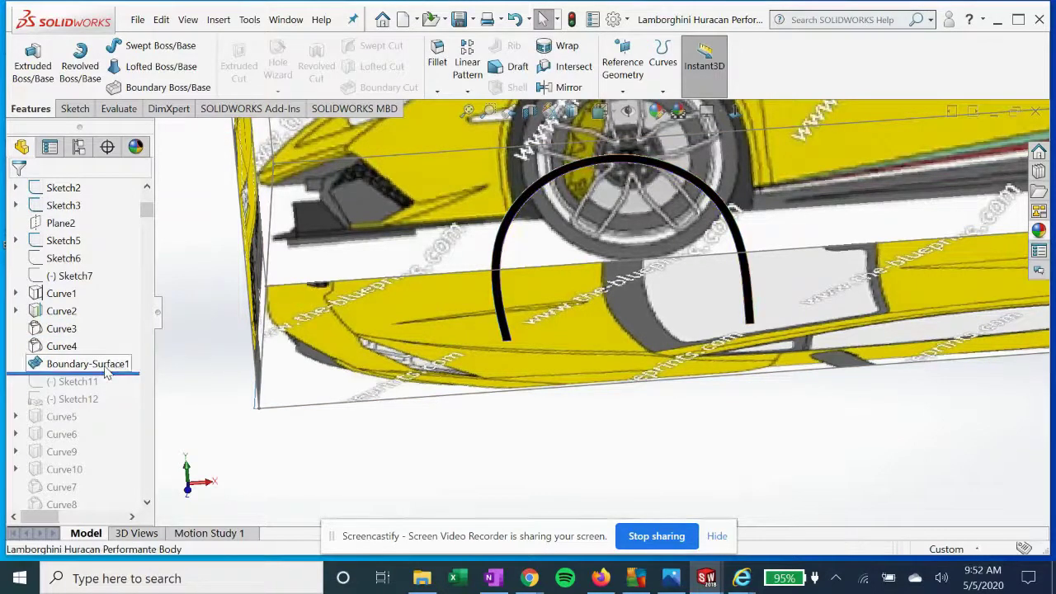
left_click(91, 364)
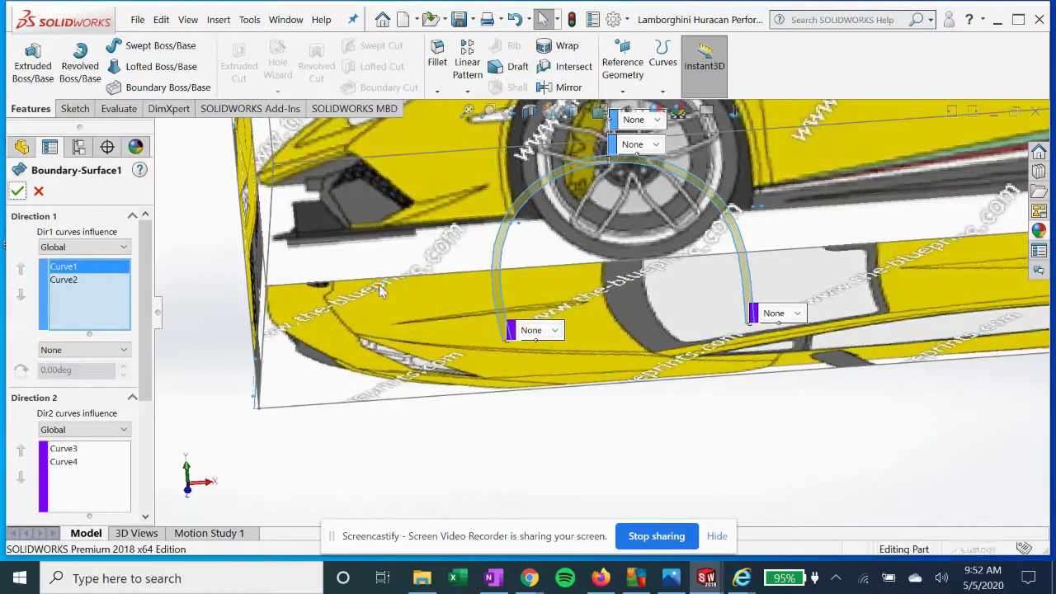
middle_click_drag(382, 413, 543, 310)
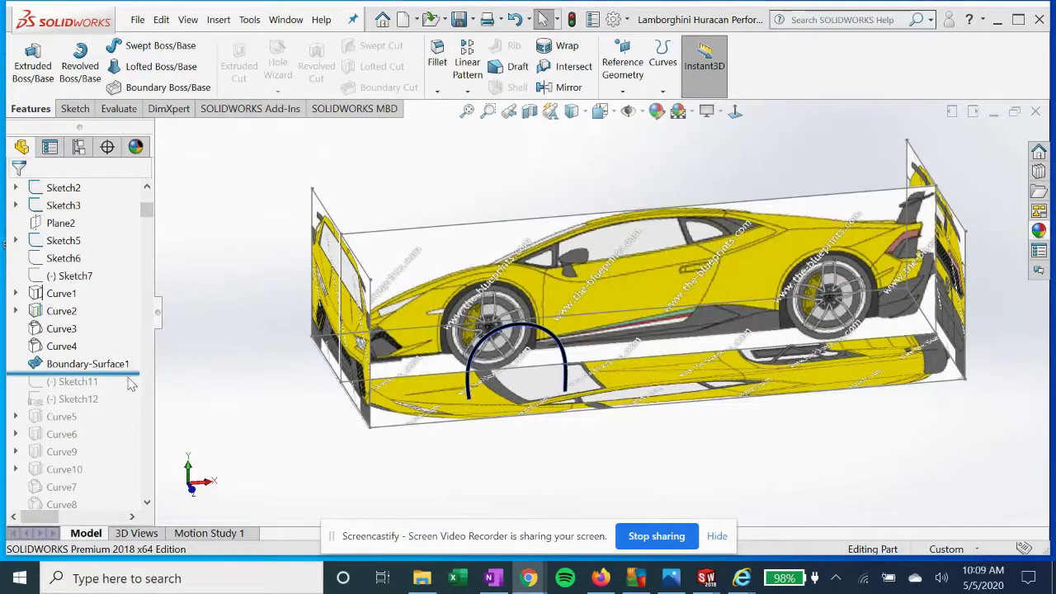
Roll the model forward past Sketch12 and highlight Sketch11 and Sketch12 in turn against the blueprints
left_click_drag(131, 374, 123, 407)
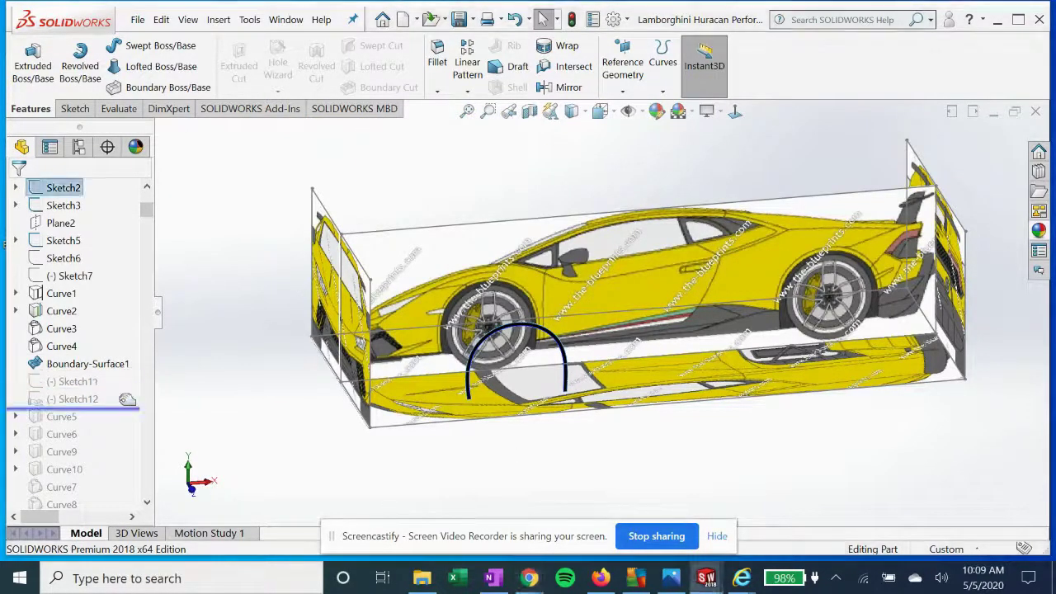
left_click(82, 383)
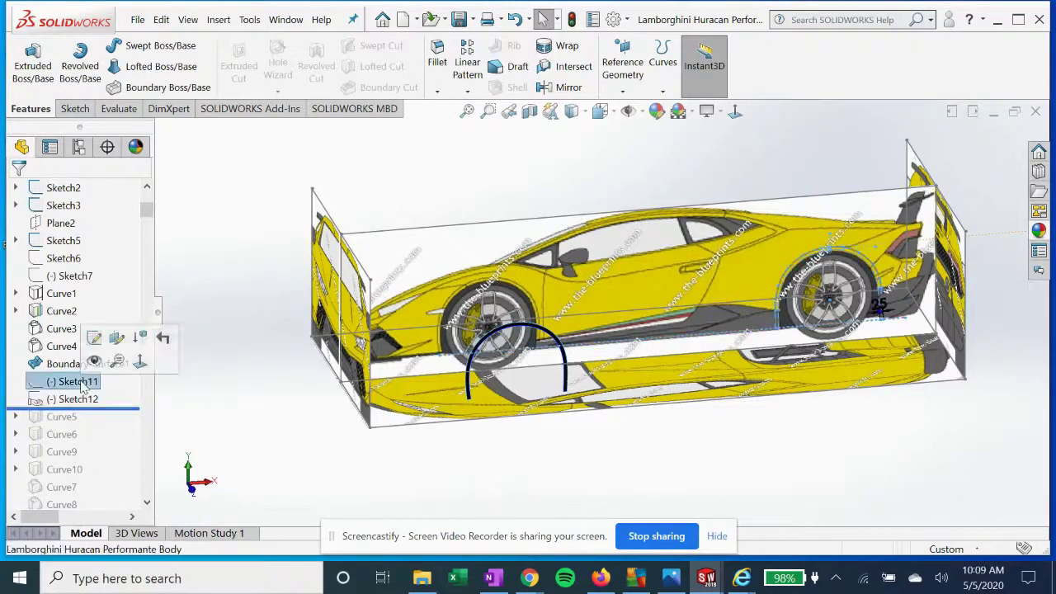
left_click(77, 401)
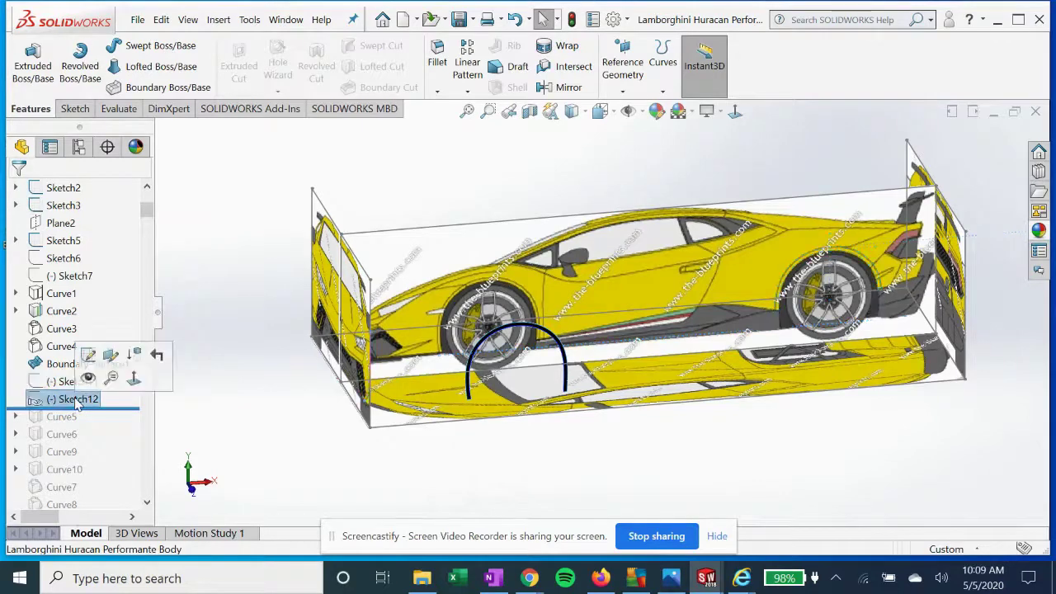
View Sketch11 face-on, open it for editing to inspect its offset arcs around the rear wheel opening, and exit the sketch
left_click(81, 381)
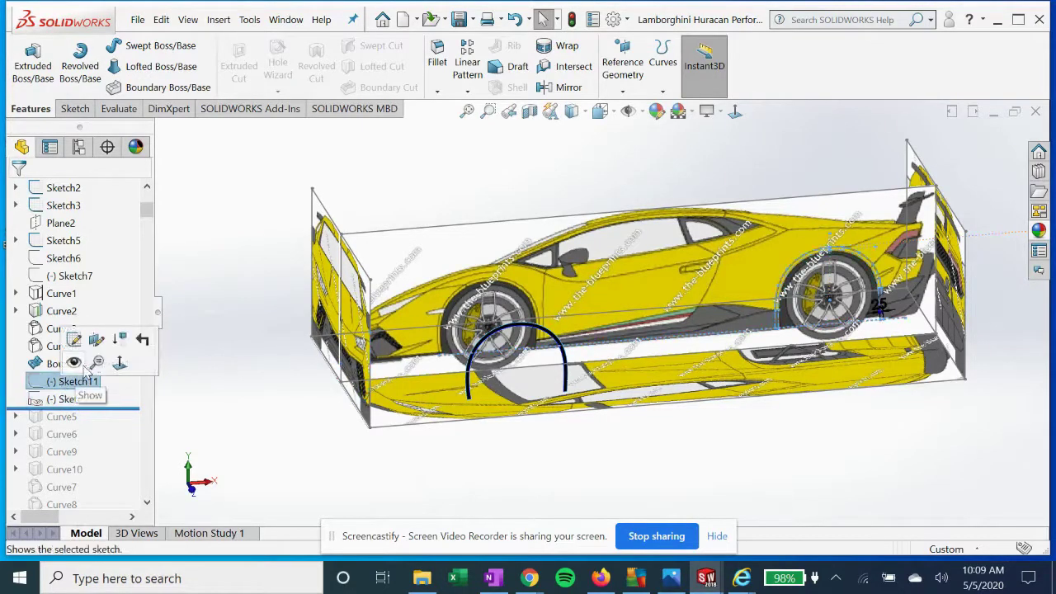
left_click(736, 113)
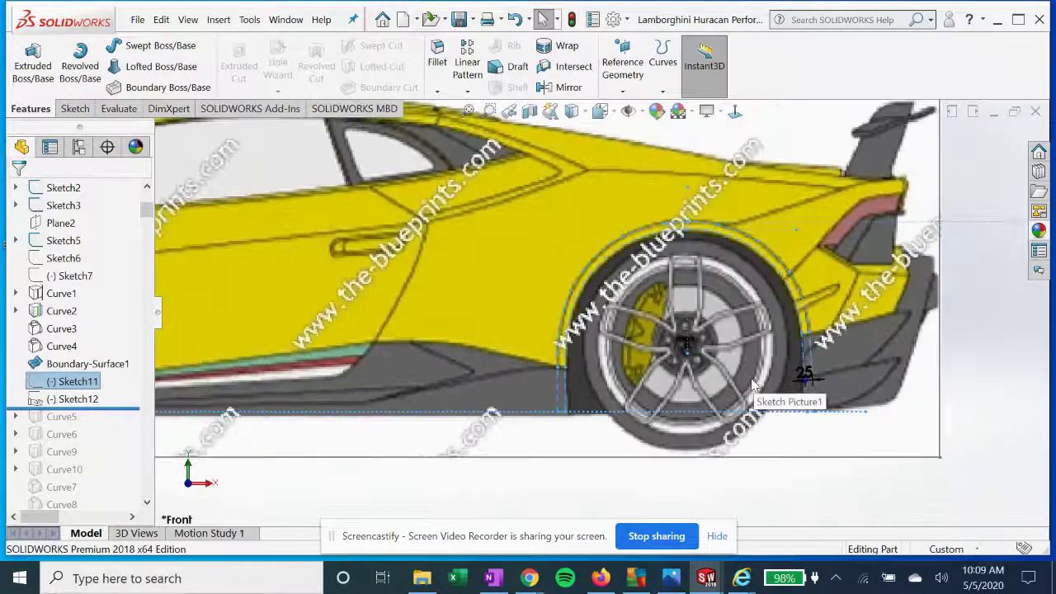
right_click(83, 384)
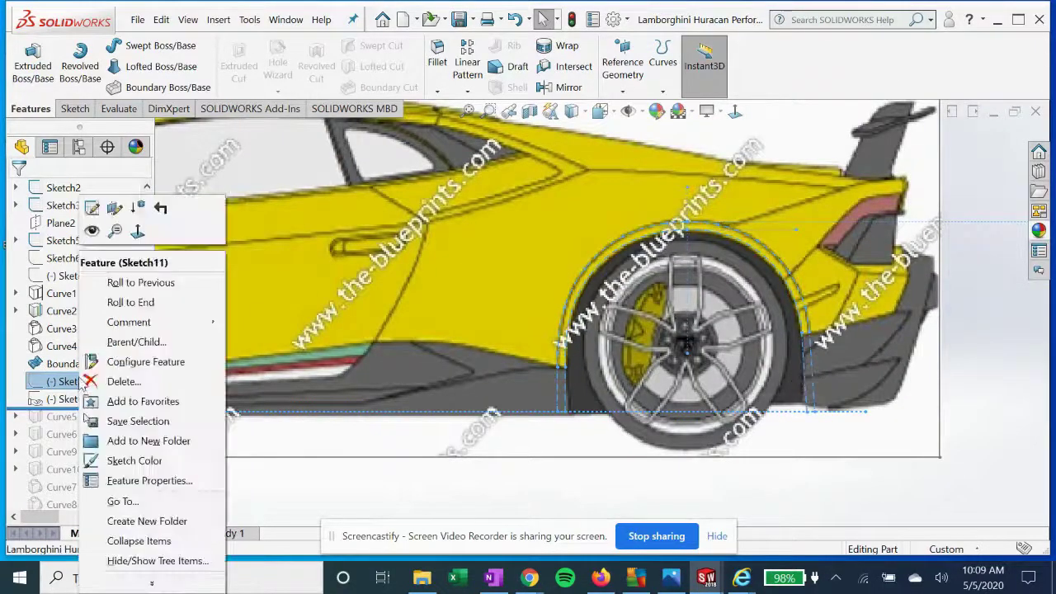
left_click(95, 211)
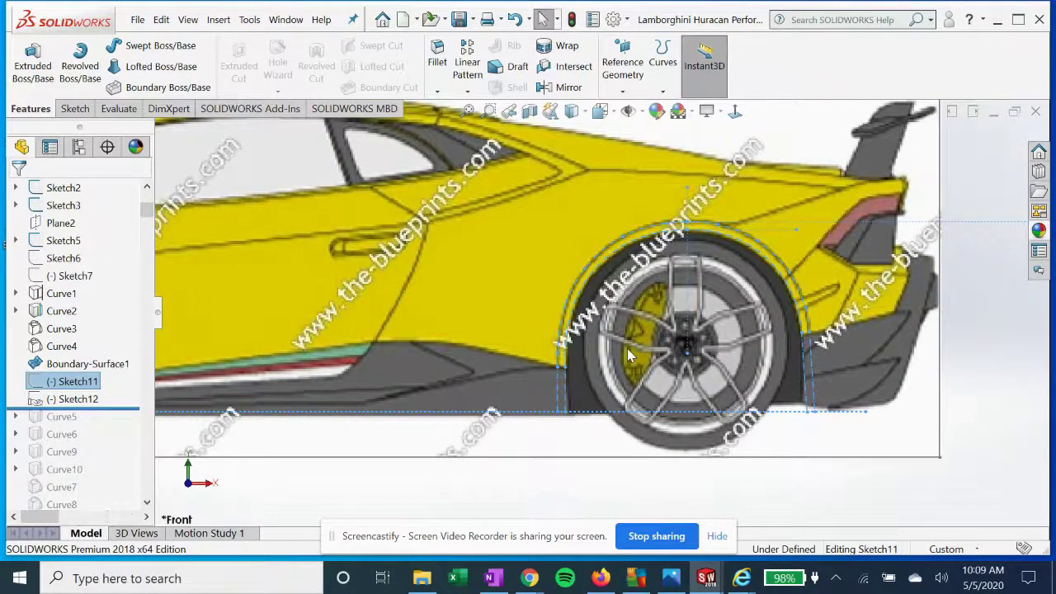
mouse_move(610, 350)
middle_mouse_down()
mouse_move(655, 430)
mouse_move(617, 359)
middle_mouse_up()
scroll(618, 364, "down", 2)
middle_click_drag(657, 399, 633, 375)
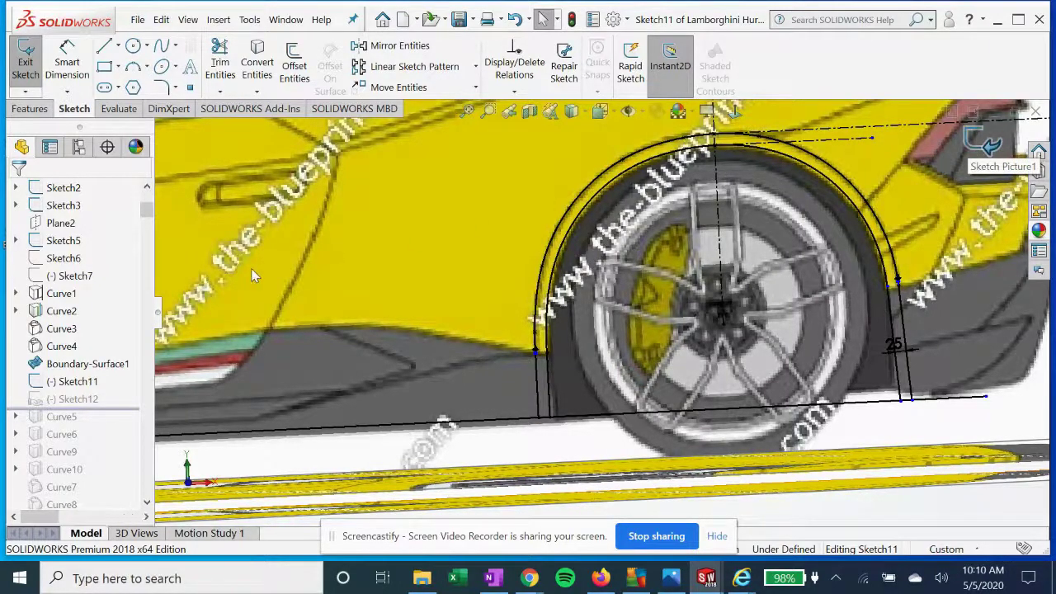
left_click(974, 147)
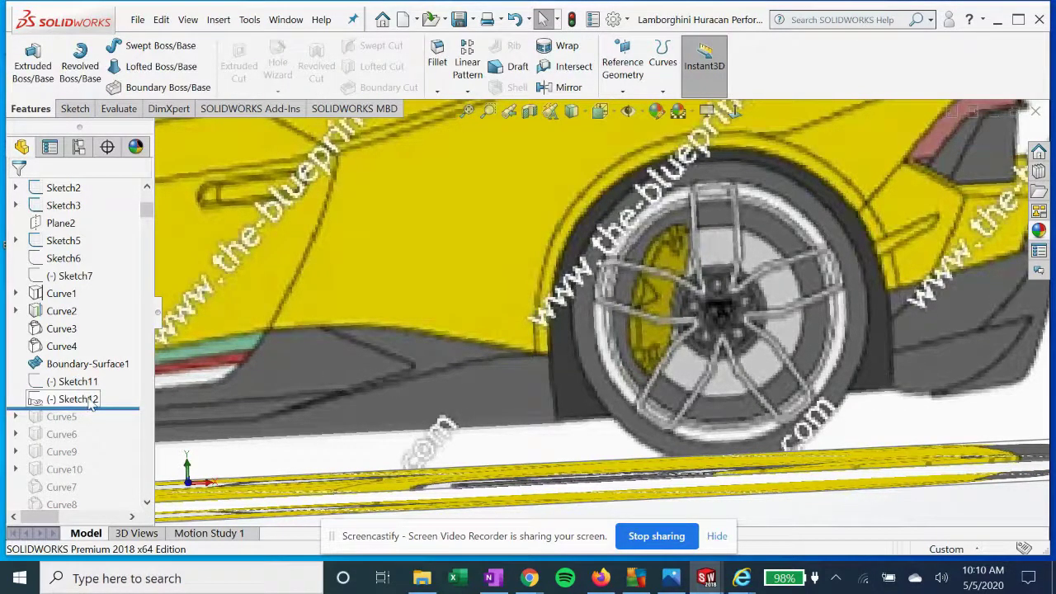
Open Sketch12 for editing and view it face-on against the rear blueprint, checking its position relative to the front wheel arch
left_click(58, 401)
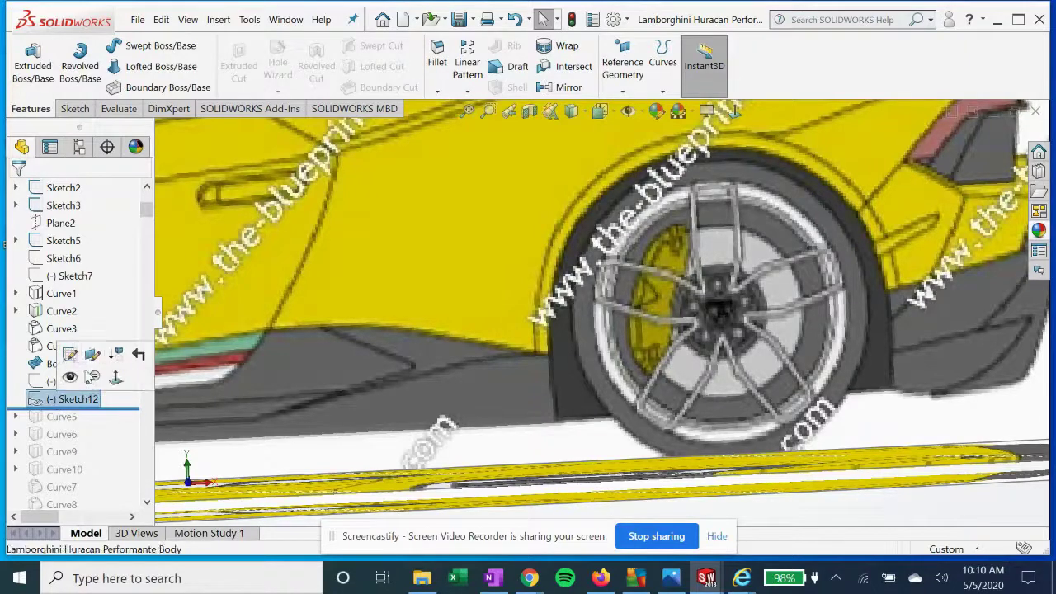
left_click(70, 356)
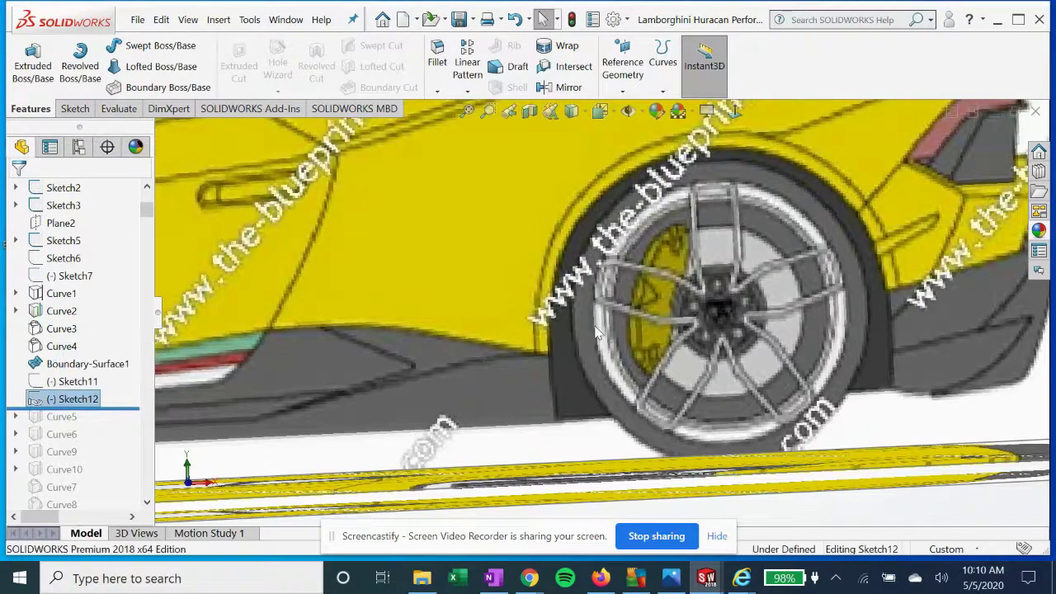
left_click(741, 116)
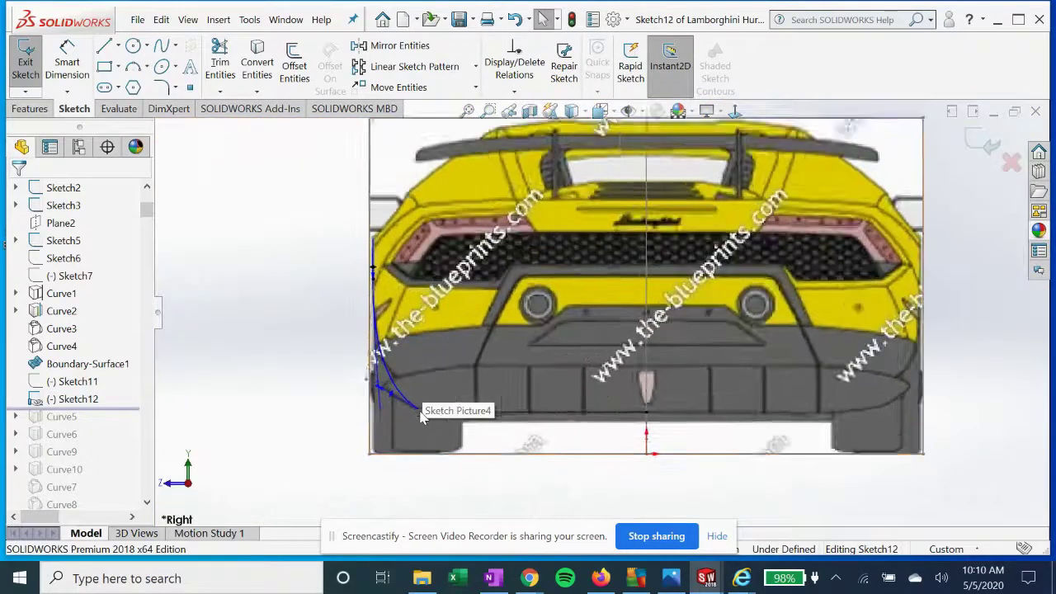
scroll(420, 412, "down", 1)
middle_click_drag(391, 312, 404, 339)
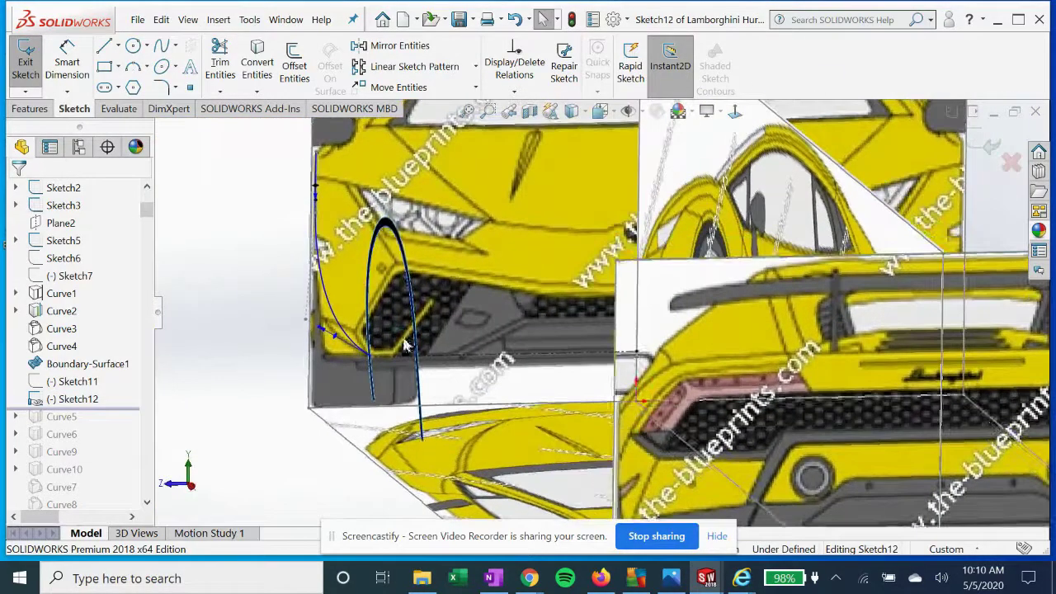
scroll(405, 345, "up", 3)
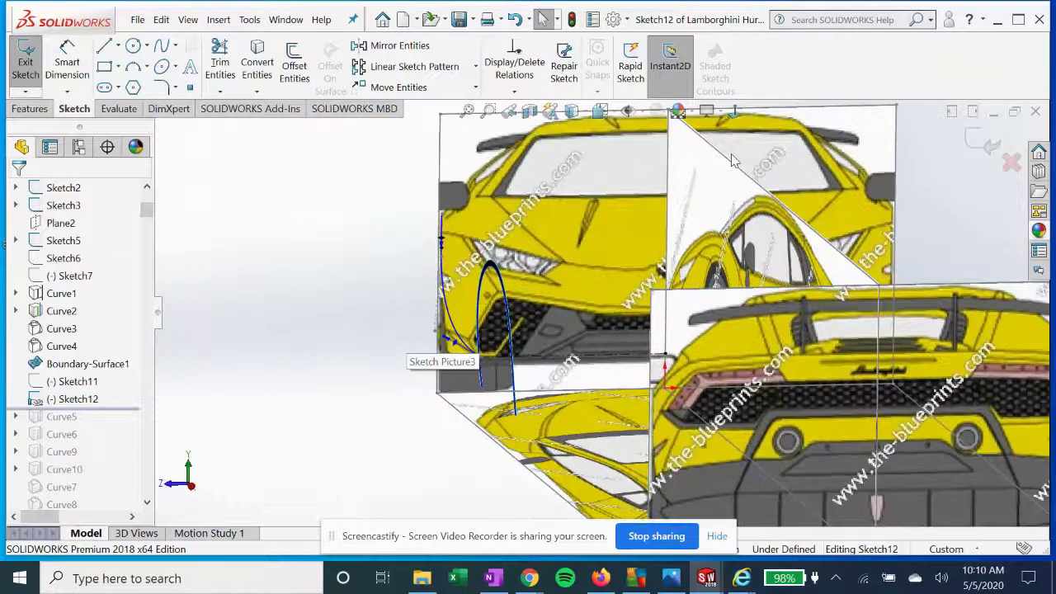
left_click(741, 116)
scroll(368, 380, "down", 2)
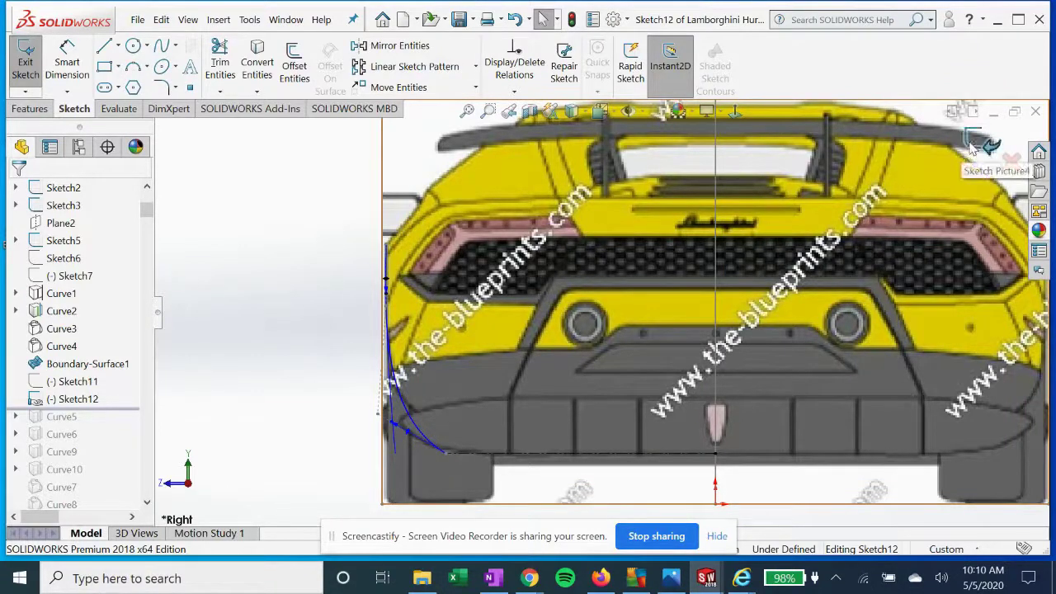
Examine how Sketch12's curves follow the car's side outline from the lower bumper corner up to the taillight
scroll(491, 392, "down", 5)
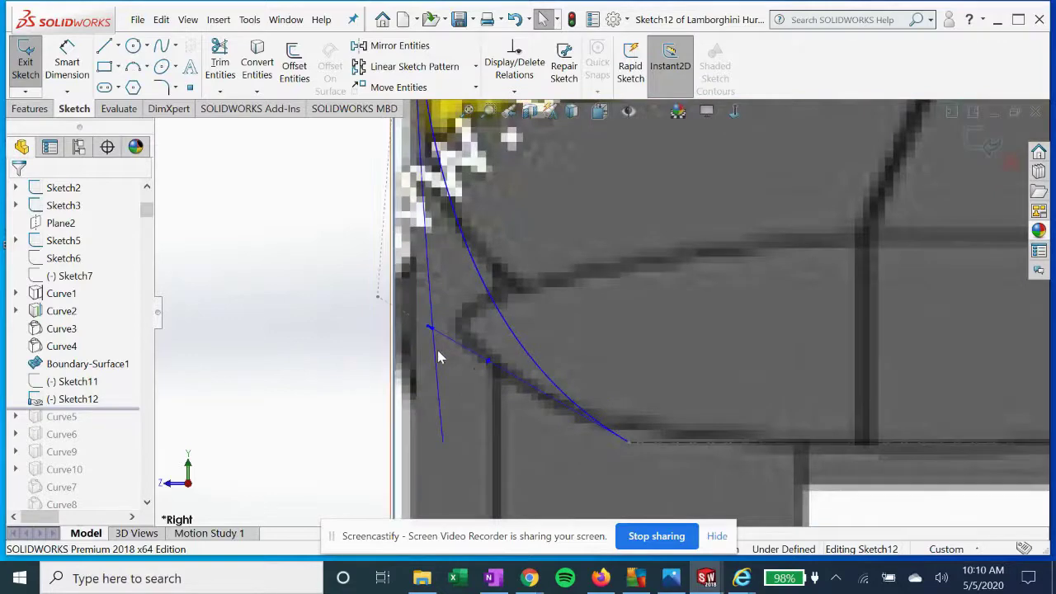
scroll(477, 268, "up", 3)
scroll(531, 252, "down", 2)
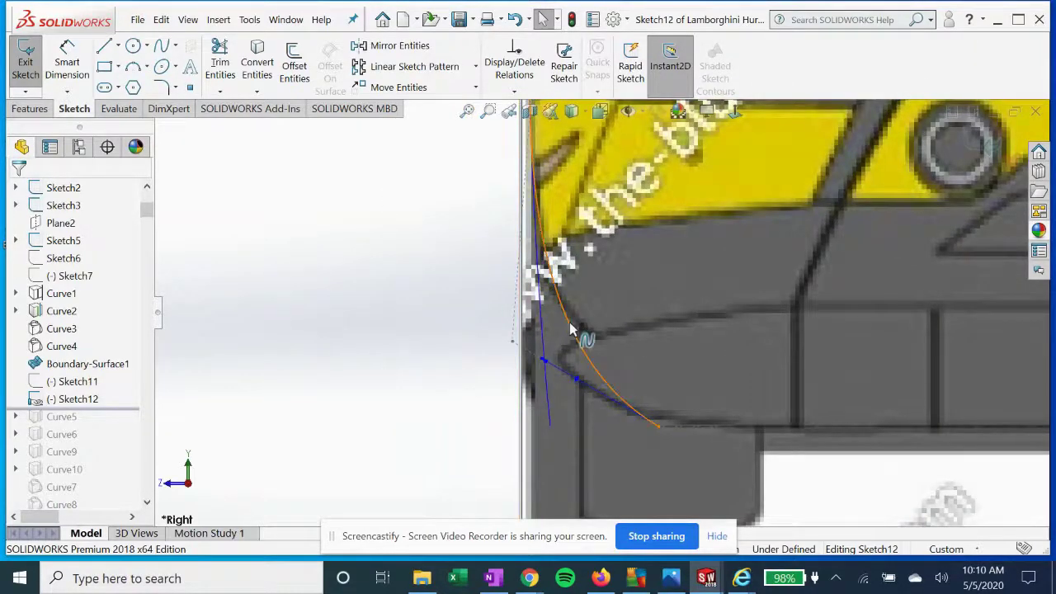
scroll(572, 330, "up", 1)
scroll(568, 225, "up", 2)
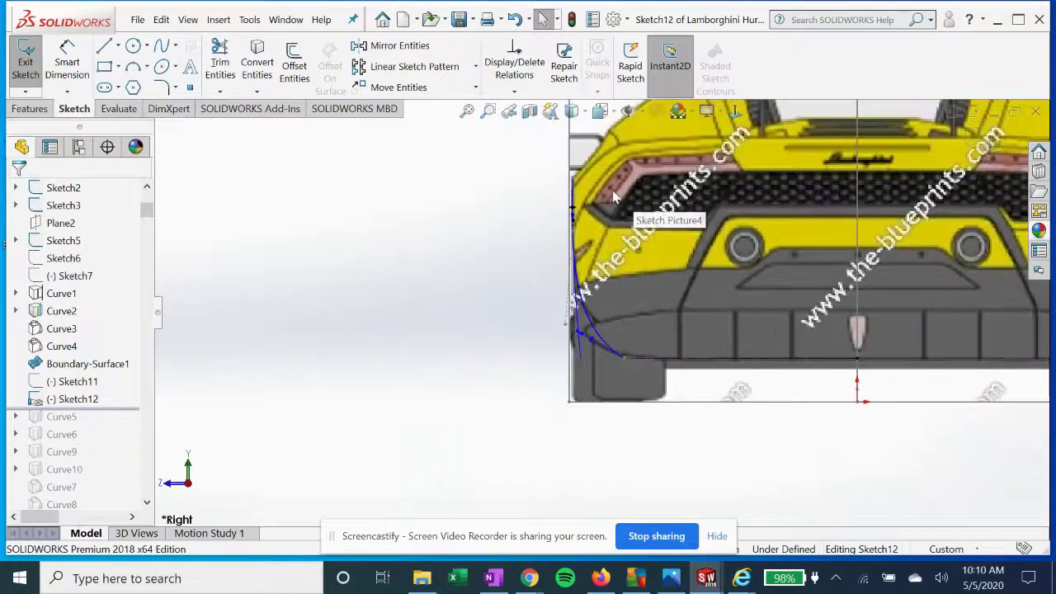
scroll(566, 227, "down", 4)
scroll(567, 226, "down", 2)
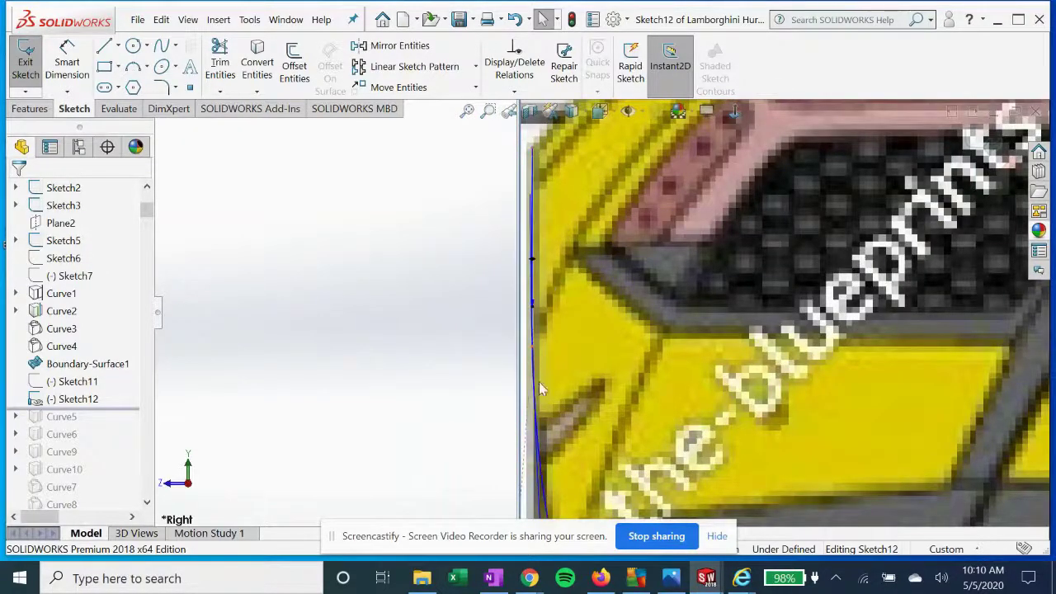
Examine the lower endpoint and tangent handle of Sketch12's spline, compare it with the front wheel arch in 3D, and exit the sketch
scroll(541, 390, "up", 4)
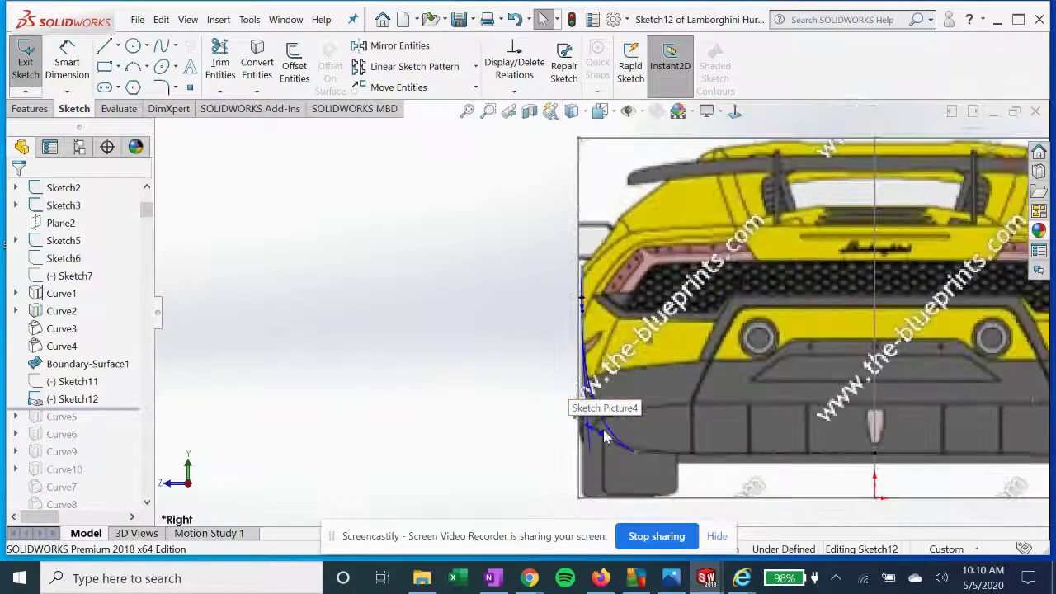
scroll(623, 437, "down", 2)
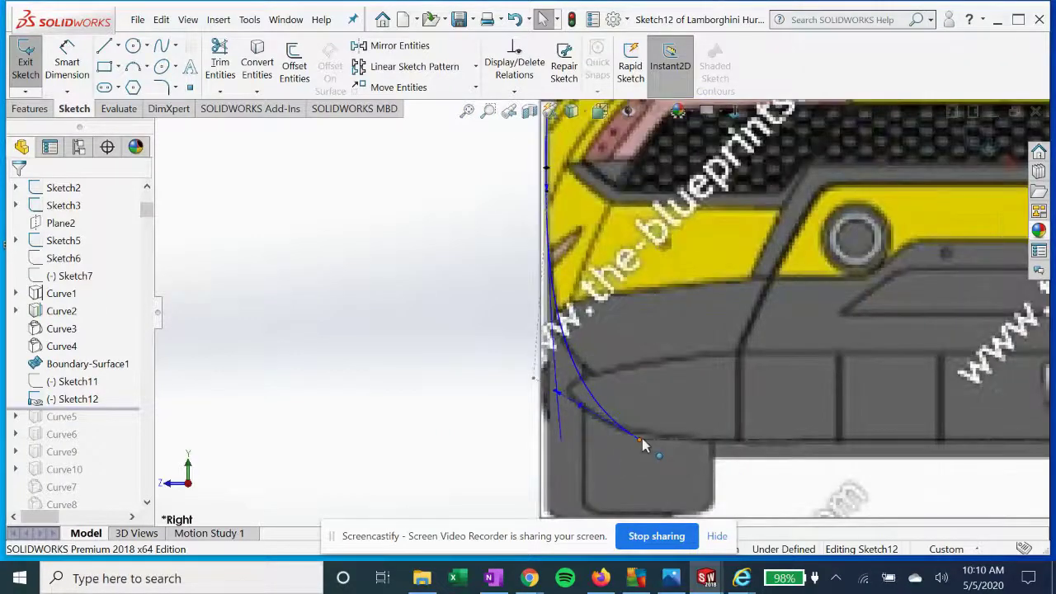
scroll(597, 416, "down", 2)
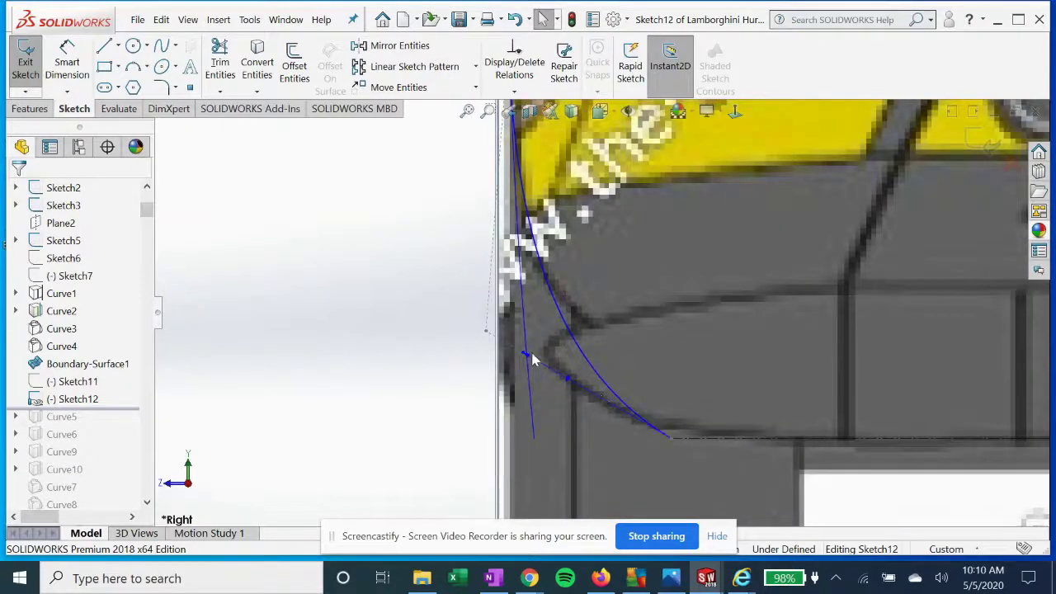
scroll(529, 370, "up", 5)
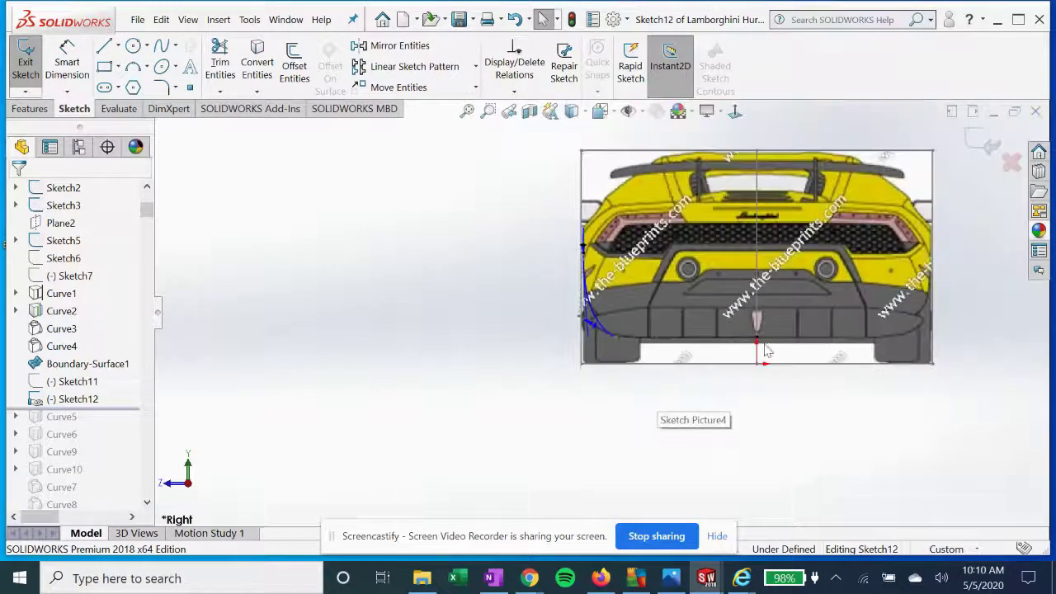
scroll(591, 338, "down", 2)
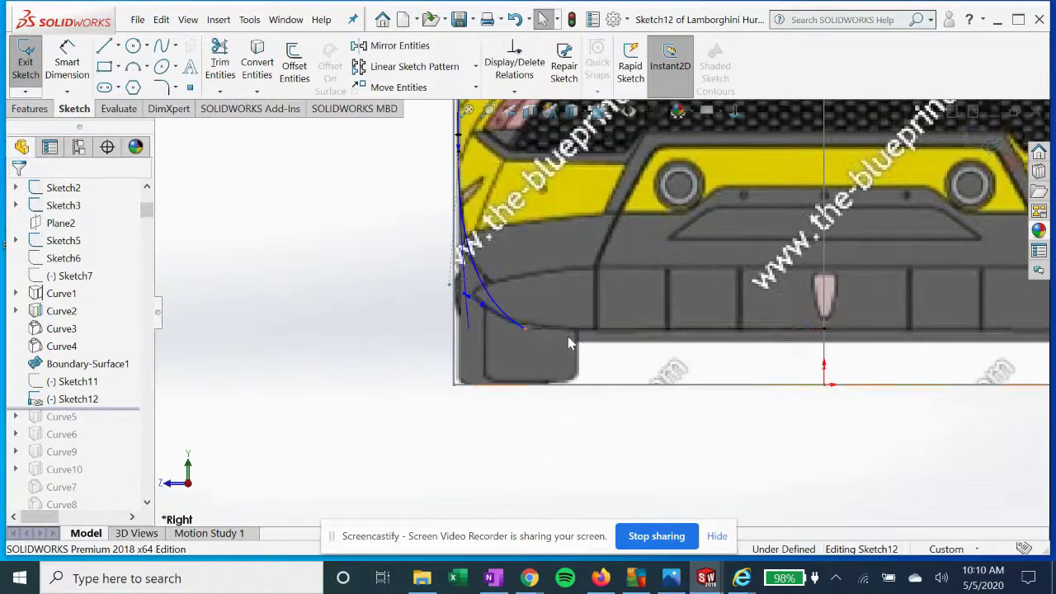
scroll(577, 302, "up", 3)
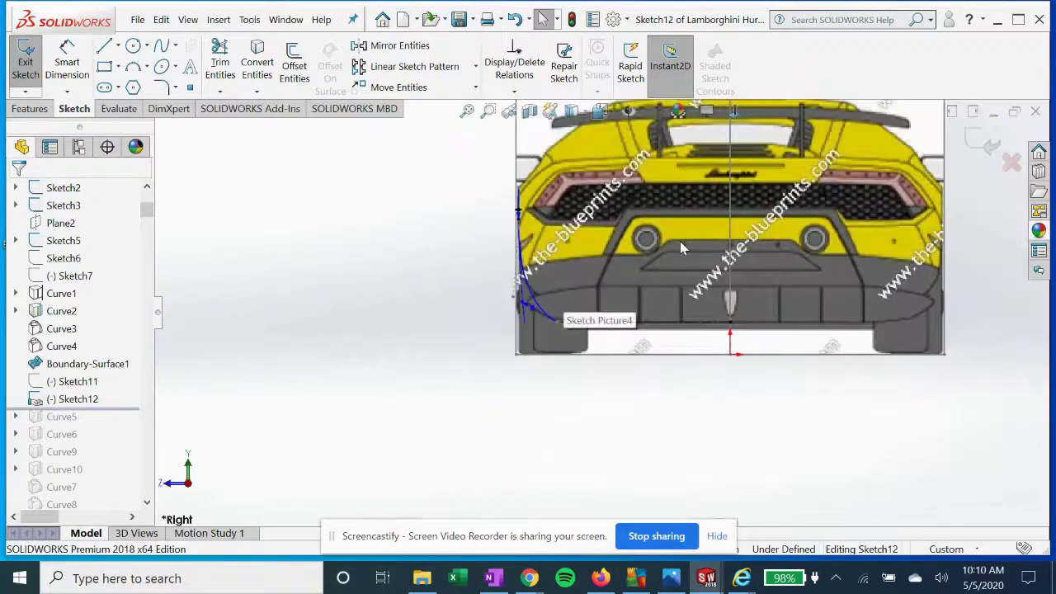
middle_click_drag(561, 299, 536, 244)
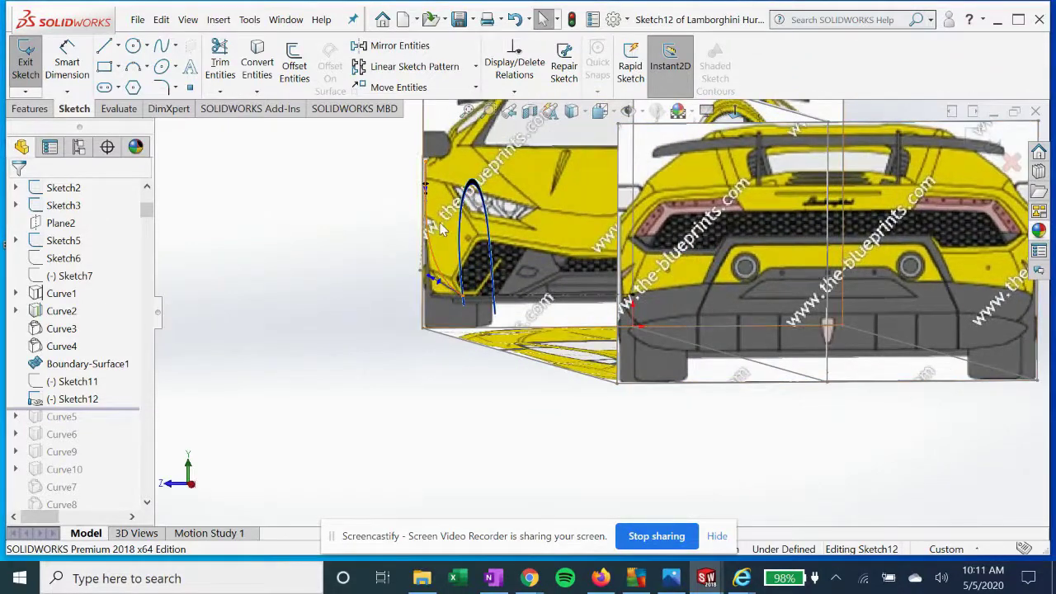
middle_click_drag(443, 212, 947, 203)
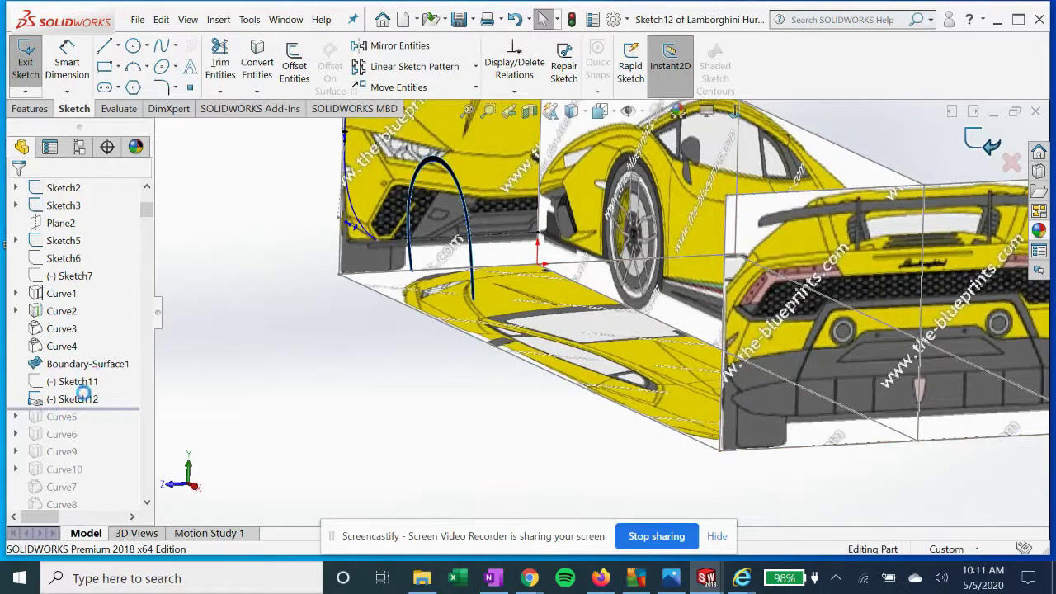
Roll the model forward past Curve5 and highlight the curve over the rear wheel
left_click_drag(122, 408, 115, 423)
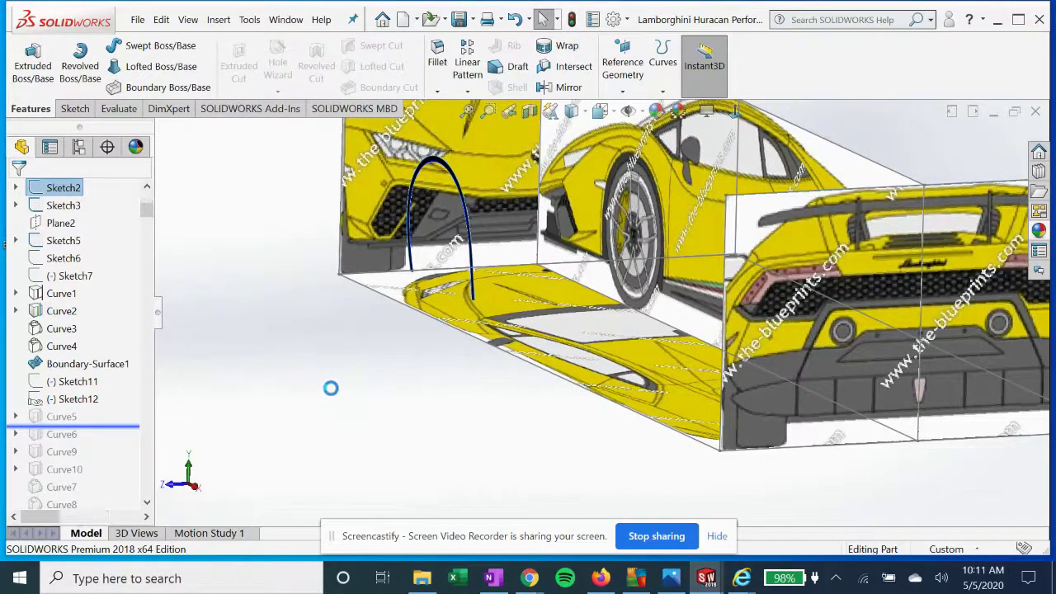
mouse_move(349, 380)
middle_mouse_down()
mouse_move(403, 407)
mouse_move(479, 413)
mouse_move(437, 427)
middle_mouse_up()
left_click(66, 417)
right_click(62, 425)
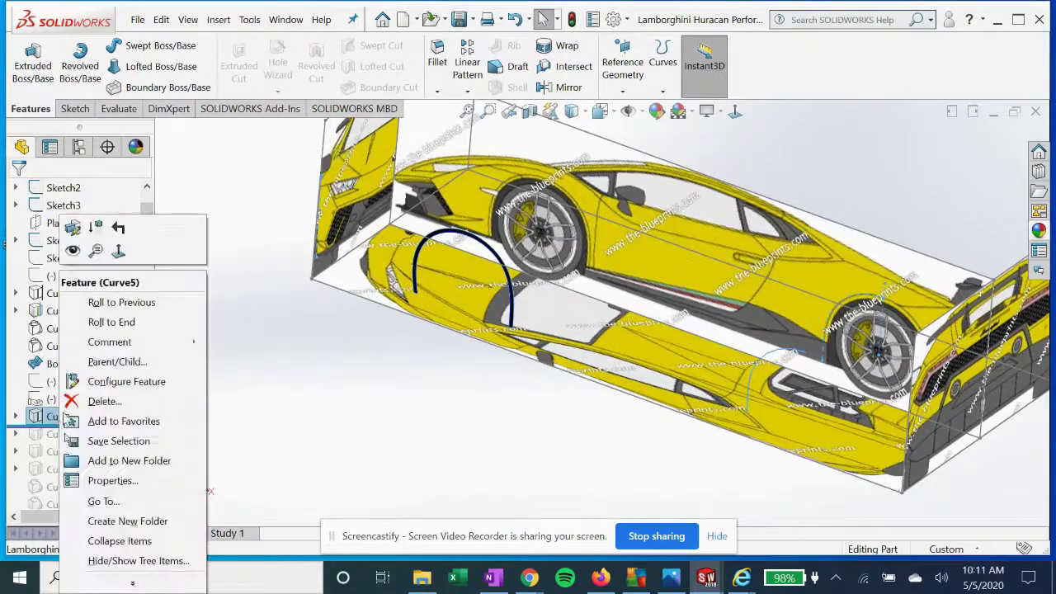
left_click(452, 398)
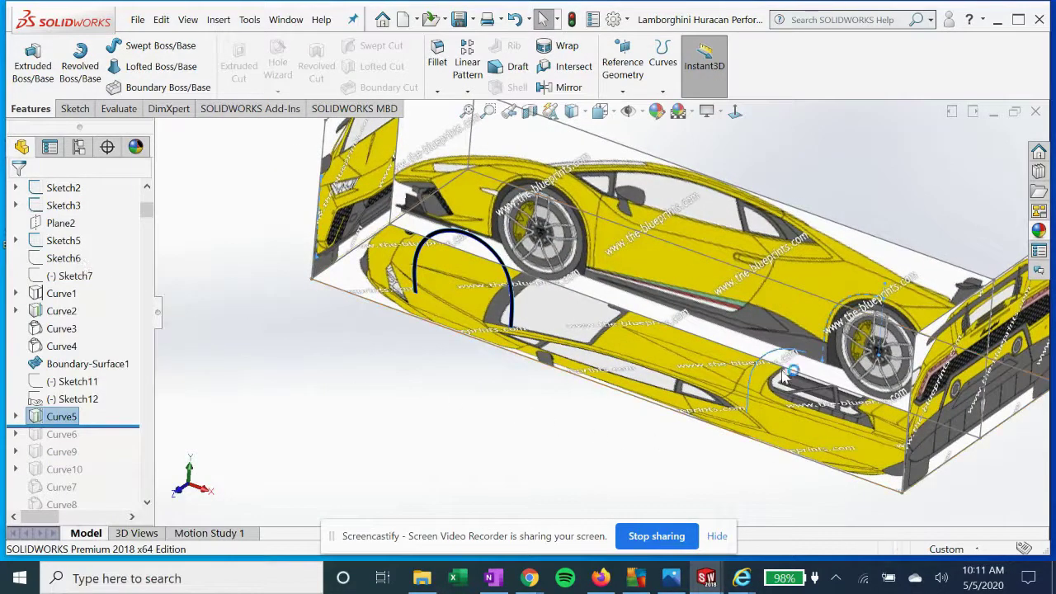
middle_click_drag(709, 445, 691, 476)
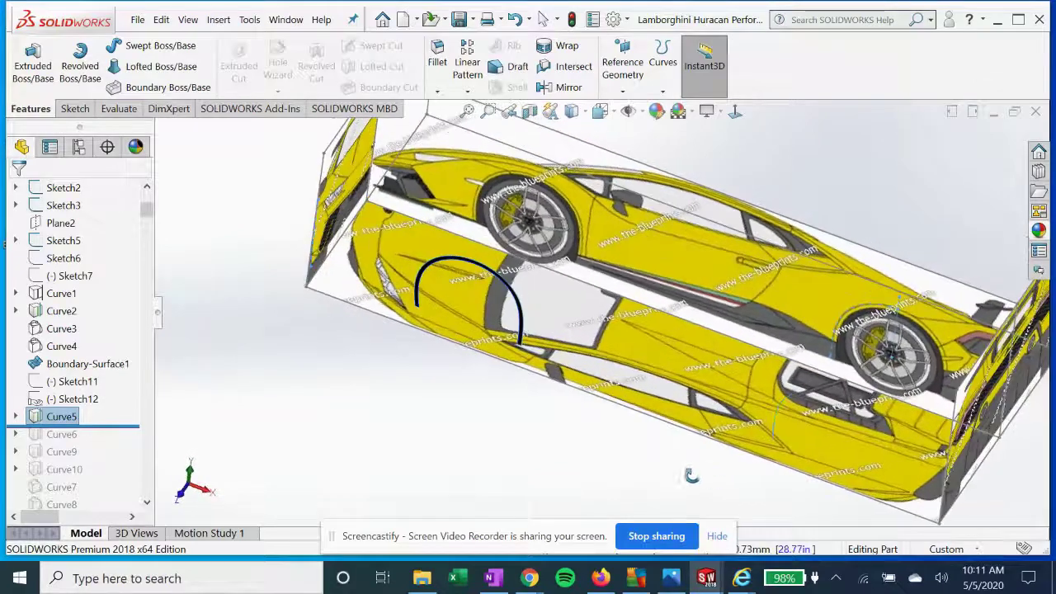
left_click(65, 406)
left_click(65, 414)
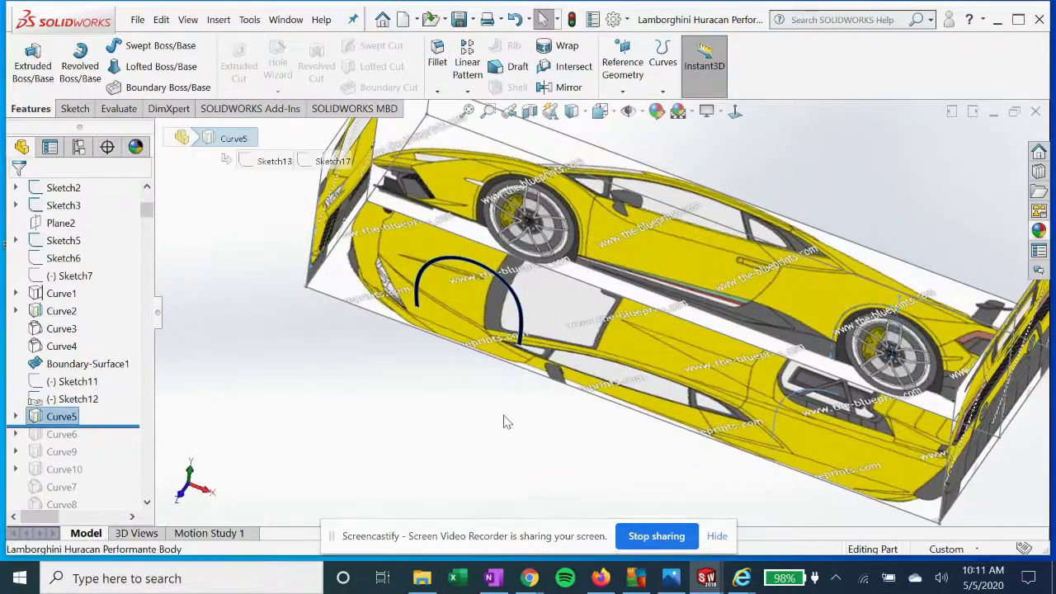
View the side blueprint face-on and highlight Curve5's source sketches, Sketch13 and Sketch17, in turn
left_click(736, 111)
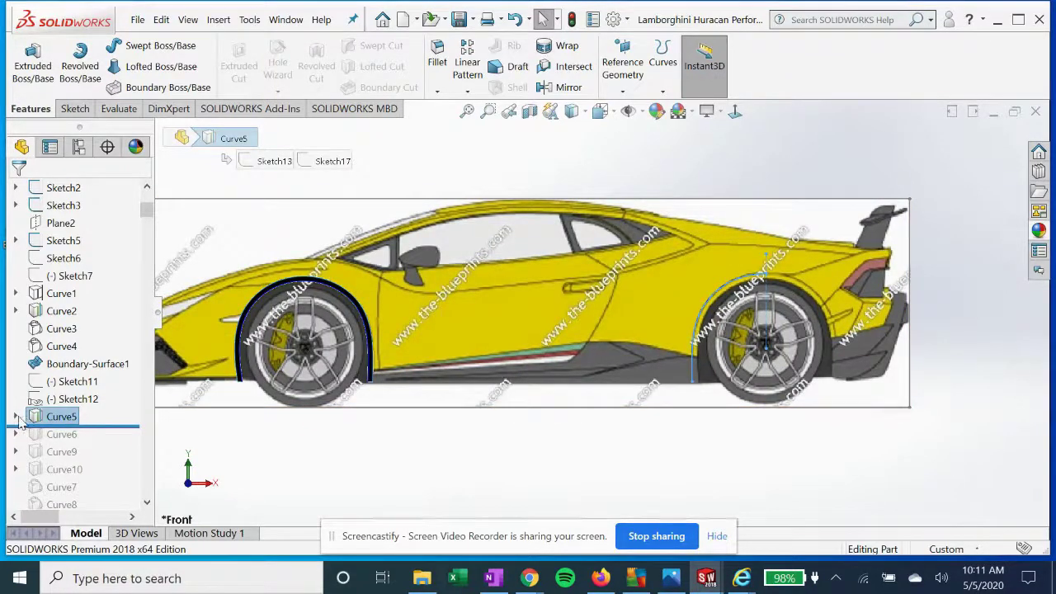
left_click(14, 417)
left_click(73, 436)
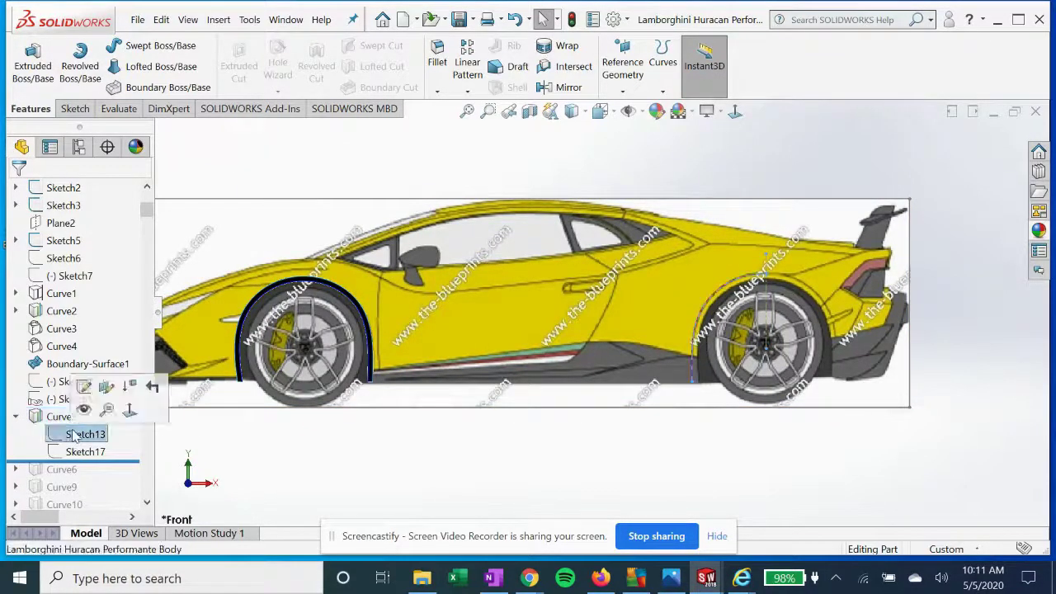
left_click(84, 453)
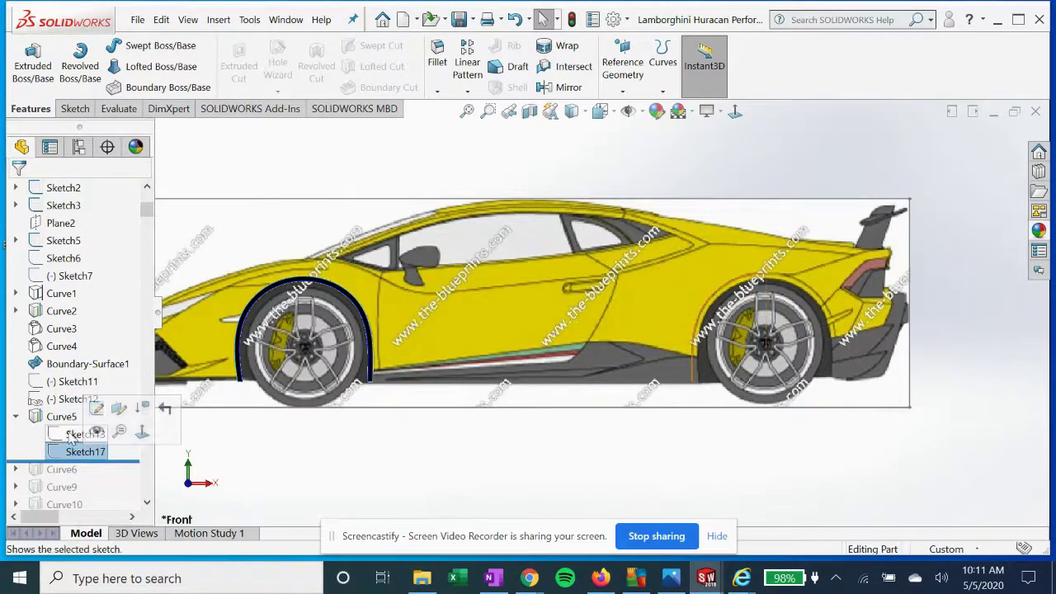
Open Sketch13 for editing to inspect its arc around the front half of the rear wheel opening, and exit the sketch
left_click(84, 435)
left_click(82, 389)
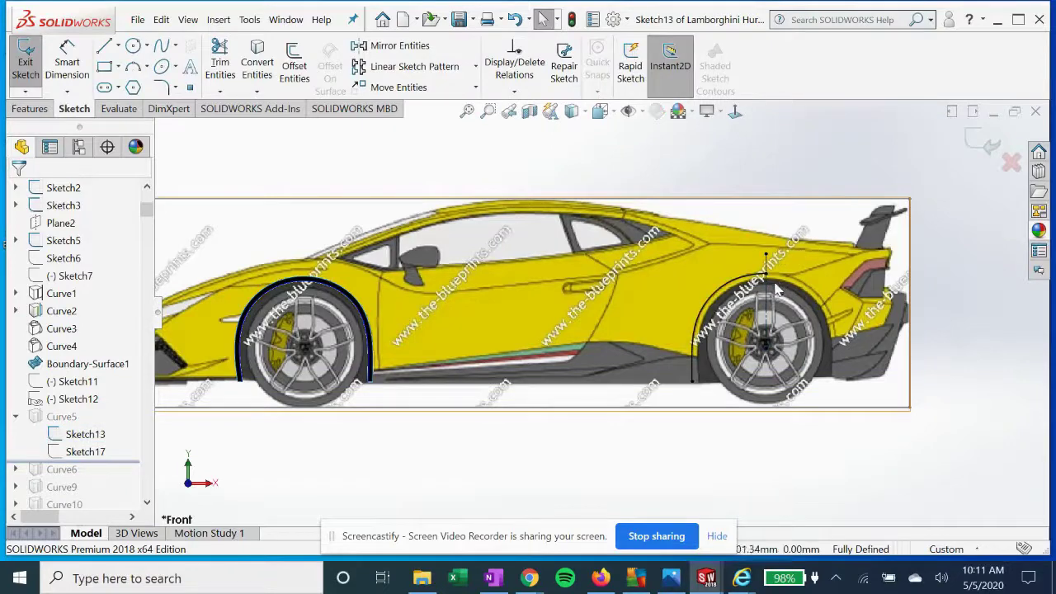
middle_click_drag(775, 284, 817, 308)
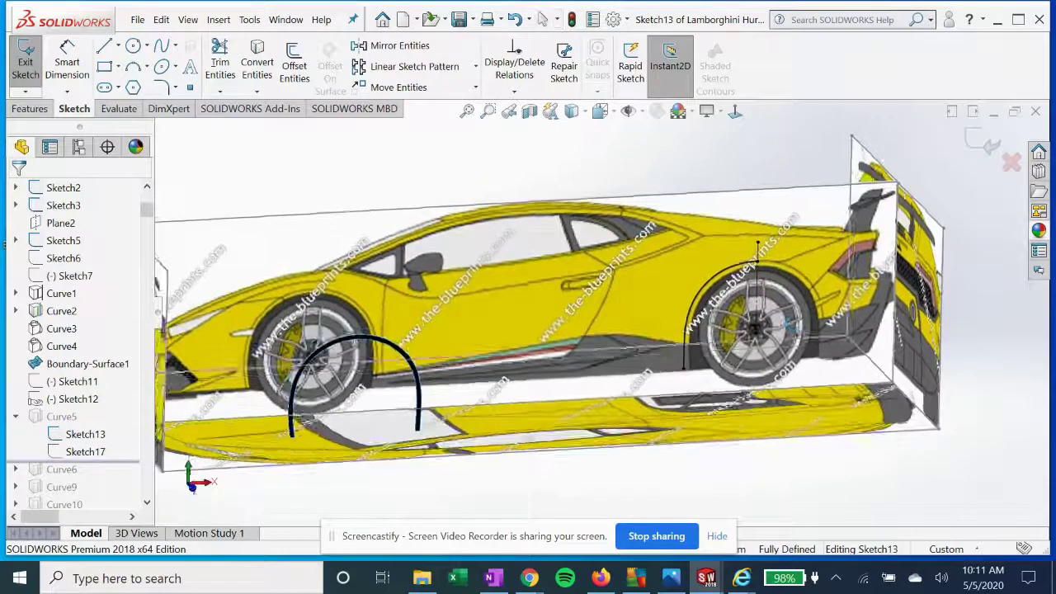
left_click(972, 142)
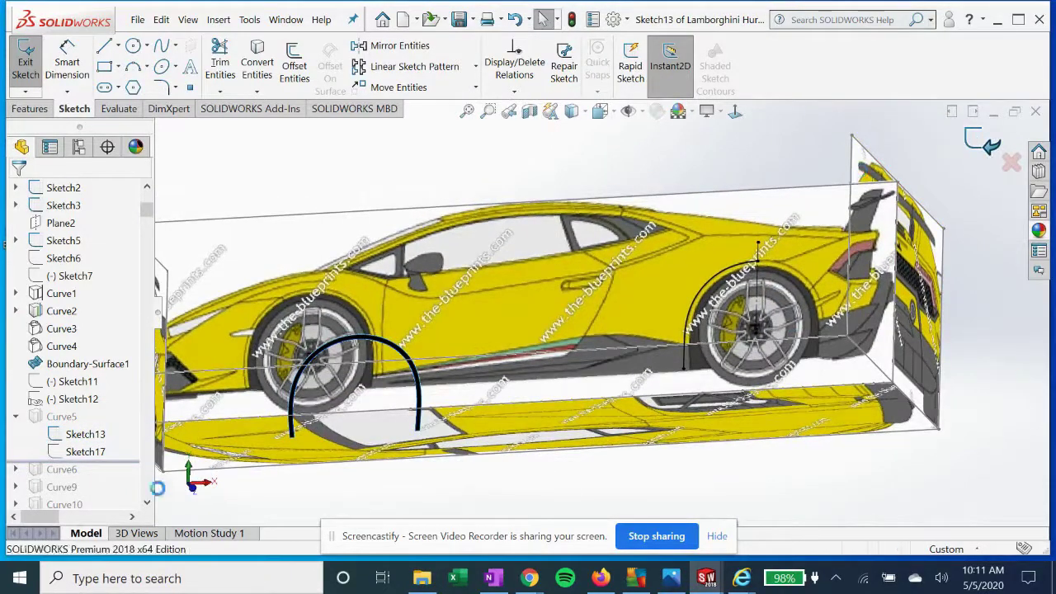
Open Sketch17 for editing, inspect its side profile face-on against the rear blueprint, exit it, and view the resulting Curve5 in 3D
left_click(85, 452)
left_click(100, 412)
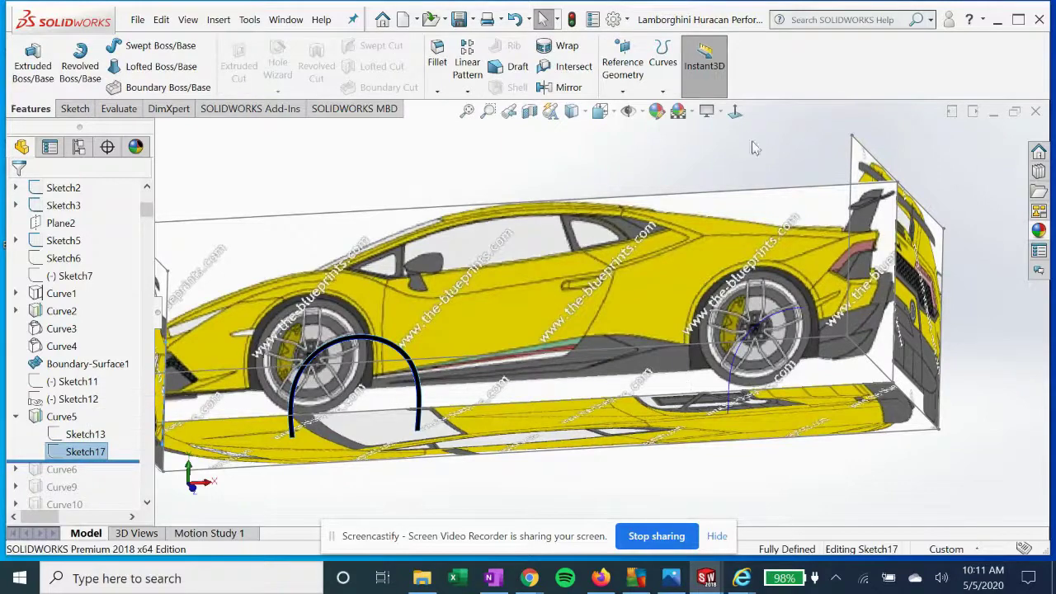
left_click(736, 111)
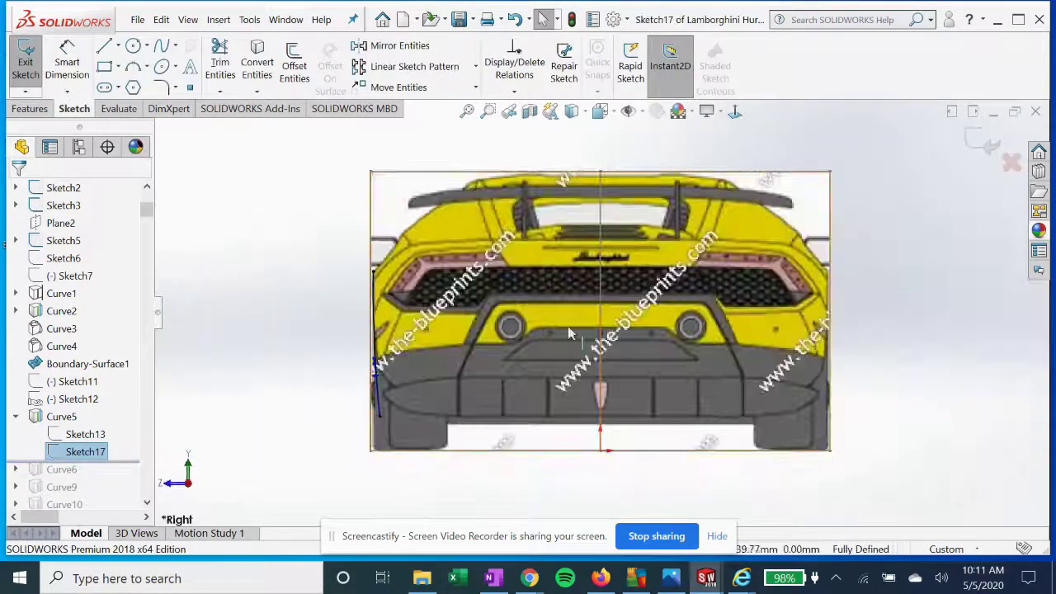
scroll(381, 375, "down", 1)
mouse_move(398, 375)
middle_mouse_down()
mouse_move(407, 382)
mouse_move(398, 384)
middle_mouse_up()
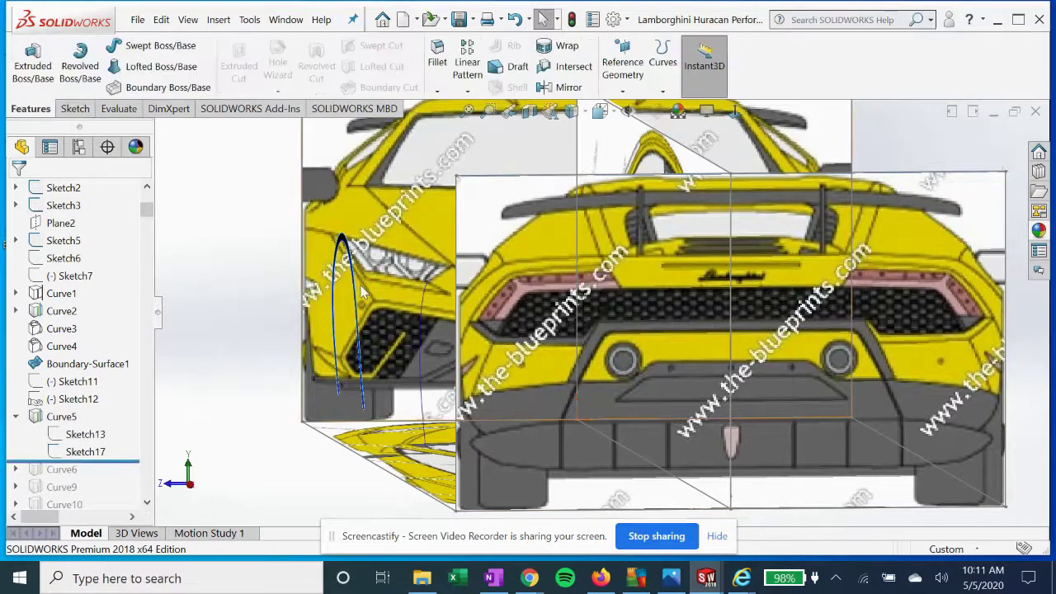
mouse_move(360, 284)
middle_mouse_down()
mouse_move(673, 396)
mouse_move(763, 442)
middle_mouse_up()
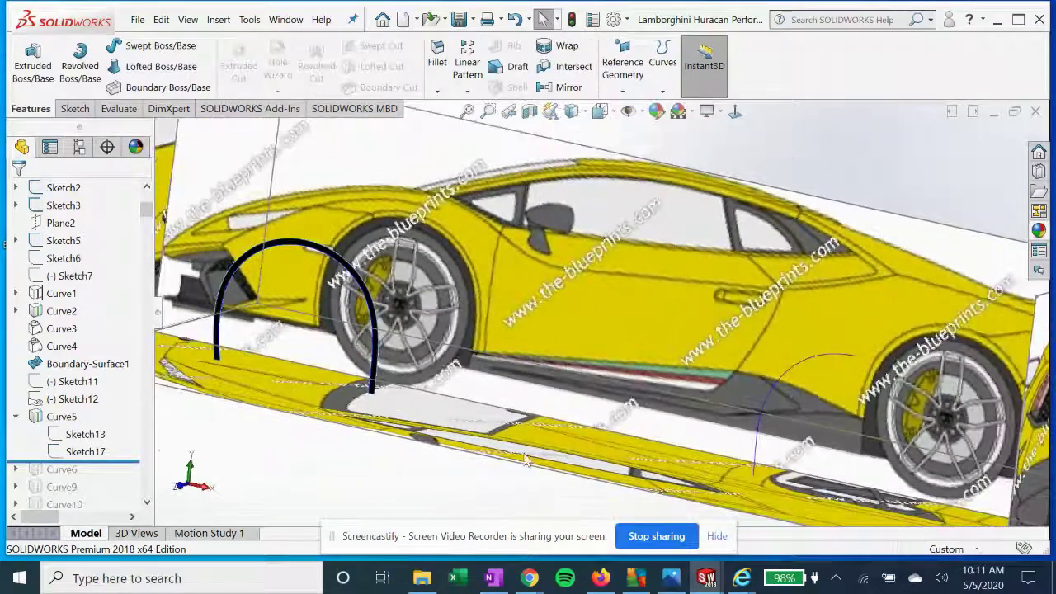
Roll the model forward past Curve6 and highlight its source sketches, Sketch12 and Sketch14, in turn
left_click_drag(126, 464, 58, 476)
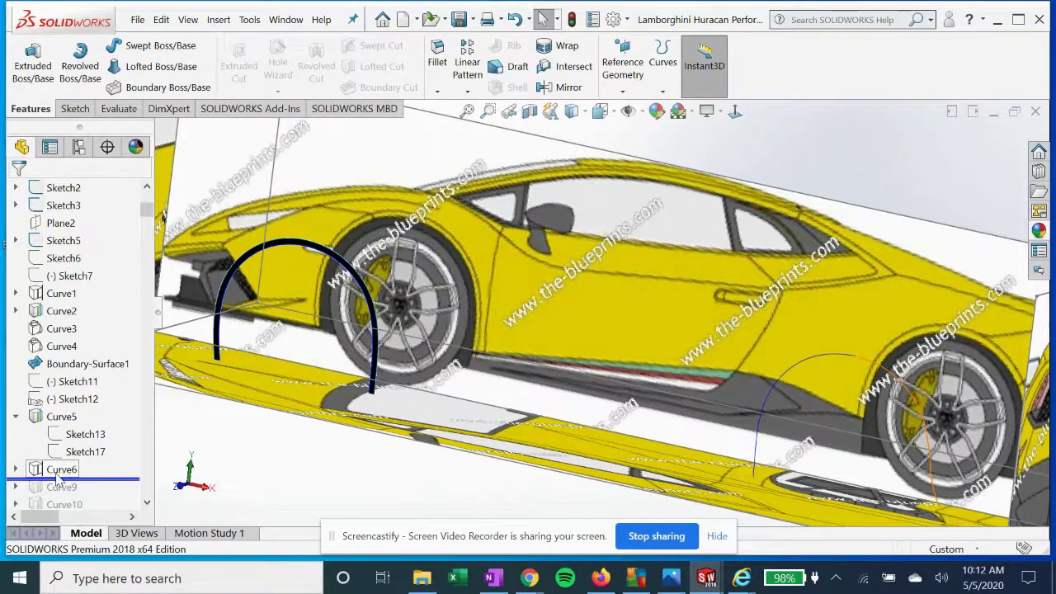
left_click(15, 470)
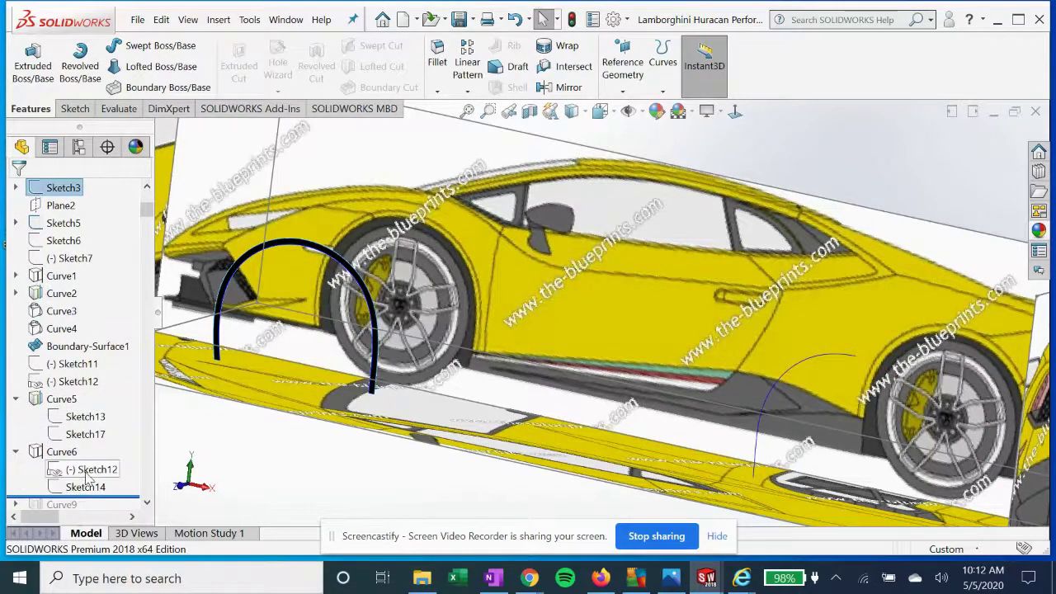
left_click(85, 472)
left_click(93, 485)
mouse_move(684, 433)
middle_mouse_down()
mouse_move(701, 428)
mouse_move(689, 433)
middle_mouse_up()
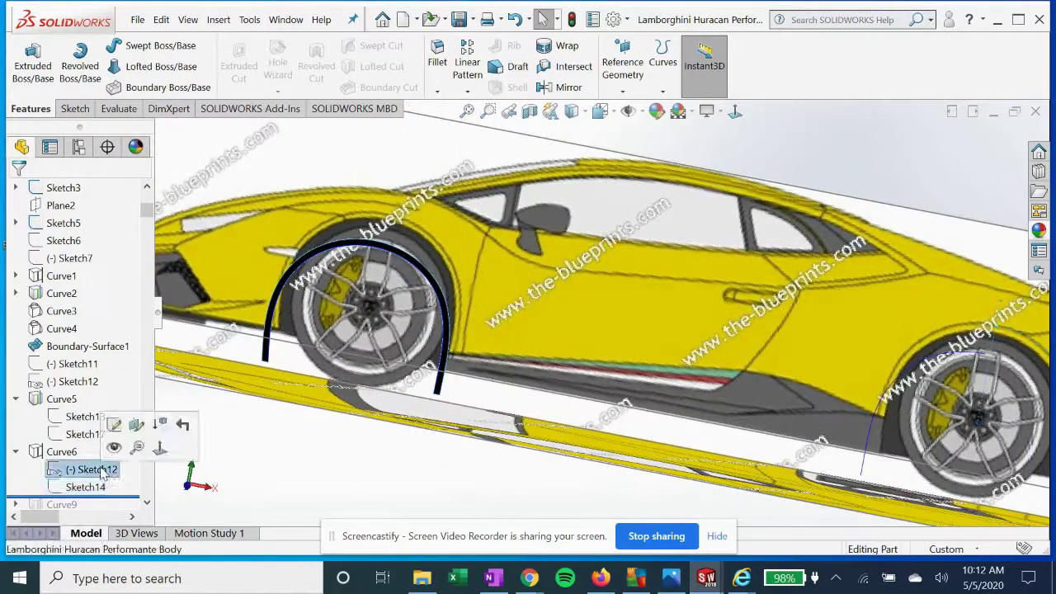
View Sketch14 face-on against the rear wheel of the side blueprint, and highlight Curve6 in a 3D view
left_click(735, 116)
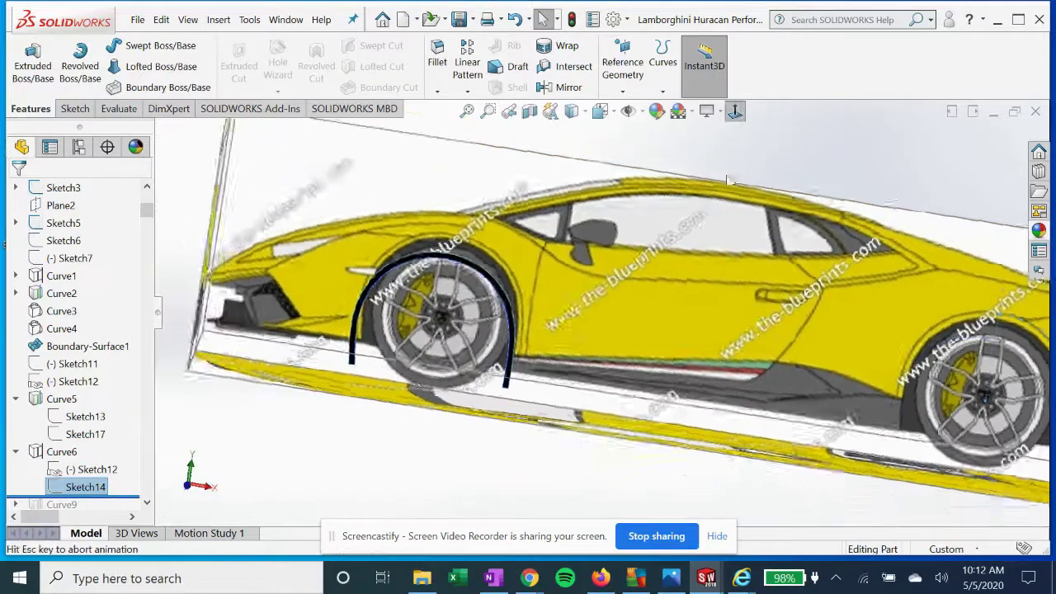
scroll(755, 321, "down", 3)
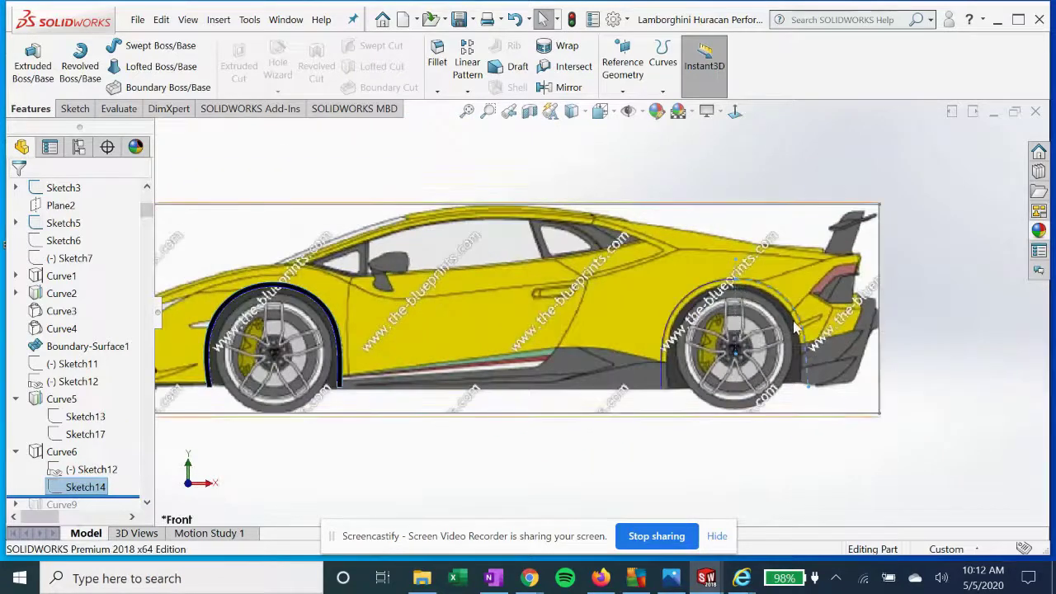
scroll(82, 380, "down", 3)
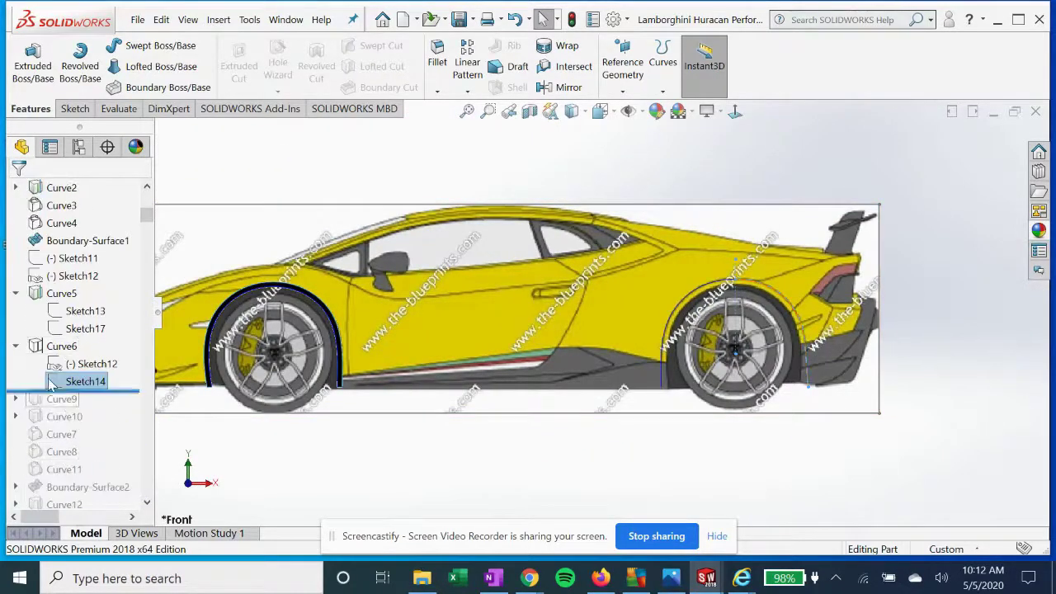
left_click(62, 346)
middle_click_drag(425, 382, 275, 415)
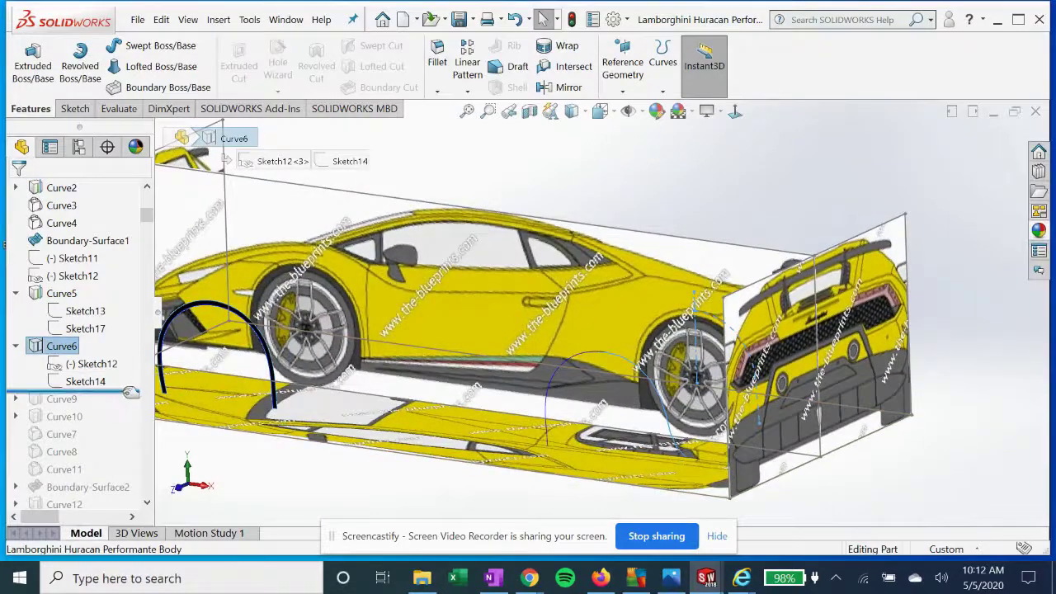
Roll the model forward past Curve9 and highlight the curve and its source sketches, Sketch15 and Sketch18
left_click_drag(118, 392, 95, 408)
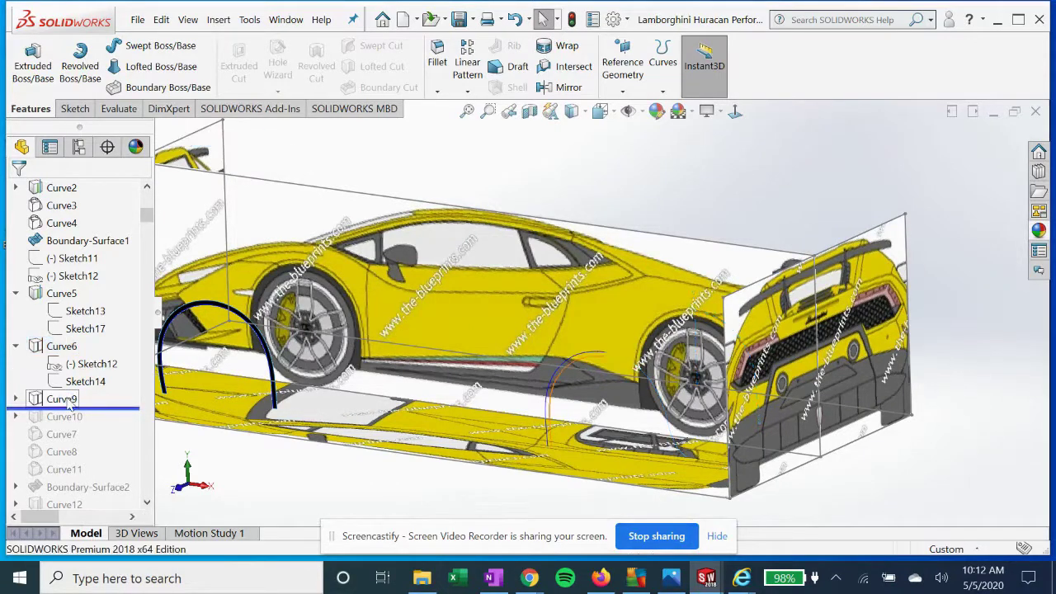
left_click(63, 399)
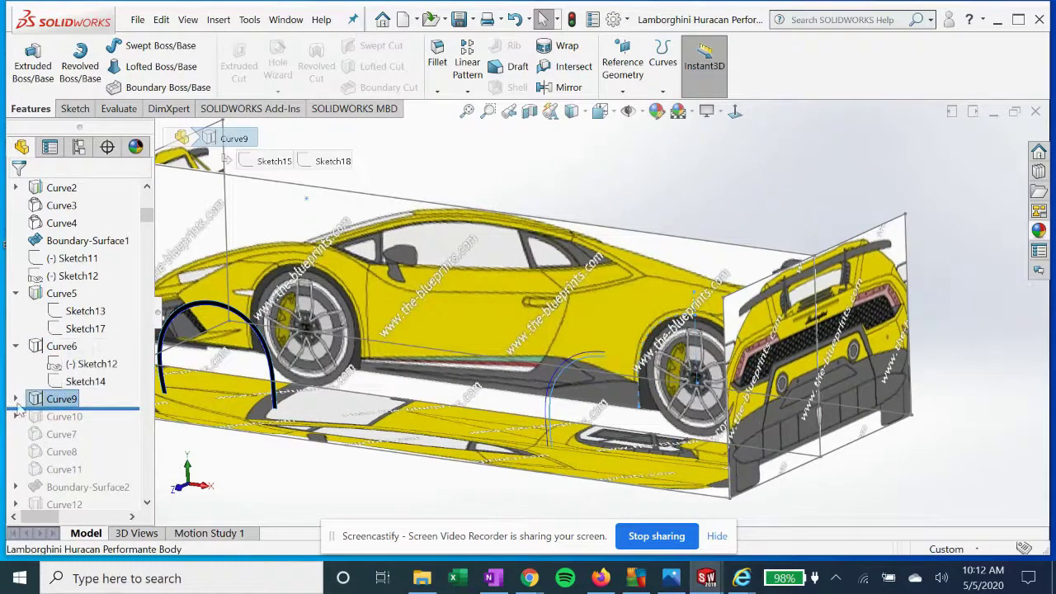
left_click(15, 399)
left_click(74, 417)
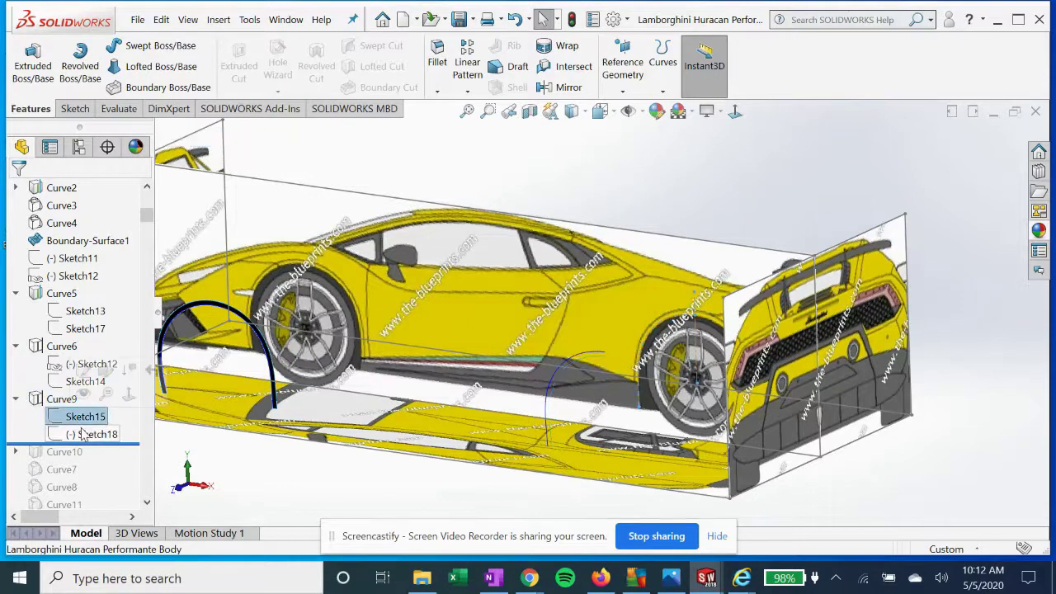
left_click(82, 433)
left_click(71, 417)
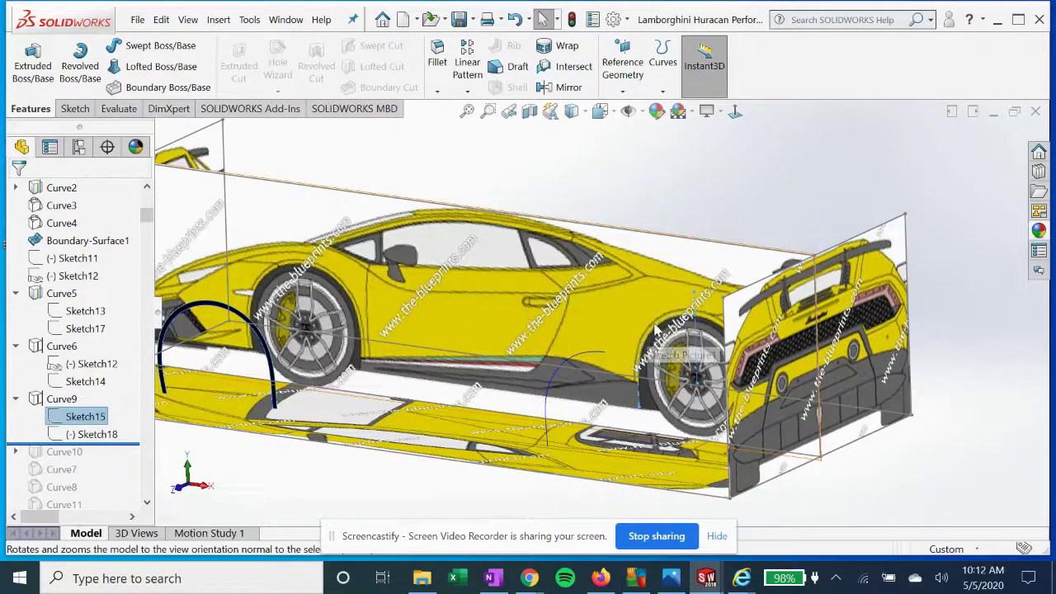
Open Sketch15 for editing, inspect its arc face-on around the front half of the rear wheel opening, and exit the sketch
right_click(85, 418)
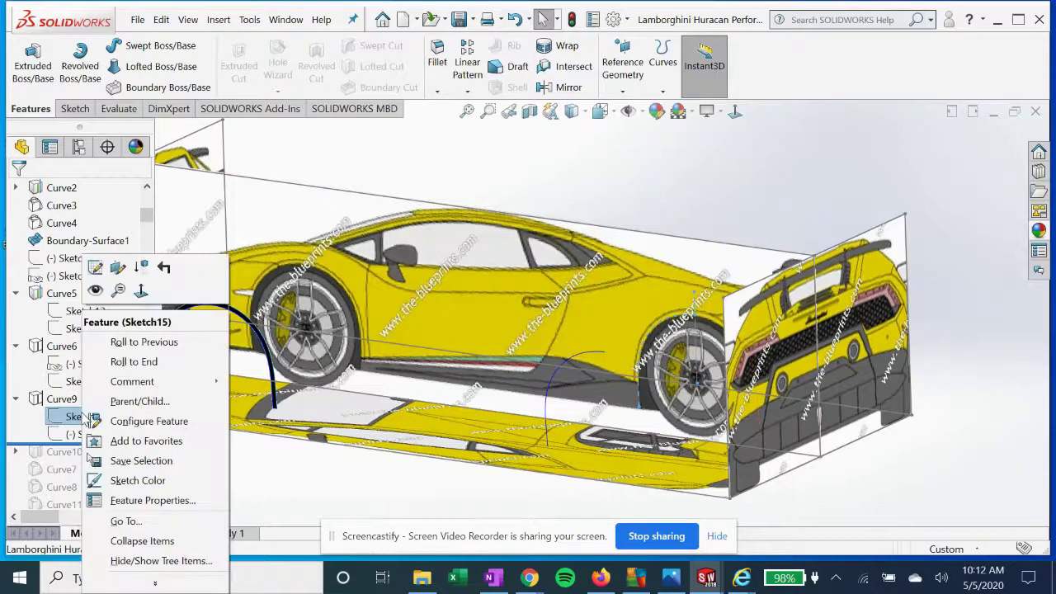
left_click(94, 265)
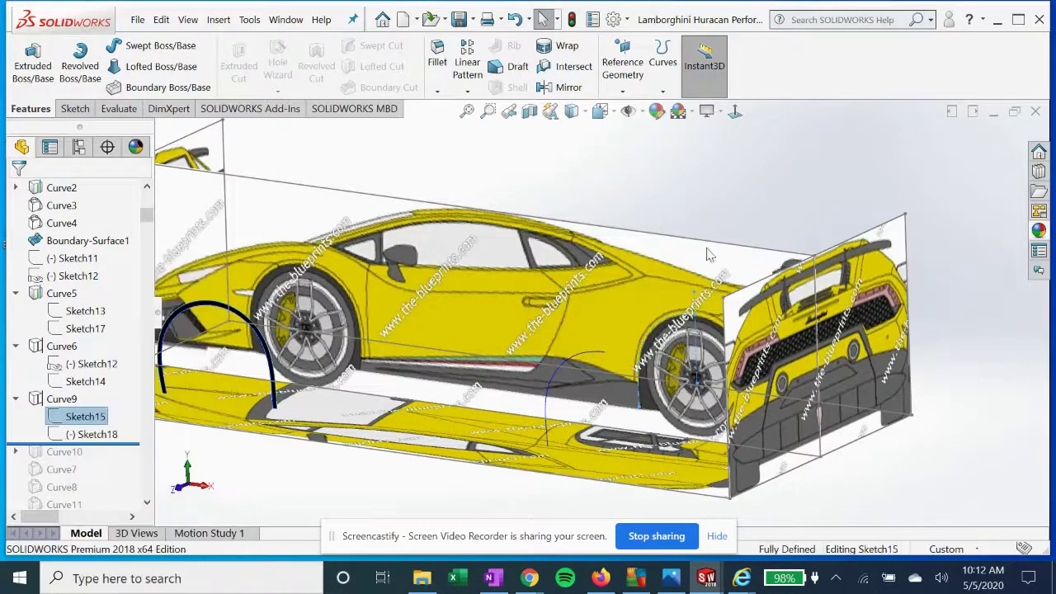
left_click(734, 110)
scroll(724, 300, "down", 5)
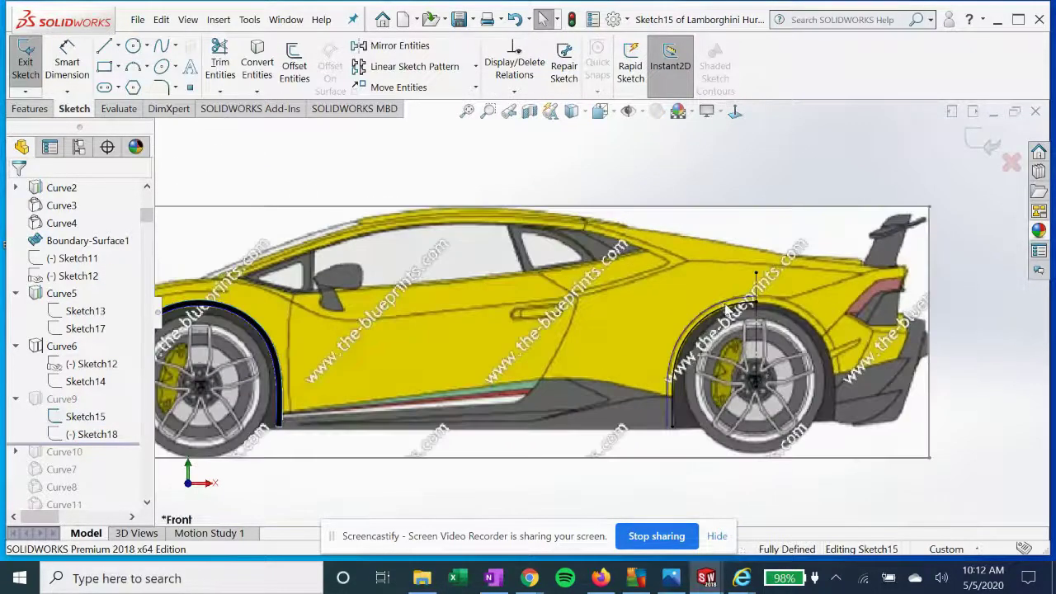
scroll(786, 297, "up", 2)
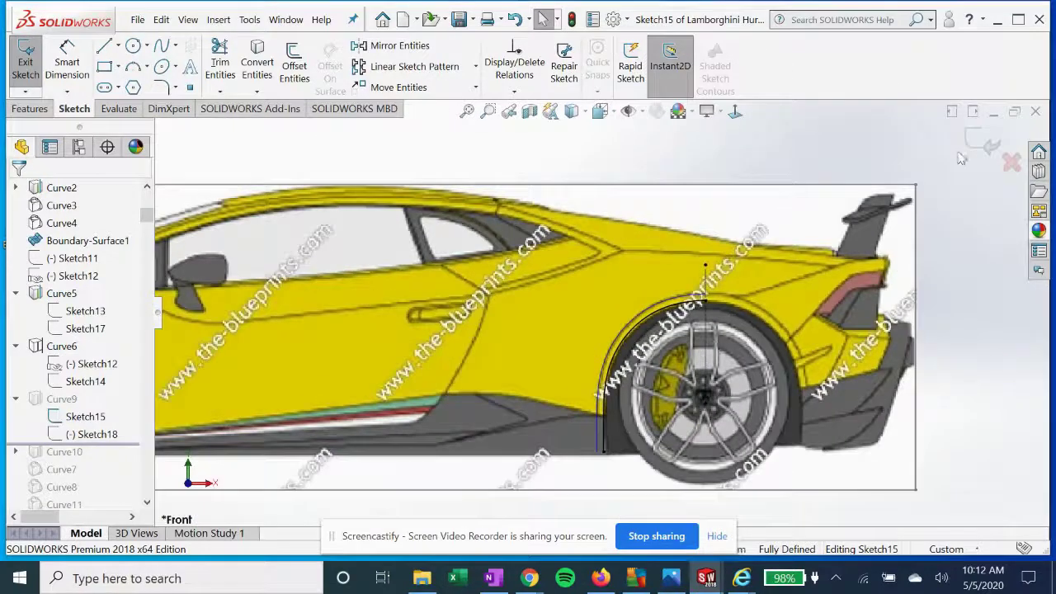
left_click(979, 141)
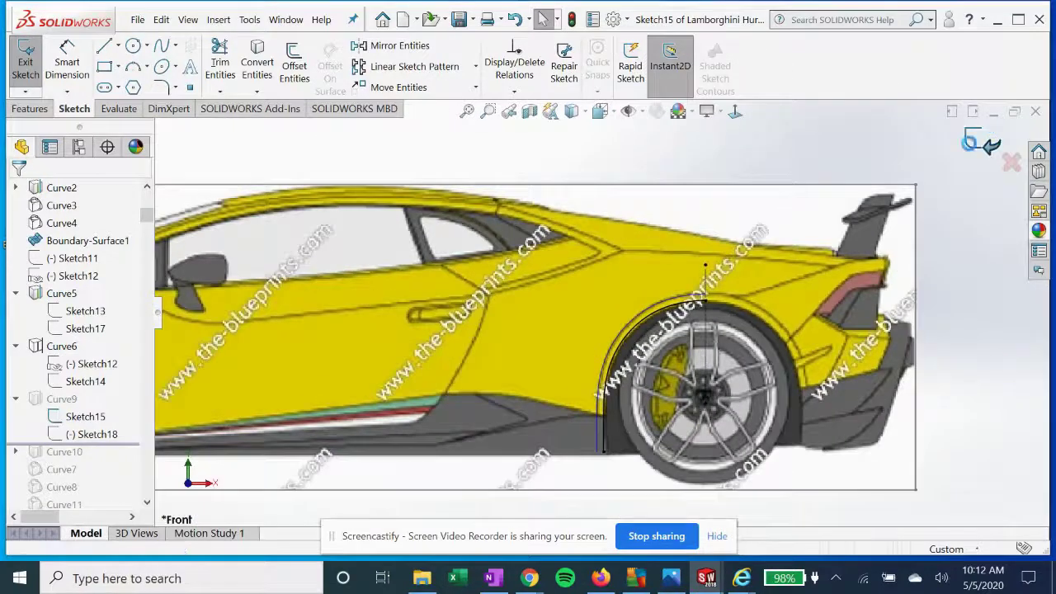
Roll the model forward past Curve10 and highlight the earlier profile sketches Sketch18, Sketch14, Sketch12 and Sketch17 for comparison
left_click(95, 434)
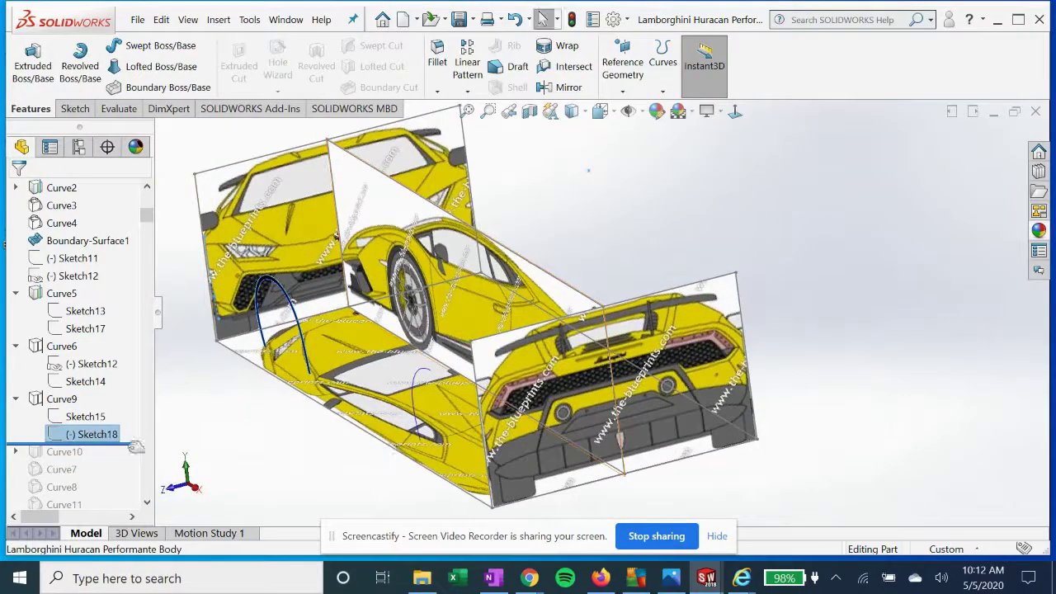
left_click_drag(137, 444, 137, 462)
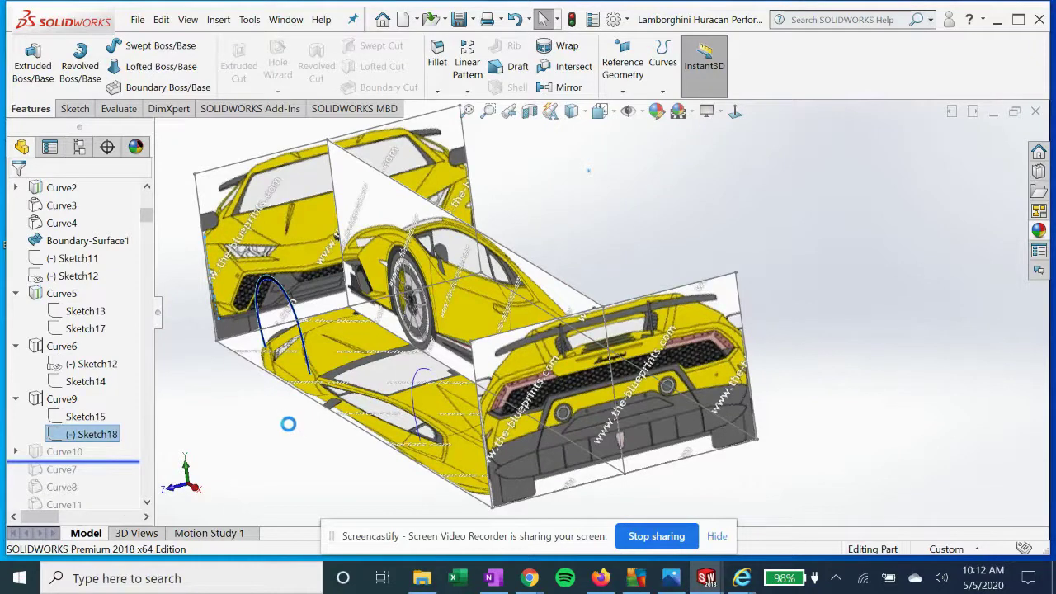
left_click(86, 437)
left_click(82, 382)
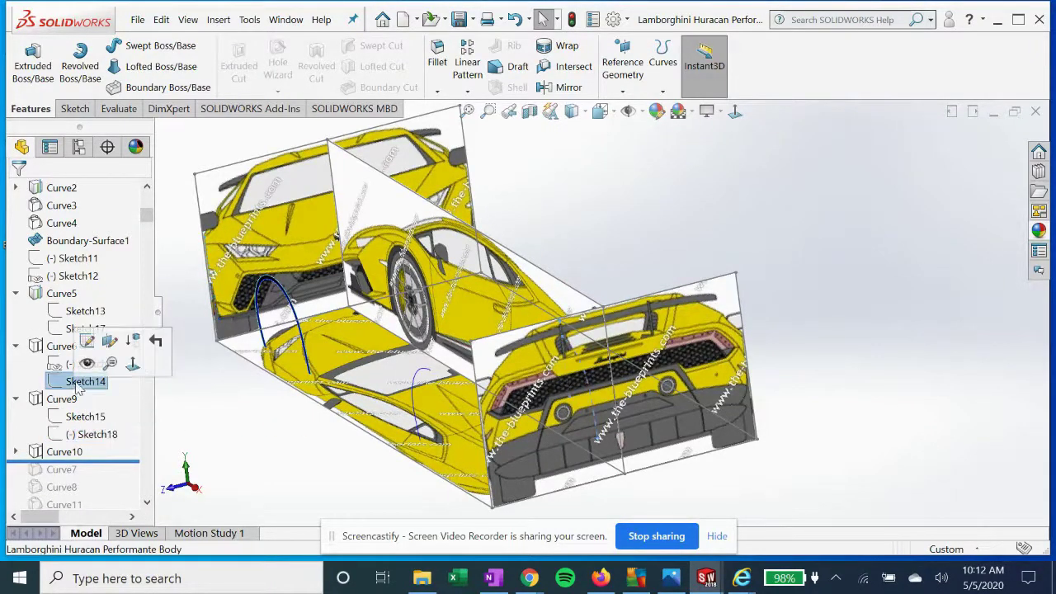
left_click(55, 366)
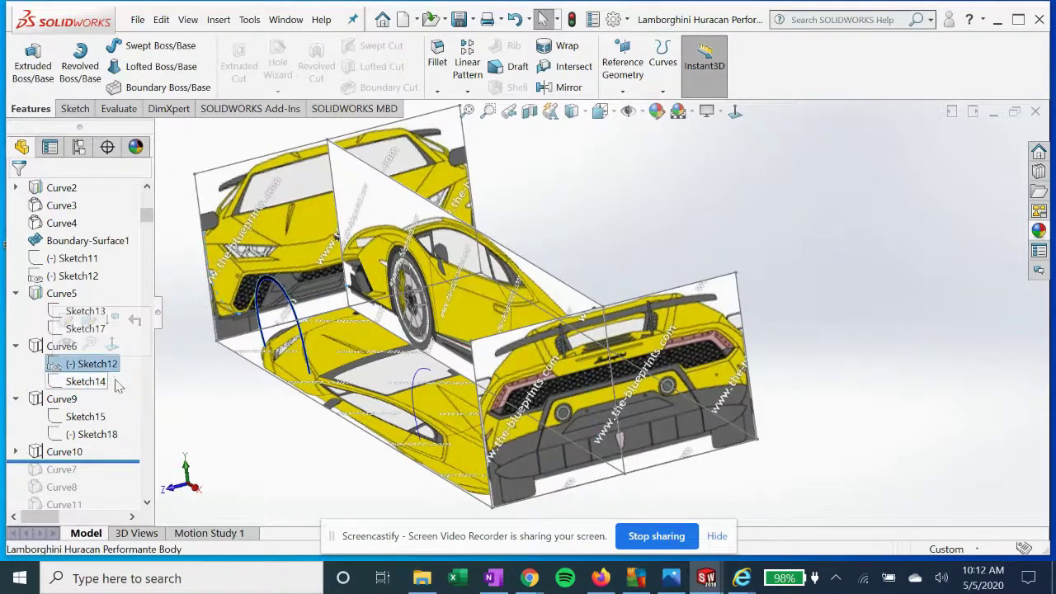
left_click(85, 329)
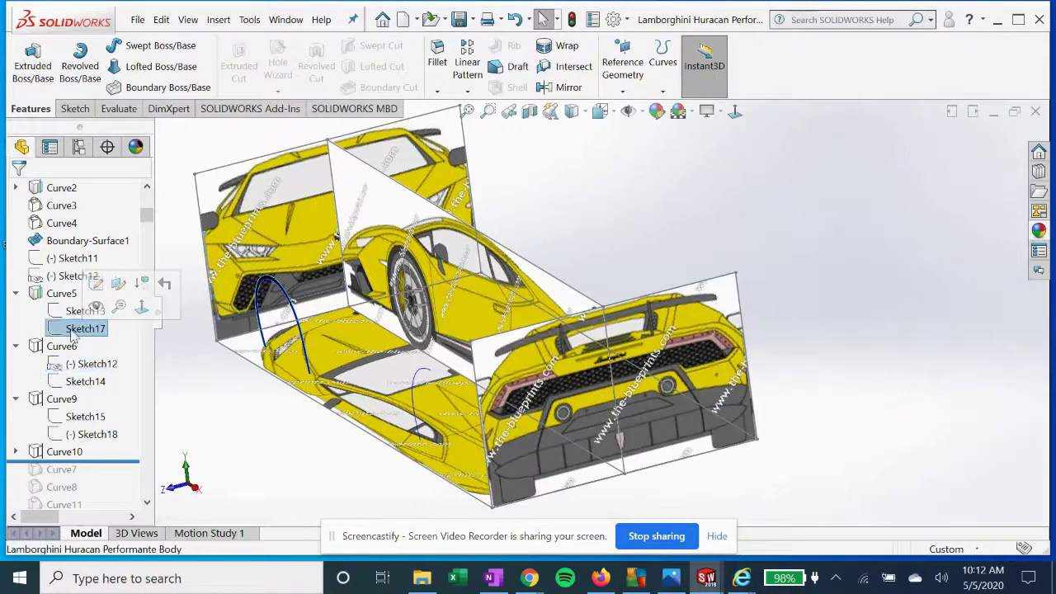
middle_click_drag(393, 460, 446, 444)
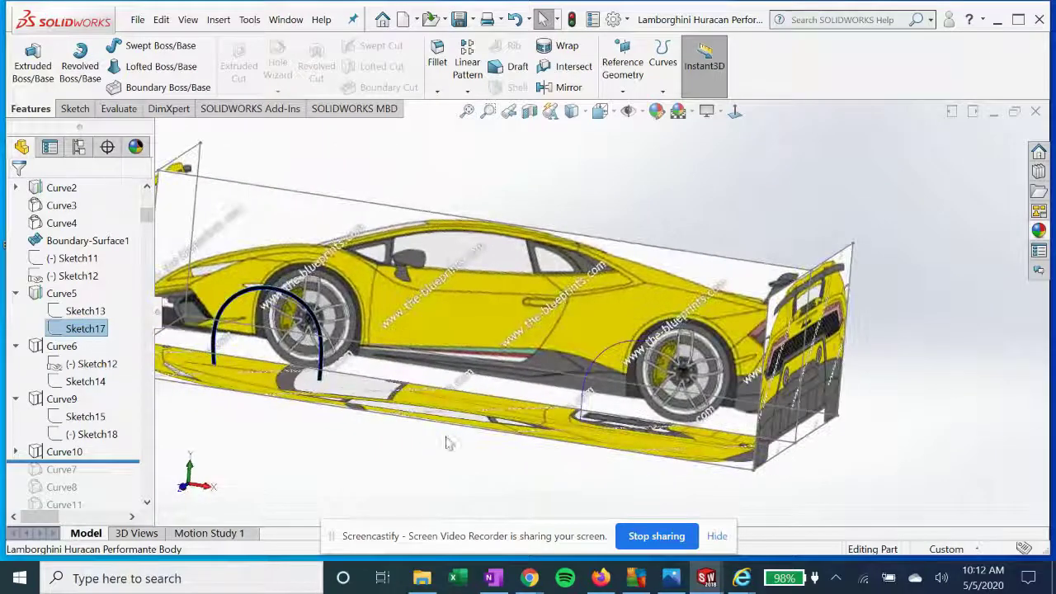
Expand Curve10 to show its source sketches and highlight the curve over the rear wheel in a 3D view
left_click(15, 451)
left_click(64, 451)
mouse_move(569, 434)
middle_mouse_down()
mouse_move(594, 428)
mouse_move(421, 453)
middle_mouse_up()
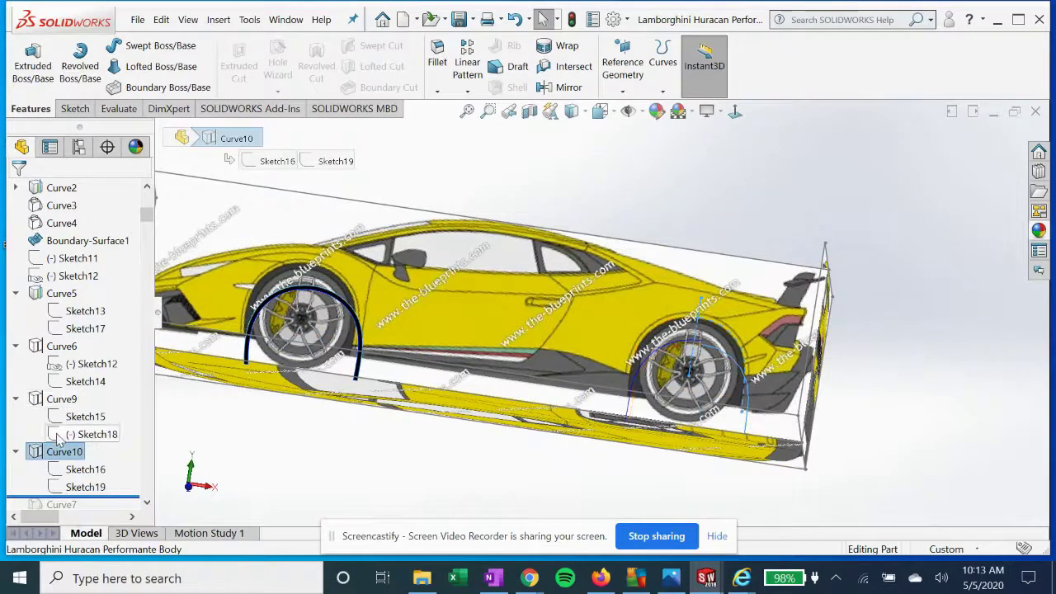
Roll the model forward past Curve7, highlight it, and inspect the short curve at the lower end of the rear arch curves
scroll(98, 486, "down", 1)
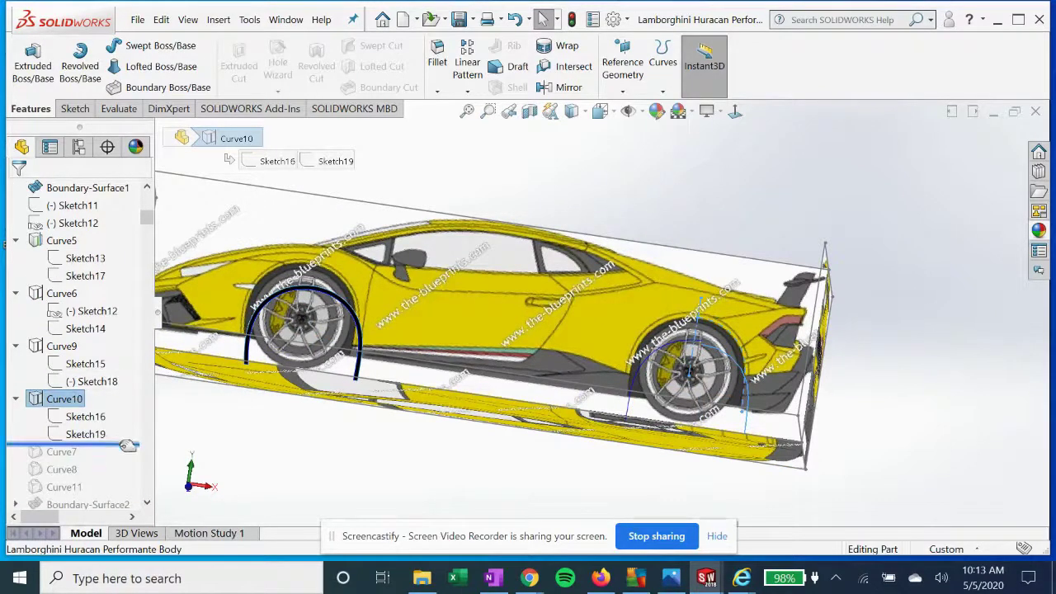
left_click_drag(128, 446, 124, 451)
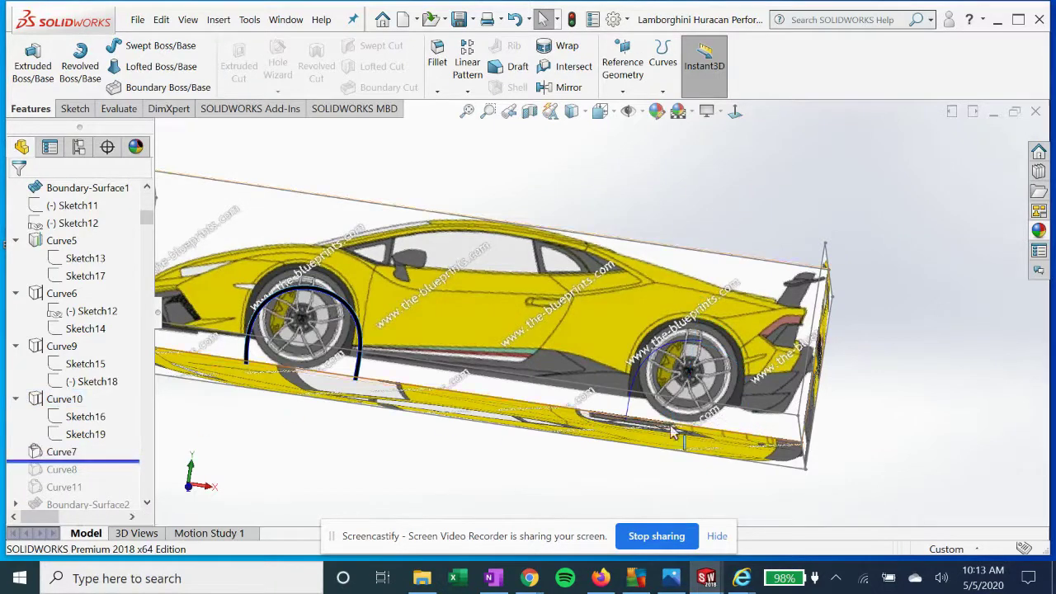
left_click(71, 453)
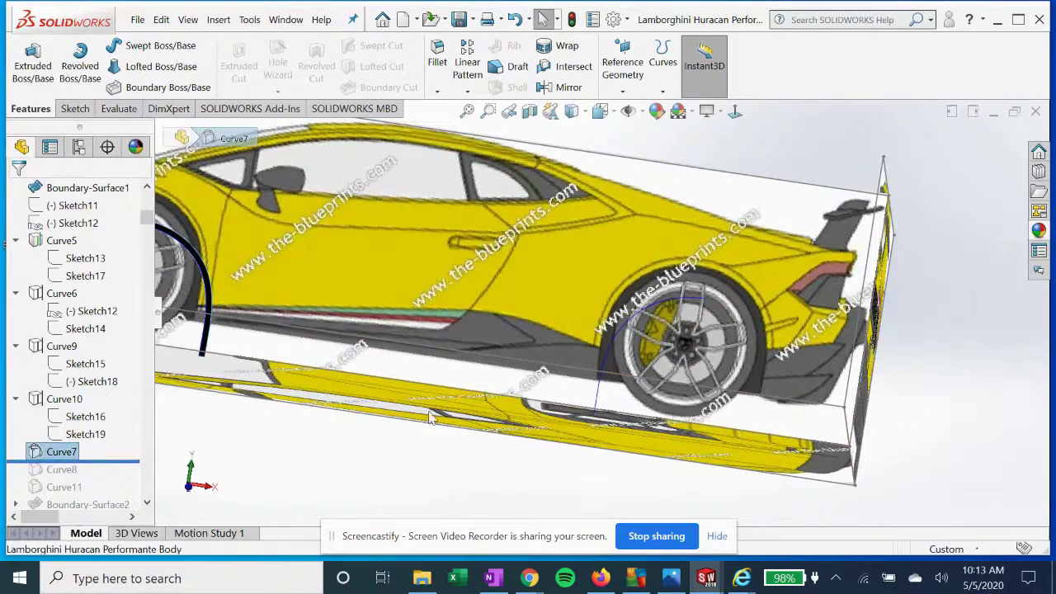
middle_click_drag(485, 400, 240, 417)
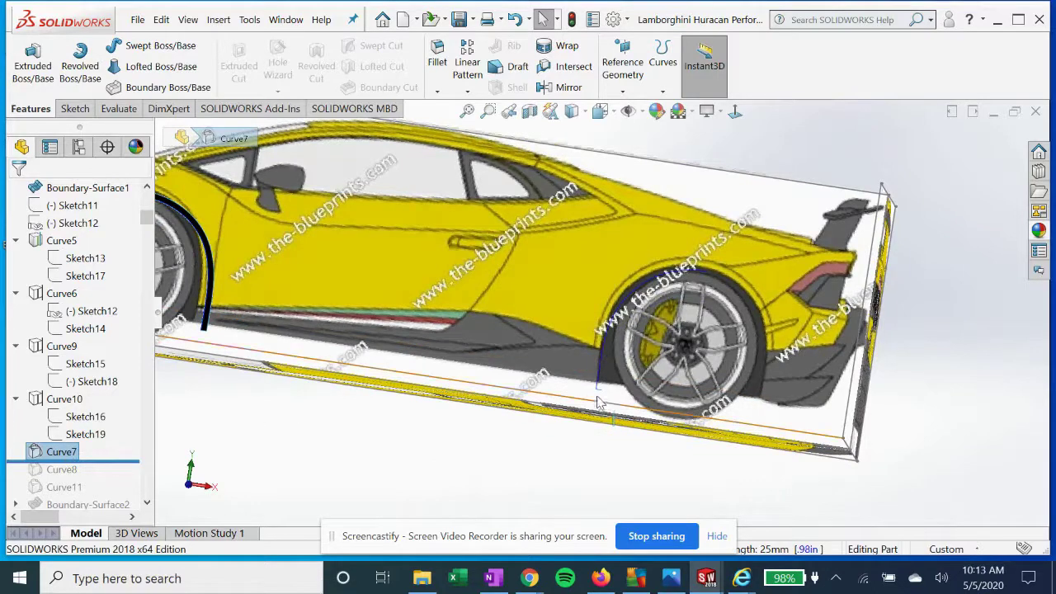
scroll(591, 378, "down", 5)
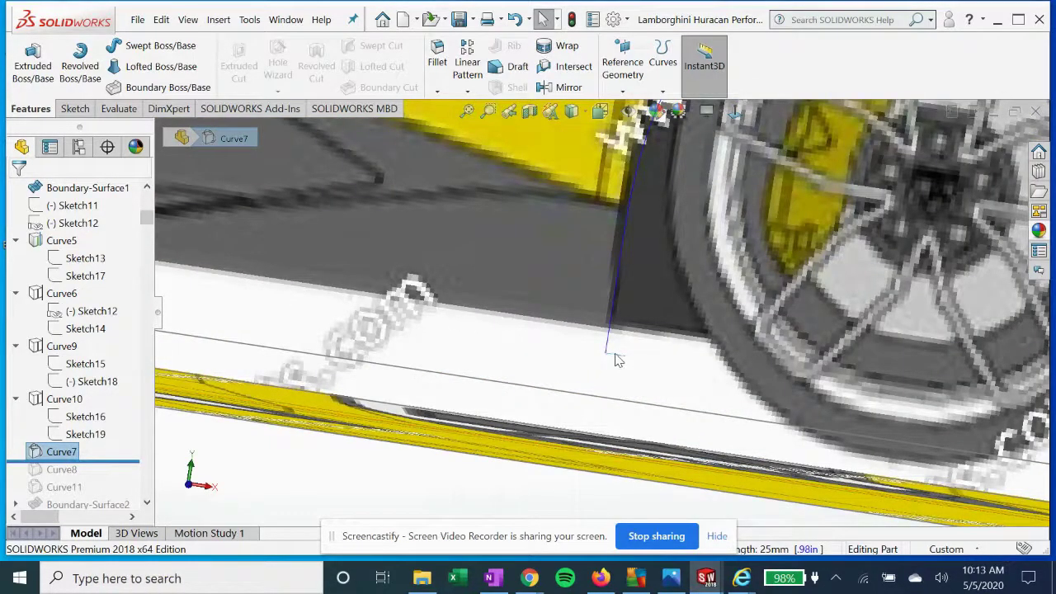
scroll(608, 347, "up", 3)
middle_click_drag(756, 394, 753, 395)
left_click(468, 110)
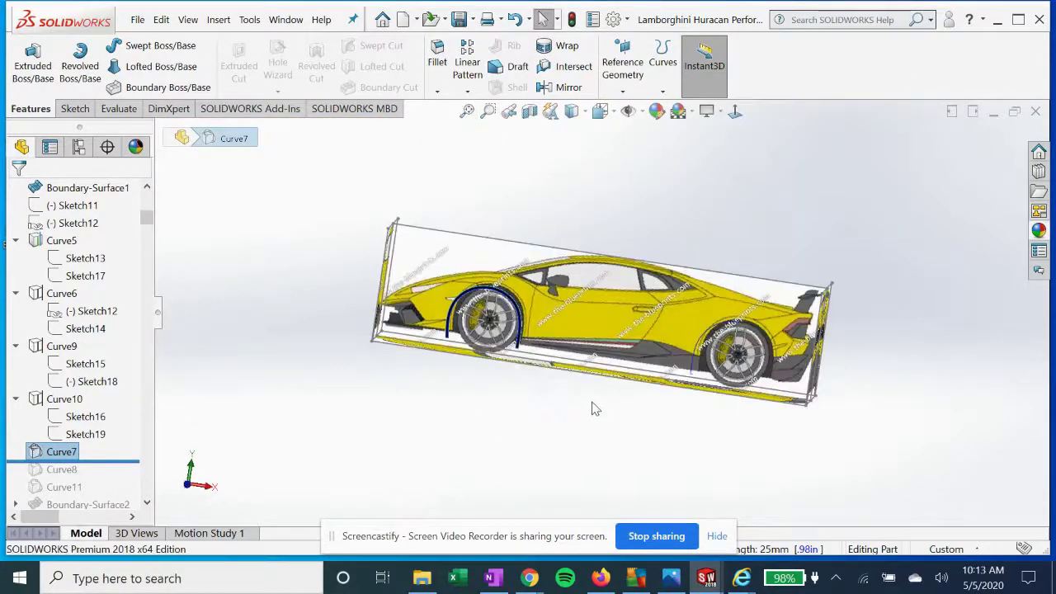
Roll the model forward past Curve8, highlight it, and inspect the short curve at the upper end of the rear arch curves
scroll(690, 377, "down", 3)
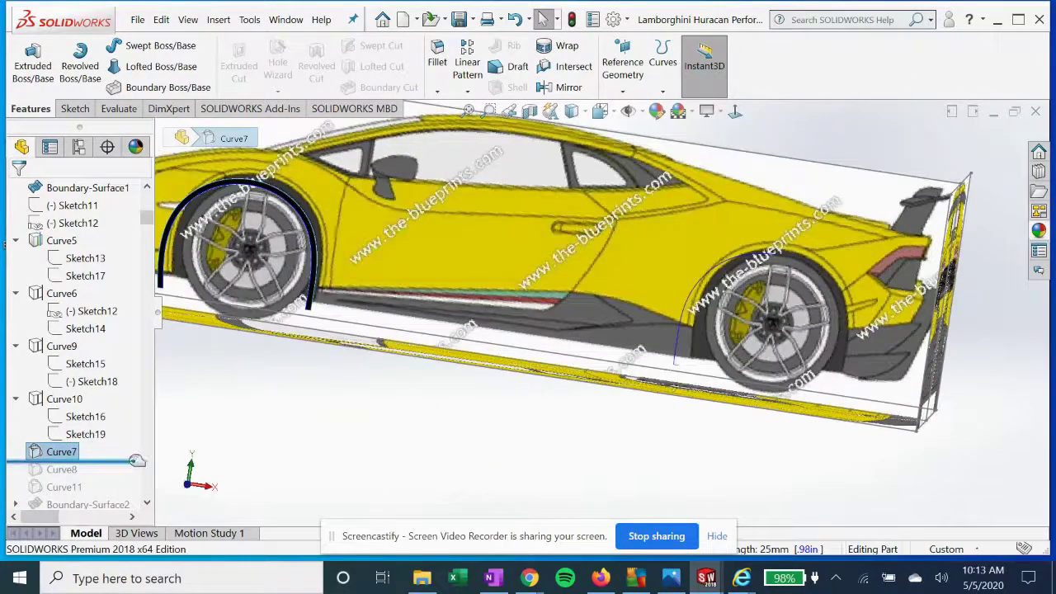
left_click_drag(137, 461, 136, 478)
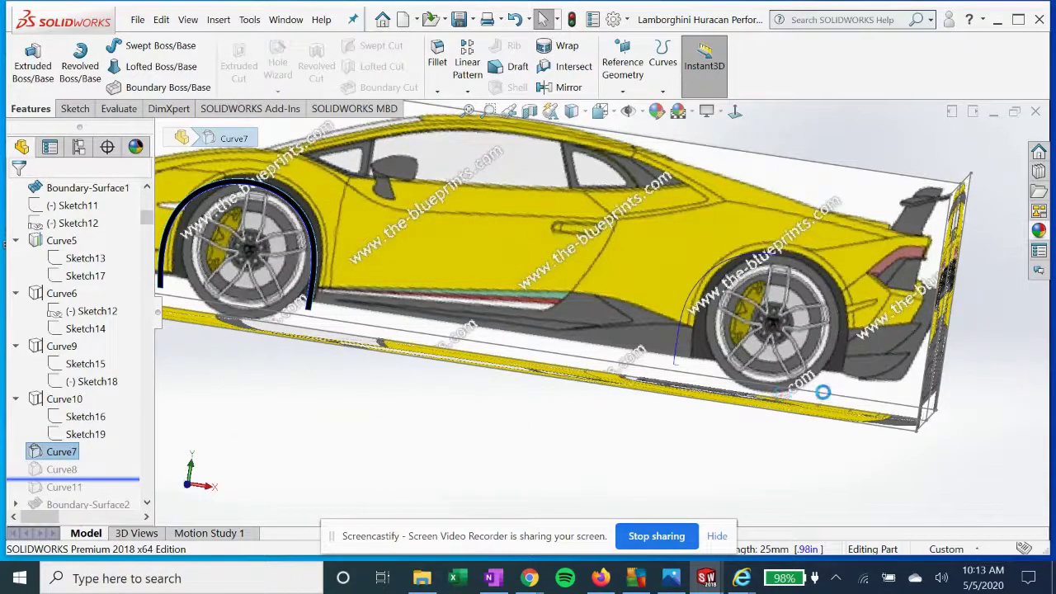
left_click(57, 470)
middle_click_drag(589, 439, 476, 454)
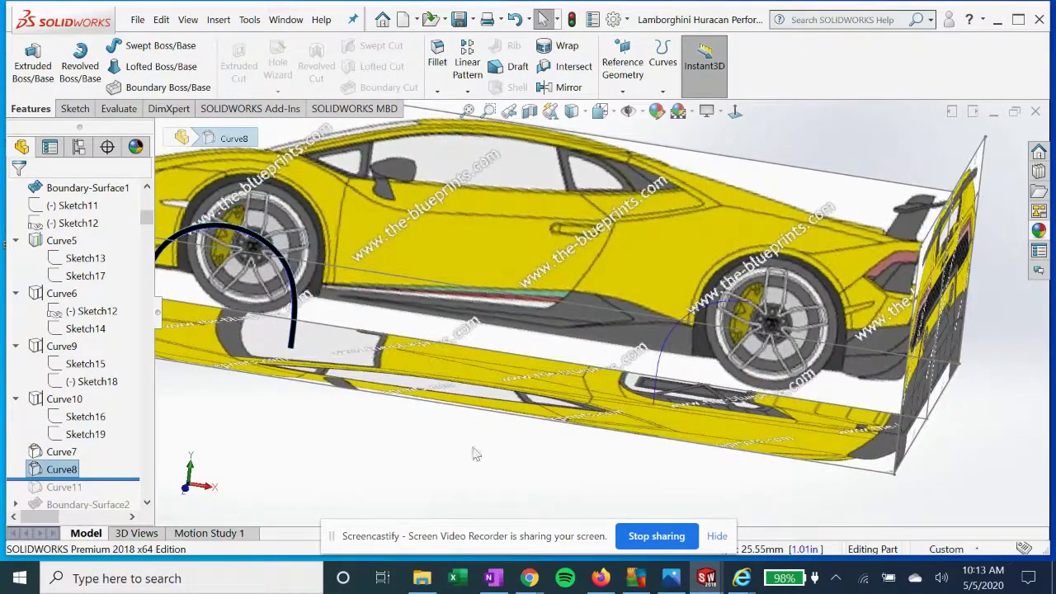
right_click(43, 475)
key("Escape")
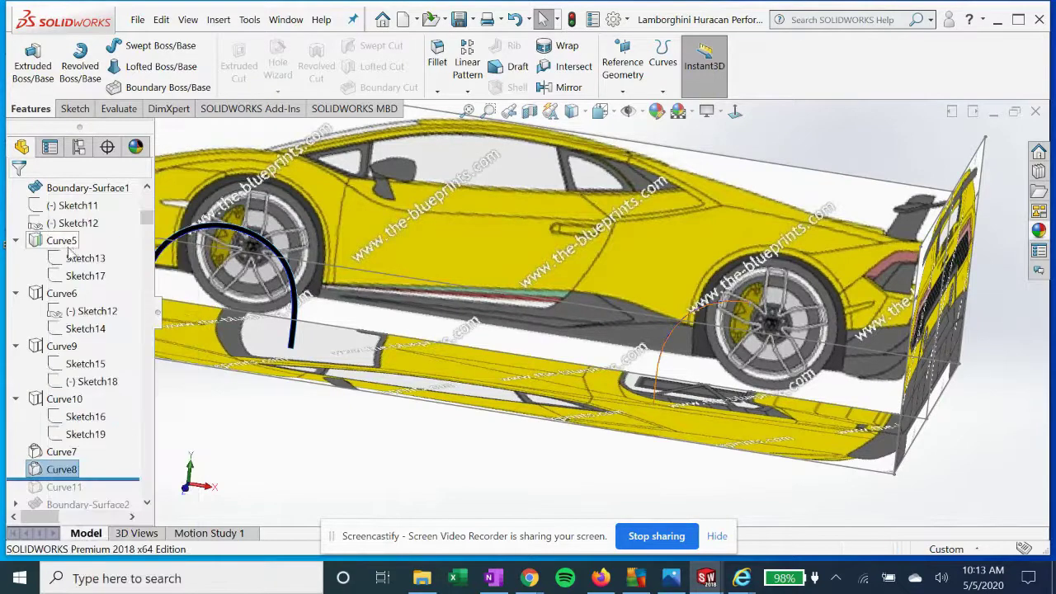
scroll(732, 301, "down", 3)
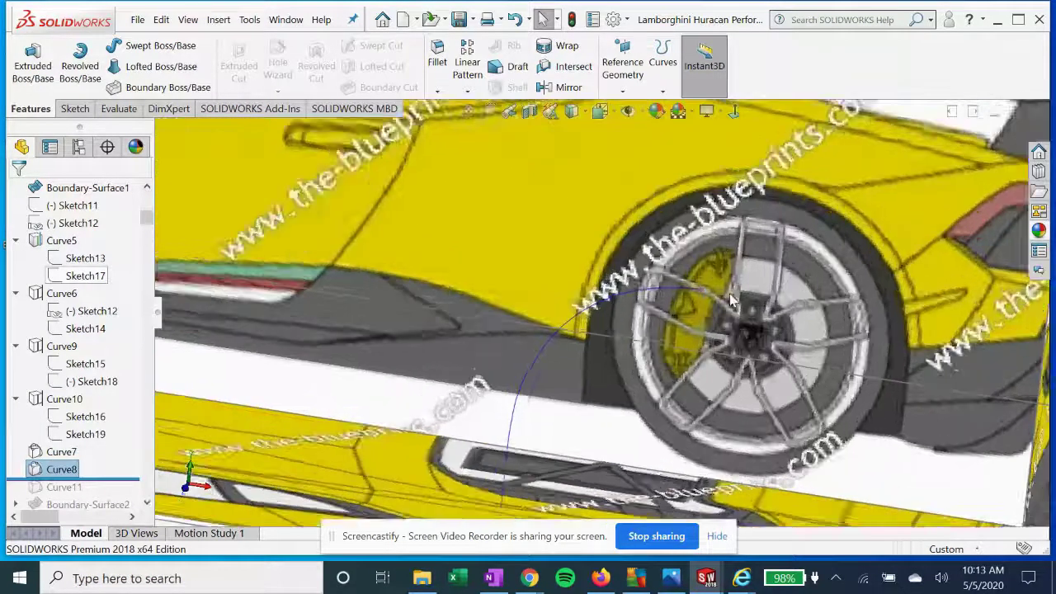
scroll(732, 302, "down", 6)
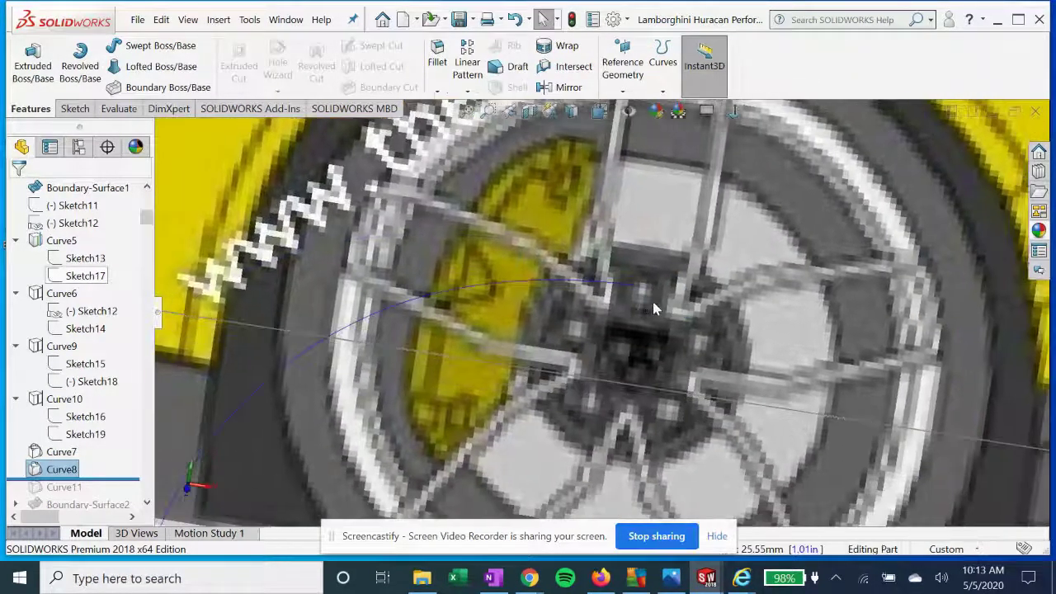
Open the definition of Curve8, highlight its two through-point vertices, and close it without changes
middle_click_drag(654, 308, 630, 295)
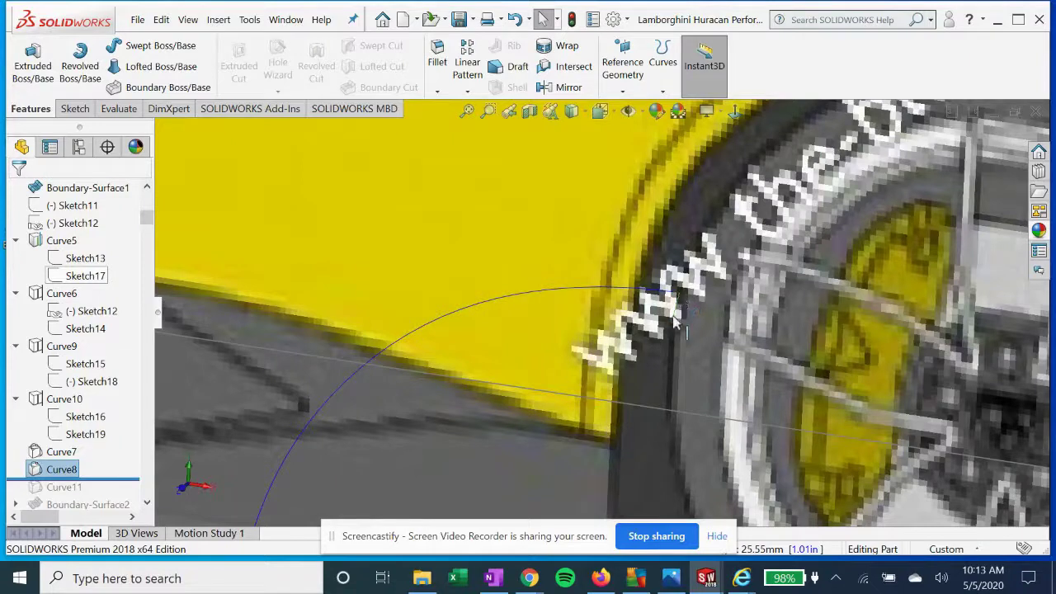
left_click(82, 417)
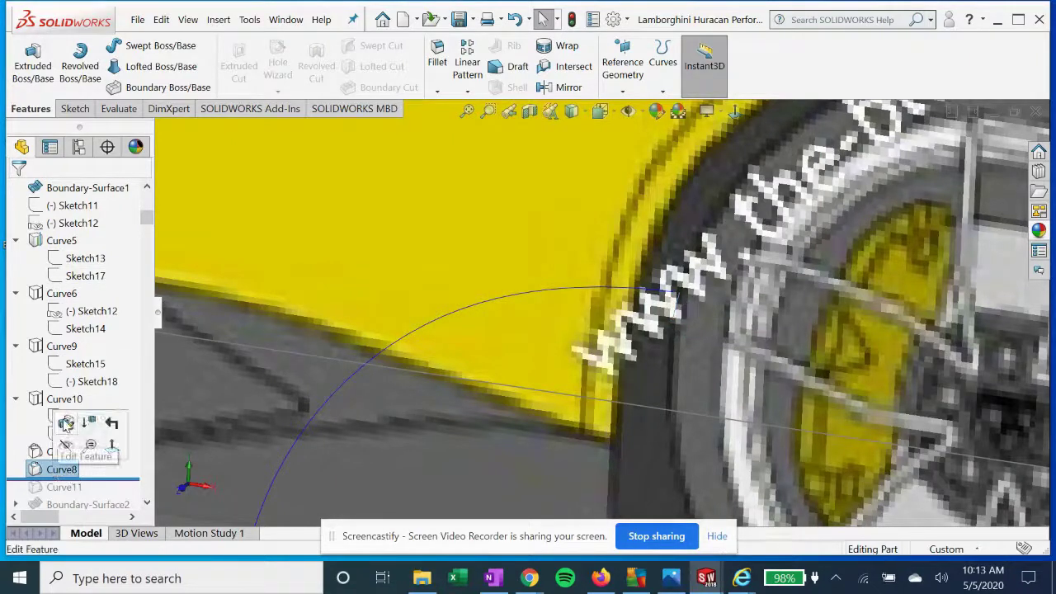
left_click(64, 469)
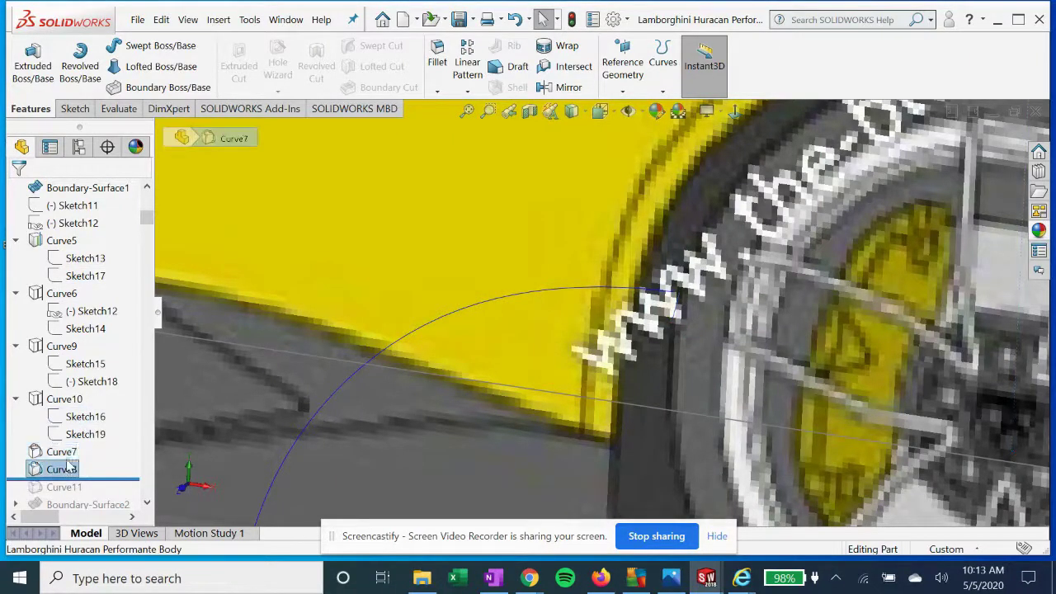
left_click(83, 425)
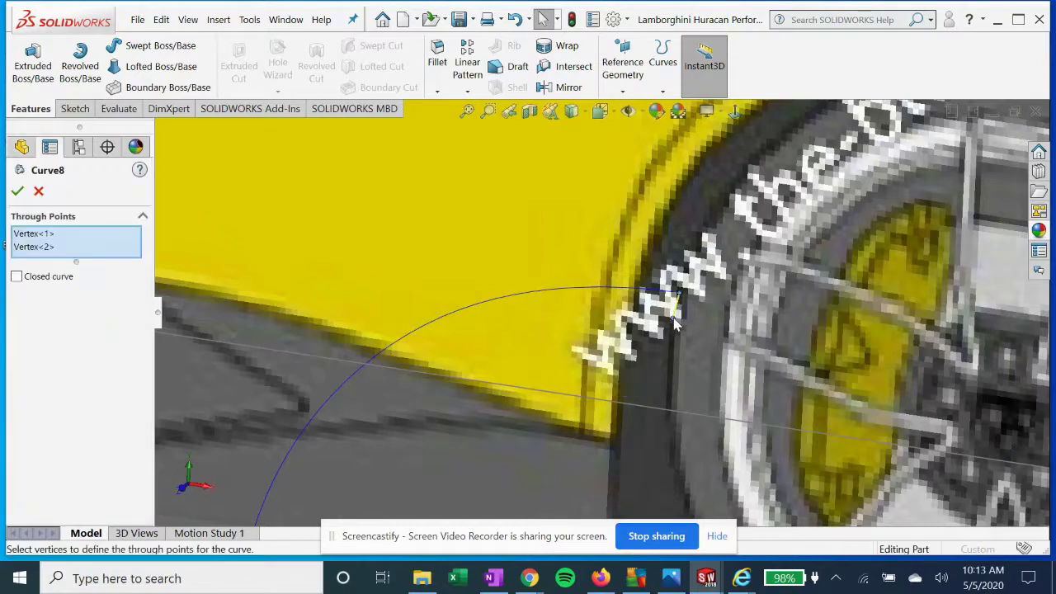
left_click(43, 236)
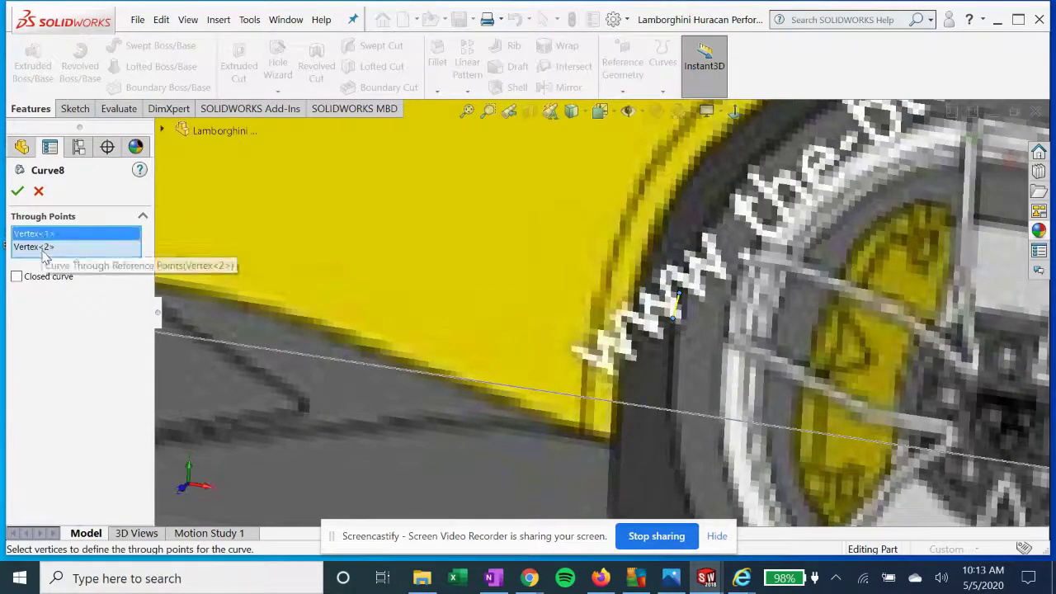
left_click(42, 250)
left_click(18, 191)
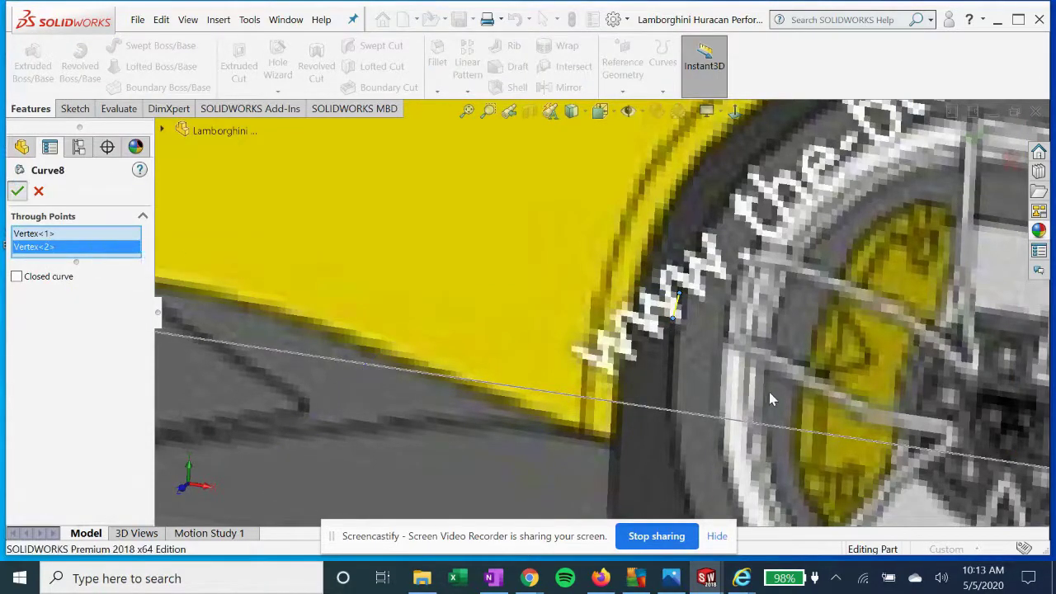
Highlight Curve10, Curve9 and Curve6 in turn to compare the projected curves that form the rear wheel arch
left_click(63, 401)
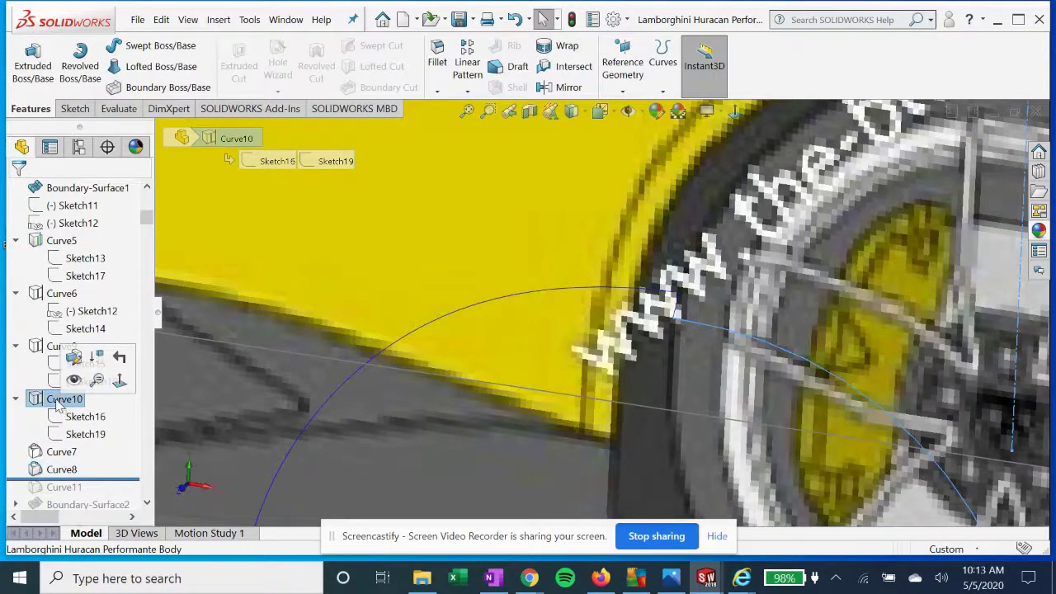
left_click(57, 346)
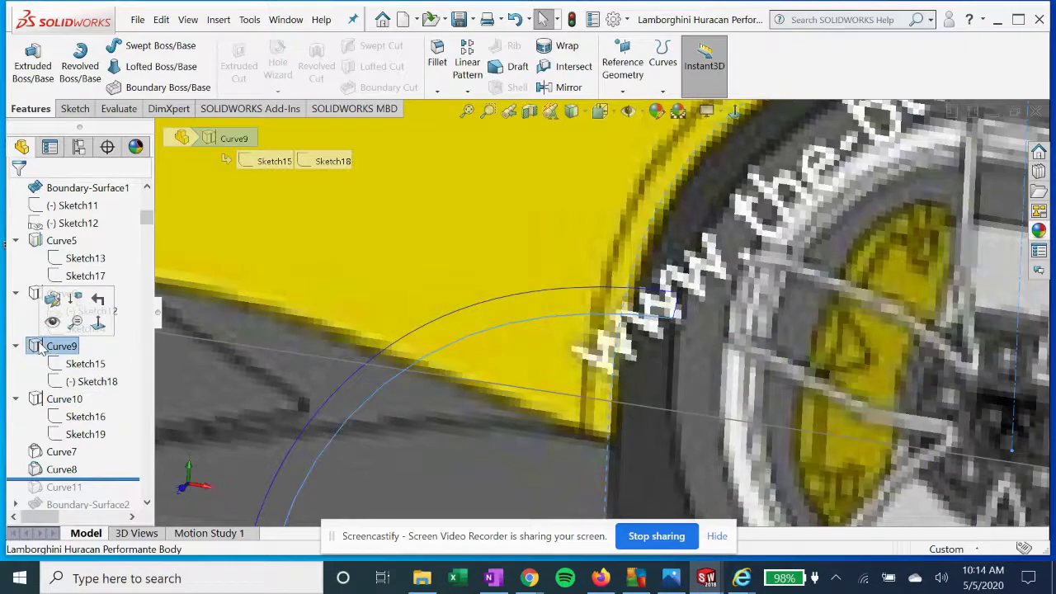
left_click(35, 294)
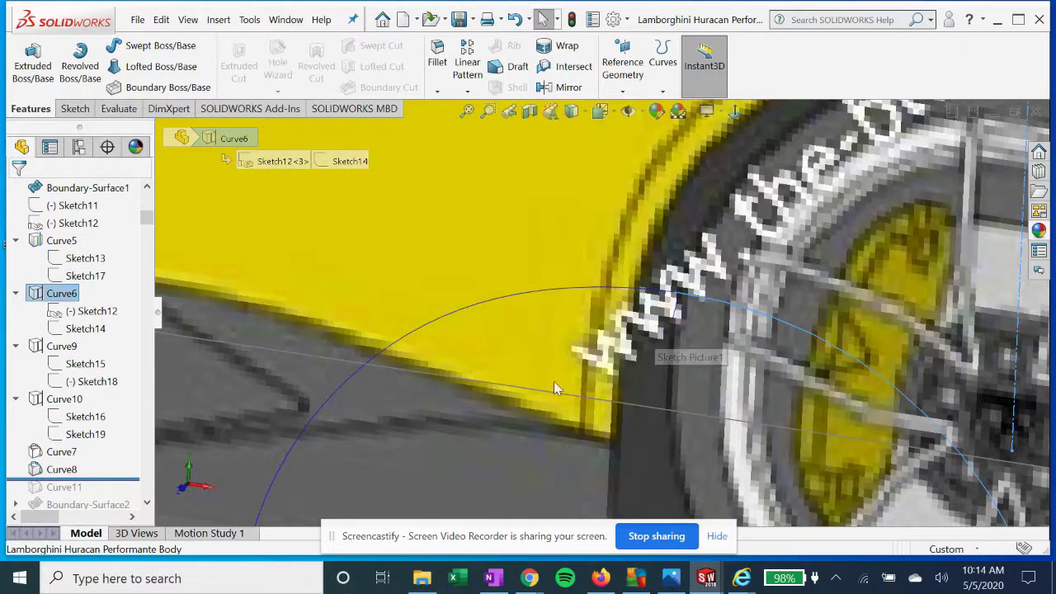
scroll(675, 326, "up", 6)
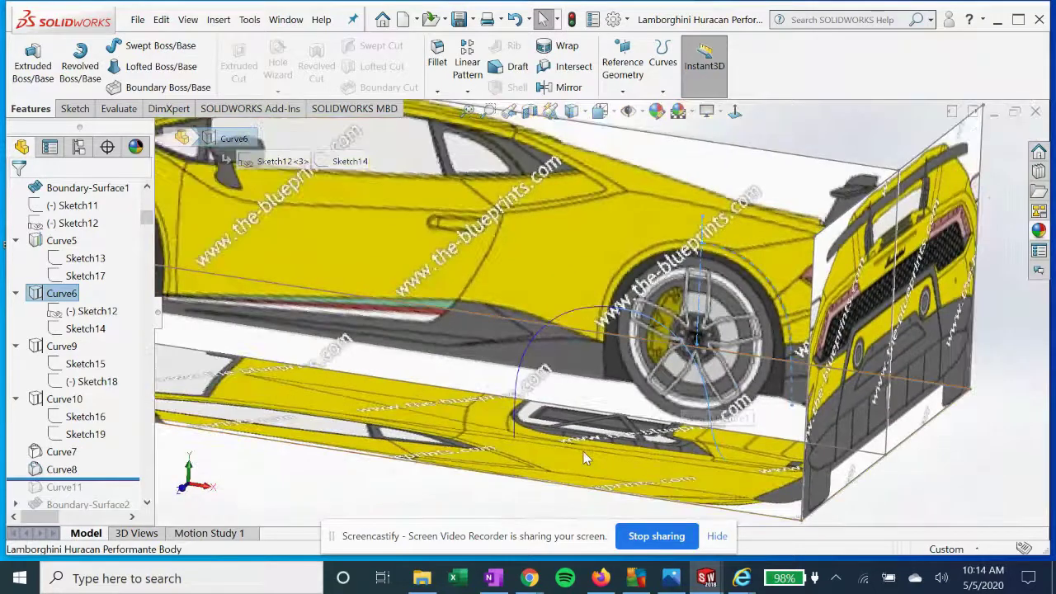
scroll(582, 458, "down", 2)
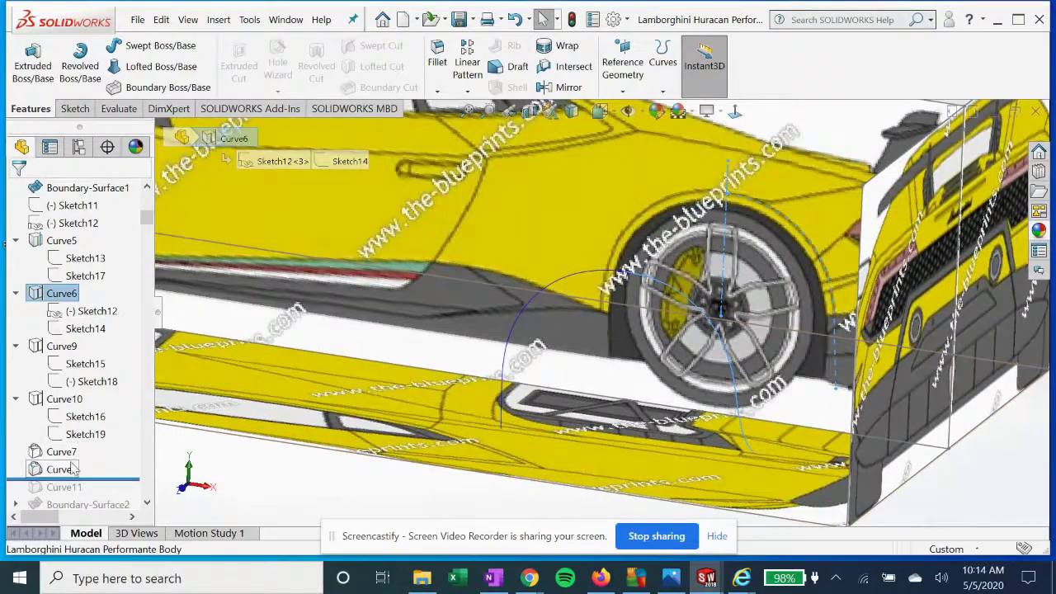
Roll the model forward past Curve11, highlight it, and inspect the short curve at the rear lower end of the arch
left_click_drag(123, 478, 123, 490)
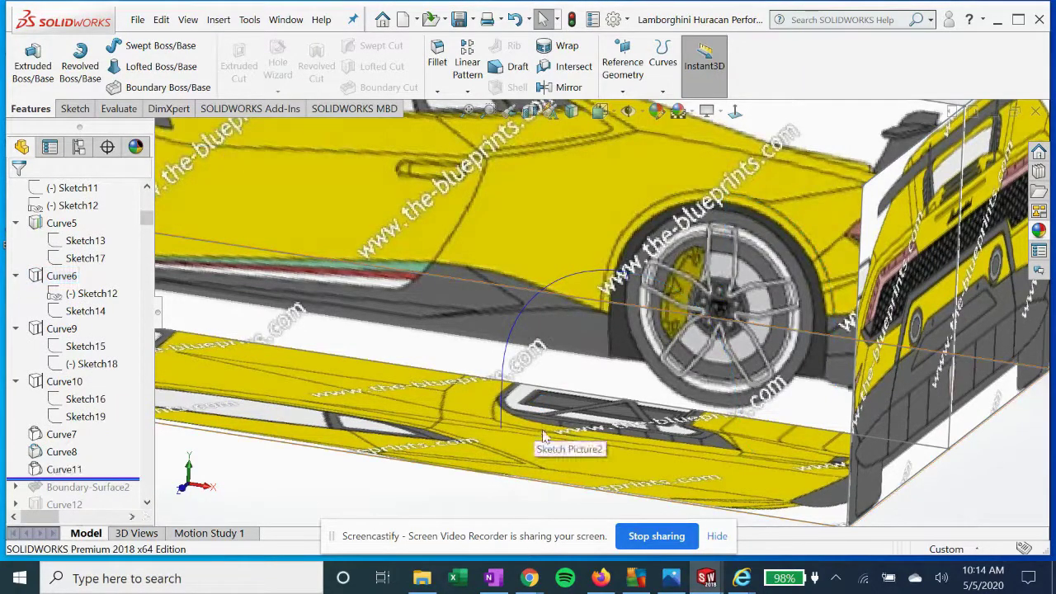
left_click(53, 471)
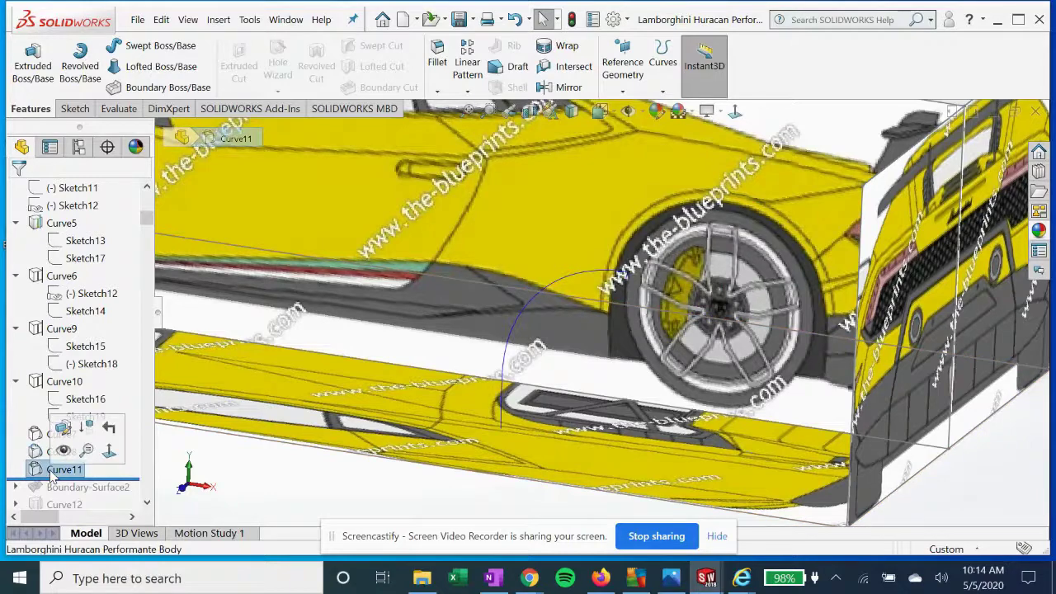
scroll(607, 434, "up", 2)
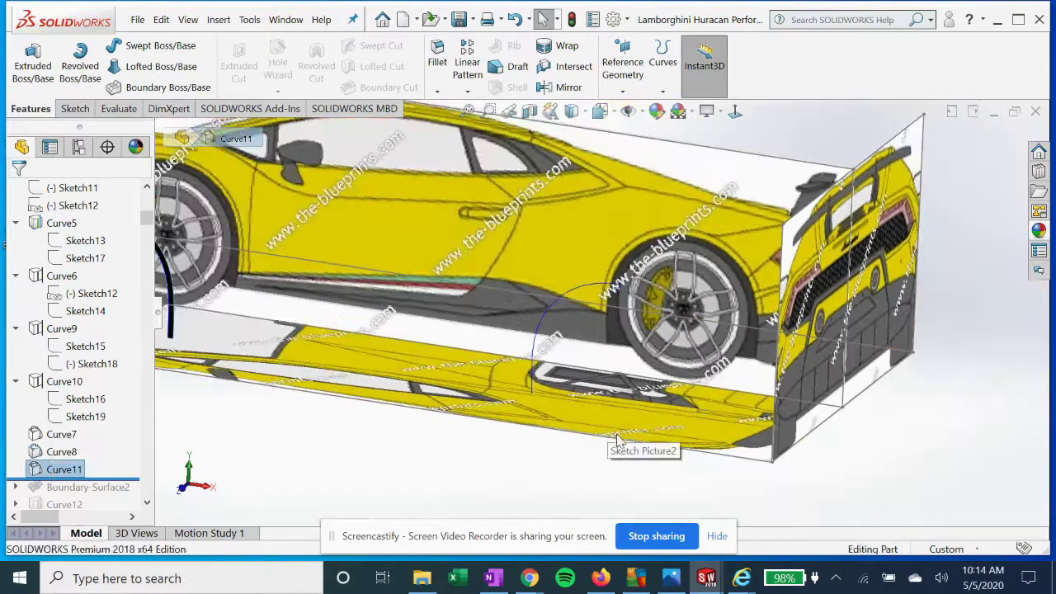
middle_click_drag(616, 435, 625, 442)
scroll(743, 423, "down", 5)
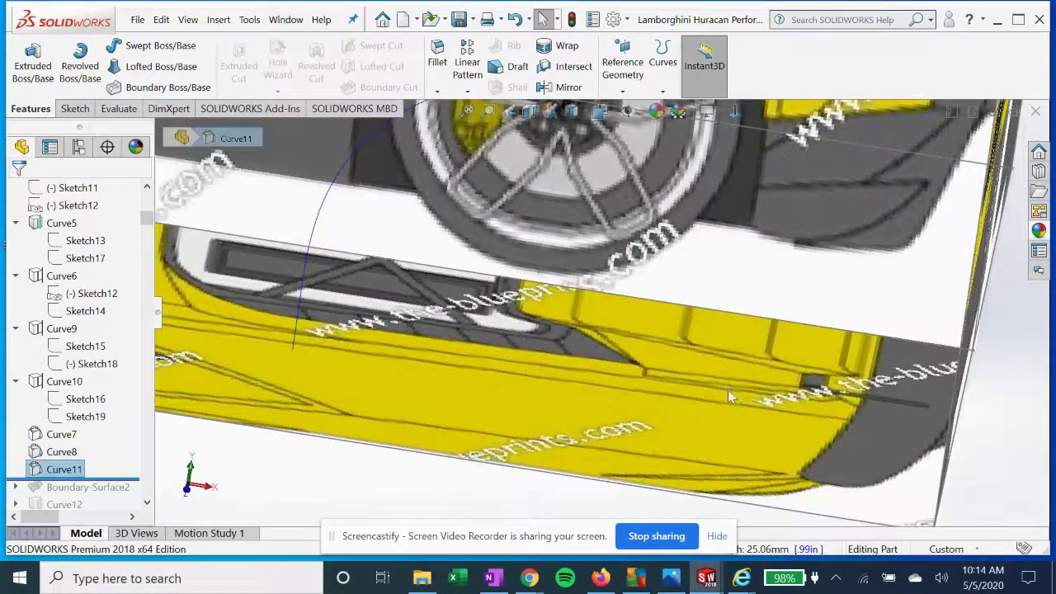
left_click(56, 472)
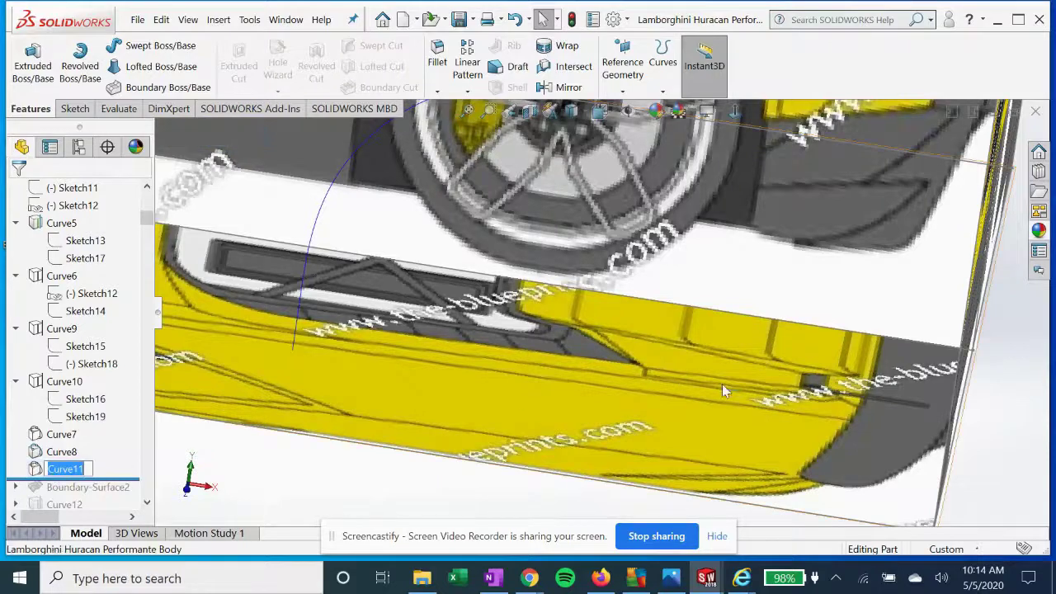
key("Return")
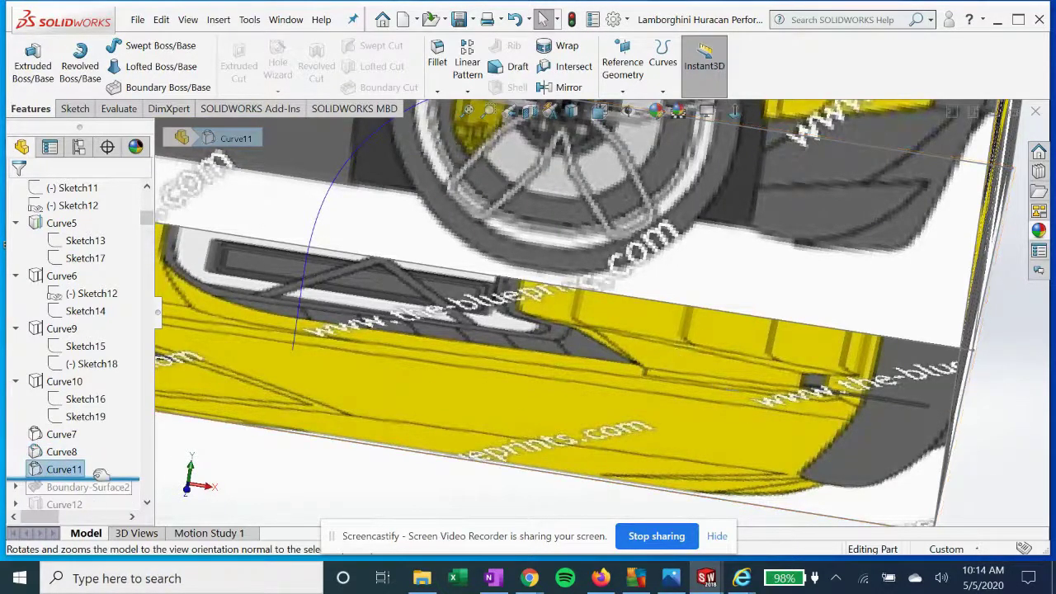
Roll the model forward past Boundary-Surface2, expand it to show 3DSketch1, and highlight the sketch and the rear arch surface
left_click_drag(121, 479, 129, 496)
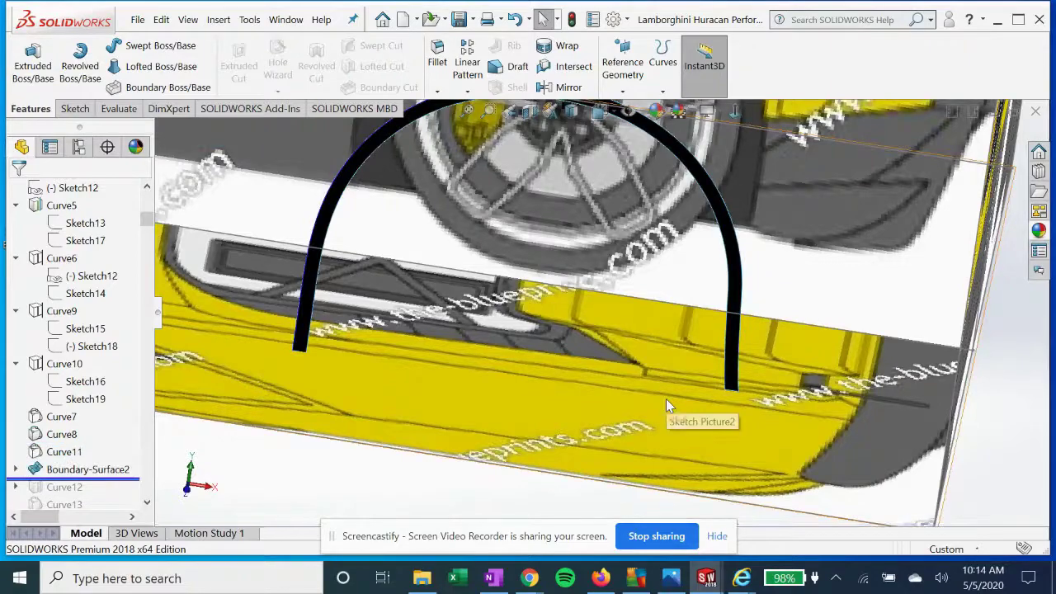
scroll(647, 393, "up", 2)
middle_click_drag(546, 349, 542, 327)
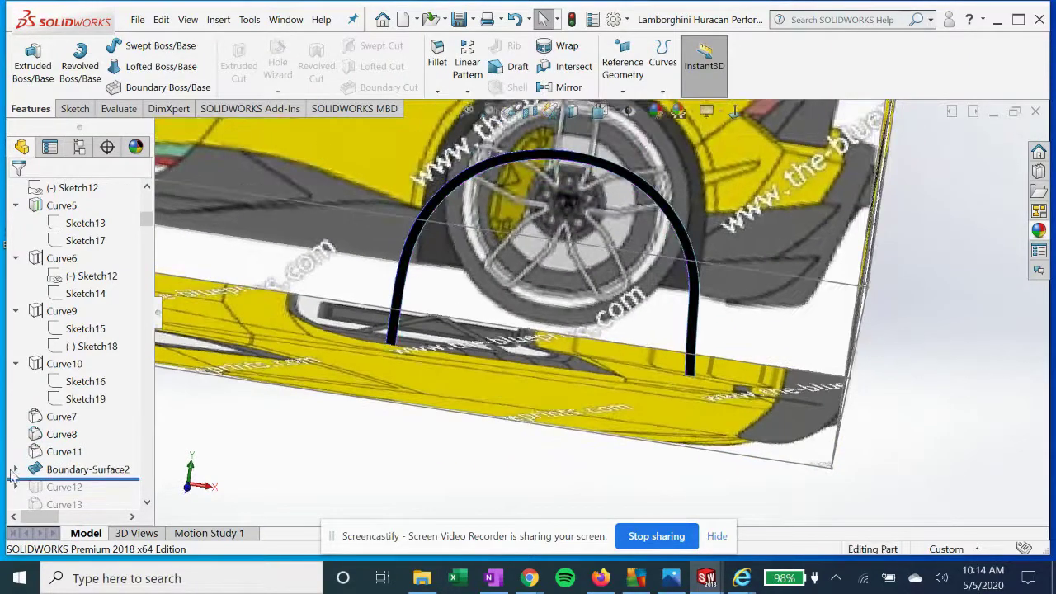
left_click(14, 471)
left_click(94, 488)
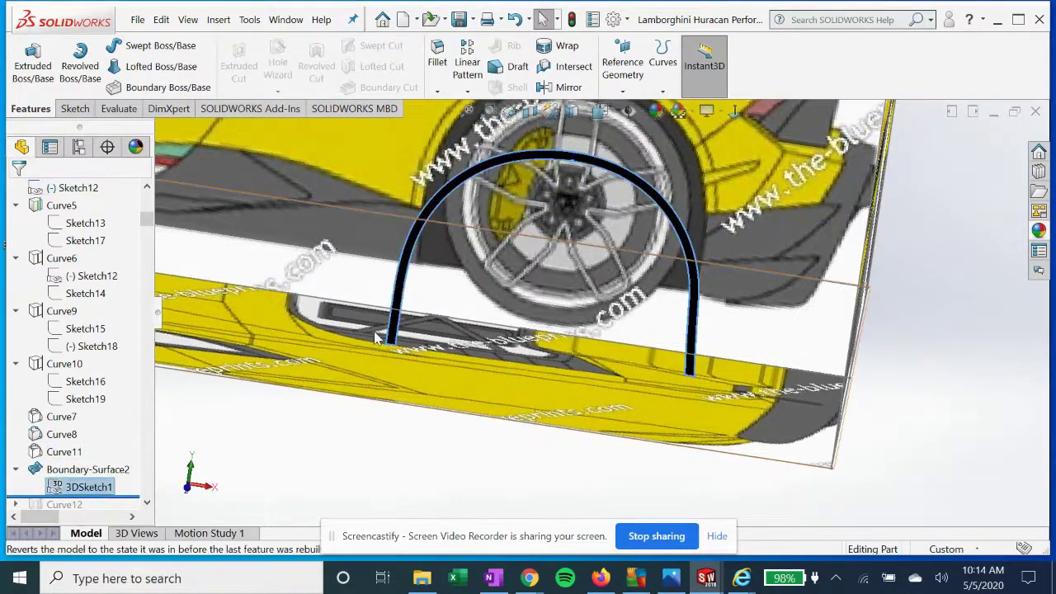
middle_click_drag(376, 338, 336, 349)
left_click(91, 469)
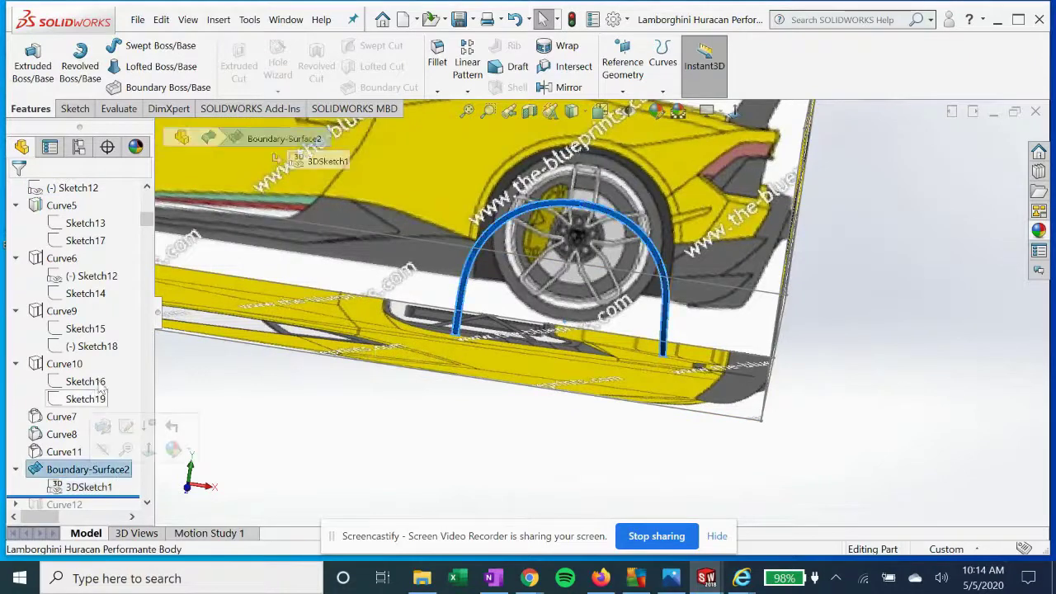
Open the definition of Boundary-Surface2, examine its Direction 1 and Direction 2 curve groups around the rear arch, and close it without changes
right_click(77, 470)
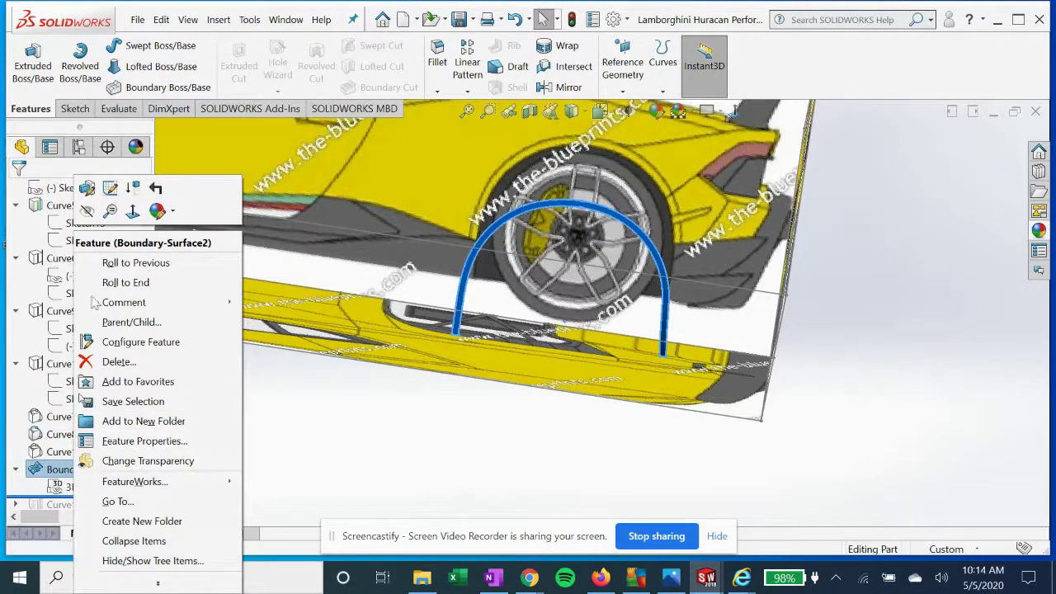
left_click(110, 188)
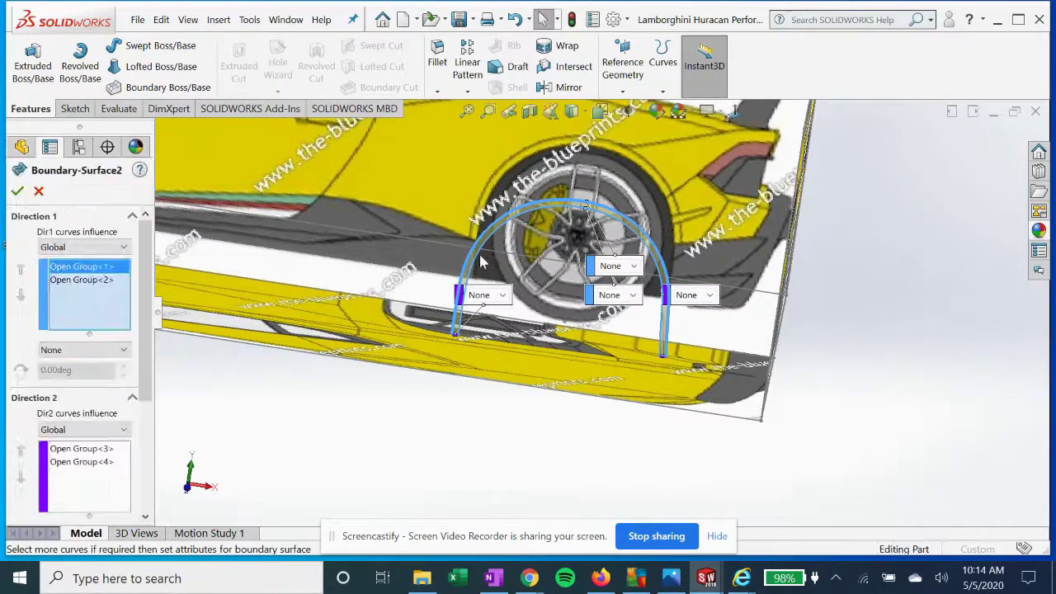
left_click(80, 281)
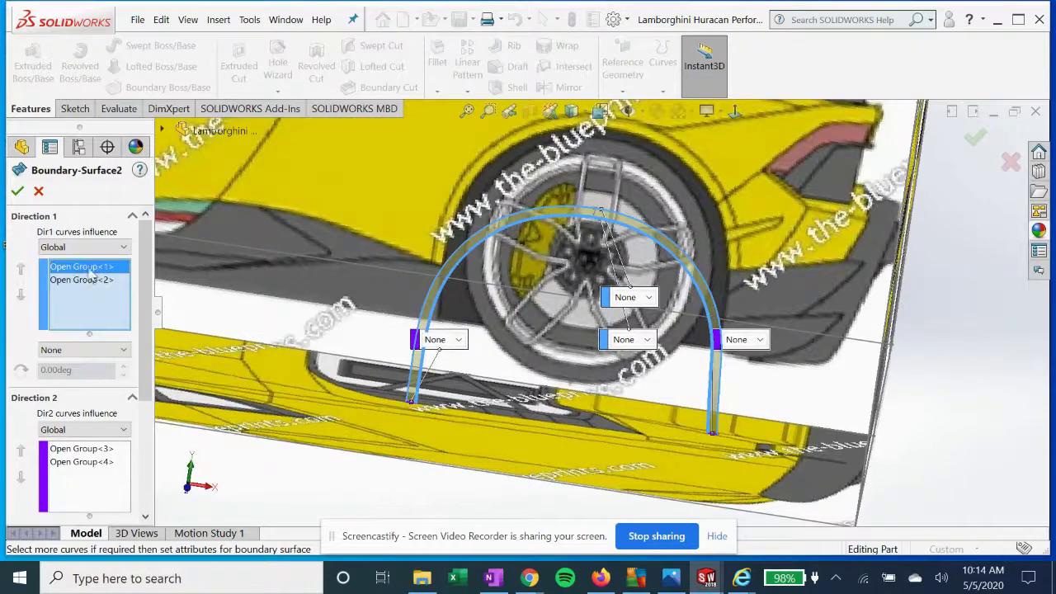
left_click(74, 451)
left_click(76, 464)
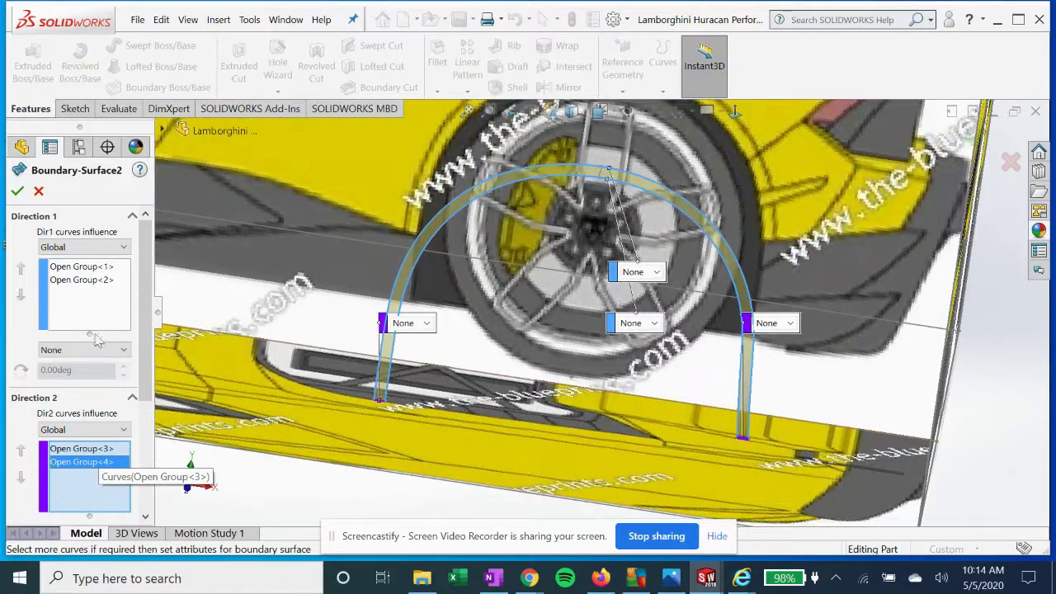
left_click(81, 267)
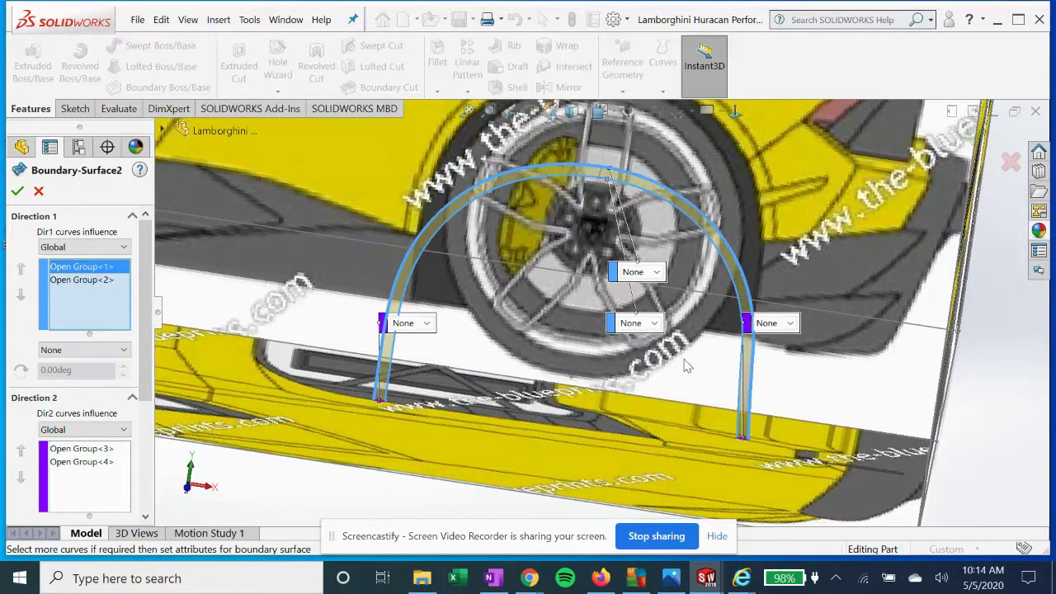
mouse_move(671, 355)
middle_mouse_down()
mouse_move(654, 326)
mouse_move(662, 348)
middle_mouse_up()
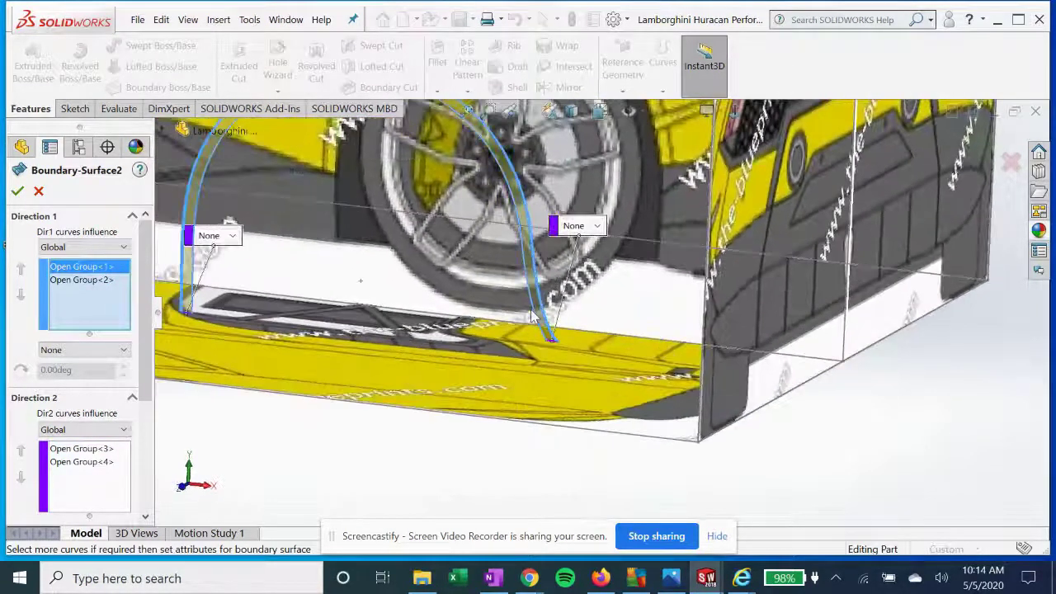
middle_click_drag(532, 316, 340, 365)
scroll(392, 351, "down", 1)
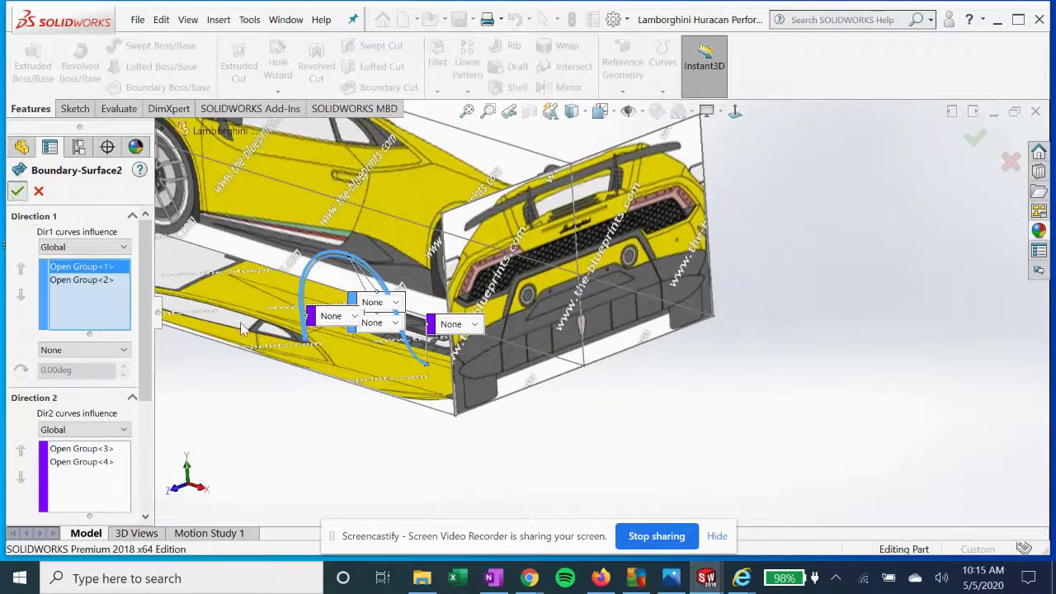
key("Return")
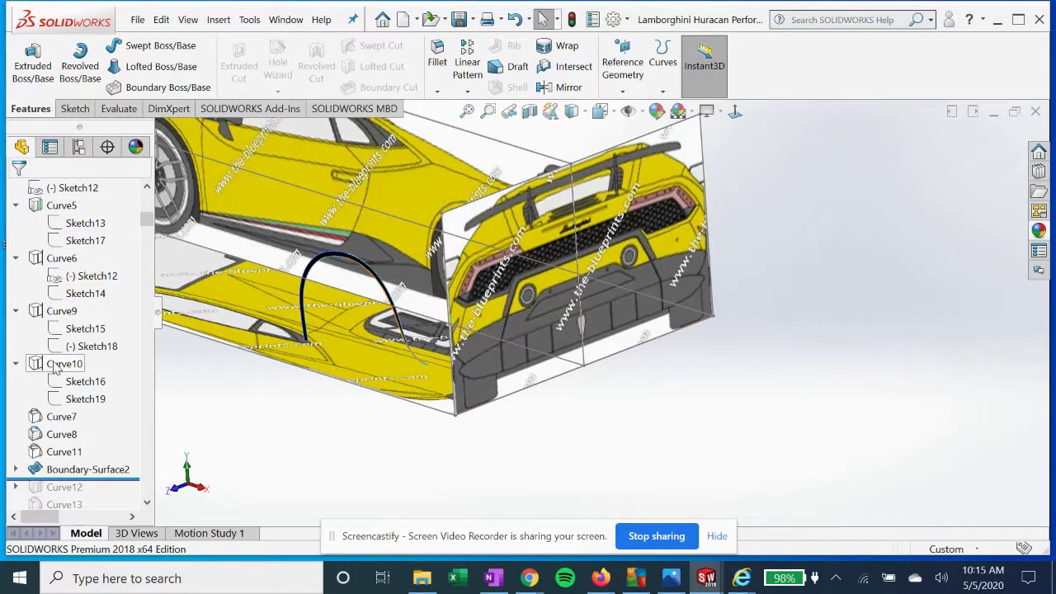
Highlight Sketch16 and Sketch19 under Curve10 and examine the front and rear wheel arches against the blueprints in 3D
left_click(79, 382)
left_click(86, 399)
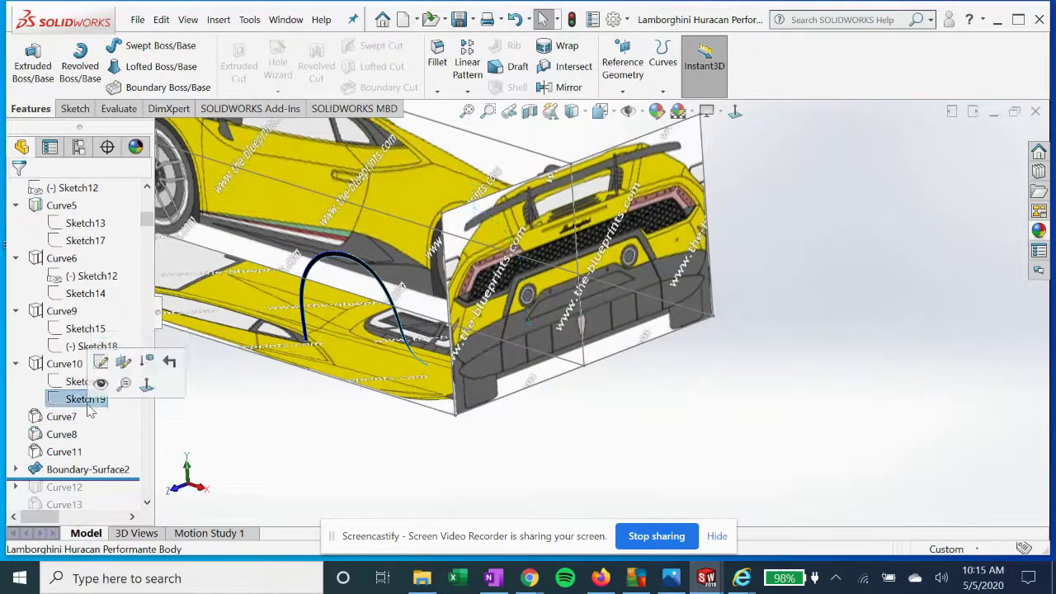
left_click(71, 383)
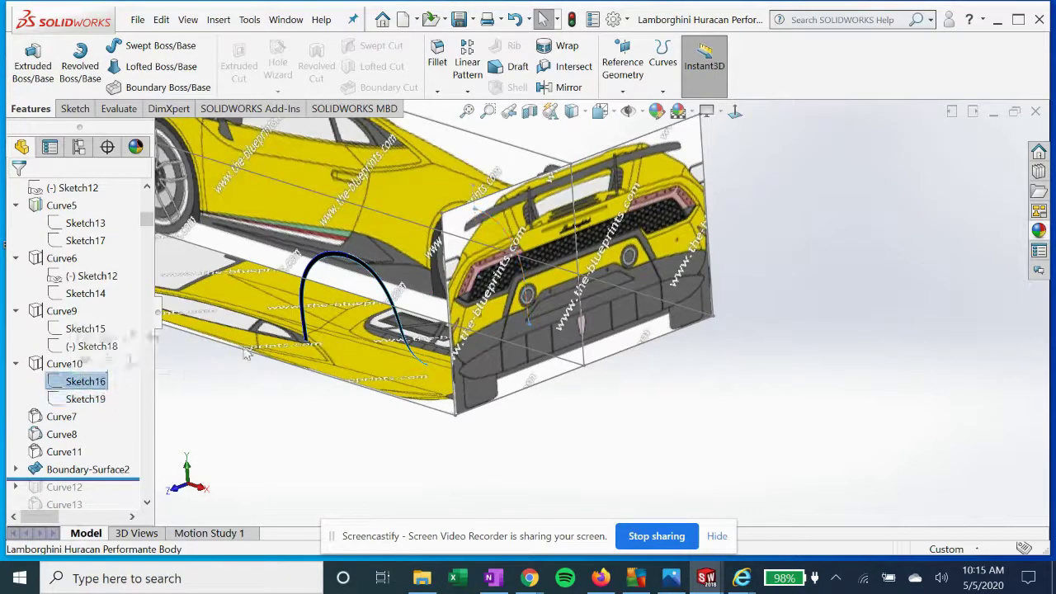
mouse_move(391, 319)
middle_mouse_down()
mouse_move(407, 320)
mouse_move(421, 357)
middle_mouse_up()
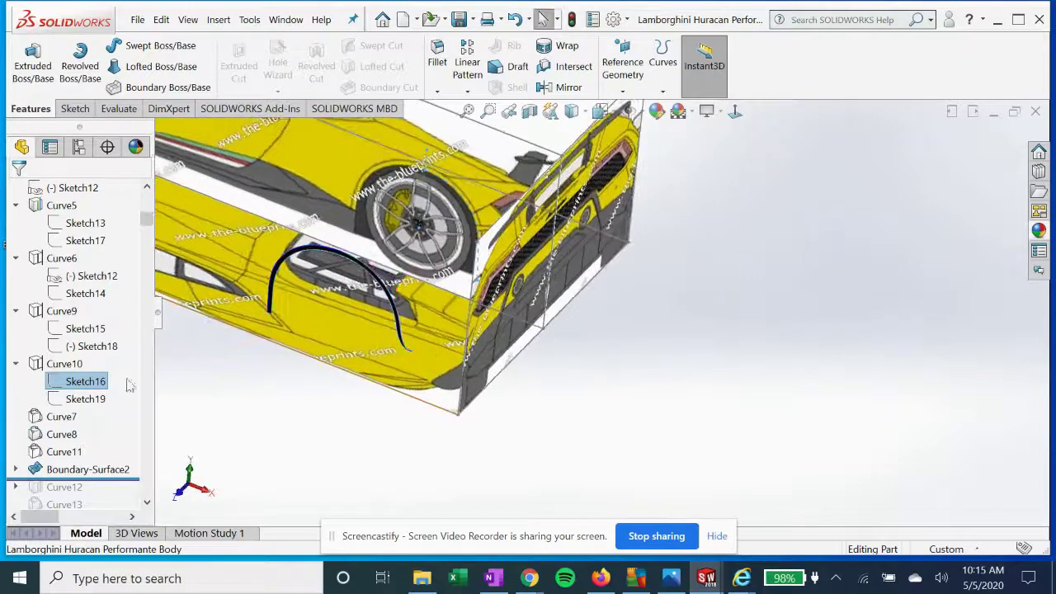
left_click(92, 402)
scroll(405, 321, "up", 4)
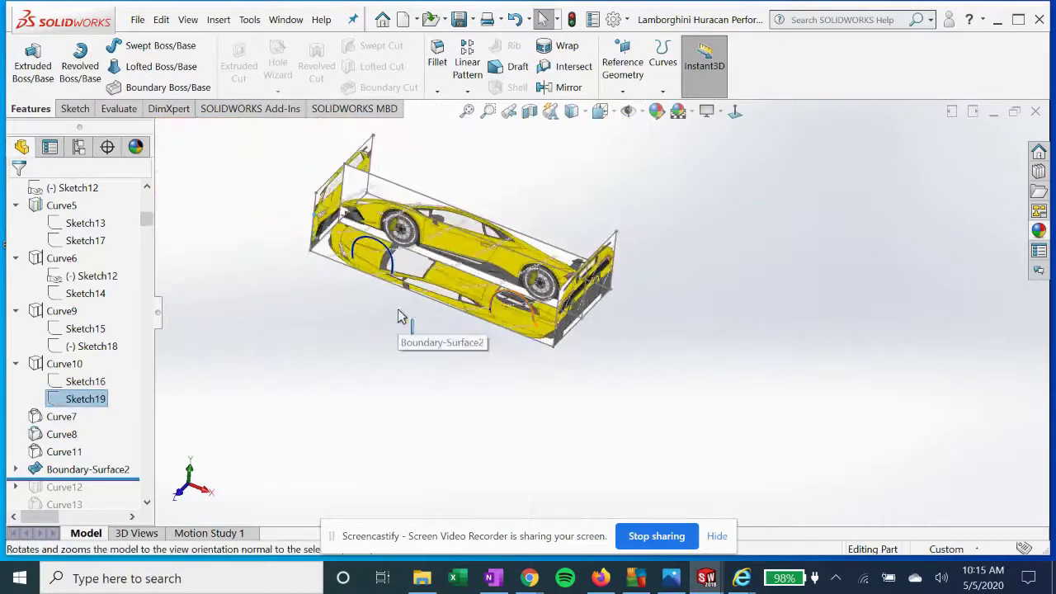
mouse_move(398, 313)
middle_mouse_down()
mouse_move(365, 296)
mouse_move(367, 276)
middle_mouse_up()
scroll(369, 266, "down", 5)
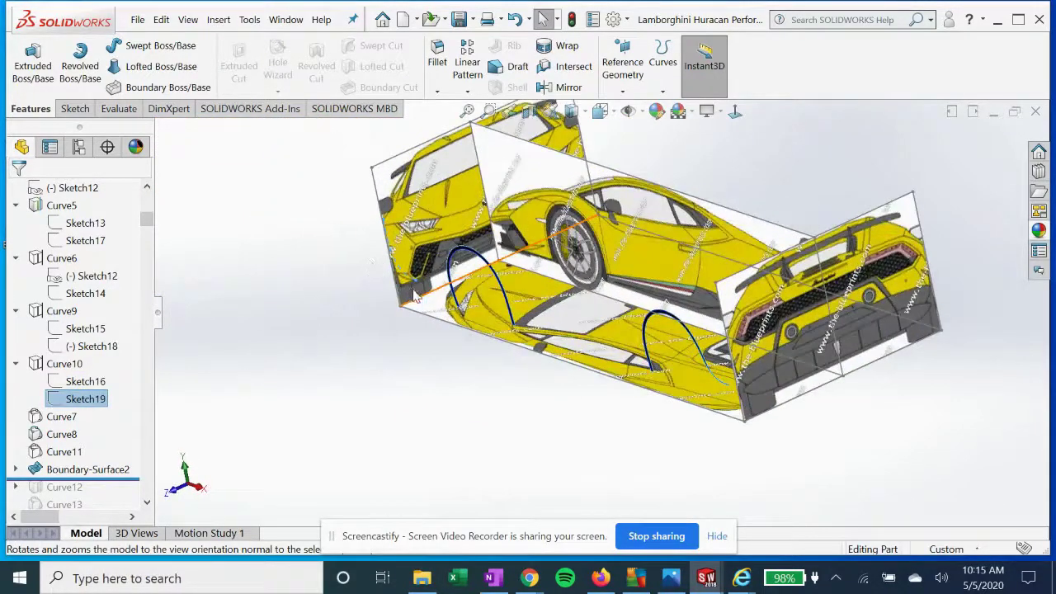
scroll(416, 297, "up", 2)
middle_click_drag(521, 353, 529, 349)
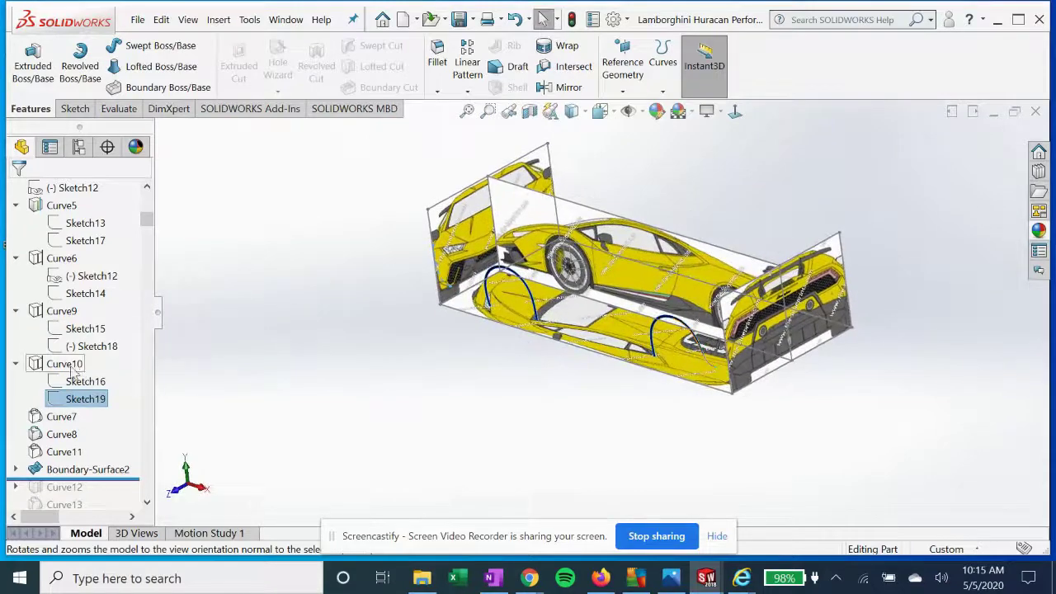
Highlight Curve10 and examine its projected curve at the rear wheel arch against the blueprints in 3D
left_click(71, 366)
middle_click_drag(624, 400, 632, 388)
scroll(602, 400, "down", 3)
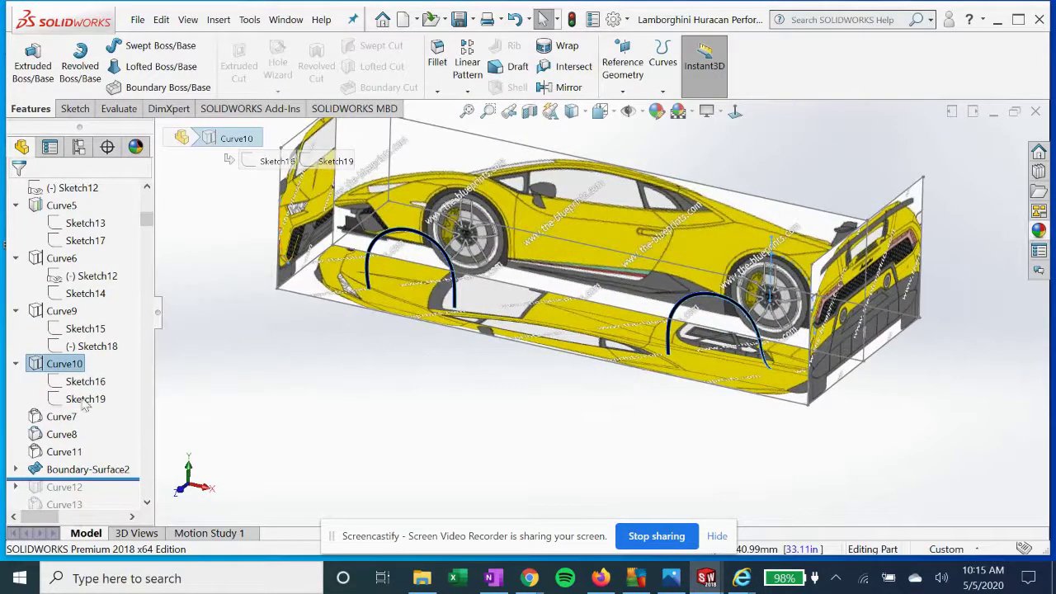
Roll the model forward past Curve12, expand it to show Sketch22 and Sketch21, and make the curve visible
scroll(85, 404, "down", 2)
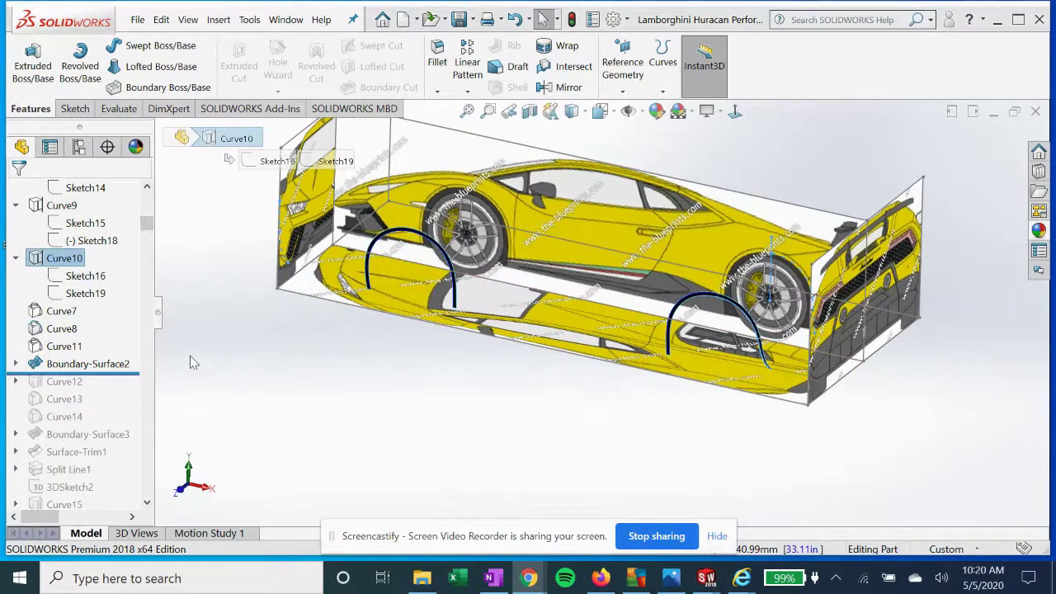
left_click_drag(82, 373, 106, 390)
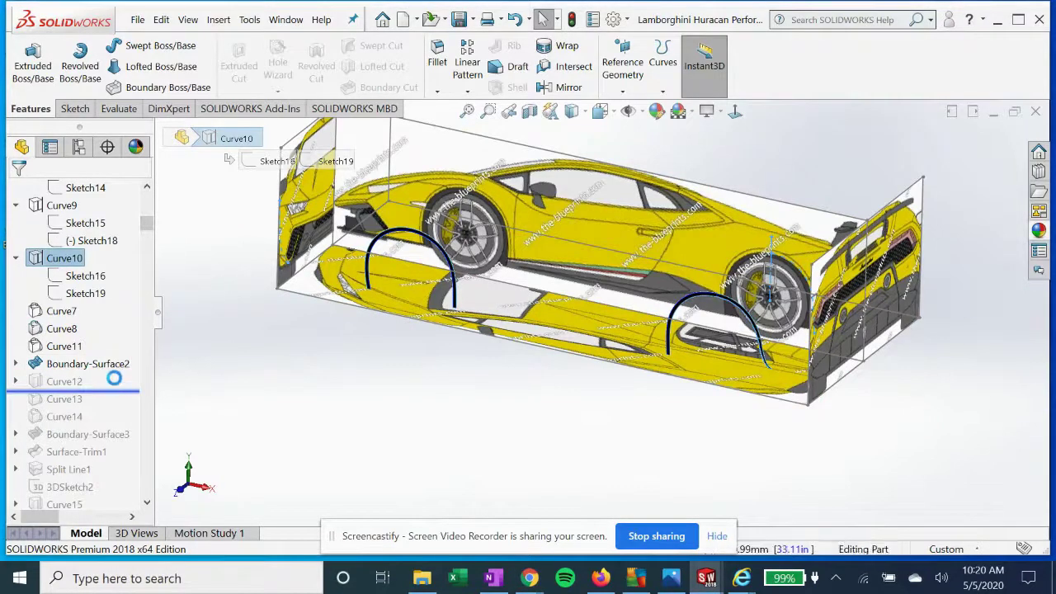
left_click(68, 383)
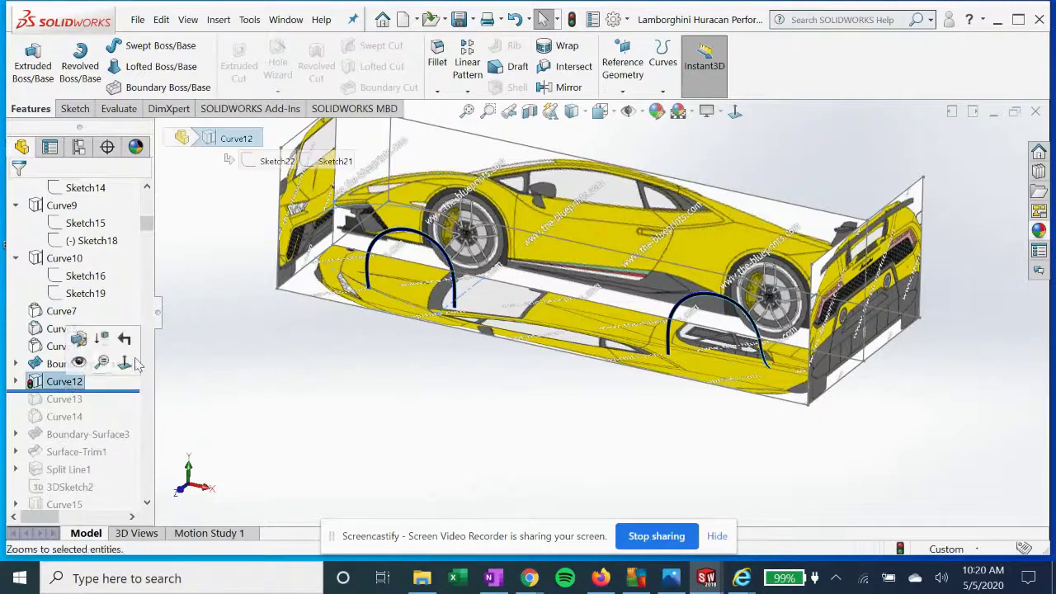
left_click(15, 382)
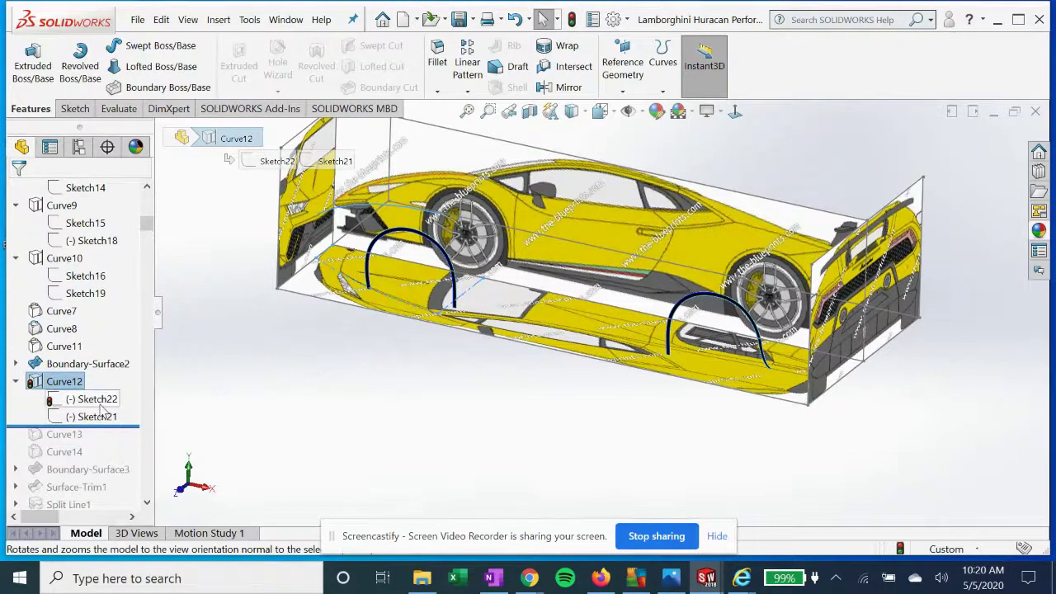
right_click(78, 382)
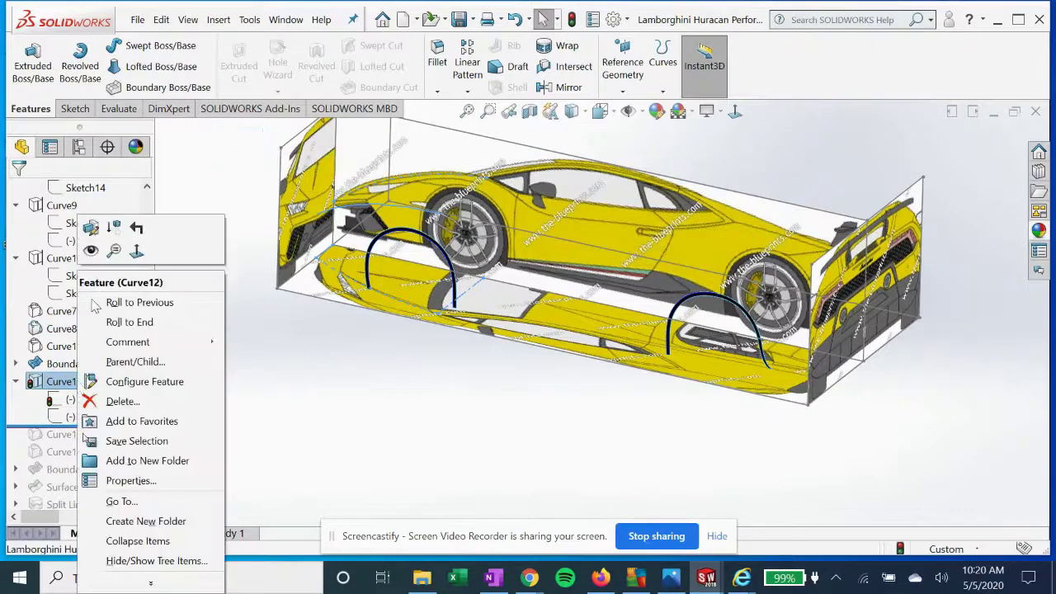
left_click(96, 252)
mouse_move(291, 300)
middle_mouse_down()
mouse_move(278, 323)
mouse_move(299, 306)
middle_mouse_up()
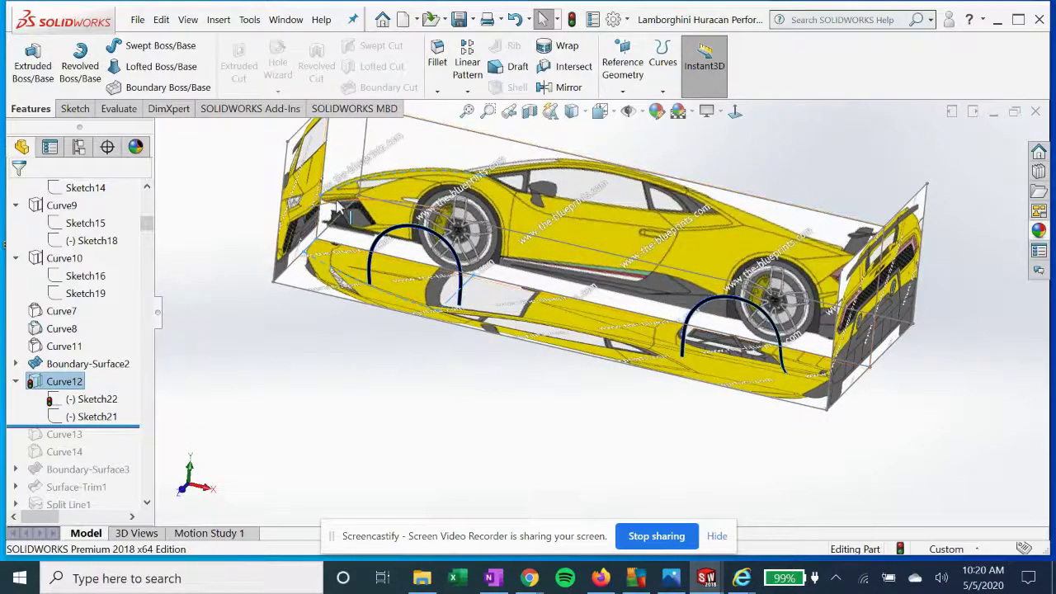
Open Sketch22 and Sketch21 in turn, each normal to its plane, and examine the hood-edge splines against the side and top blueprints
left_click(86, 399)
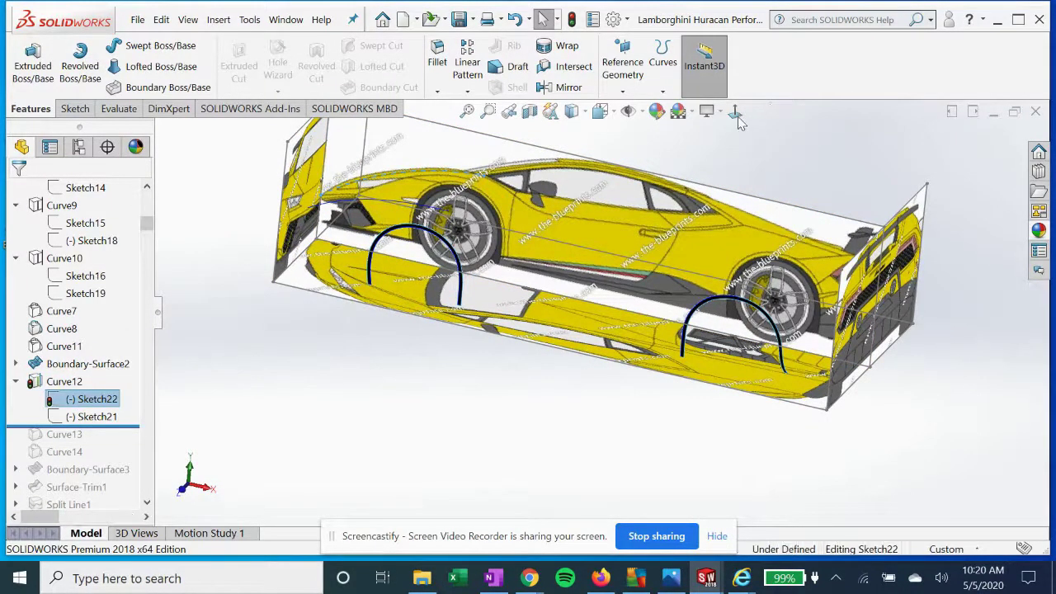
scroll(407, 320, "down", 5)
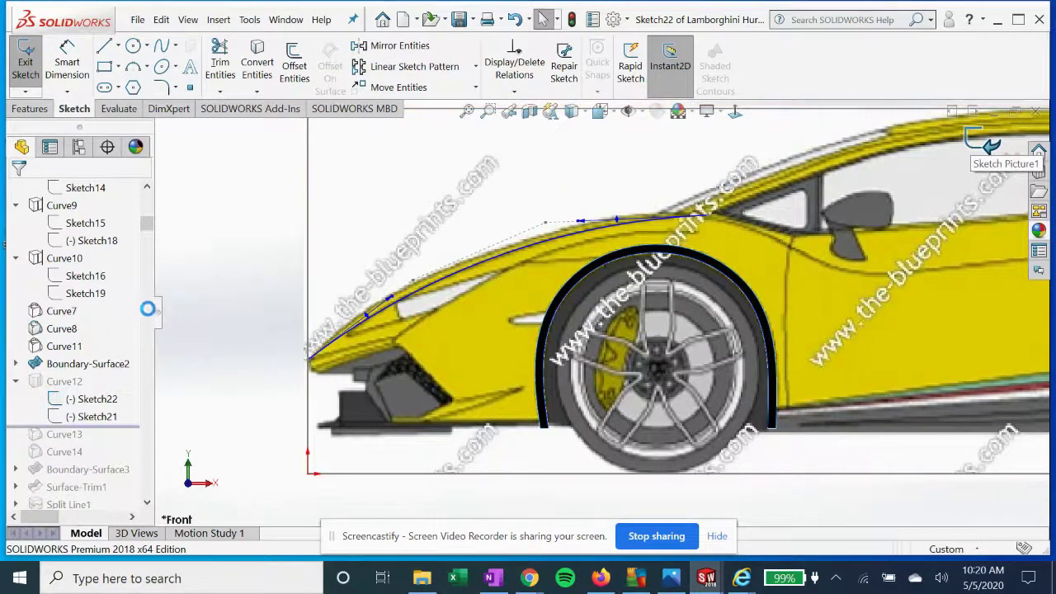
left_click(92, 416)
left_click(83, 371)
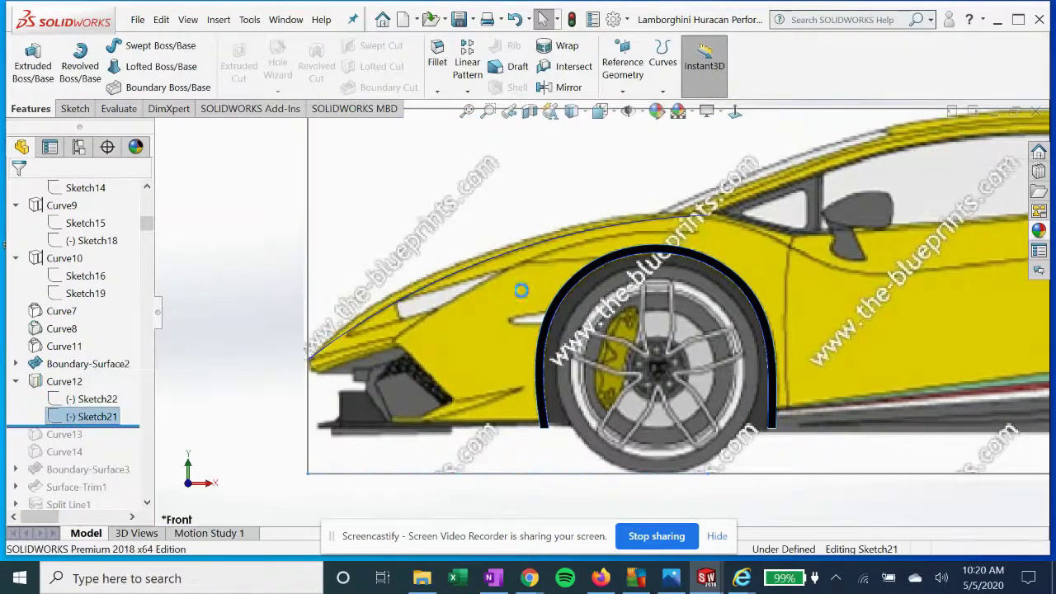
left_click(736, 114)
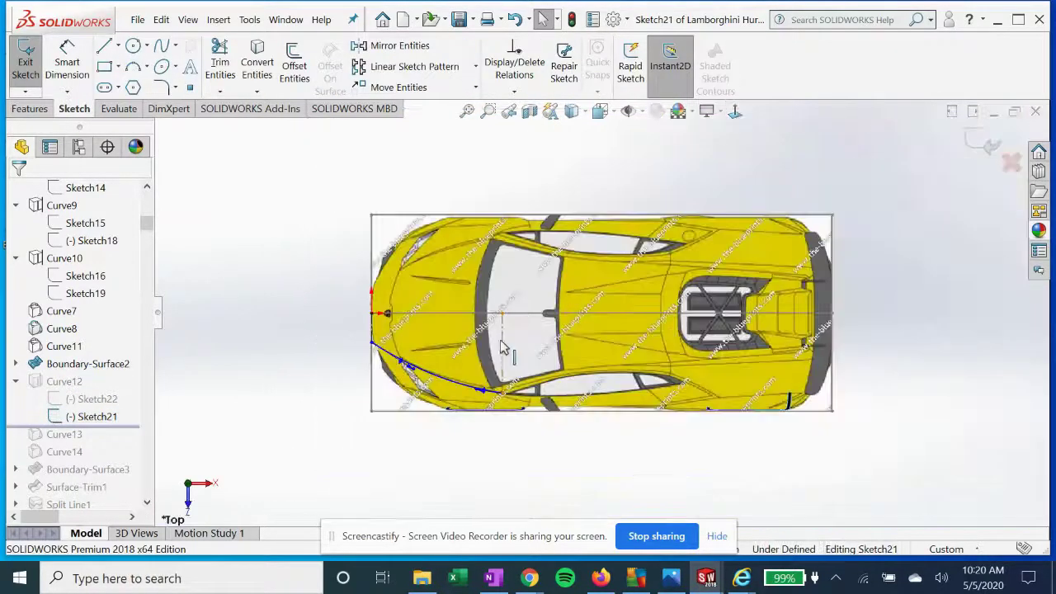
scroll(426, 382, "down", 3)
scroll(507, 384, "down", 2)
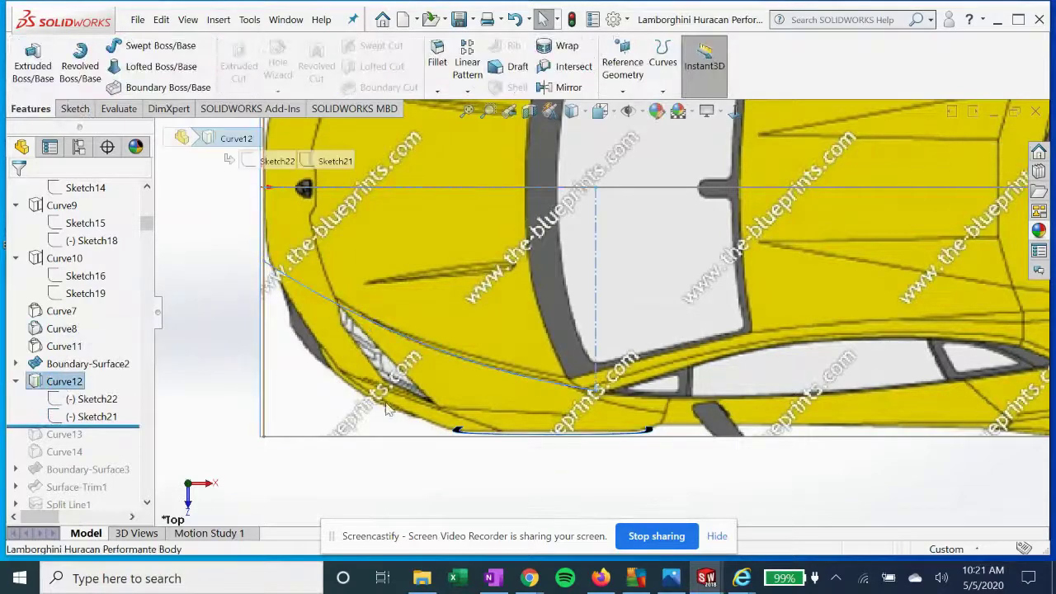
Roll the model forward past Curve13 and Curve14, and highlight Curve13 at the nose of the car
key("ctrl+7")
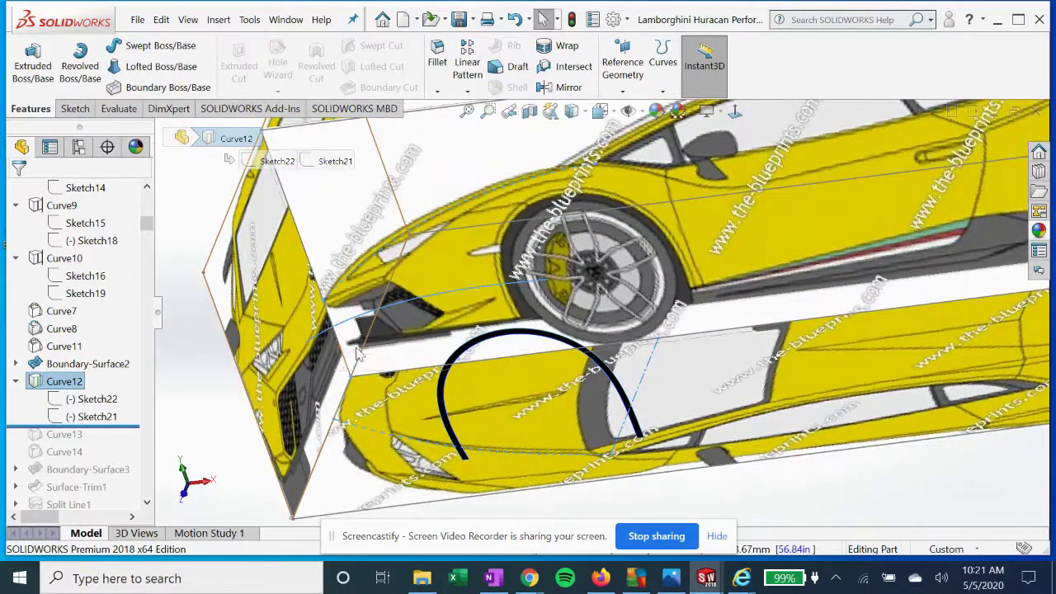
middle_click_drag(338, 363, 360, 414)
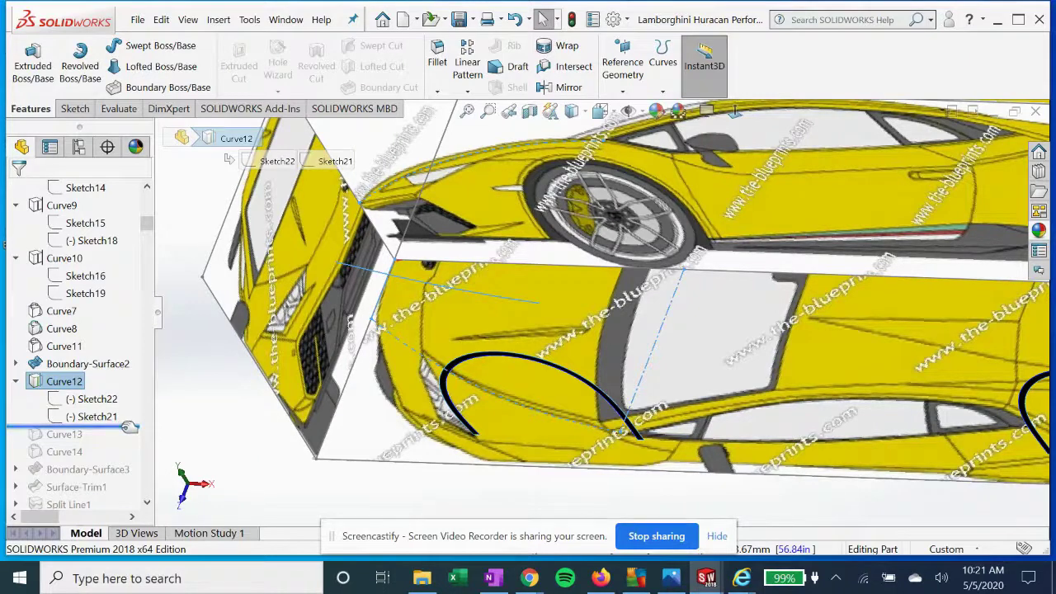
left_click_drag(128, 426, 125, 455)
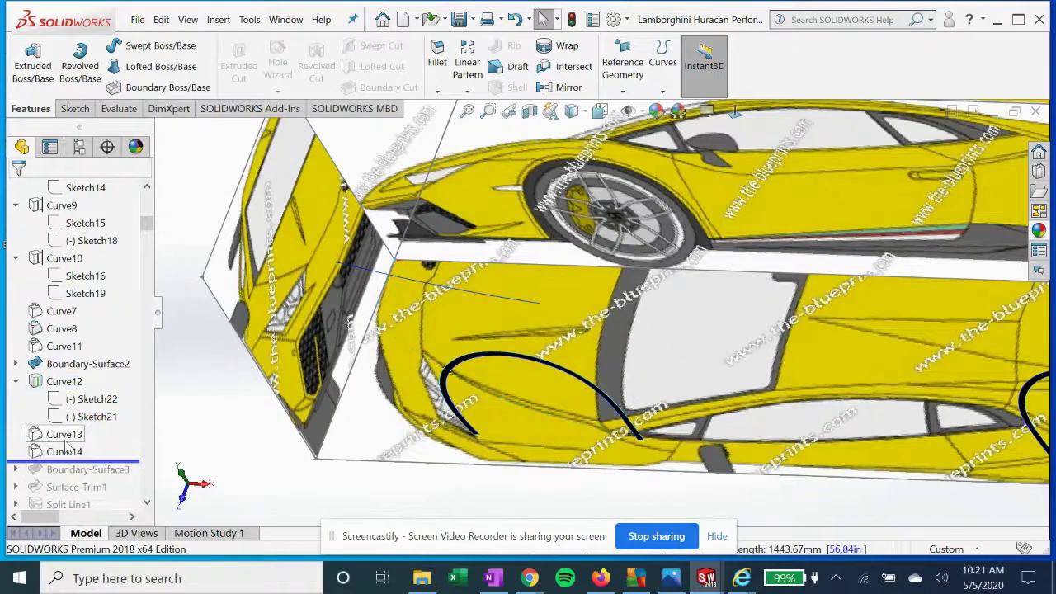
left_click(64, 438)
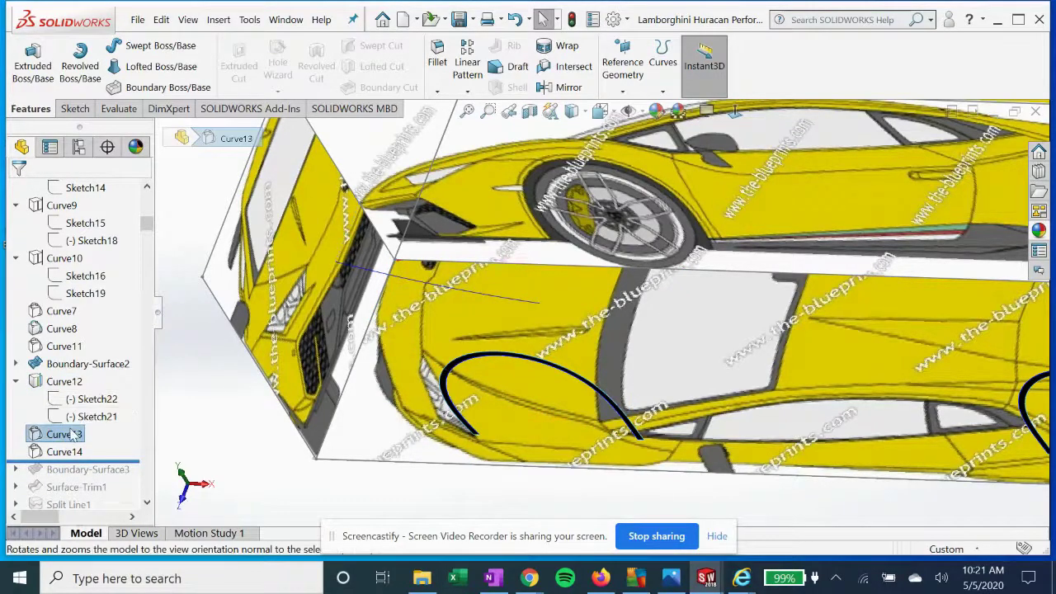
Open the definition of Curve13, examine its through points Vertex<1> and Point1@Sketch20 at the nose, and close it without changes
right_click(74, 435)
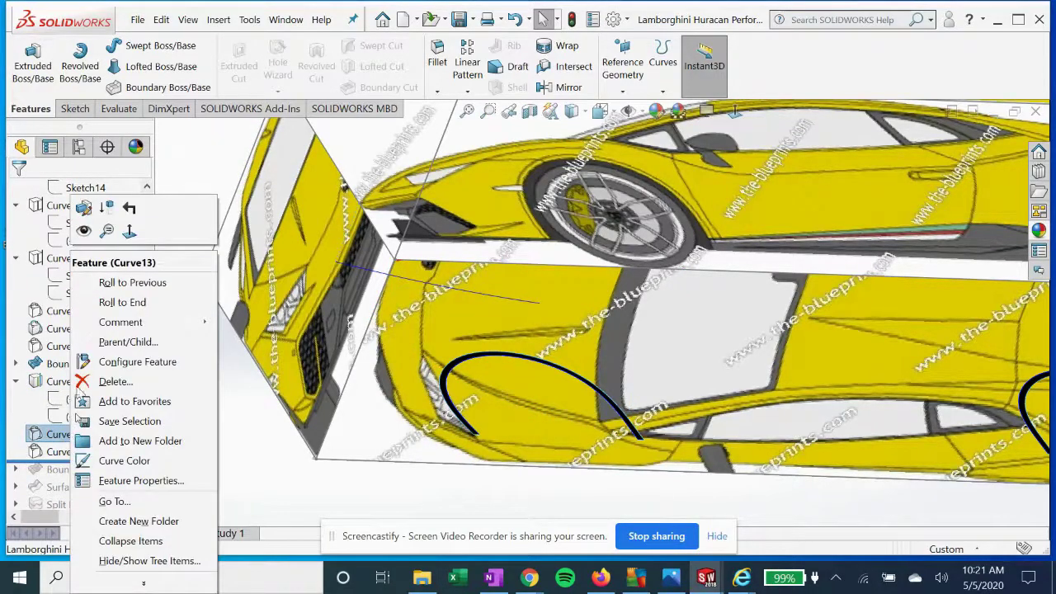
left_click(85, 207)
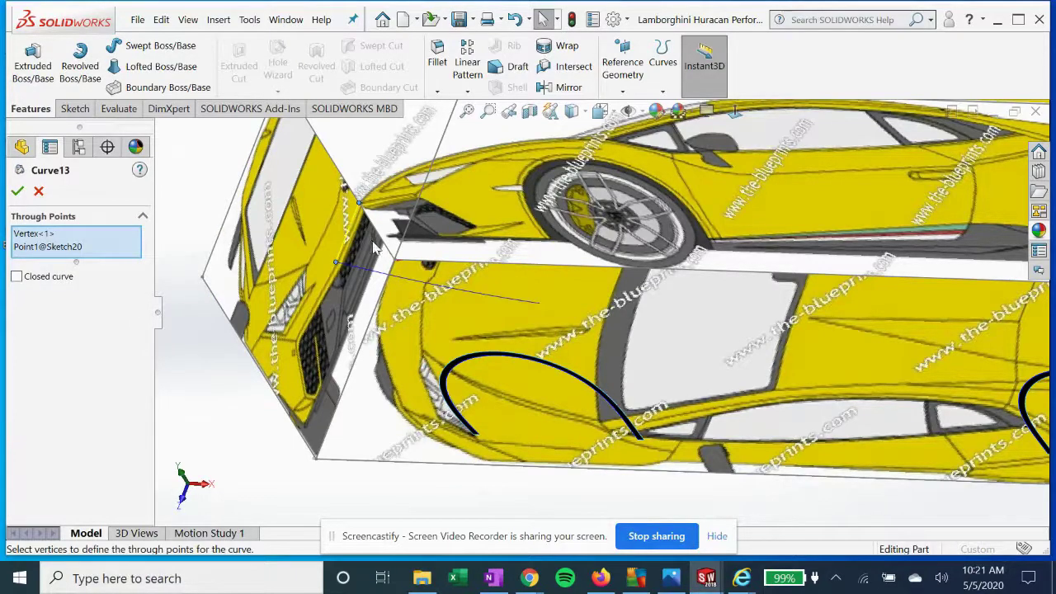
middle_click_drag(375, 248, 309, 215)
left_click(734, 112)
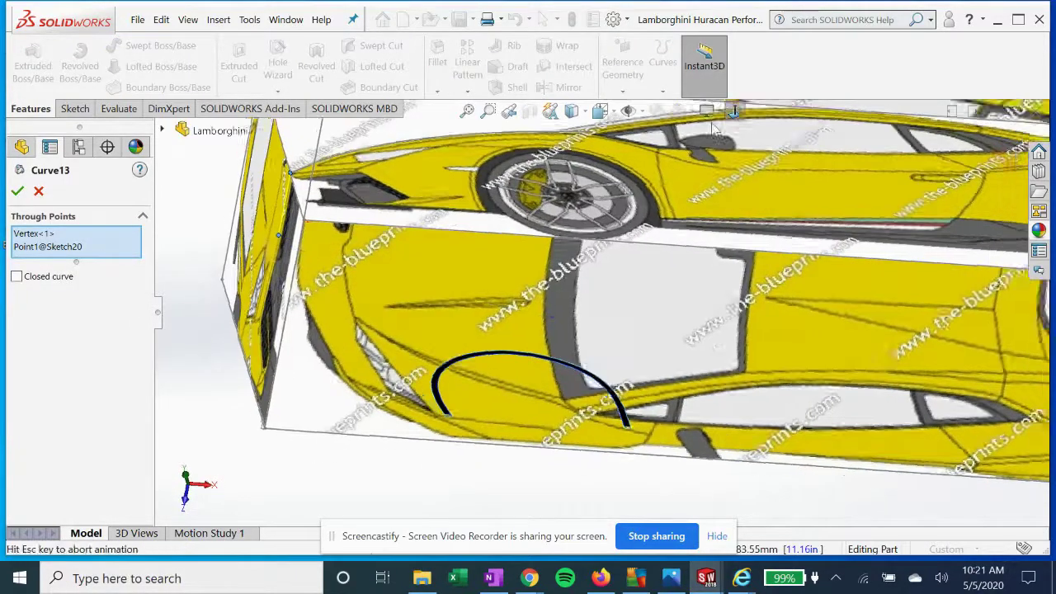
scroll(336, 349, "down", 8)
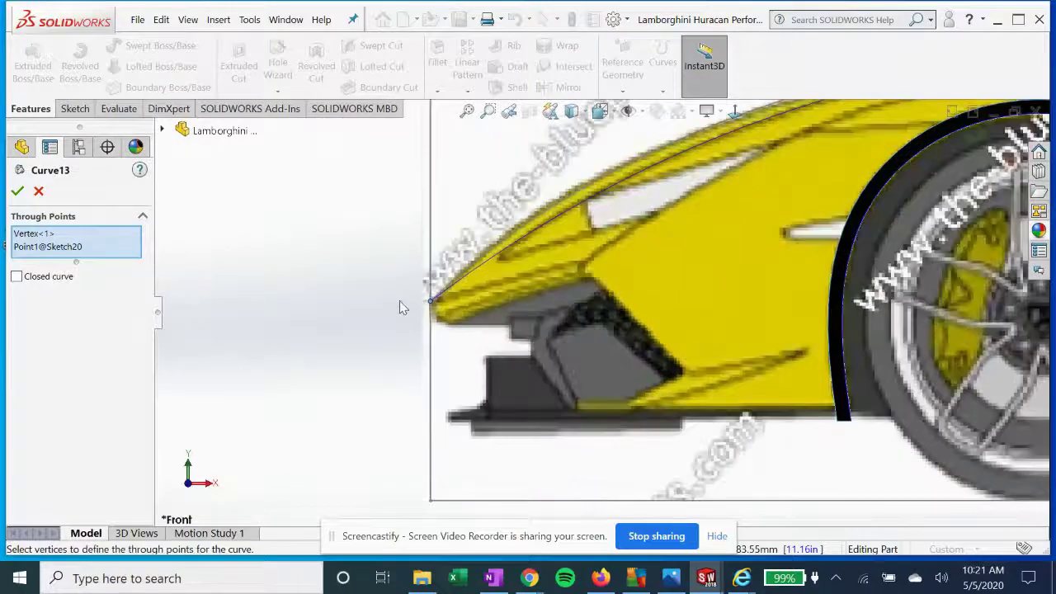
middle_click_drag(435, 306, 507, 298)
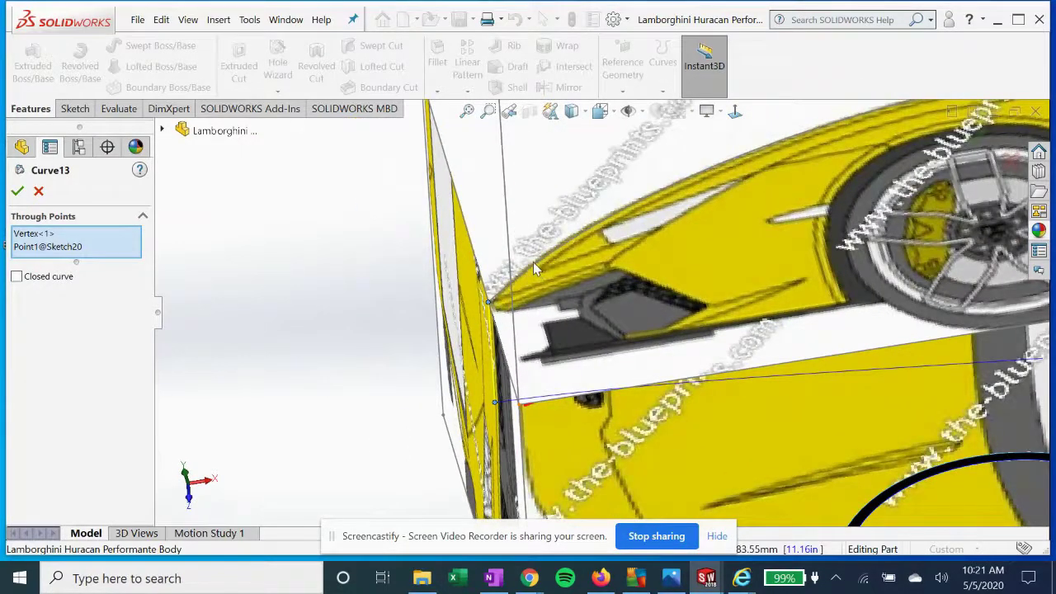
middle_click_drag(533, 262, 552, 368)
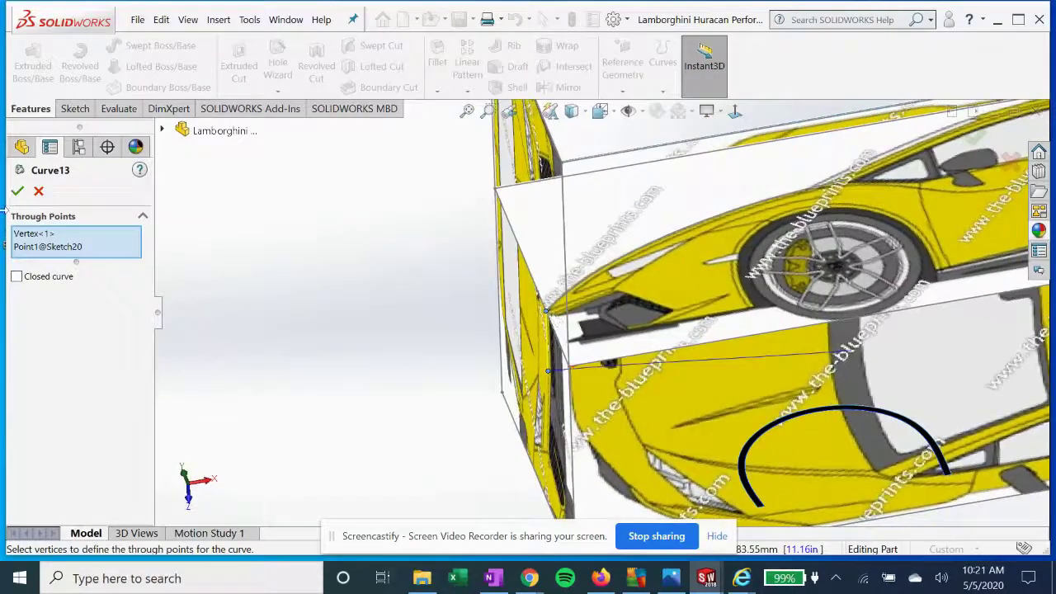
left_click(43, 248)
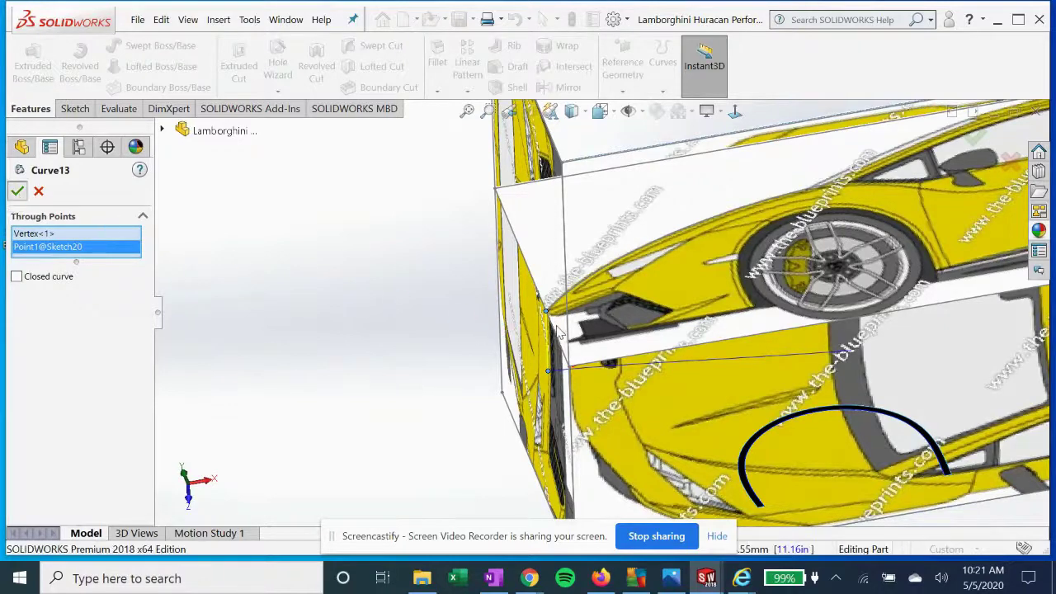
right_click(591, 350)
Highlight Curve14, examine its through points Vertex<1> and Point2@Sketch20 at the rear of the hood, and close its definition without changes
middle_click_drag(591, 351, 606, 303)
left_click(58, 453)
scroll(584, 391, "up", 3)
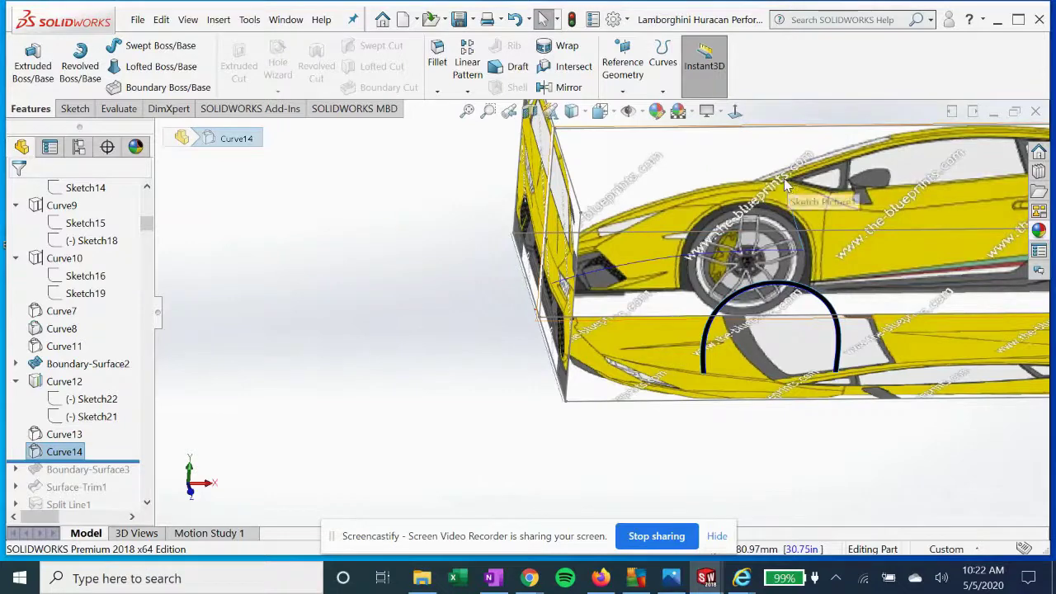
right_click(54, 454)
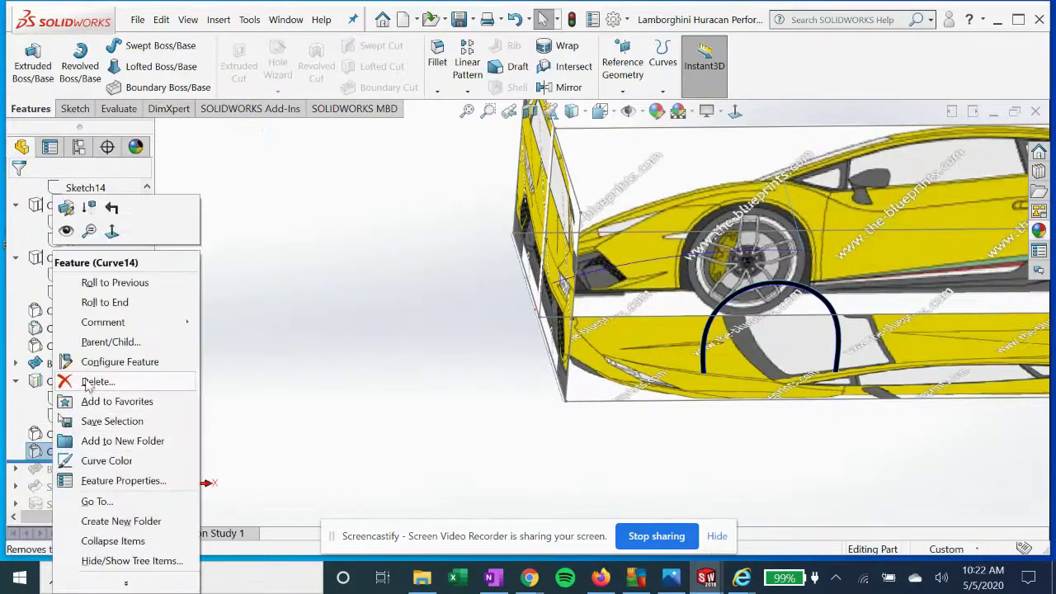
left_click(86, 209)
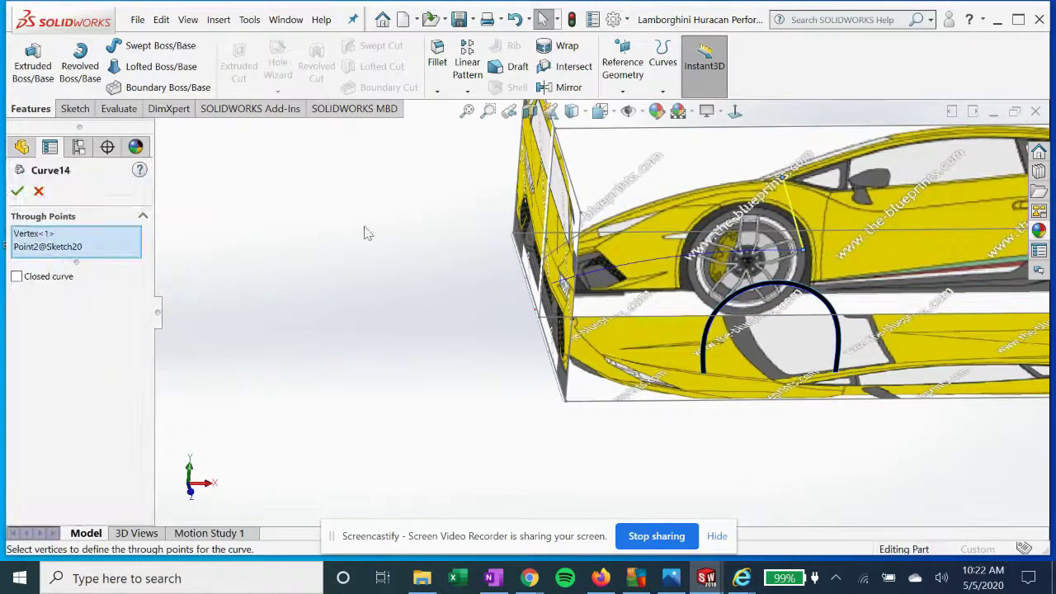
left_click(49, 247)
mouse_move(817, 206)
middle_mouse_down()
mouse_move(862, 239)
mouse_move(824, 253)
middle_mouse_up()
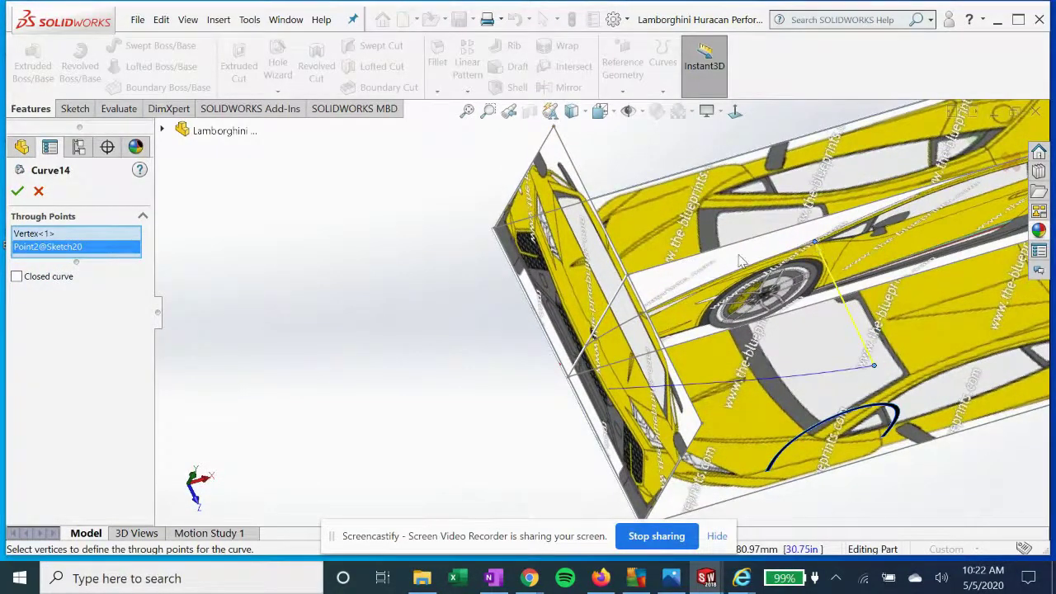
left_click(19, 192)
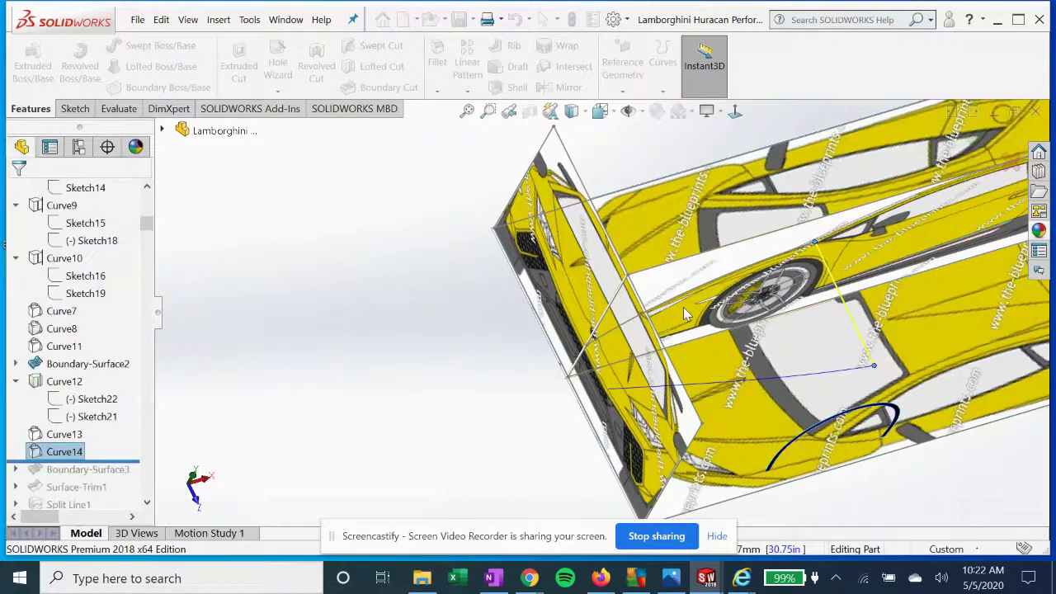
Roll the model forward past Boundary-Surface3, examine the hood surface in 3D, and expand the feature to show its sketch
middle_click_drag(774, 356, 747, 252)
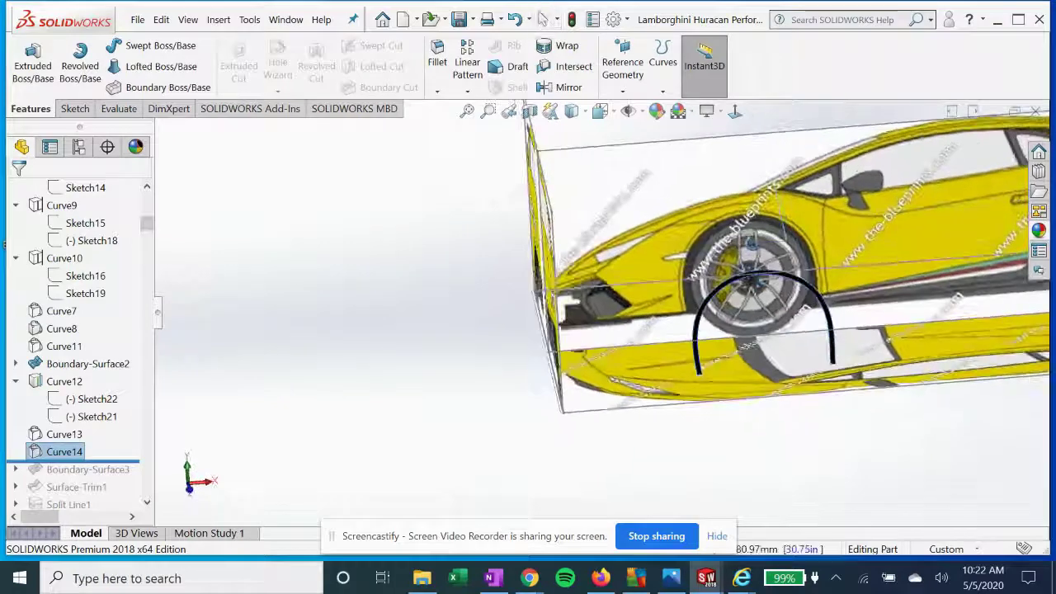
scroll(88, 402, "down", 1)
left_click_drag(133, 407, 130, 423)
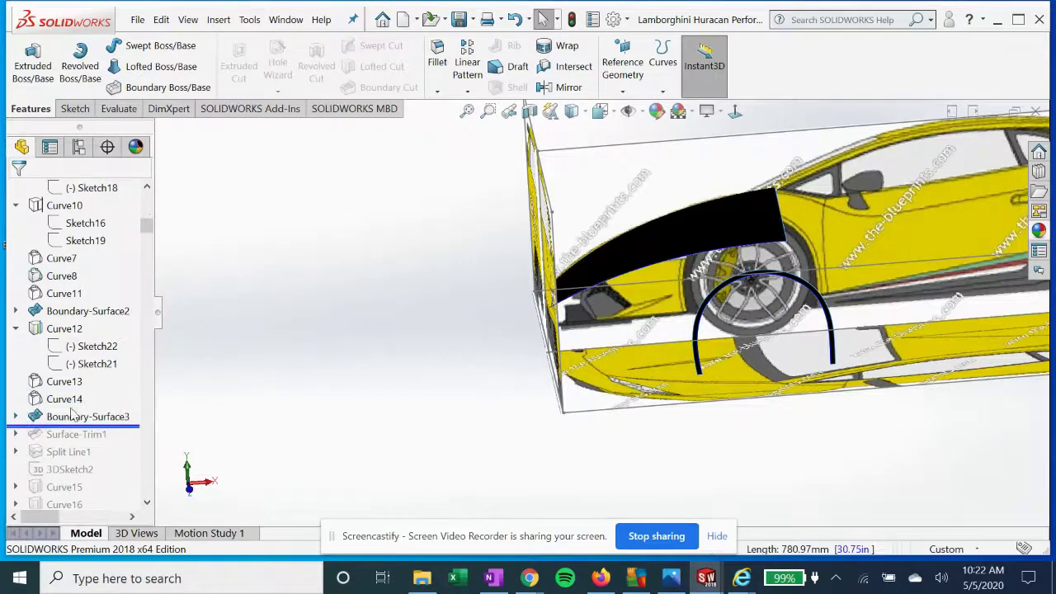
middle_click_drag(487, 321, 444, 342)
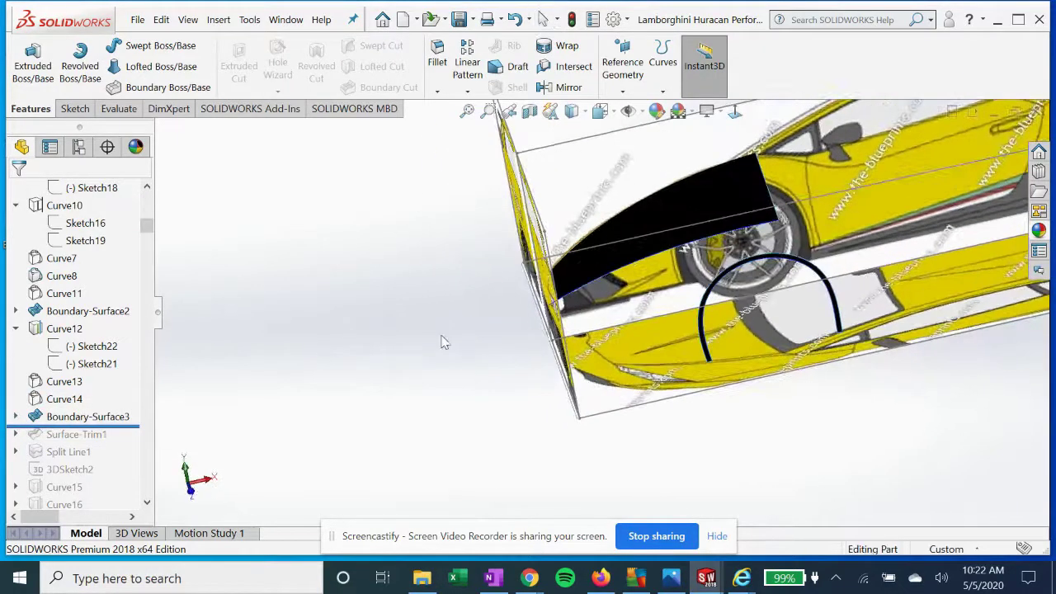
left_click(15, 417)
Open Sketch20 under Boundary-Surface3 for editing and examine its hood centreline spline normal to the side blueprint
left_click(92, 434)
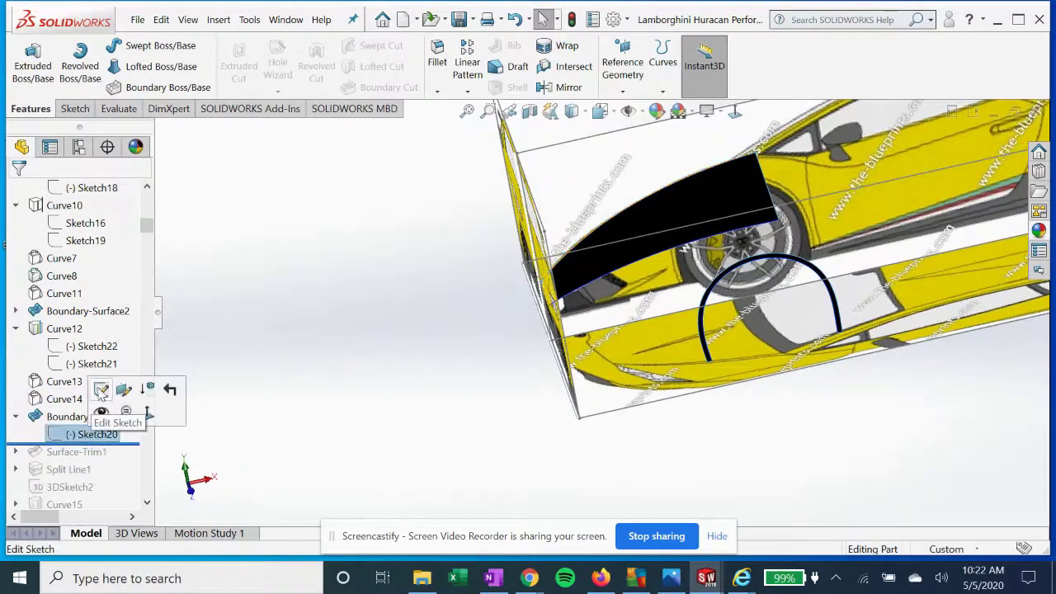
left_click(100, 390)
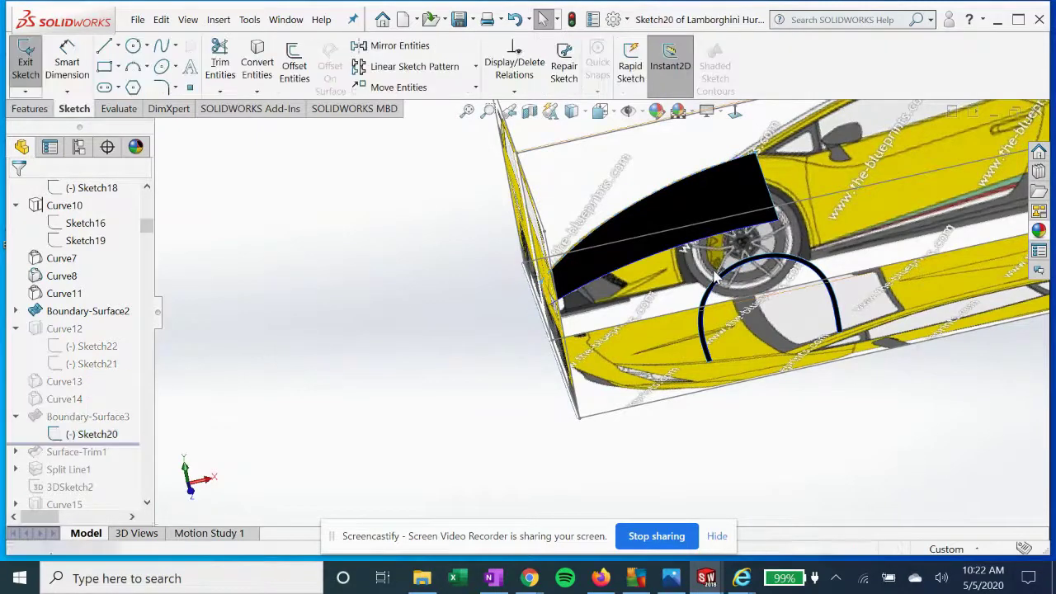
middle_click_drag(672, 217, 569, 255)
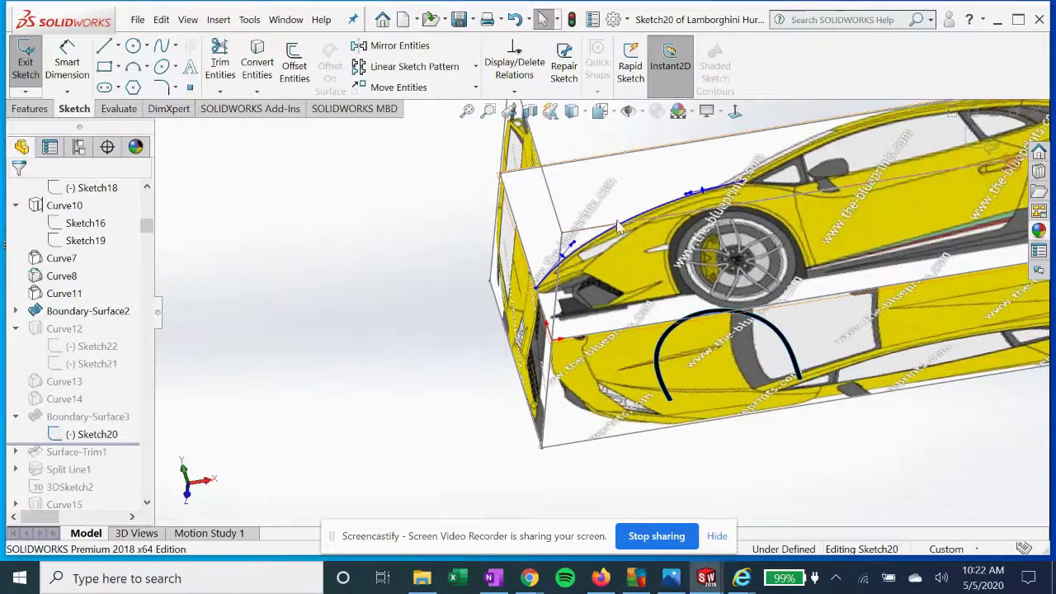
left_click(735, 111)
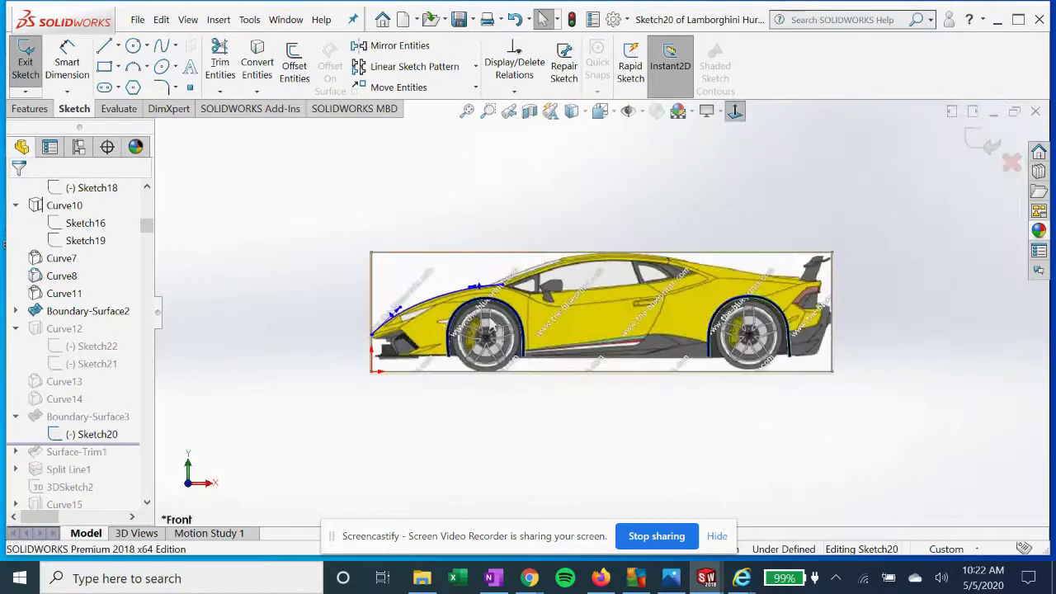
Close Sketch20 after inspecting its hood spline up close, and open the definition of Boundary-Surface3
scroll(405, 311, "down", 5)
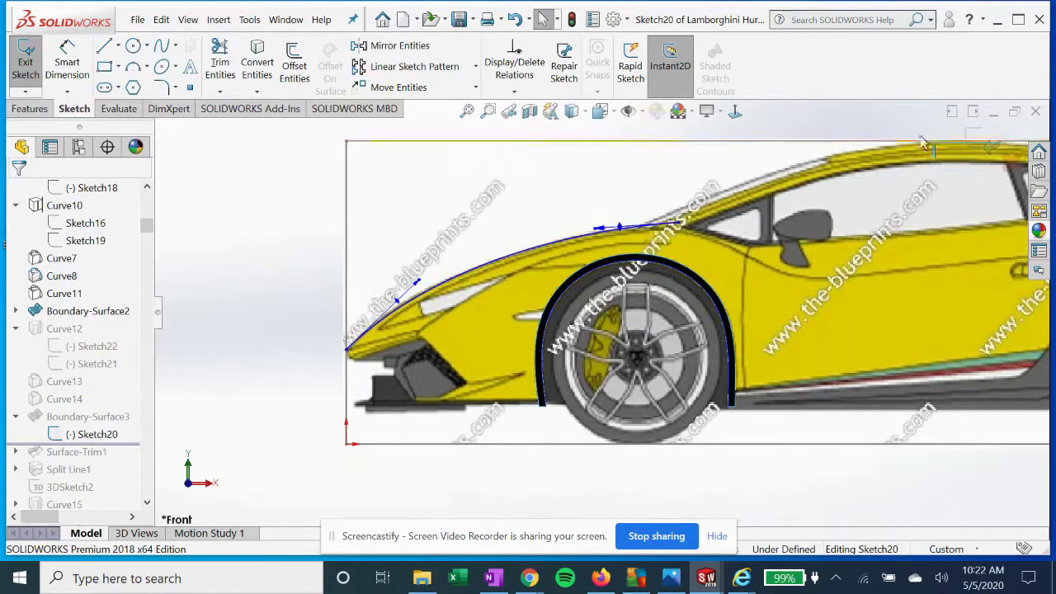
left_click(984, 142)
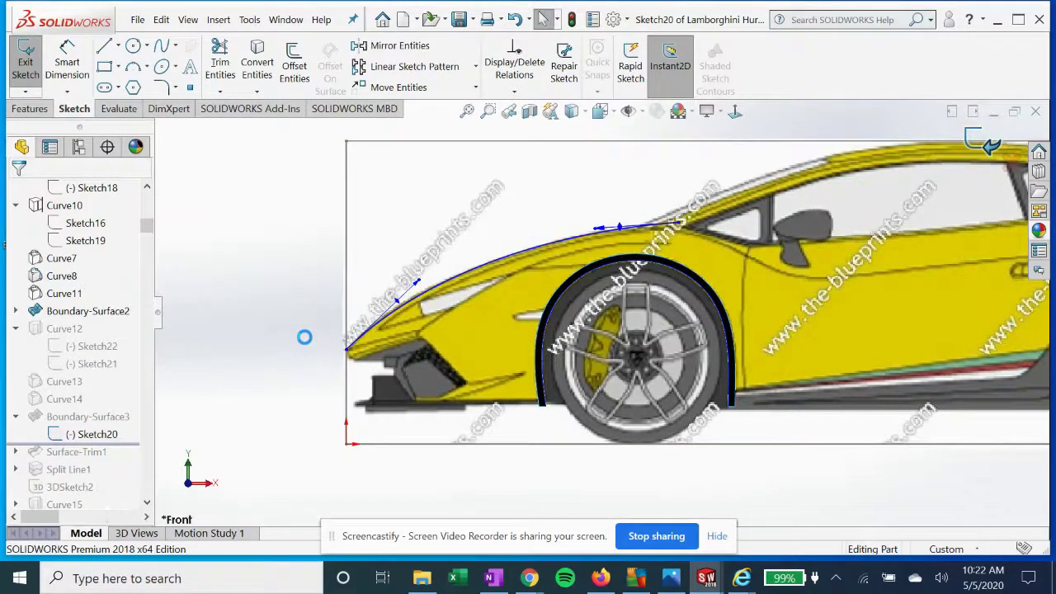
left_click(78, 416)
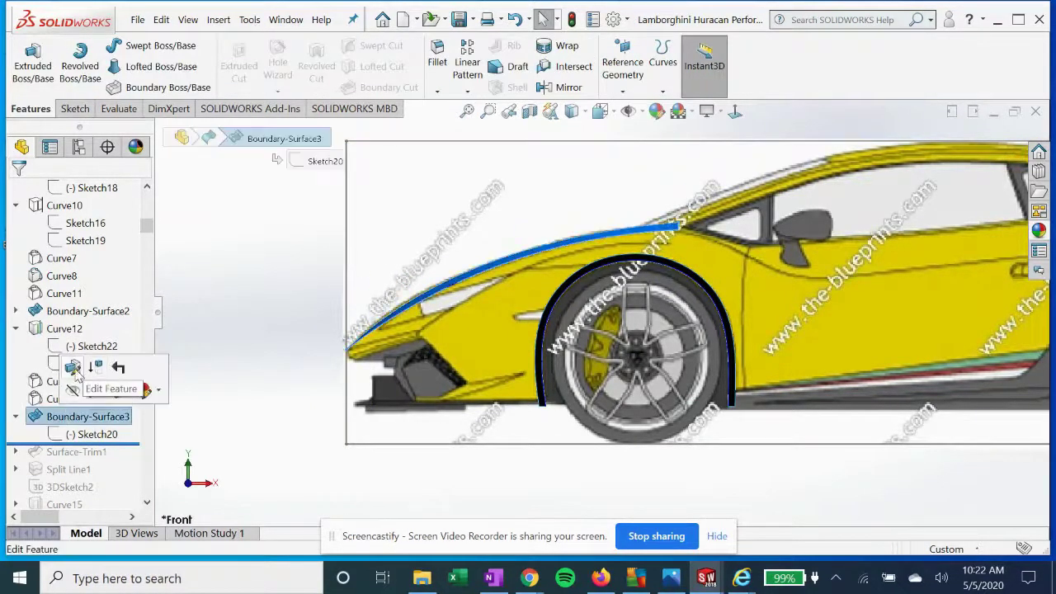
left_click(73, 369)
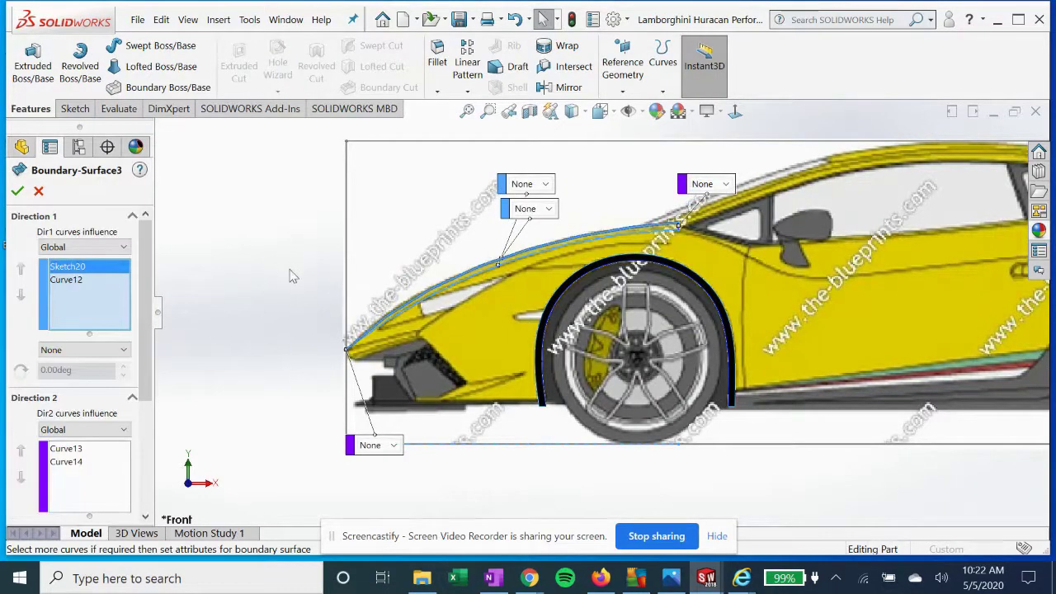
Examine Boundary-Surface3's Direction 1 curves Sketch20 and Curve12 and Direction 2 curves Curve13 and Curve14, and close its definition without changes
middle_click_drag(290, 276, 384, 334)
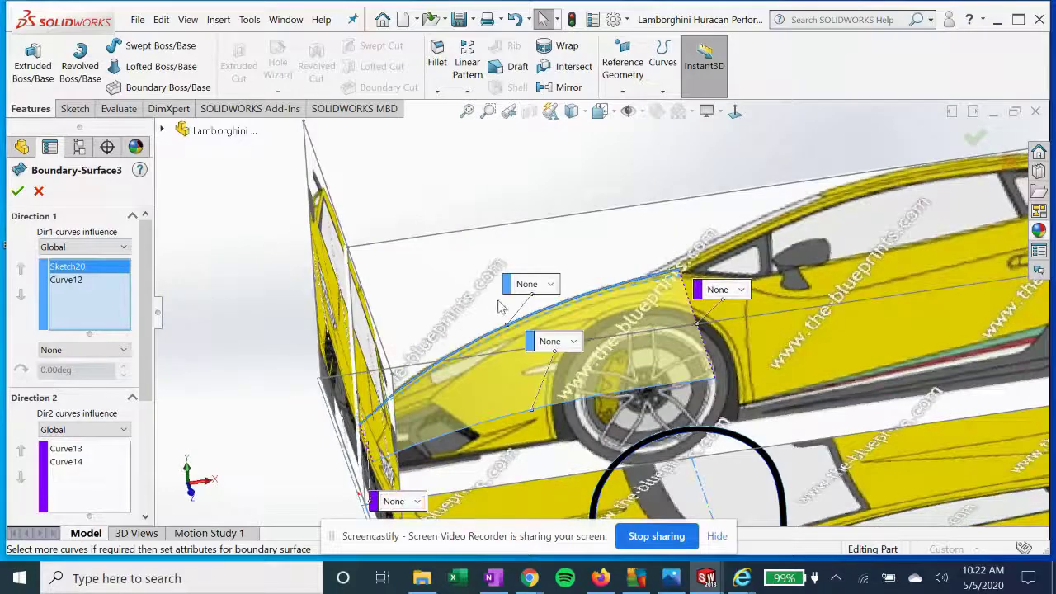
middle_click_drag(499, 302, 501, 319)
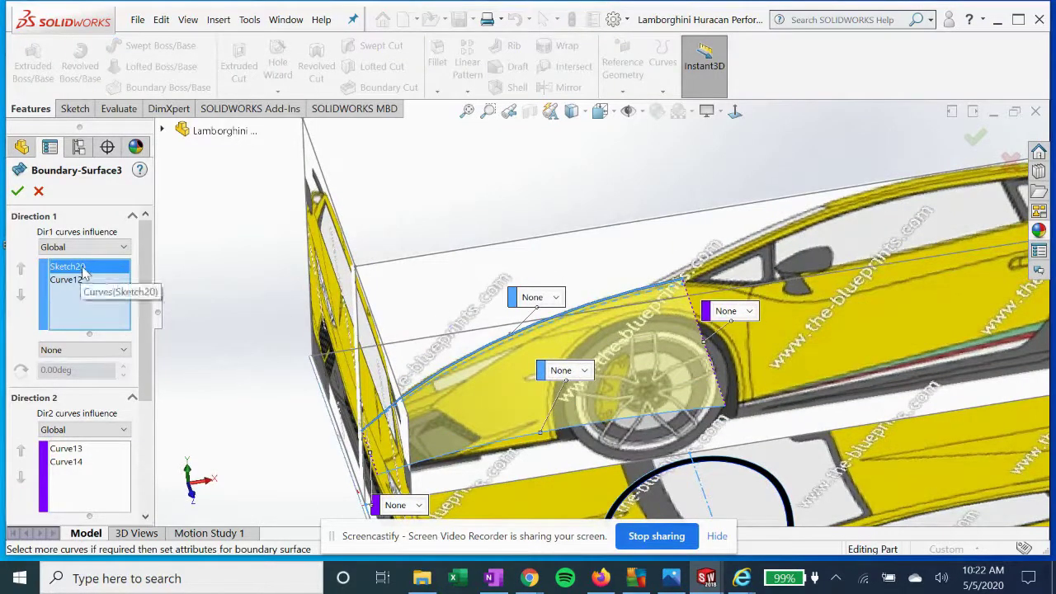
left_click(83, 281)
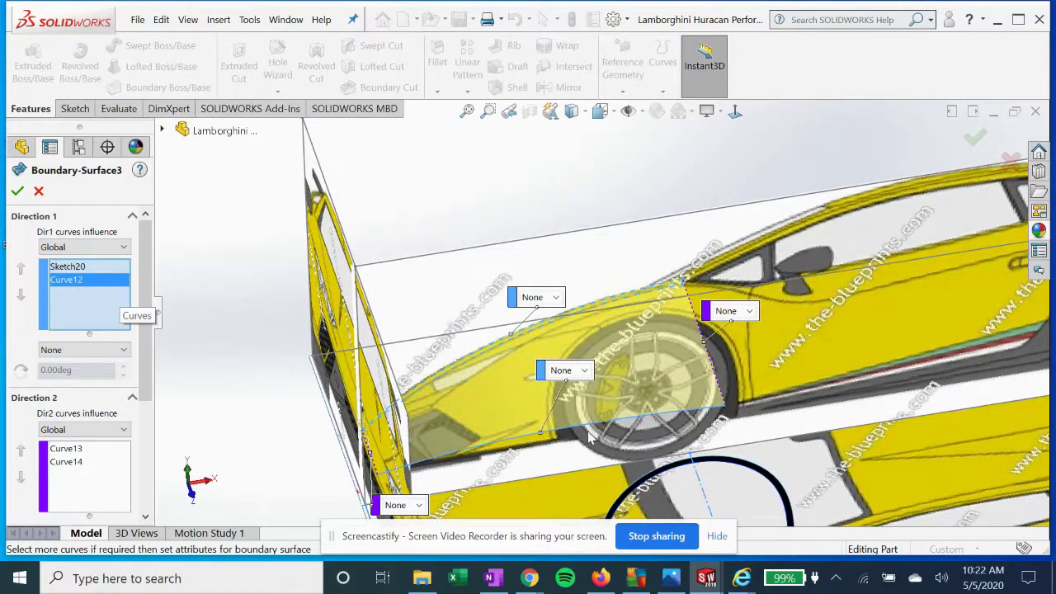
left_click(72, 450)
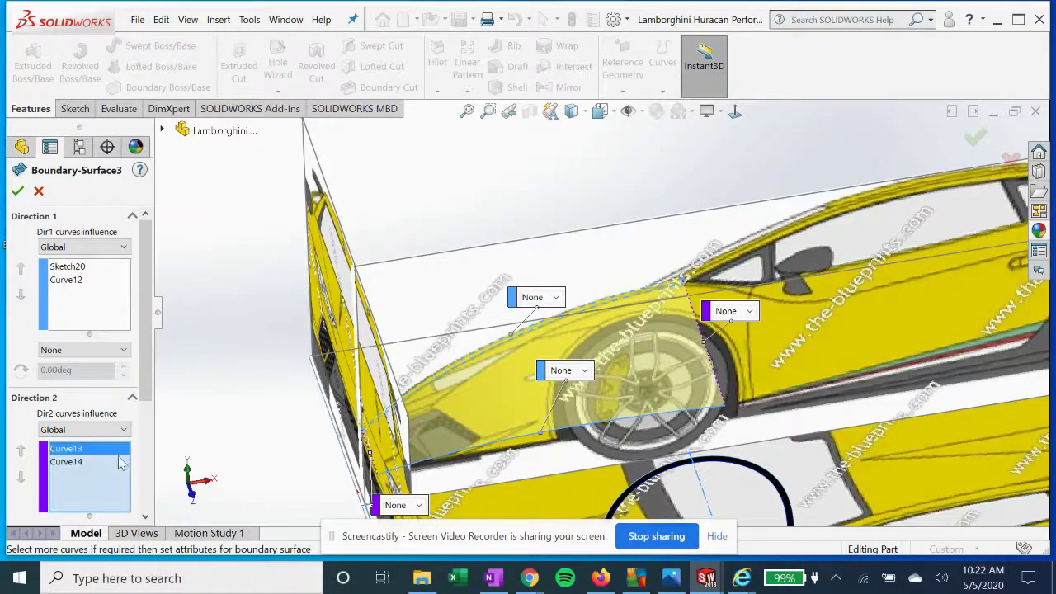
left_click(92, 462)
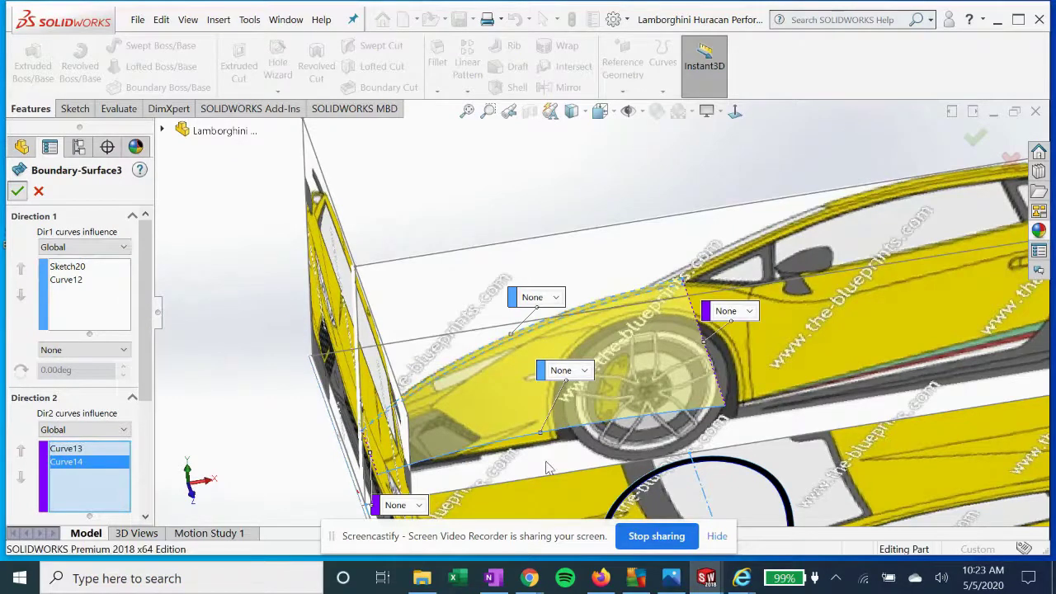
key("Return")
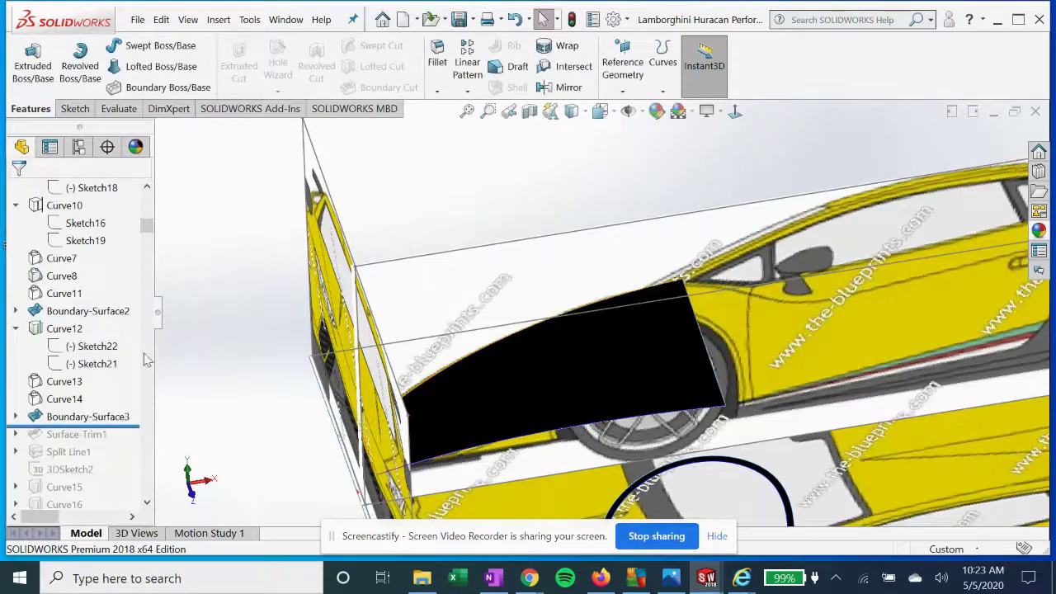
Examine the untrimmed hood surface from several angles and roll the model forward past Surface-Trim1
middle_click_drag(381, 384, 402, 322)
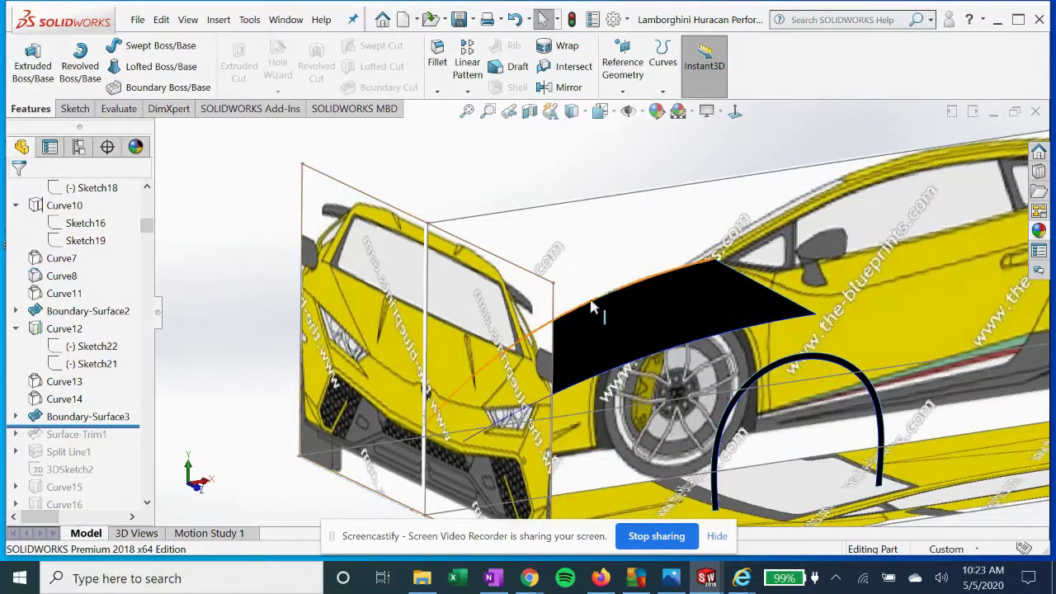
middle_click_drag(597, 314, 533, 373)
scroll(528, 369, "up", 1)
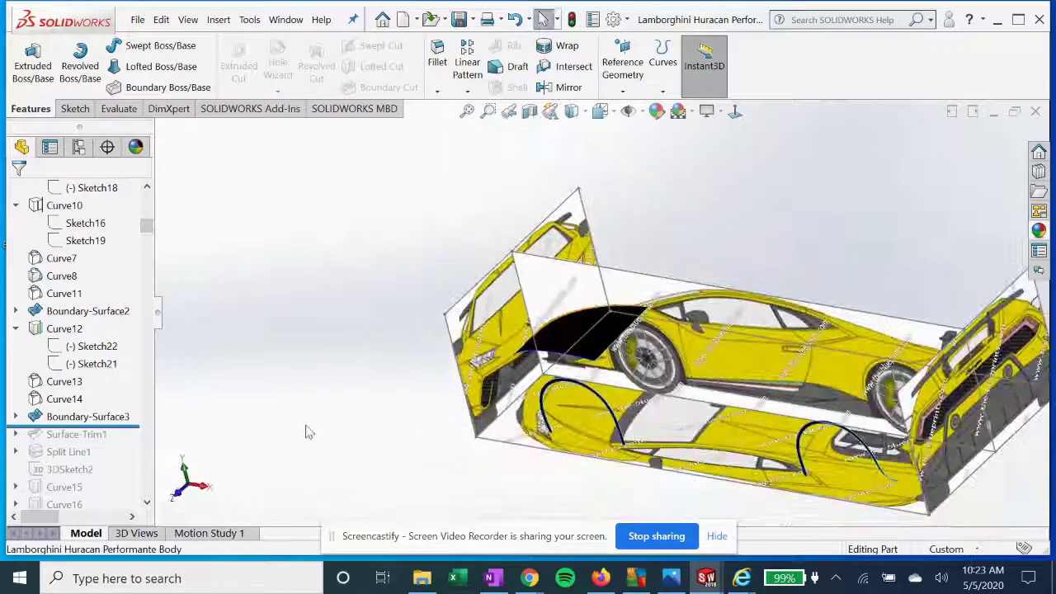
left_click_drag(132, 426, 132, 437)
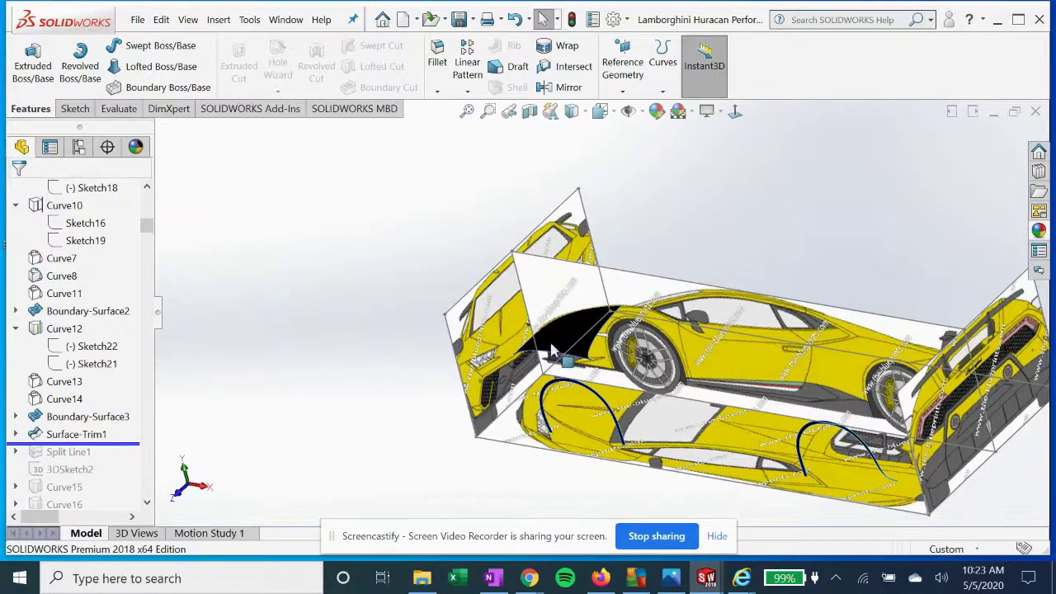
Open Sketch23 under Surface-Trim1 for editing and examine its trim splines against the hood surface, normal to the top blueprint and in 3D
left_click(16, 434)
left_click(92, 452)
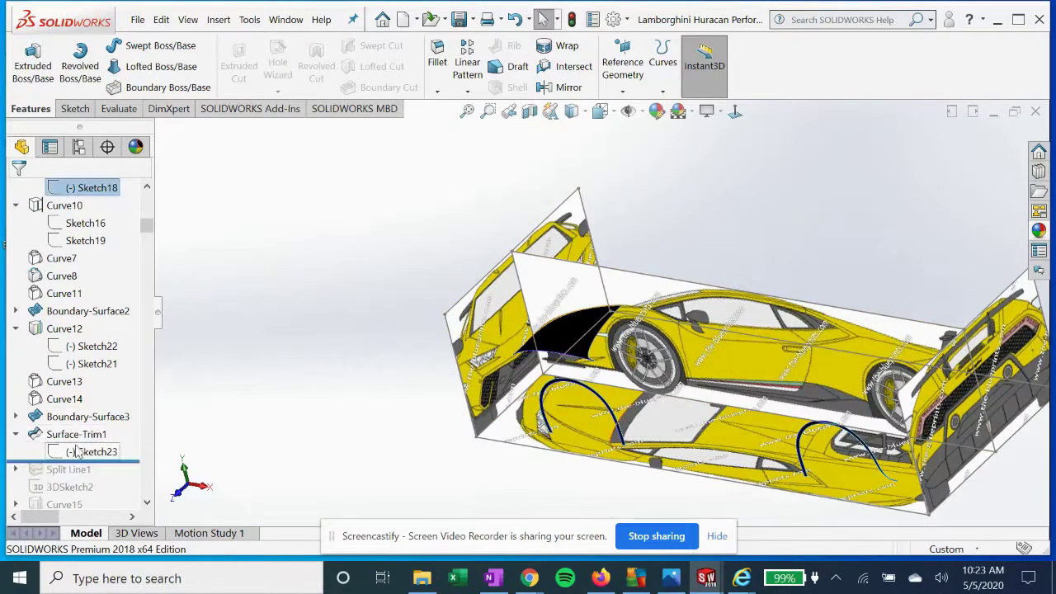
left_click(90, 402)
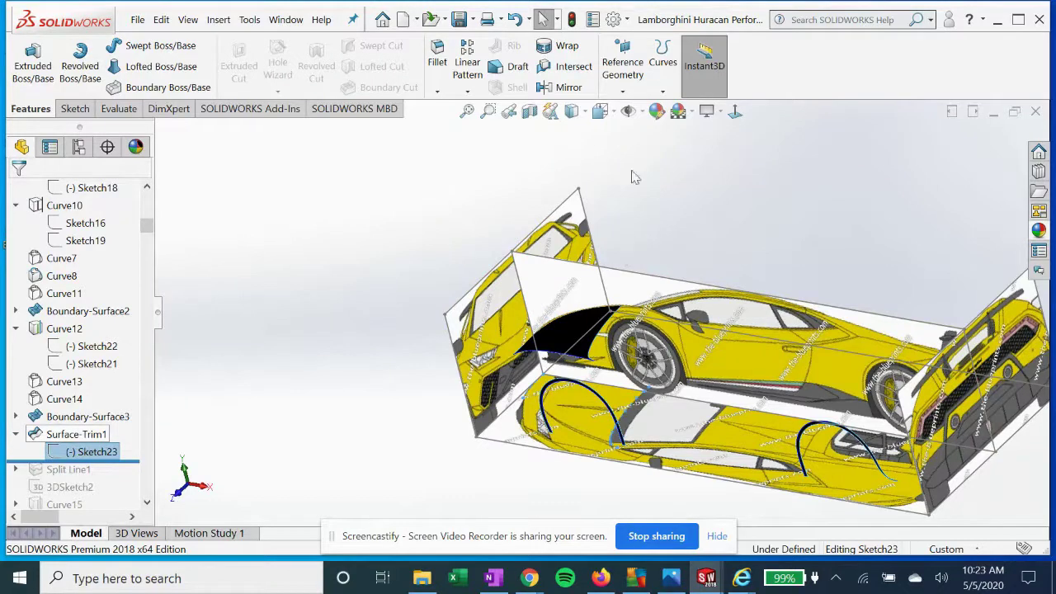
left_click(736, 113)
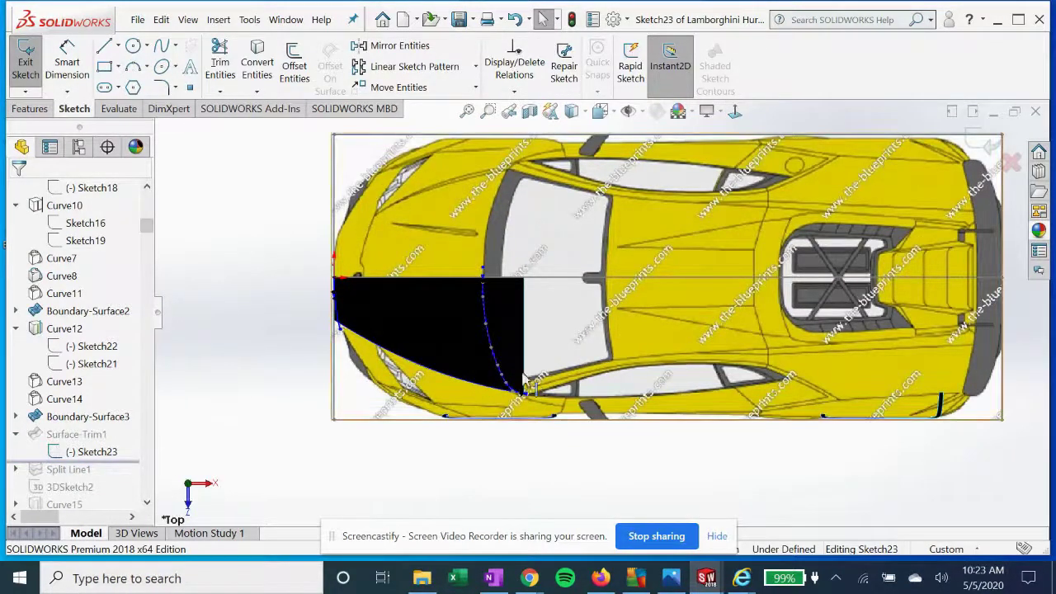
scroll(489, 326, "up", 2)
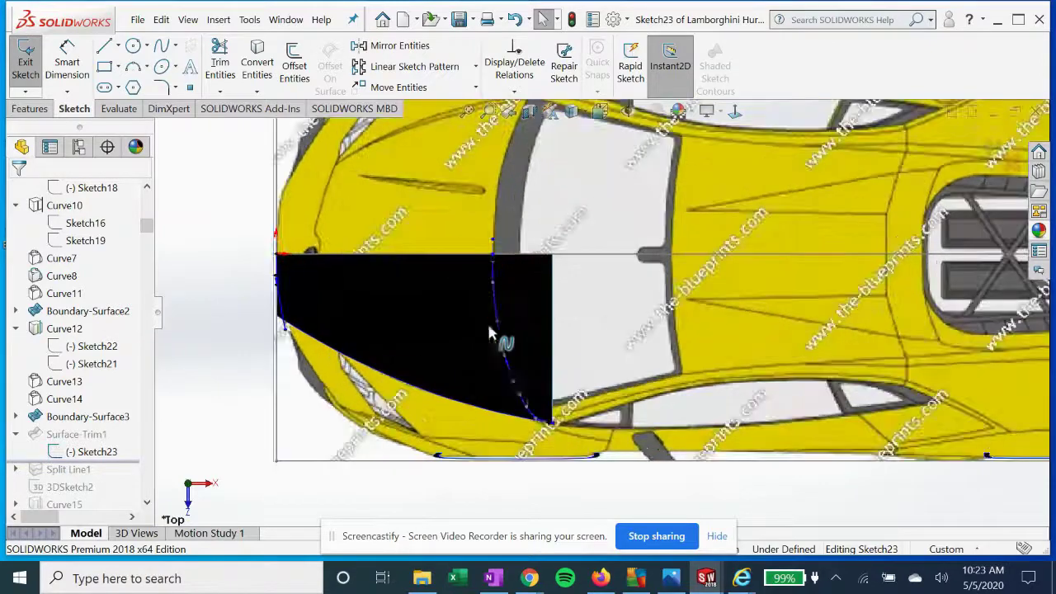
middle_click_drag(569, 440, 513, 427)
left_click(543, 19)
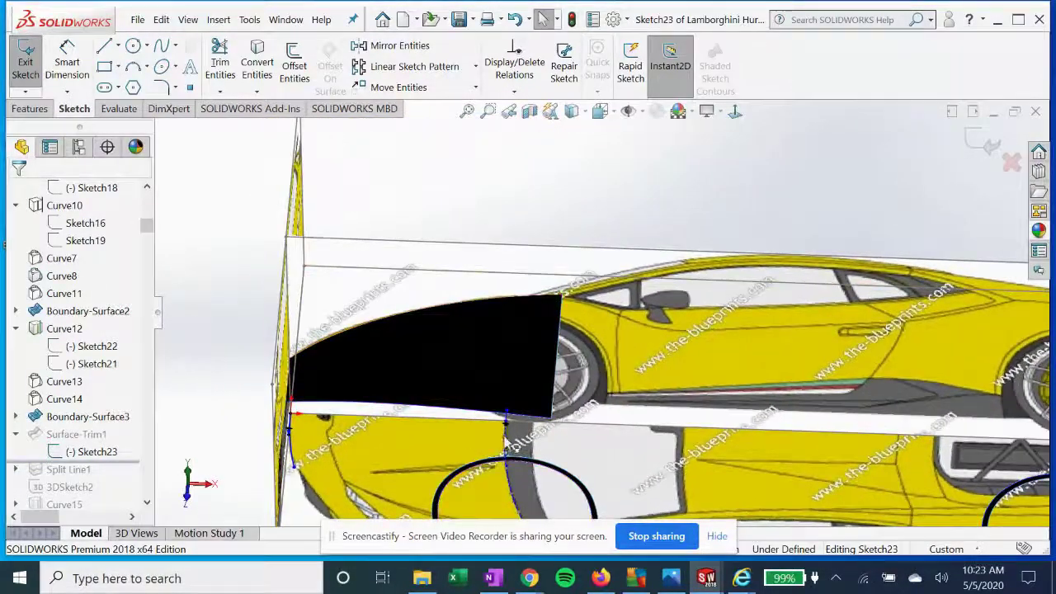
Examine the trim curves of Sketch23 against the hood surface in a view normal to the sketch, and exit the sketch
left_click(735, 110)
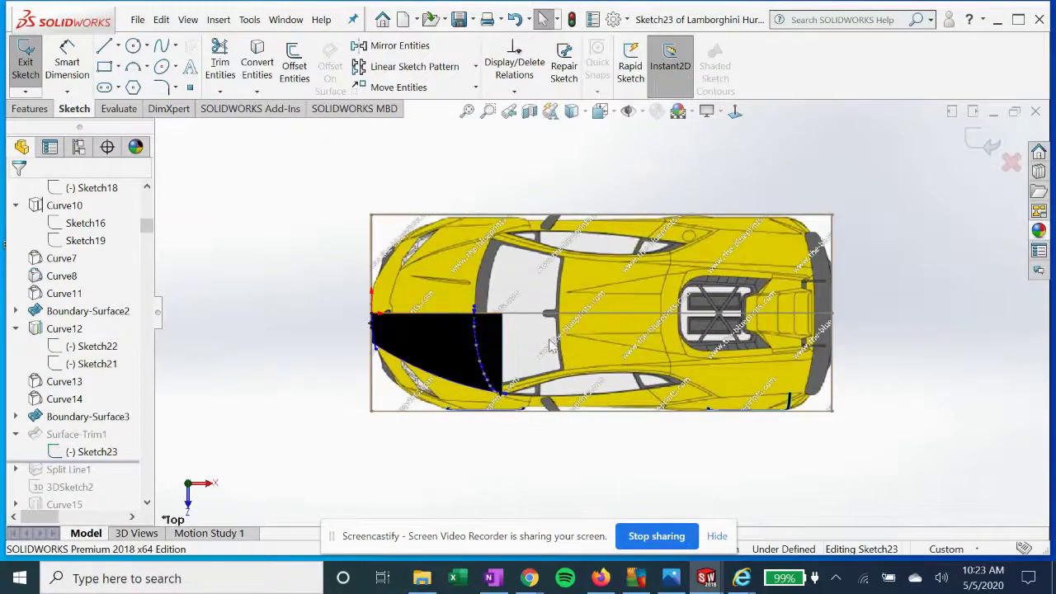
scroll(500, 375, "down", 1)
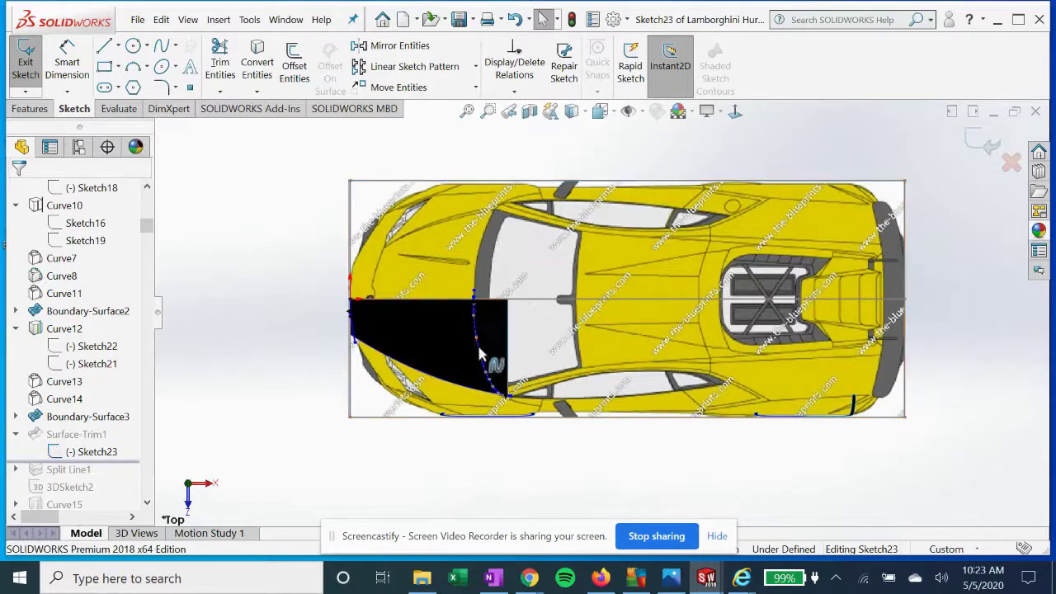
scroll(496, 363, "down", 3)
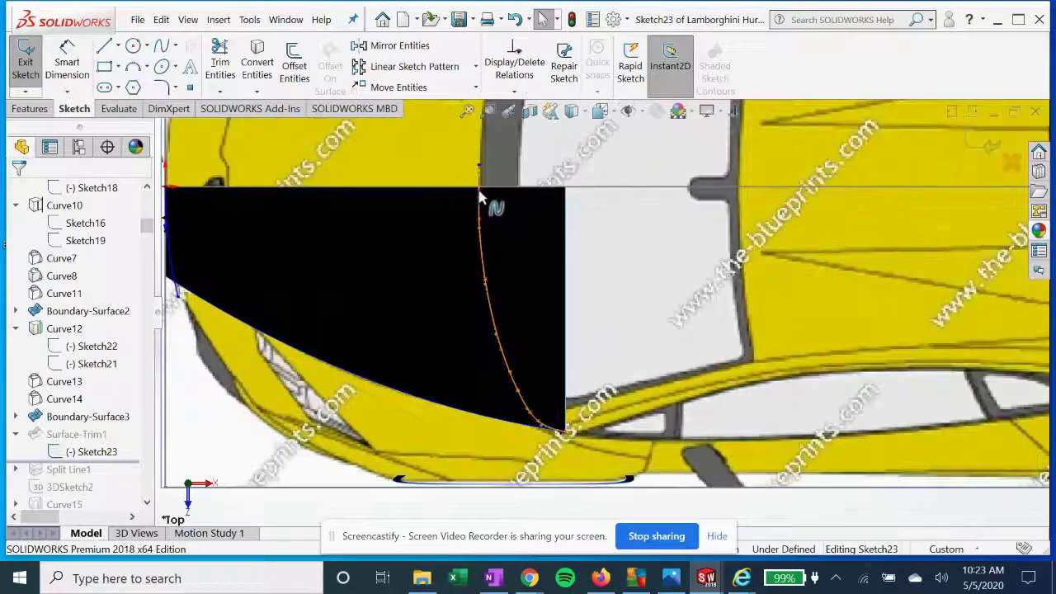
scroll(564, 423, "down", 3)
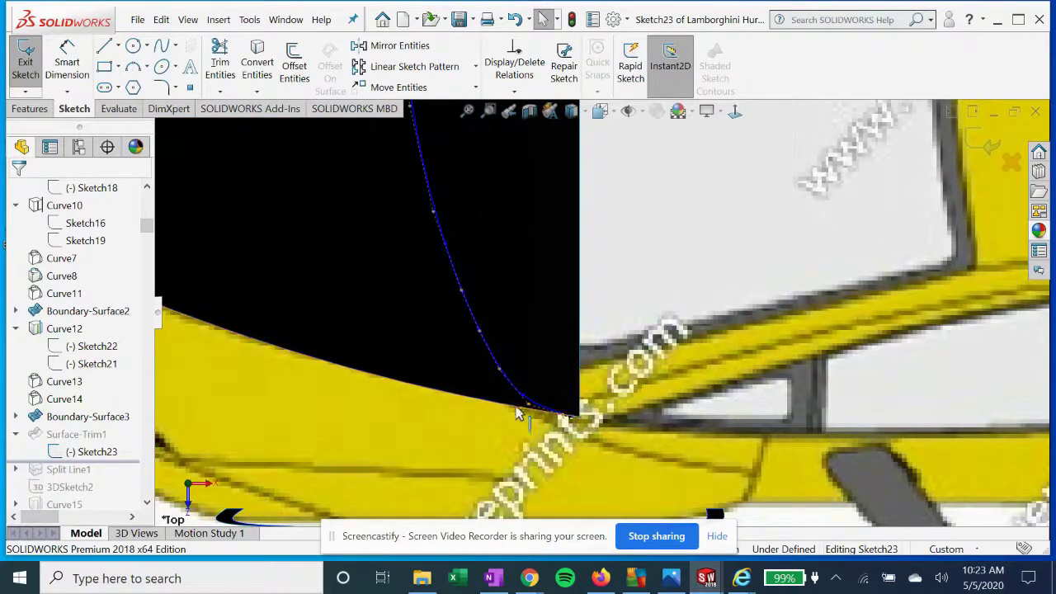
scroll(570, 416, "up", 3)
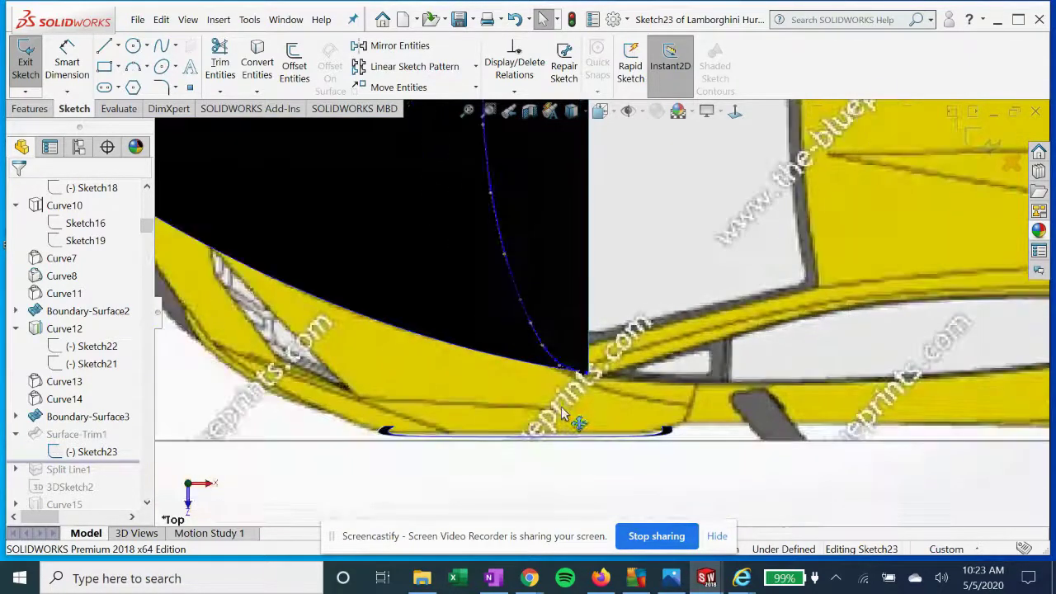
scroll(627, 248, "up", 2)
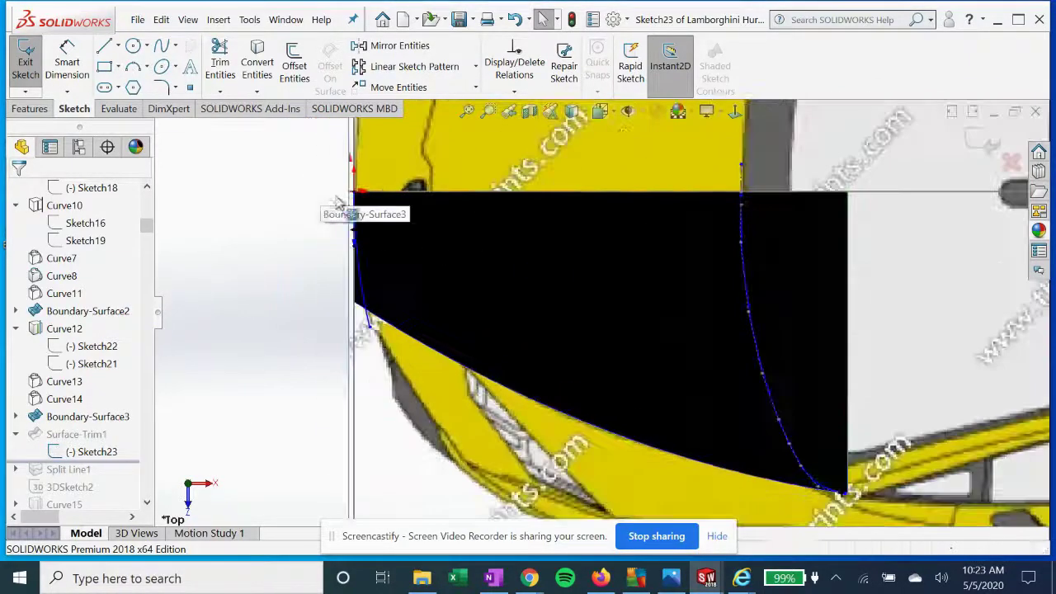
scroll(330, 206, "down", 2)
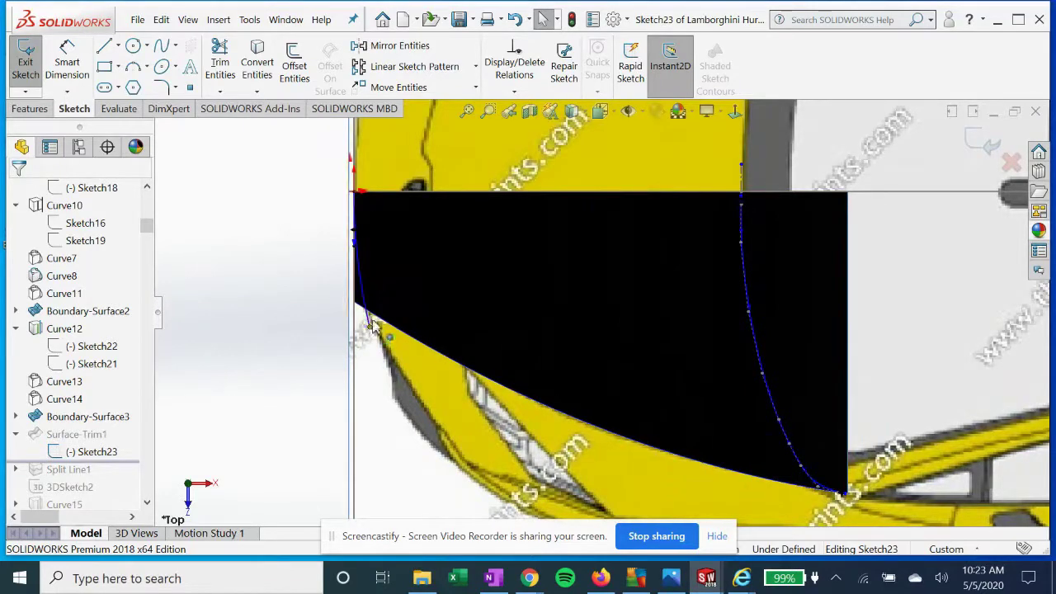
scroll(578, 256, "up", 2)
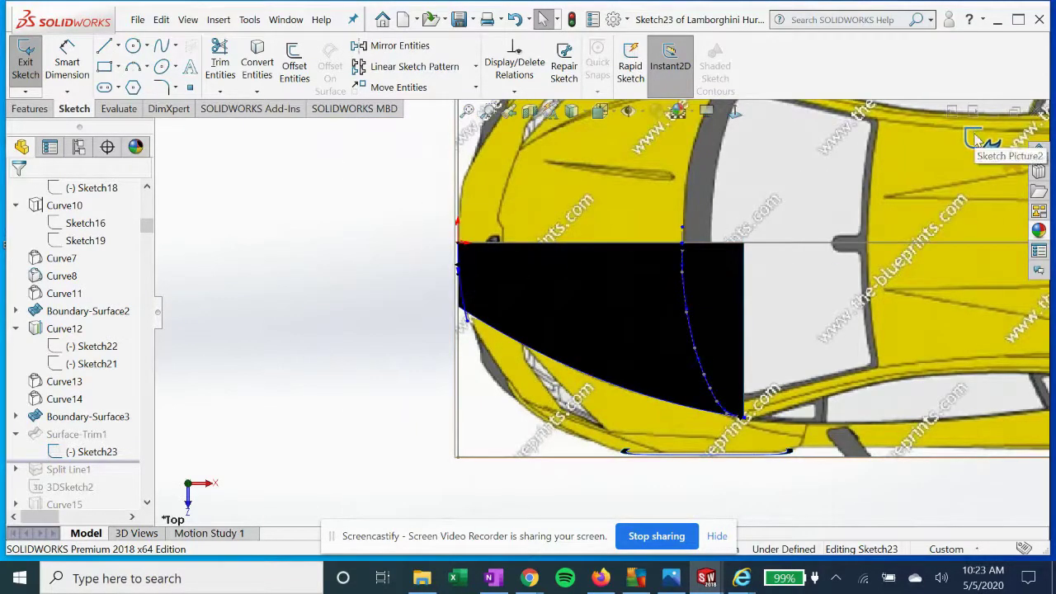
left_click(977, 141)
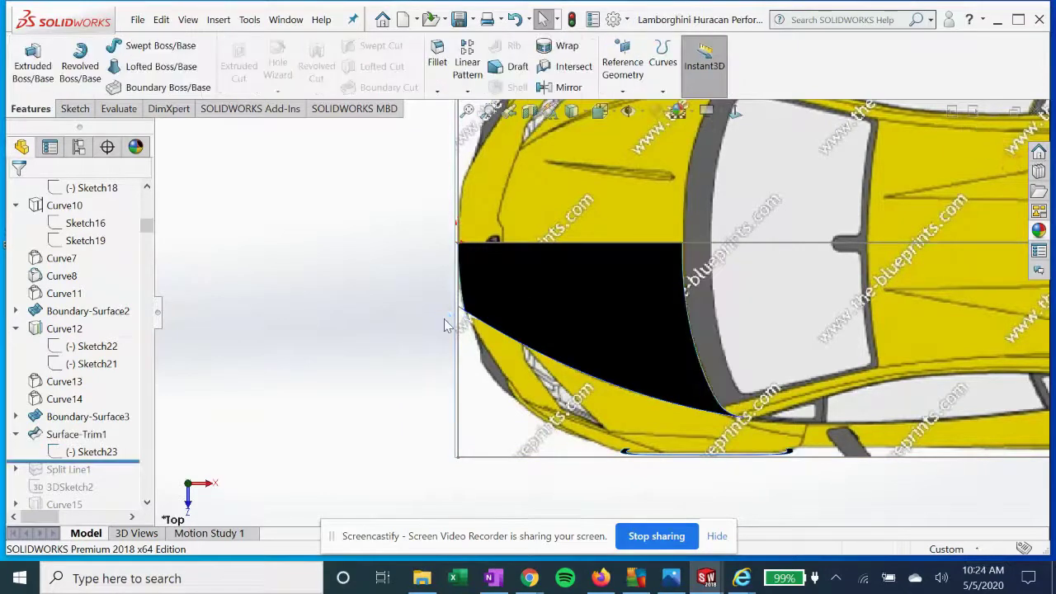
Open the Surface-Trim1 definition, review its trim tool sketch and the surface pieces to remove, and close it
left_click(76, 434)
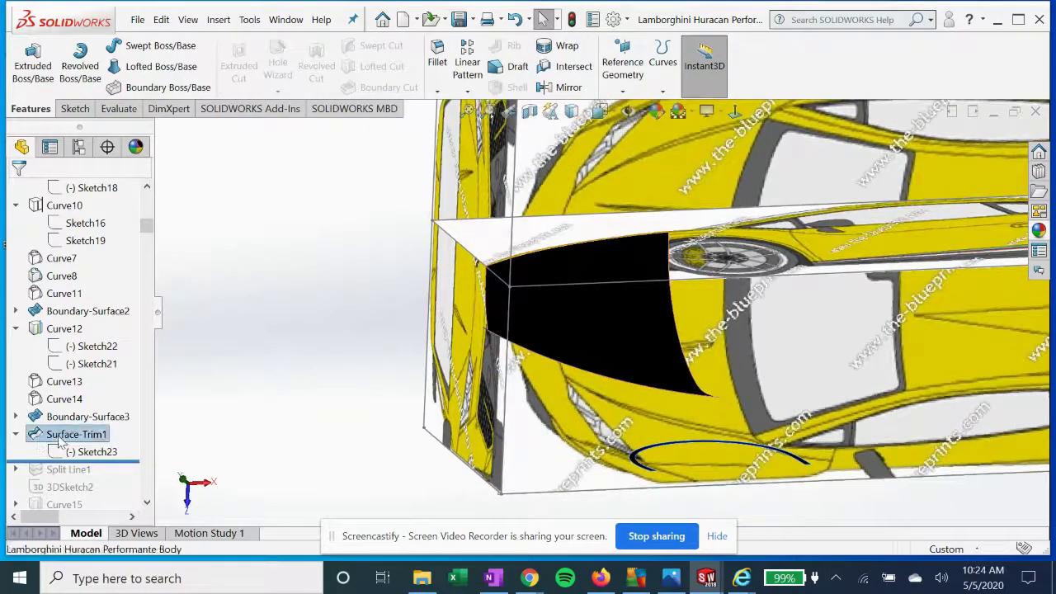
left_click(74, 394)
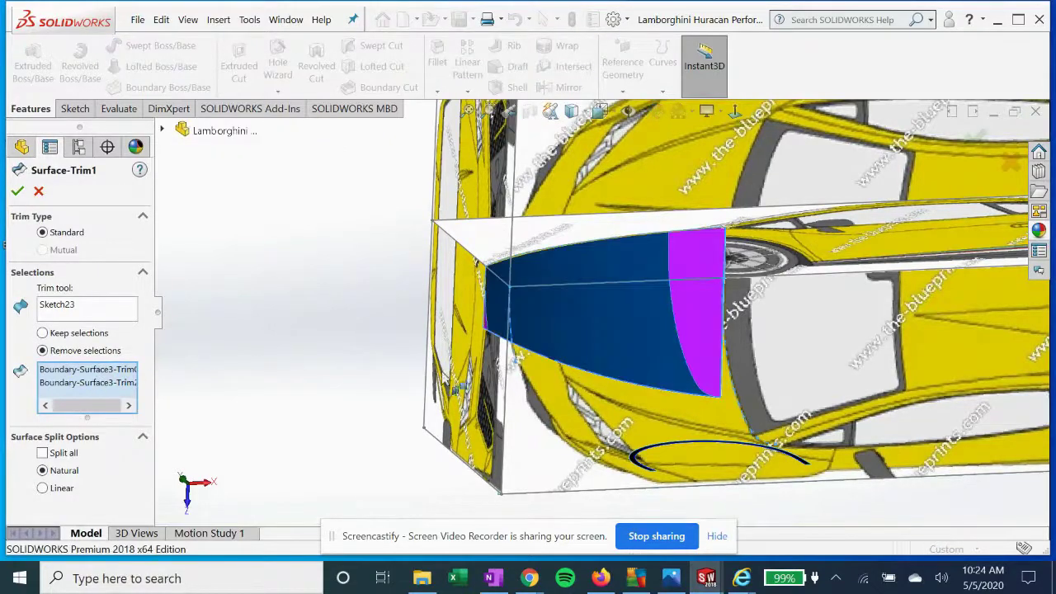
middle_click_drag(487, 354, 481, 274)
left_click(61, 307)
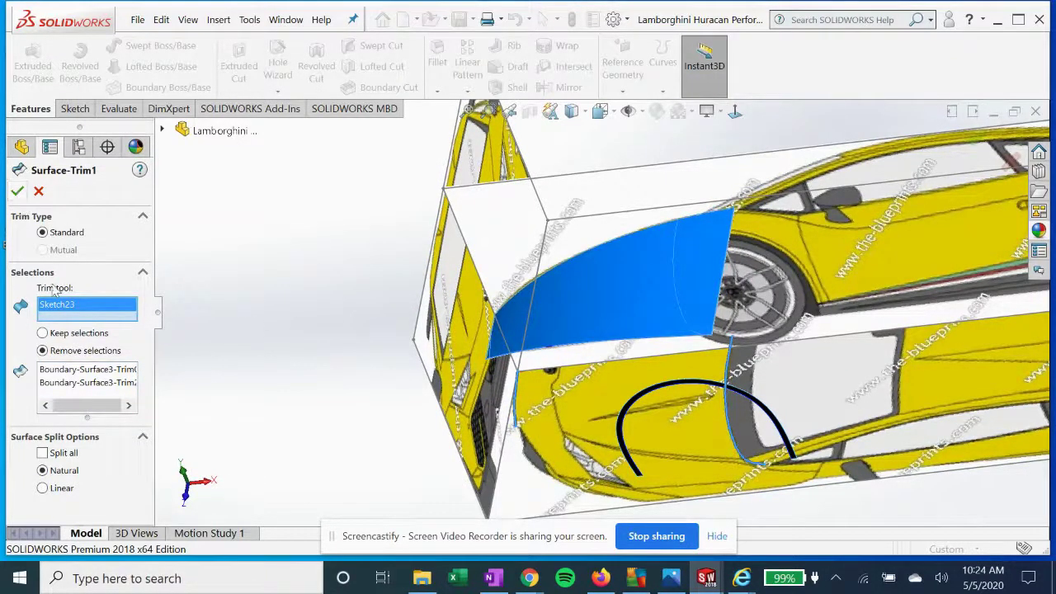
left_click(76, 378)
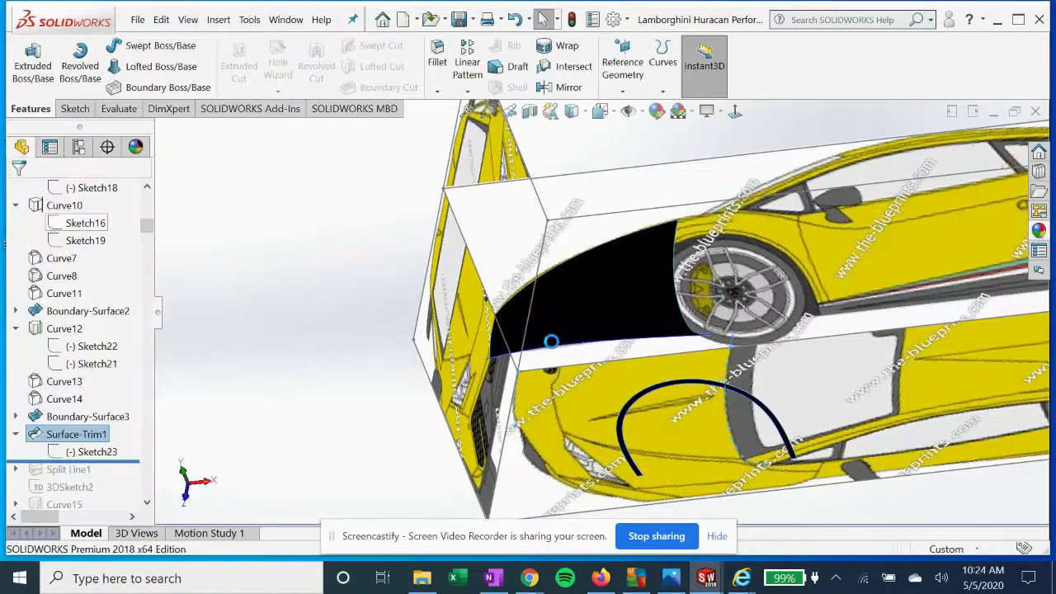
Roll the feature history forward to include Split Line1 after the hood surface trim
middle_click_drag(552, 340, 561, 313)
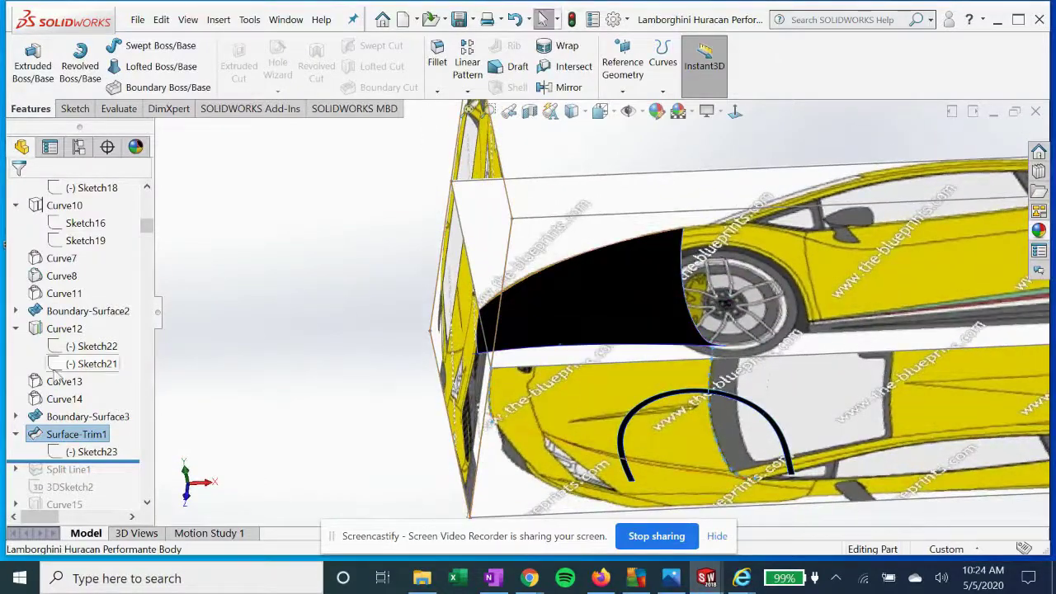
scroll(87, 373, "down", 2)
left_click_drag(127, 356, 123, 377)
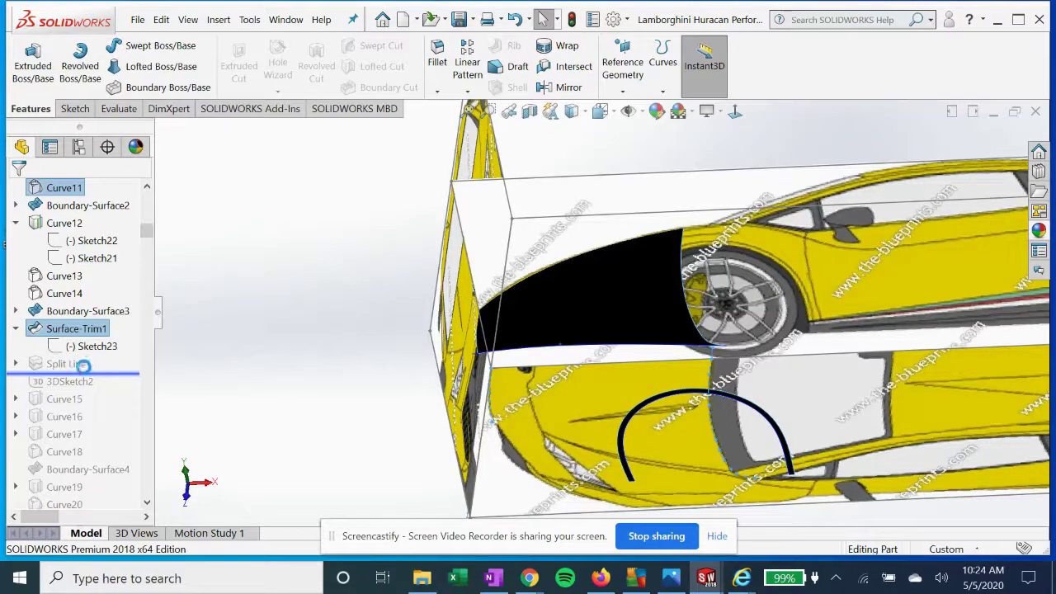
left_click_drag(84, 366, 70, 368)
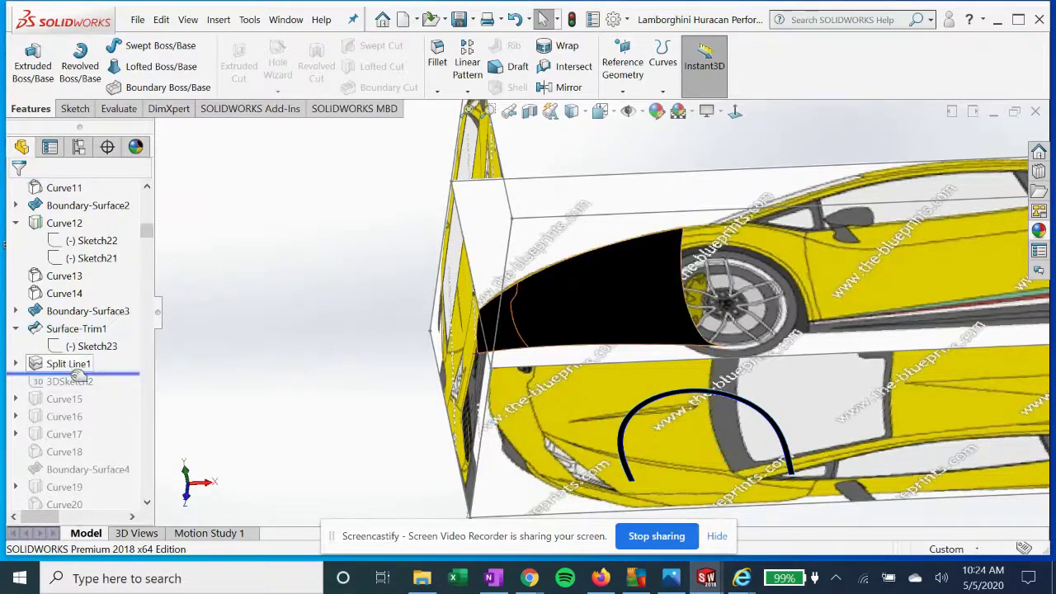
Open Sketch24 under Split Line1 for editing and orient the view normal to the sketch plane
left_click(70, 364)
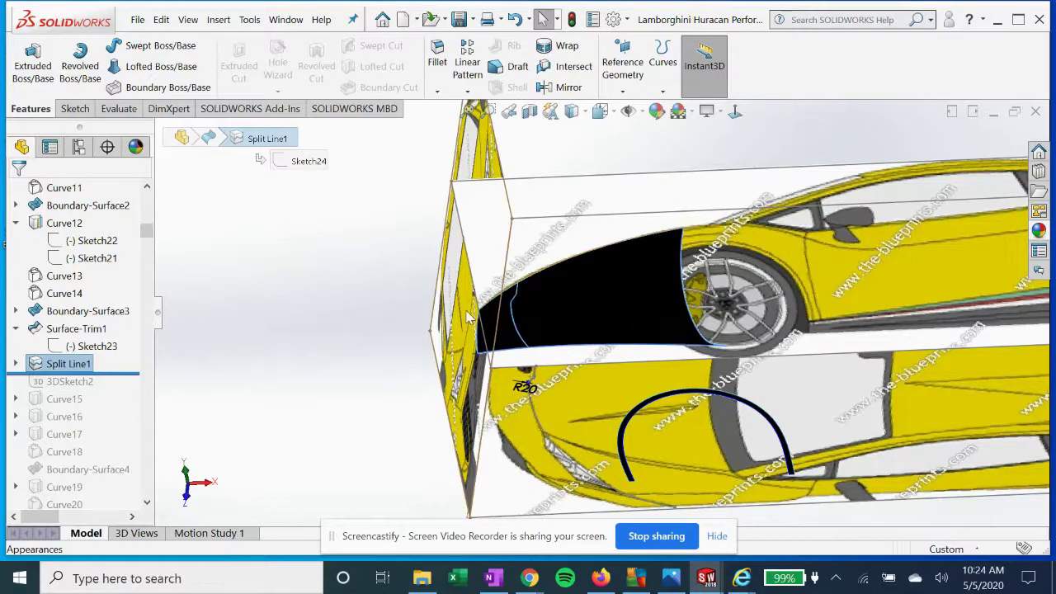
left_click(15, 364)
left_click(93, 381)
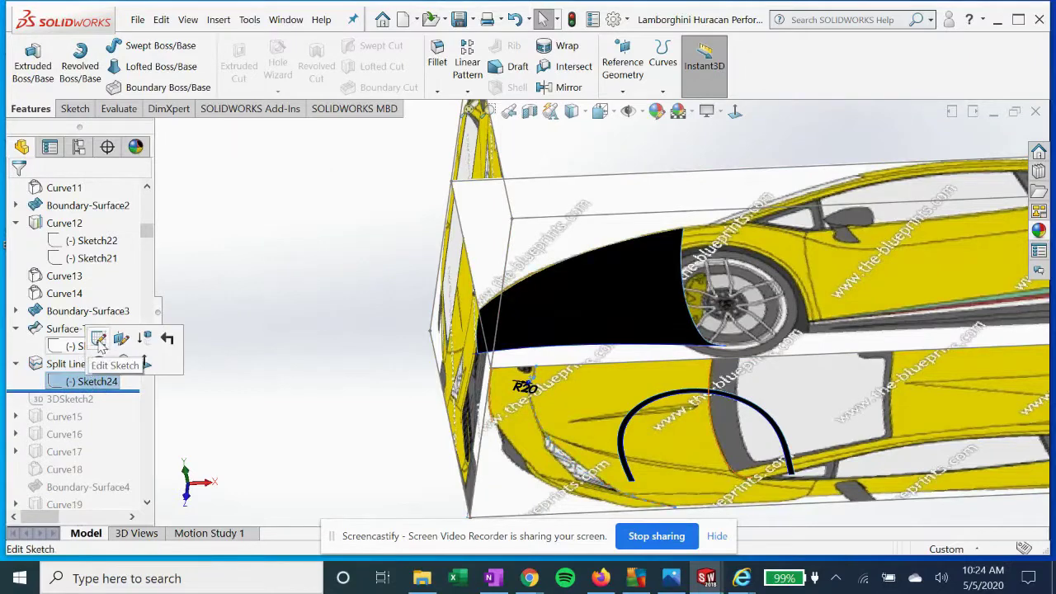
left_click(98, 340)
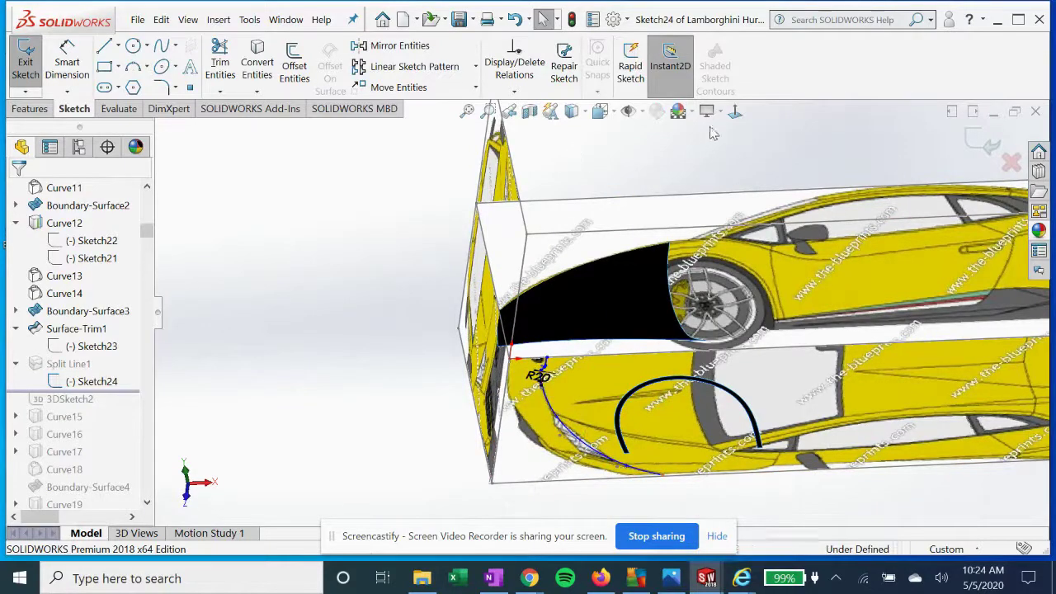
left_click(734, 112)
left_click(735, 112)
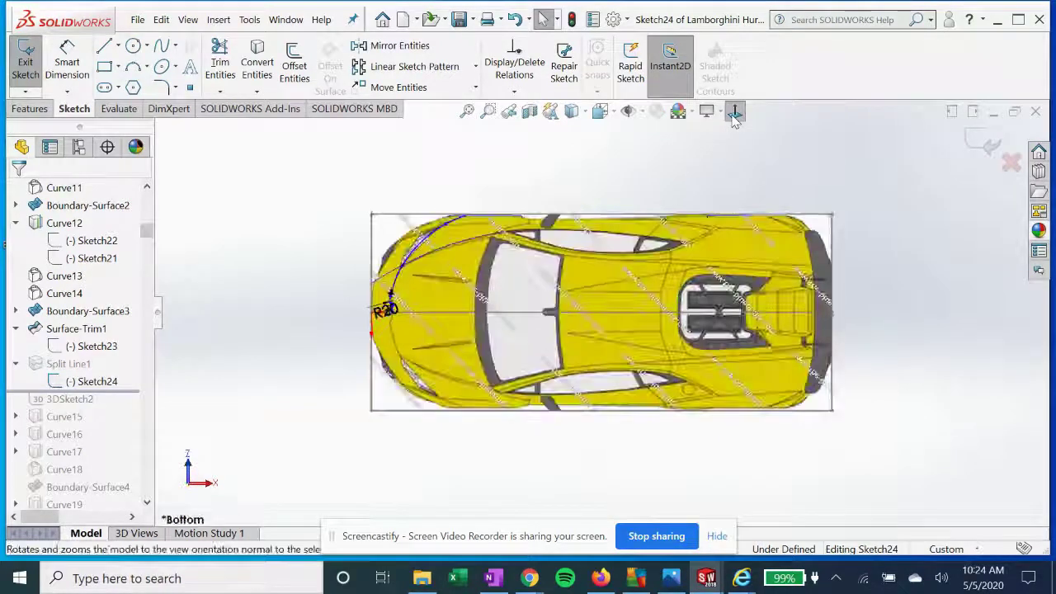
Examine the split profile from the R20 arc near the nose emblem to the fender edge, flip the view to the top, and exit the sketch
scroll(407, 337, "down", 4)
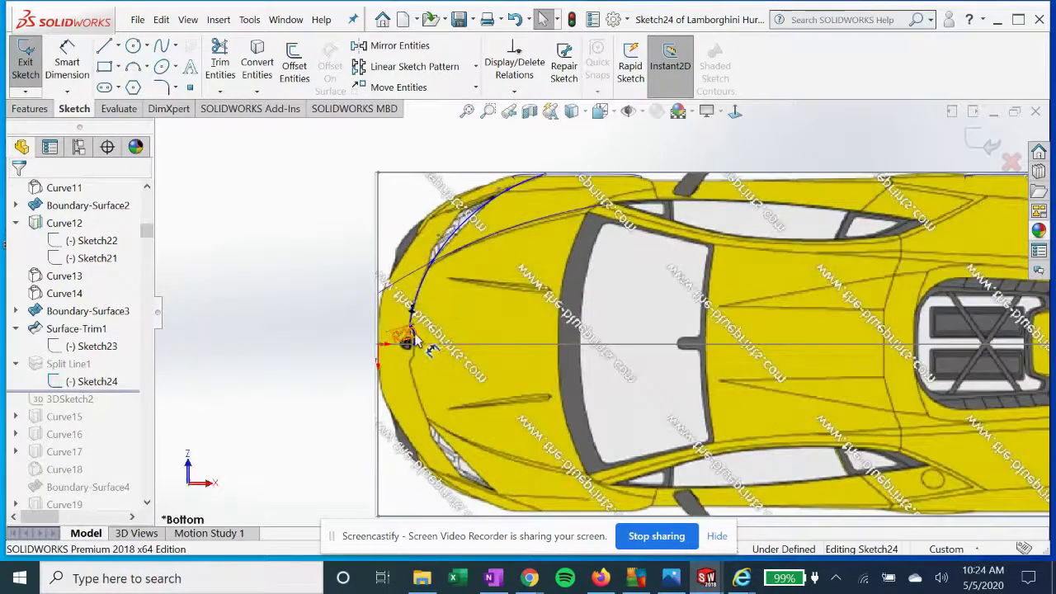
scroll(409, 338, "down", 3)
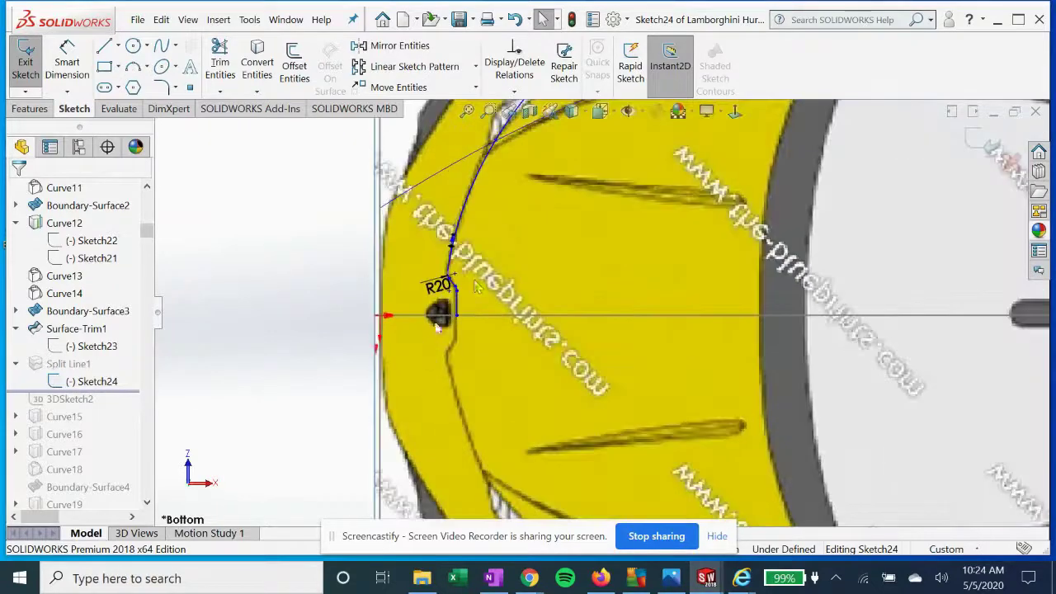
scroll(477, 286, "down", 6)
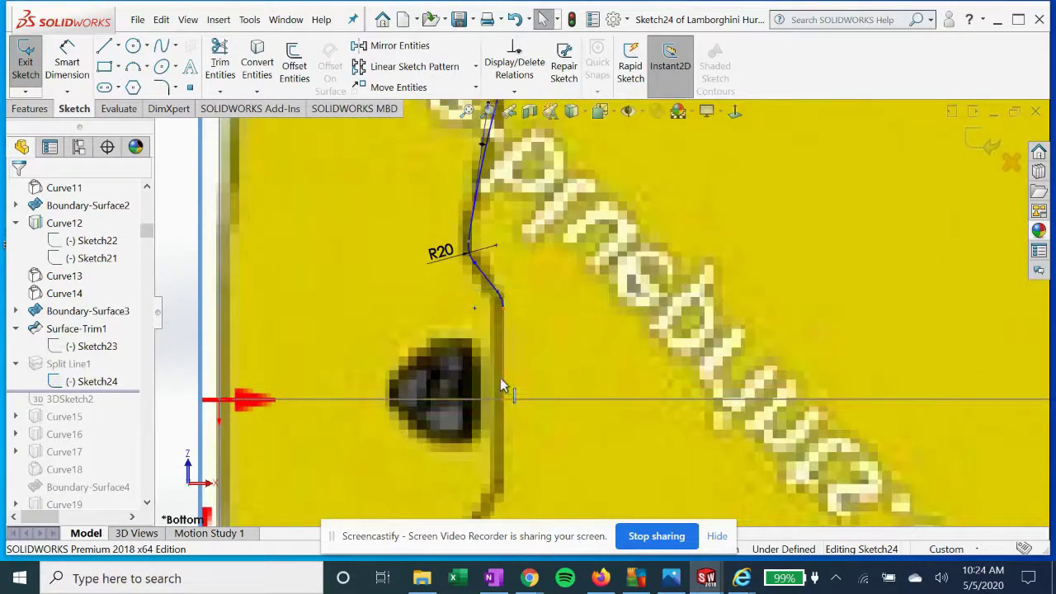
scroll(502, 384, "up", 3)
scroll(547, 288, "up", 2)
scroll(621, 182, "up", 2)
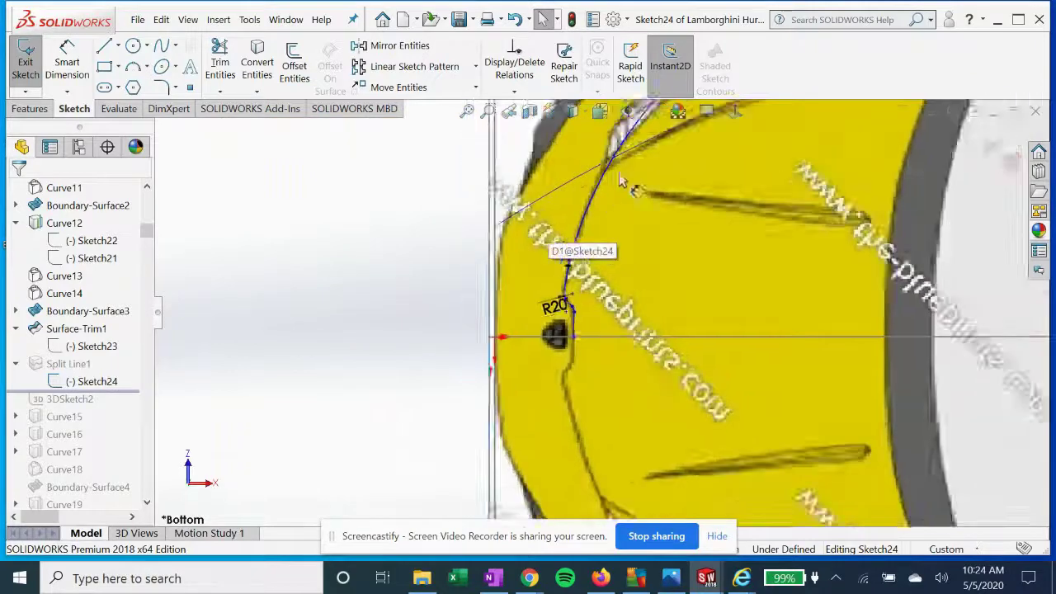
scroll(724, 135, "up", 3)
scroll(726, 149, "down", 2)
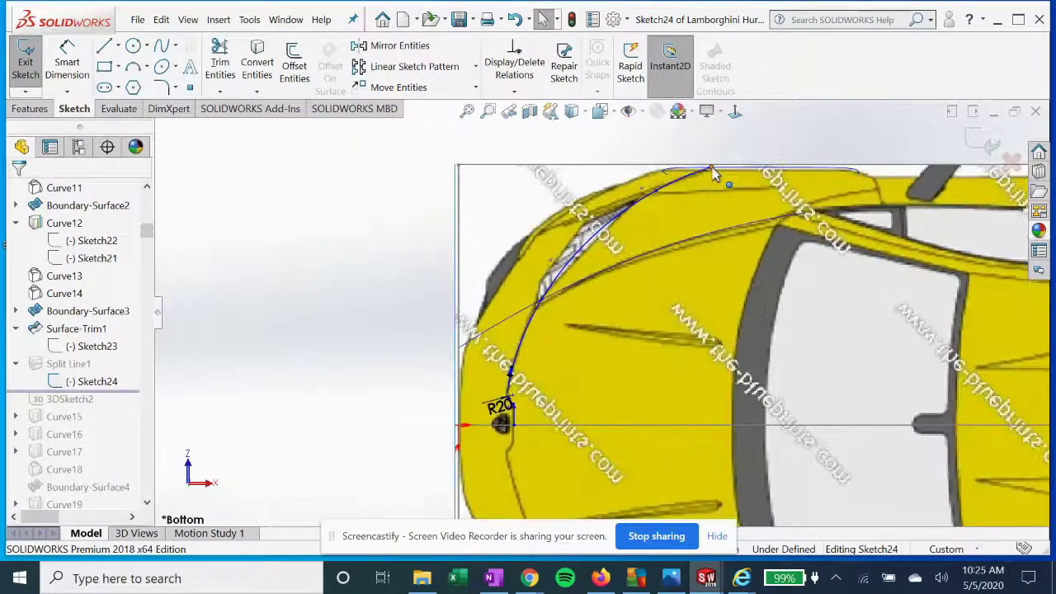
scroll(715, 173, "down", 2)
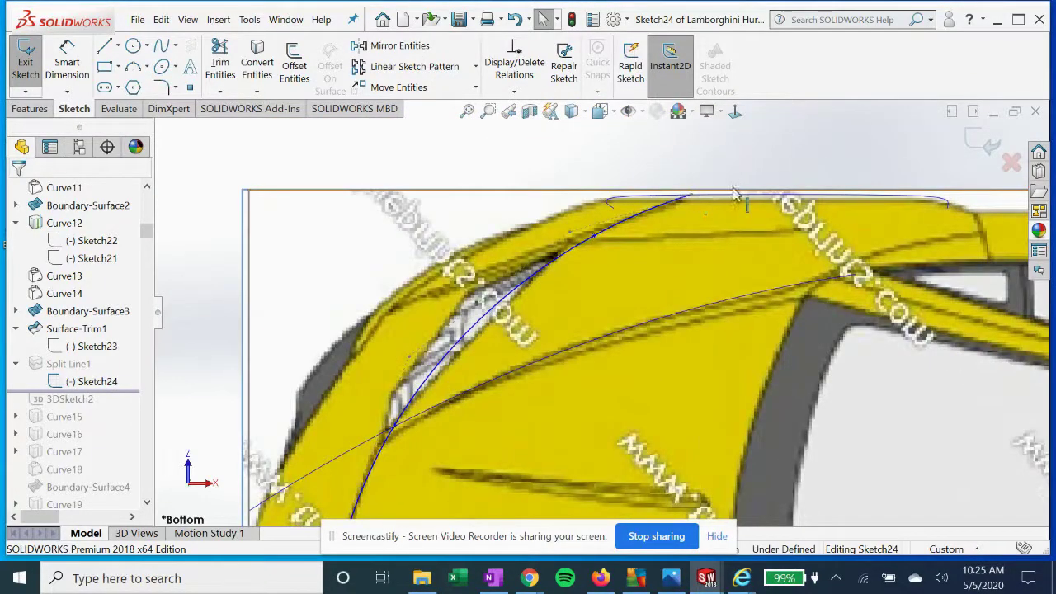
left_click(735, 110)
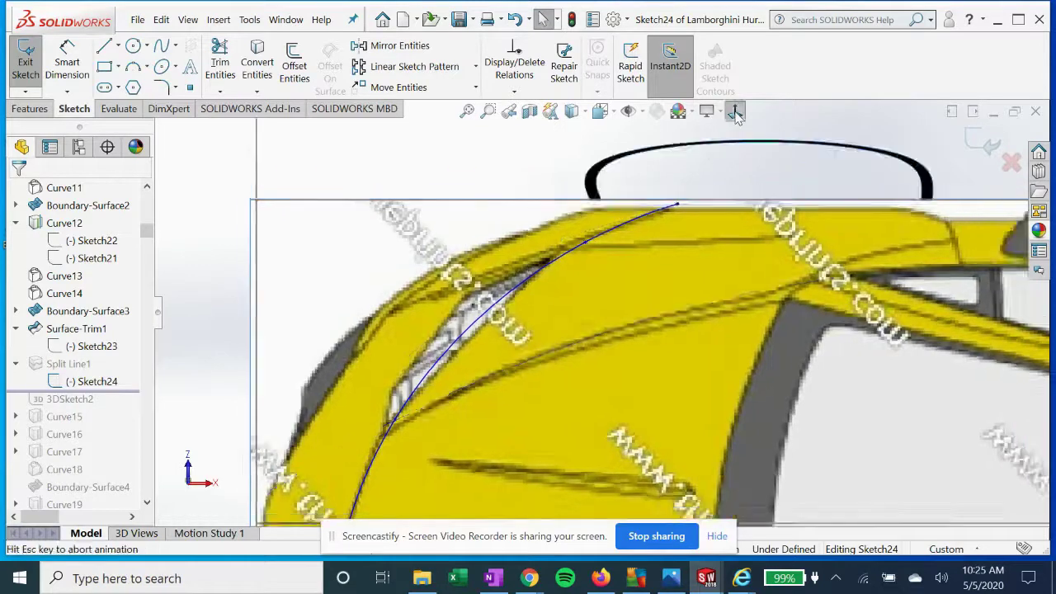
scroll(466, 372, "down", 2)
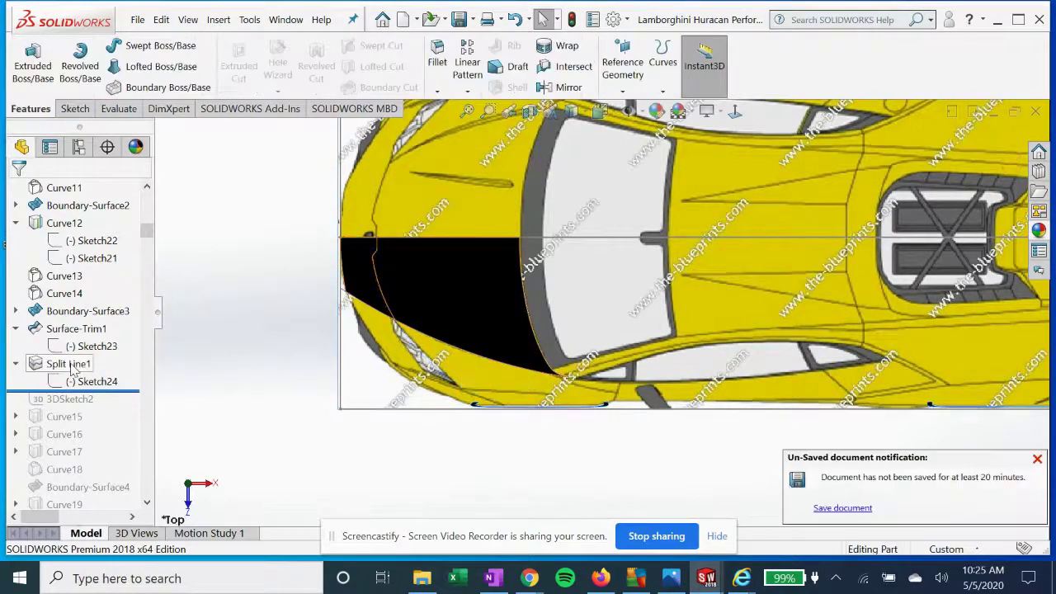
Open the Split Line1 definition, review its projected sketch and the hood face to split, and close it
left_click(72, 364)
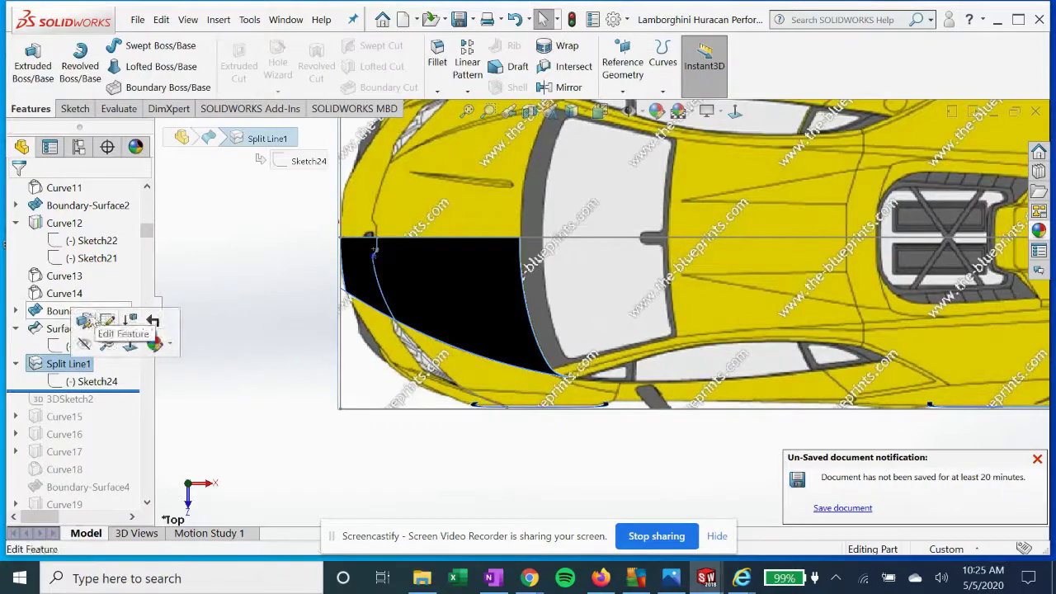
left_click(86, 314)
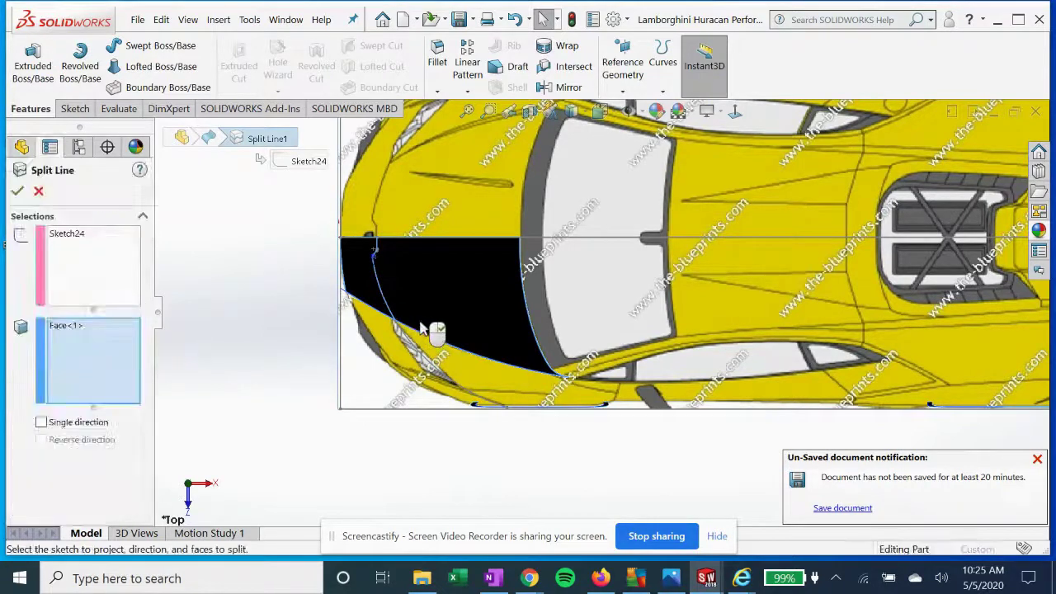
middle_click_drag(421, 328, 408, 301)
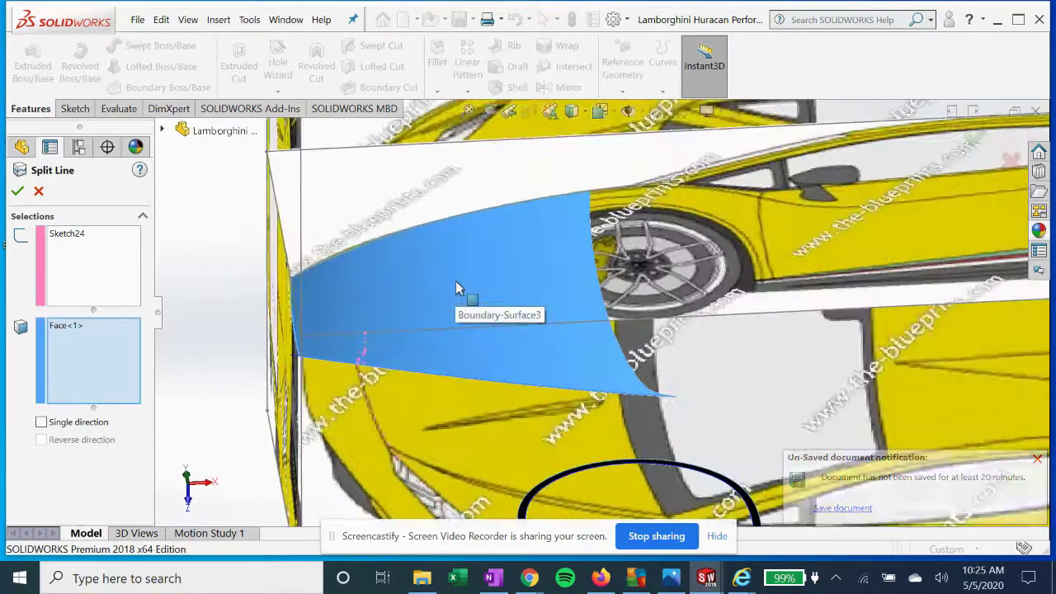
left_click(73, 239)
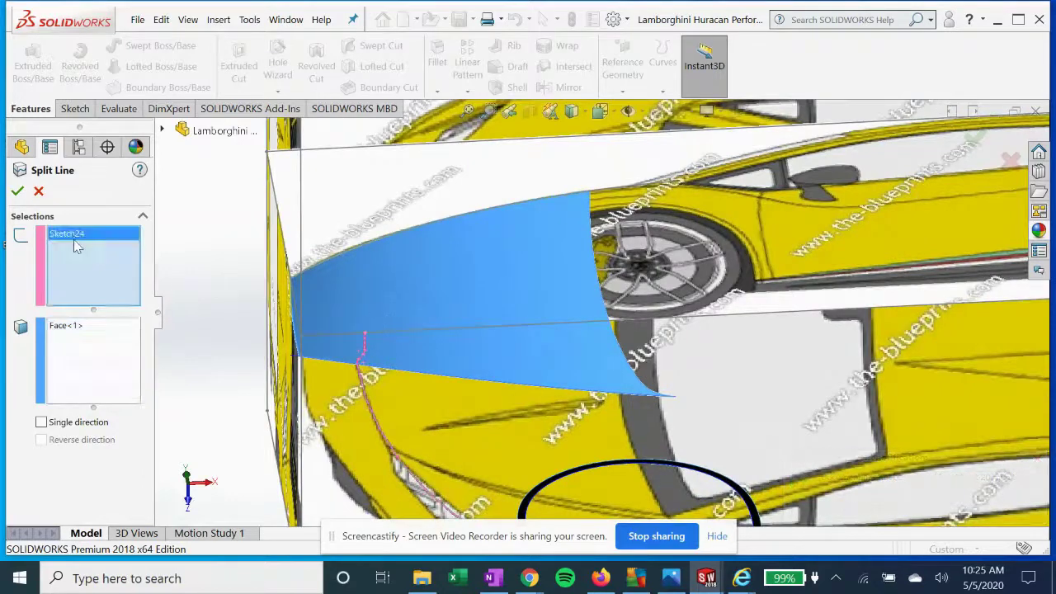
left_click(72, 334)
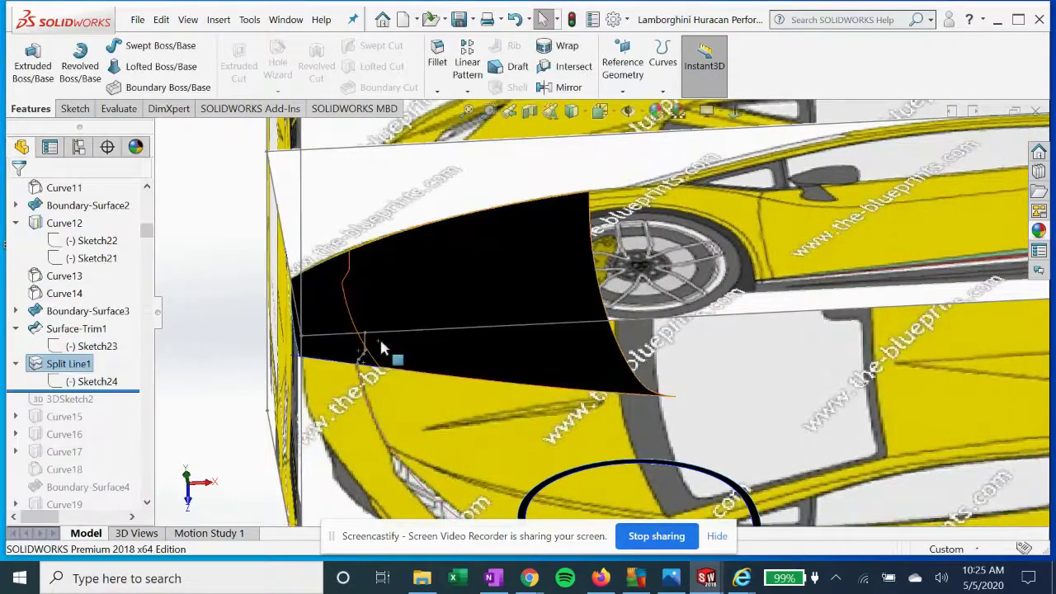
scroll(206, 310, "up", 2)
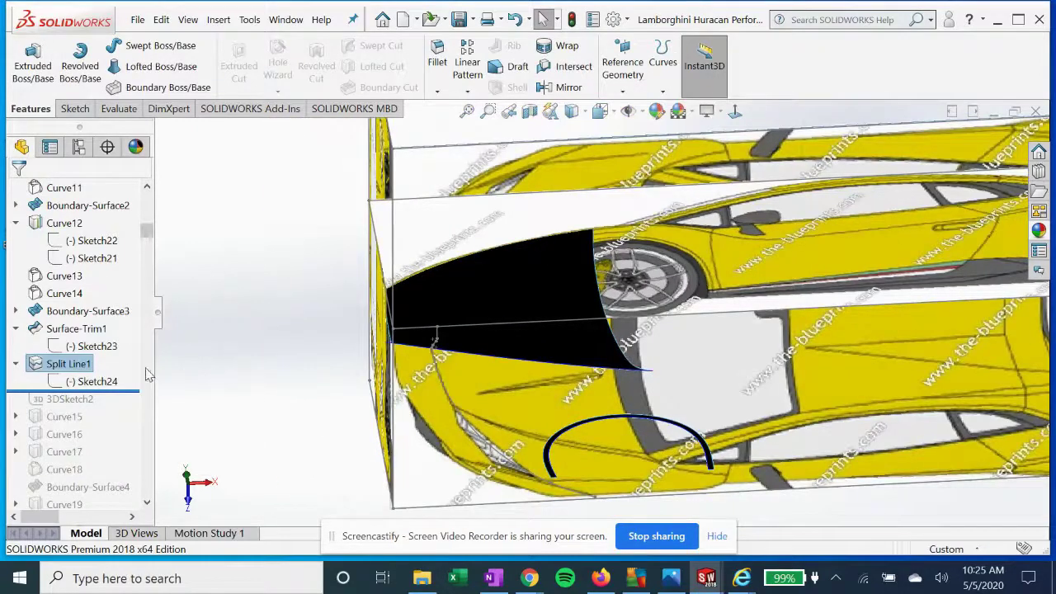
scroll(140, 369, "down", 1)
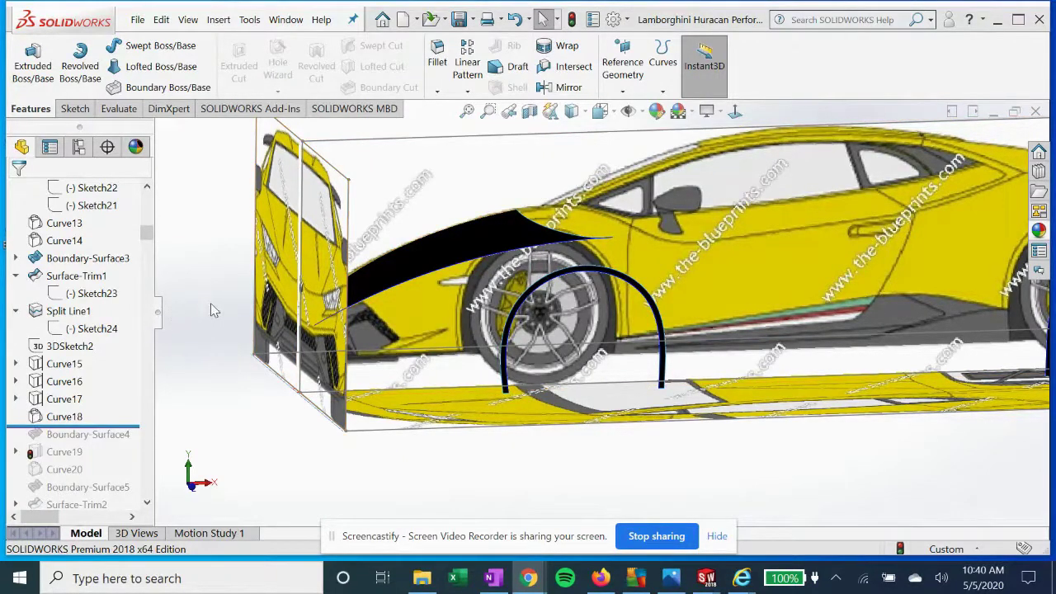
Open 3DSketch2 for editing, inspect it around the front wheel arch with the reference pictures hidden and shown, and exit the sketch
left_click(72, 349)
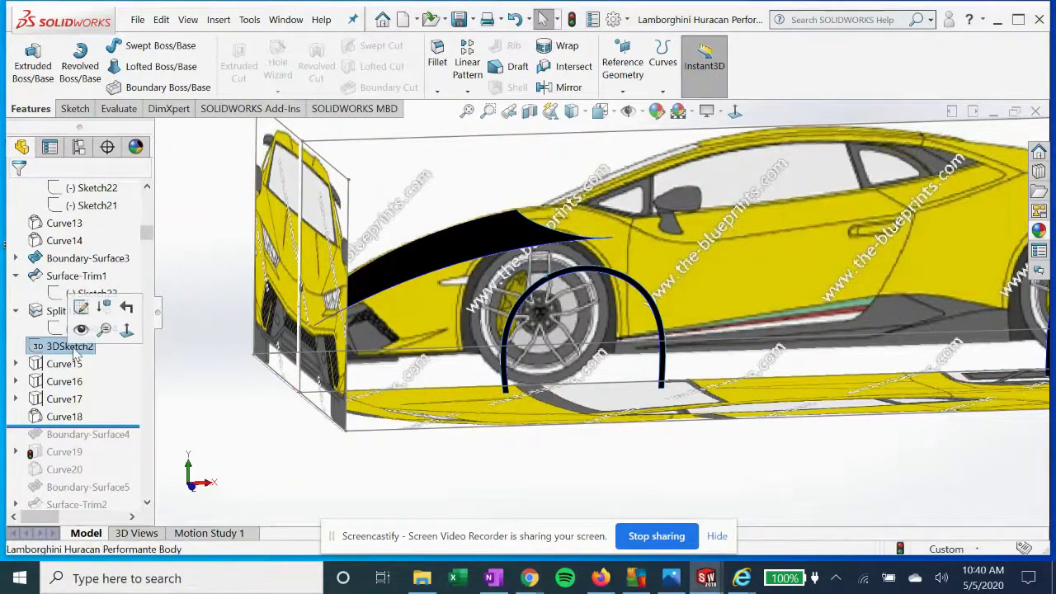
left_click(81, 307)
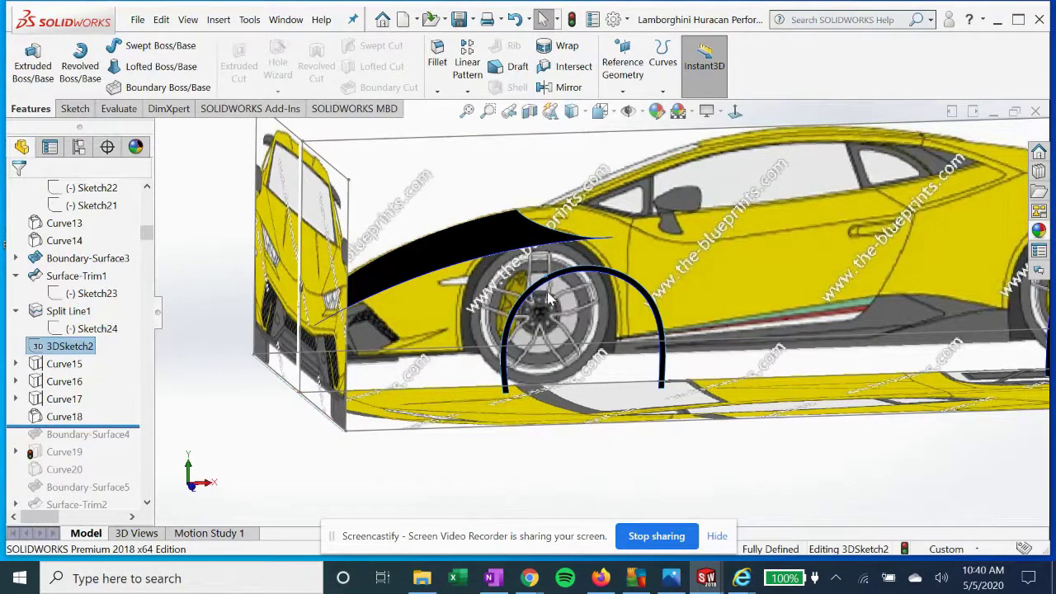
scroll(550, 293, "down", 5)
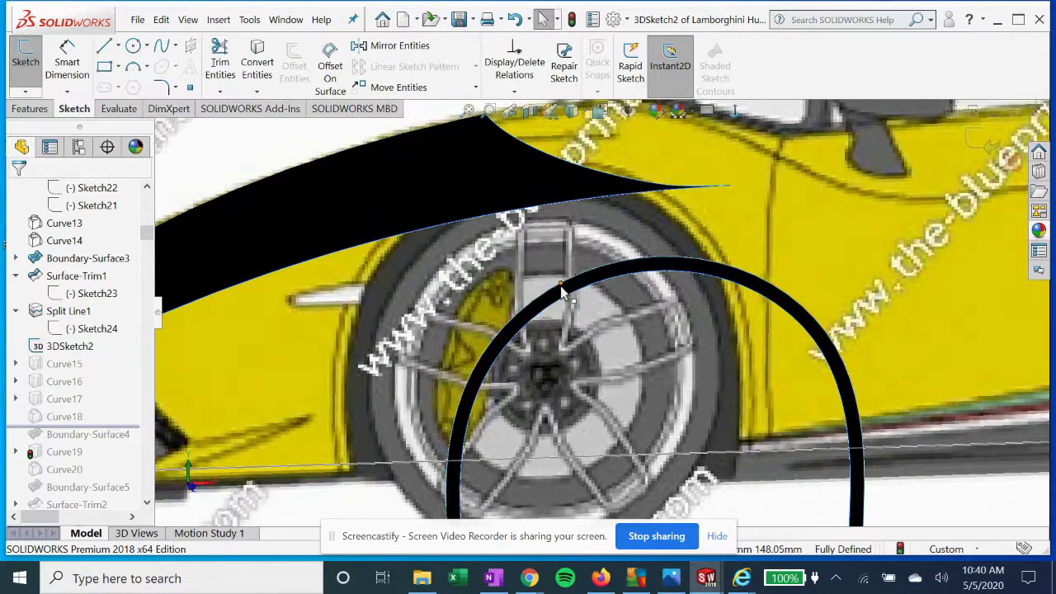
left_click(628, 111)
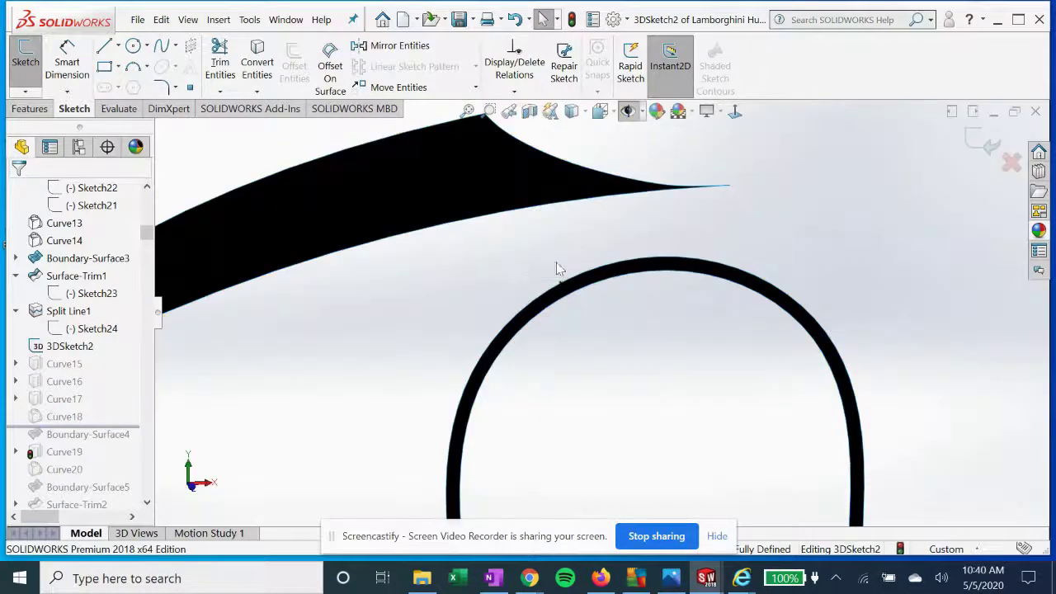
left_click(629, 112)
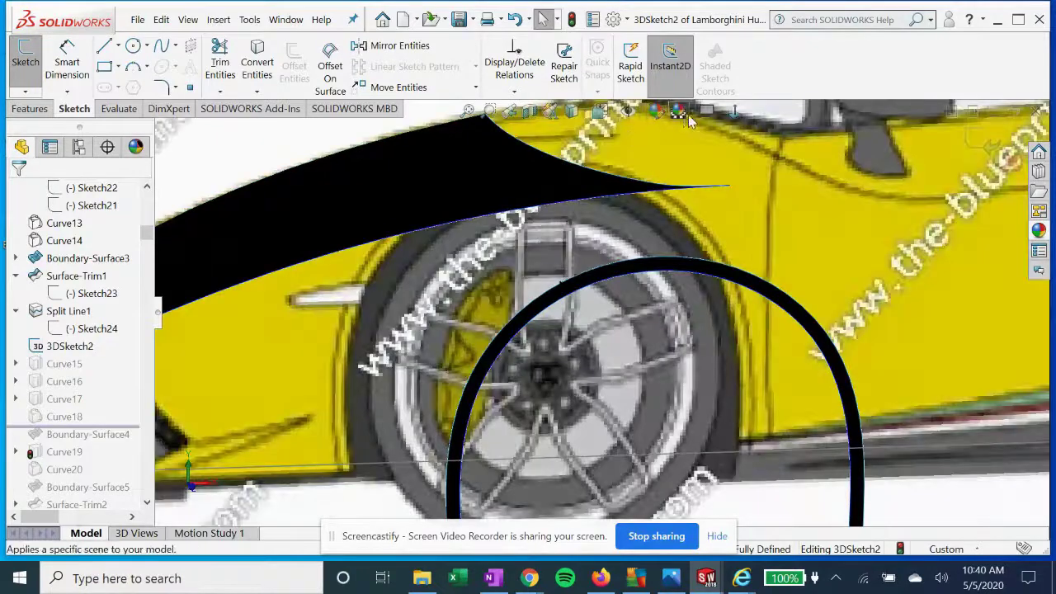
left_click(735, 113)
scroll(503, 310, "down", 5)
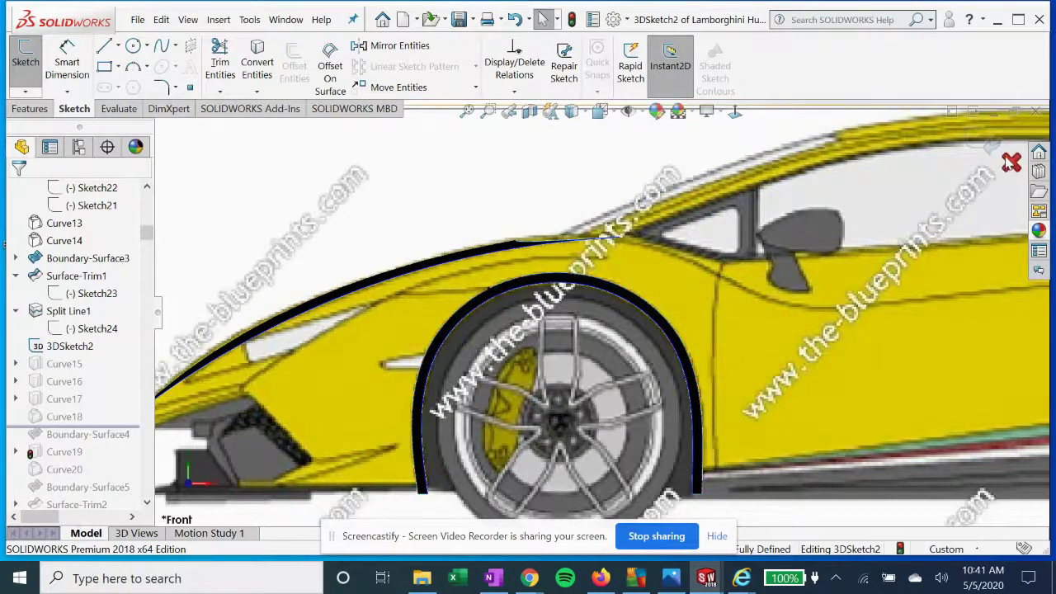
left_click(980, 146)
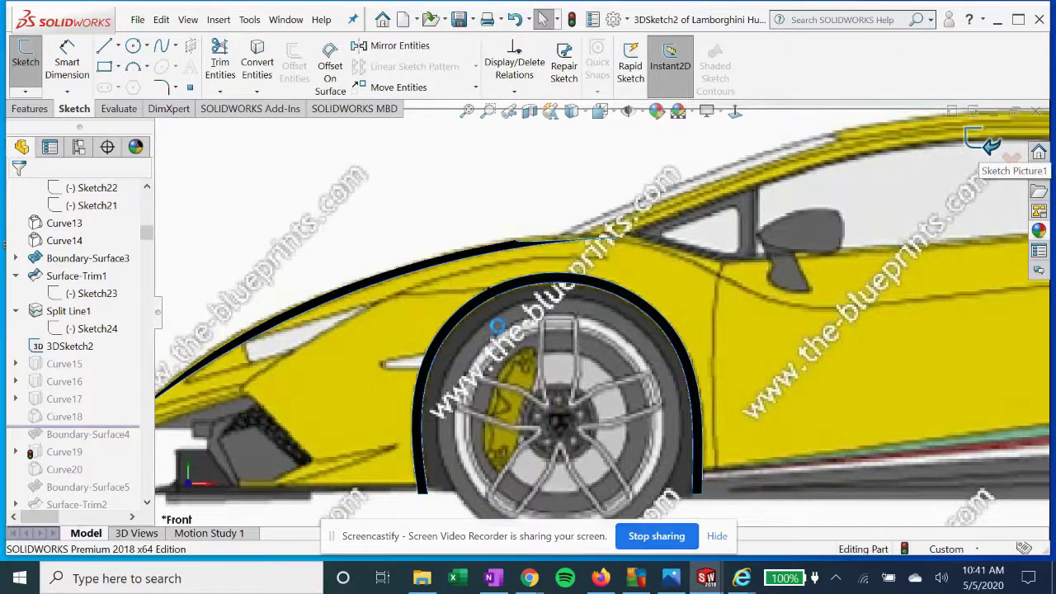
Highlight Curve15, expand it to its source sketches, and open Sketch26 for editing
left_click(66, 364)
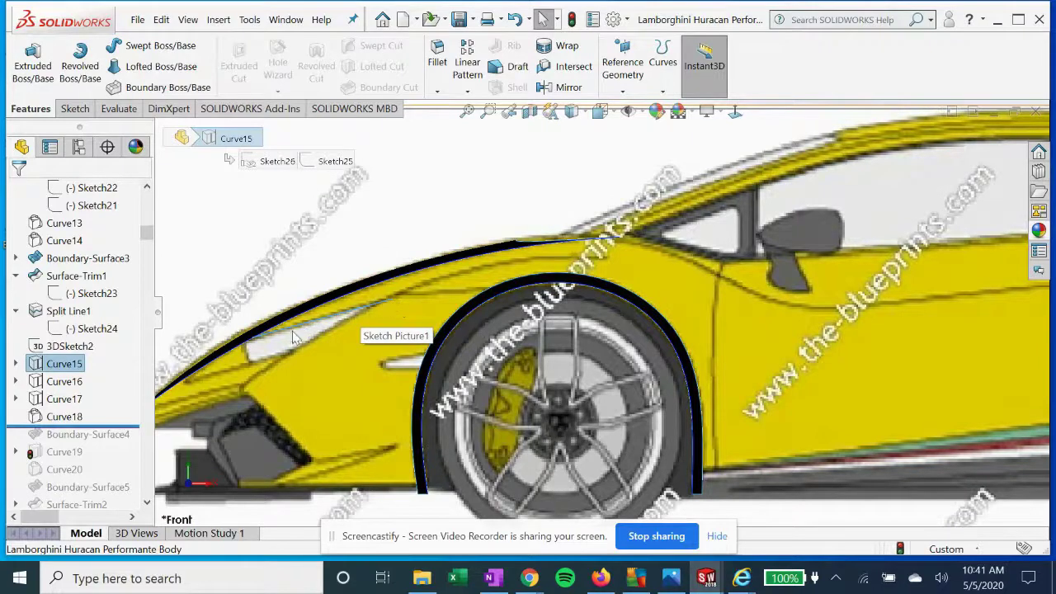
middle_click_drag(295, 331, 299, 359)
left_click(16, 364)
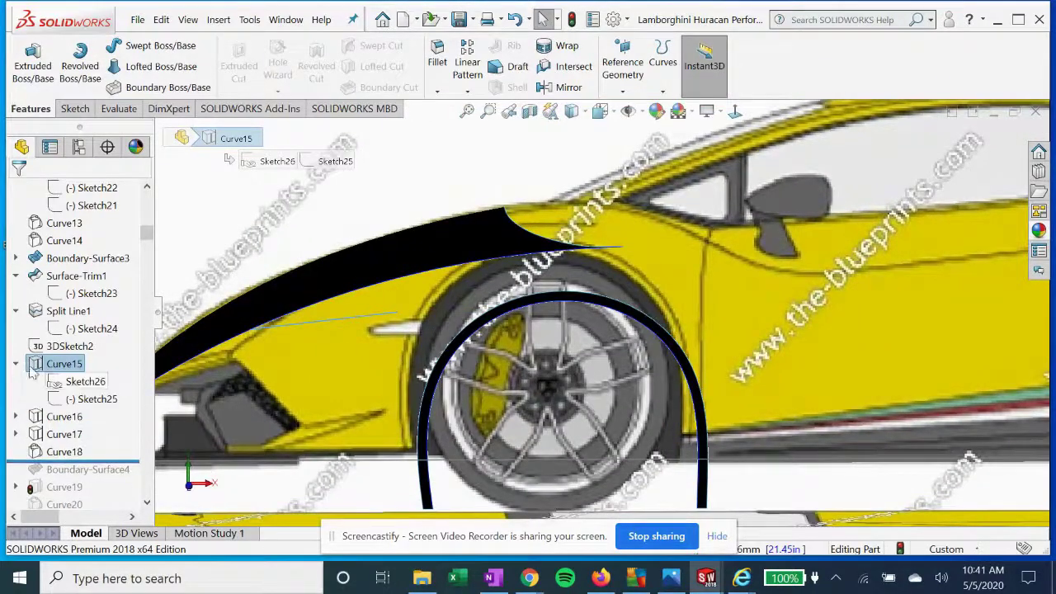
left_click(78, 383)
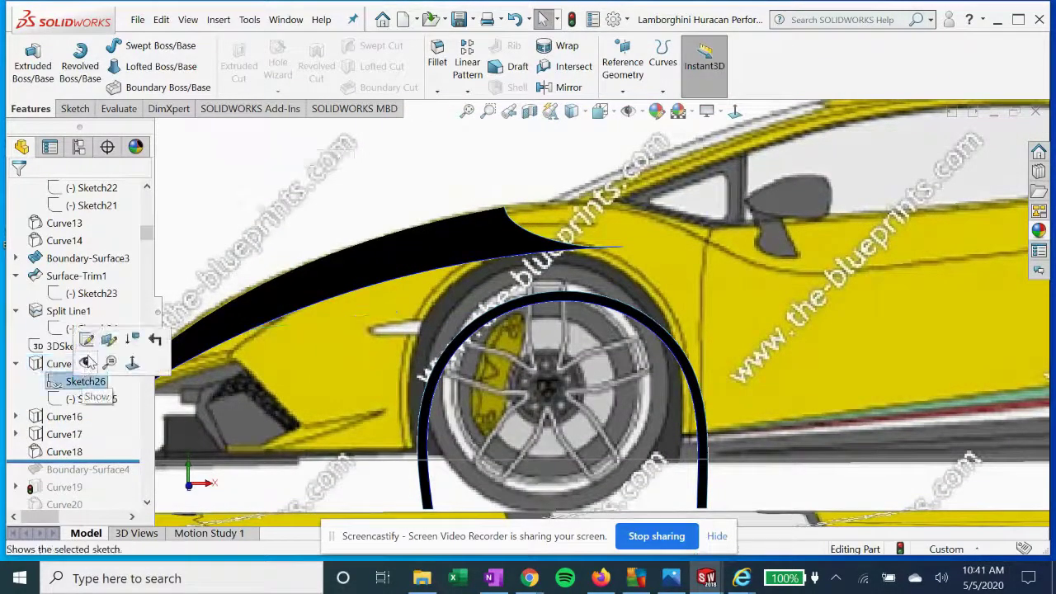
left_click(734, 111)
scroll(372, 285, "down", 3)
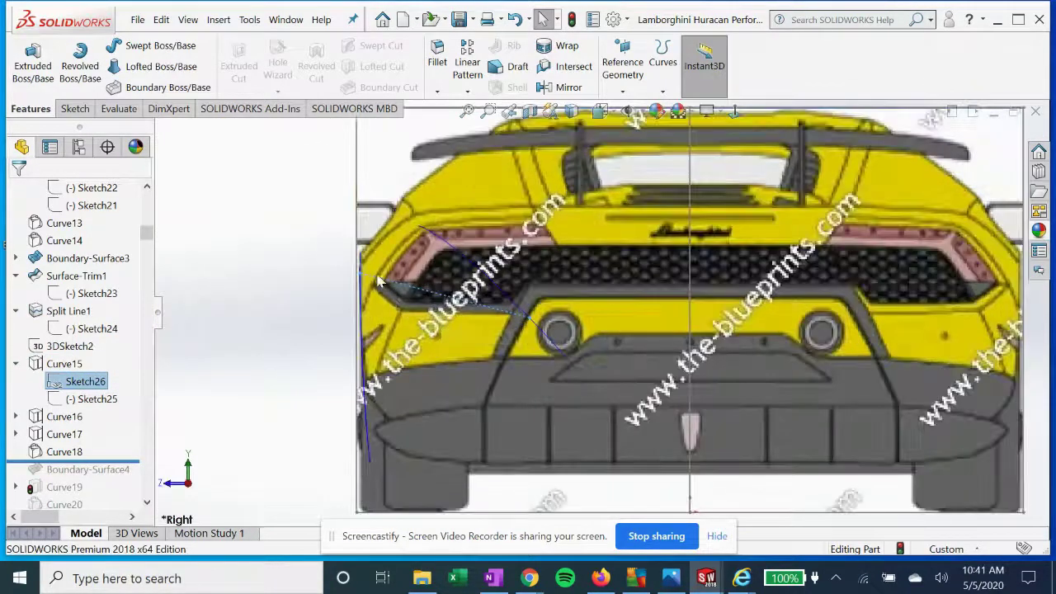
right_click(91, 385)
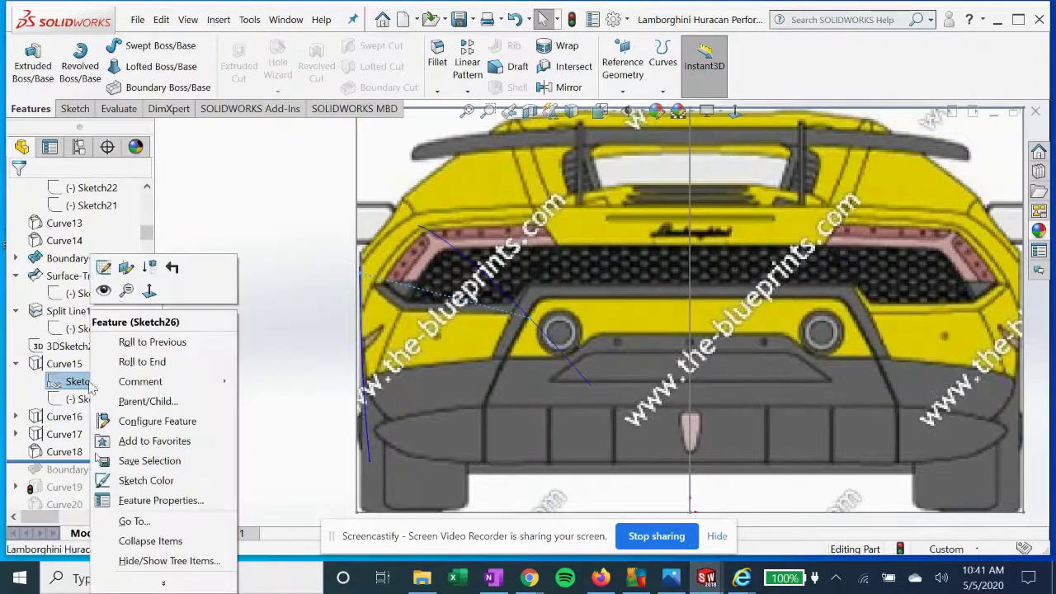
left_click(104, 267)
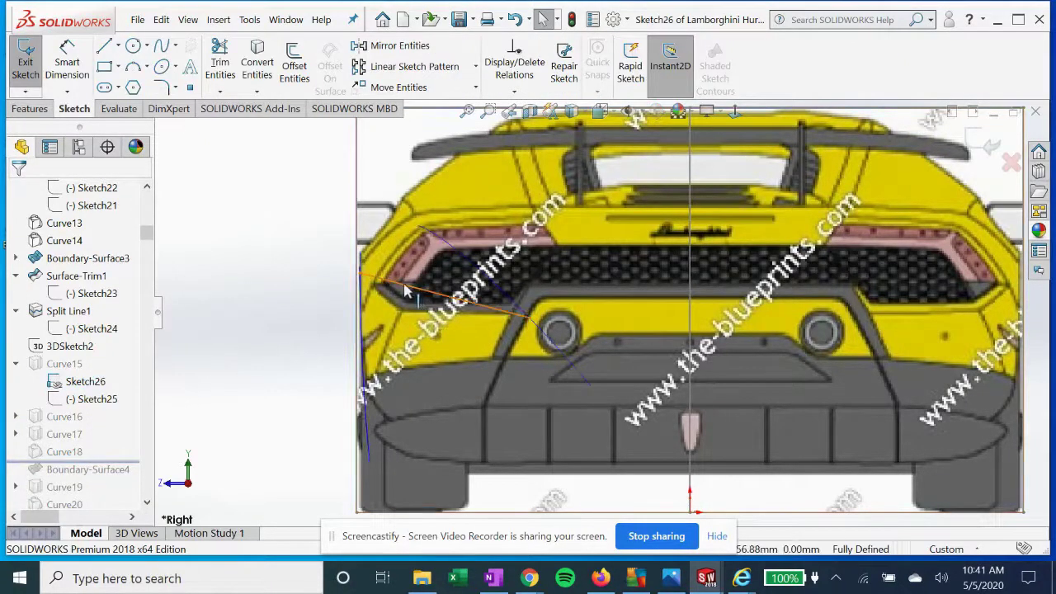
Examine Sketch26's line above the headlight against the car's front-view blueprint, and exit the sketch
middle_click_drag(405, 290, 419, 292)
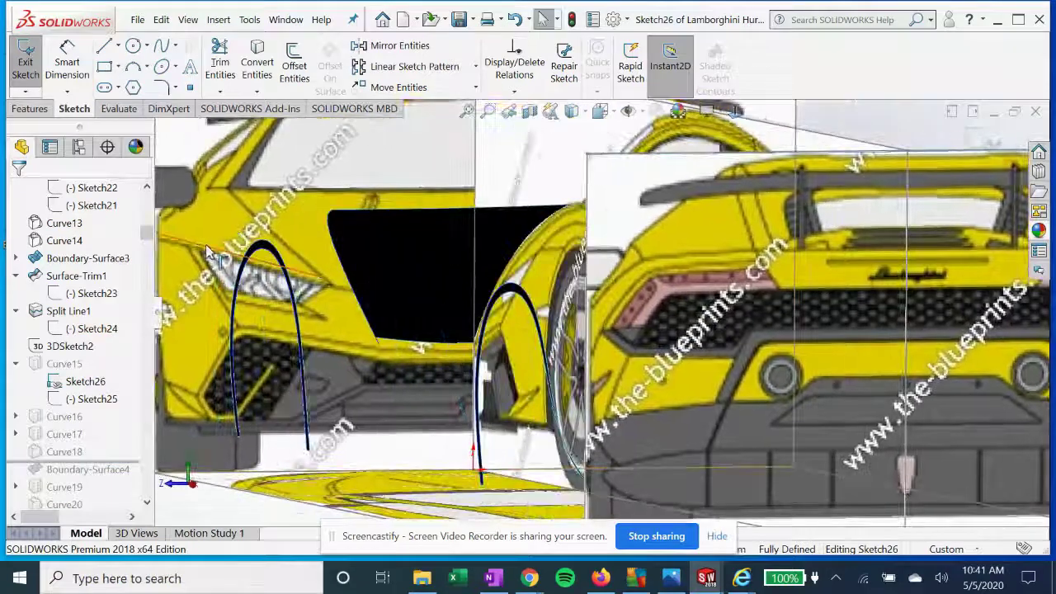
key("f")
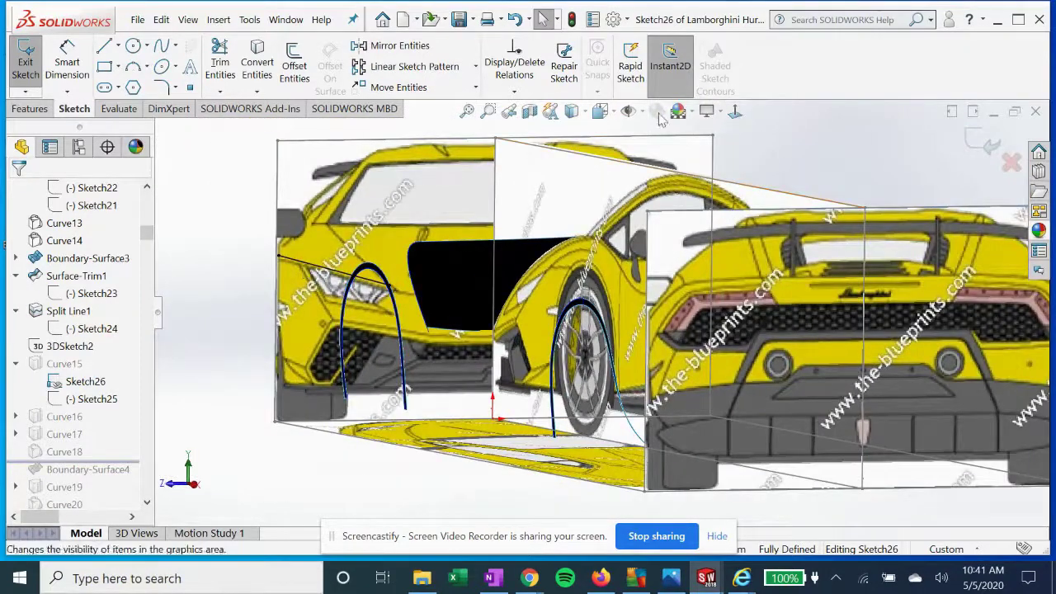
left_click(736, 112)
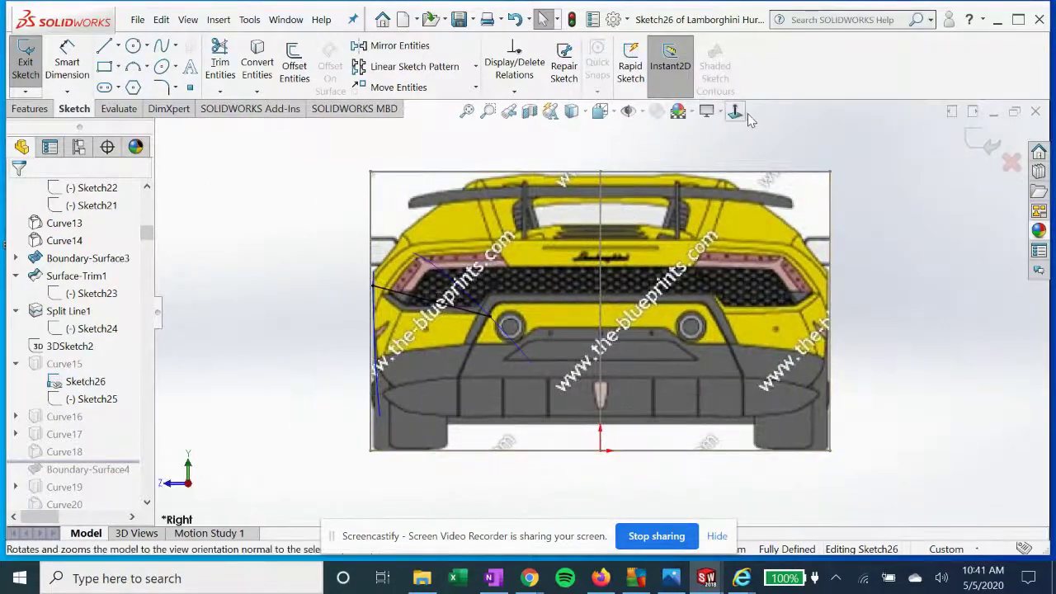
left_click(740, 115)
scroll(737, 324, "down", 2)
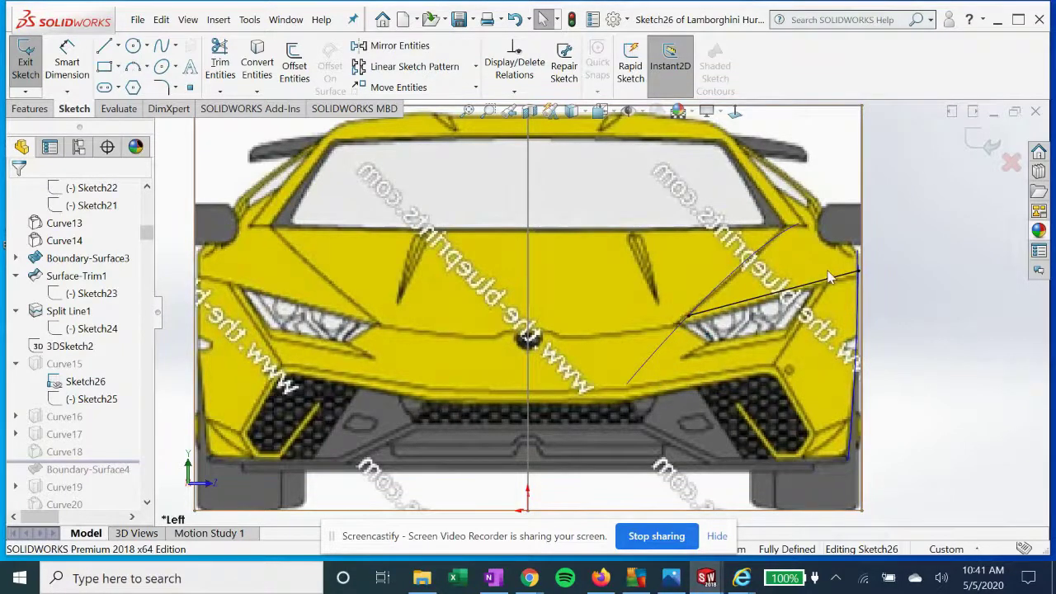
left_click(984, 142)
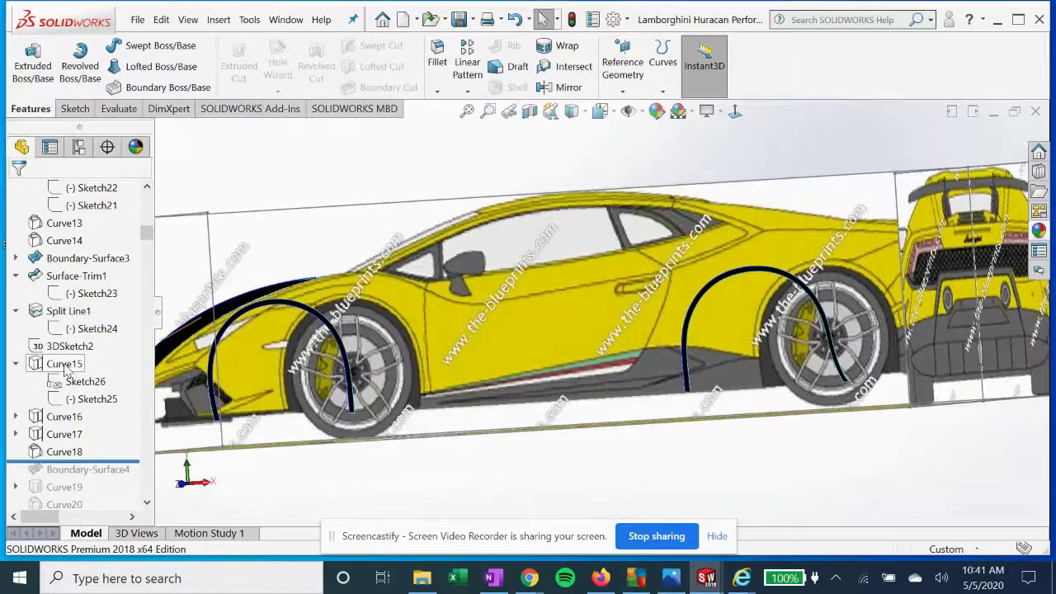
Open Sketch25 under Curve15, examine its line along the headlight to the wheel arch on the top-view blueprint, and exit the sketch
left_click(92, 398)
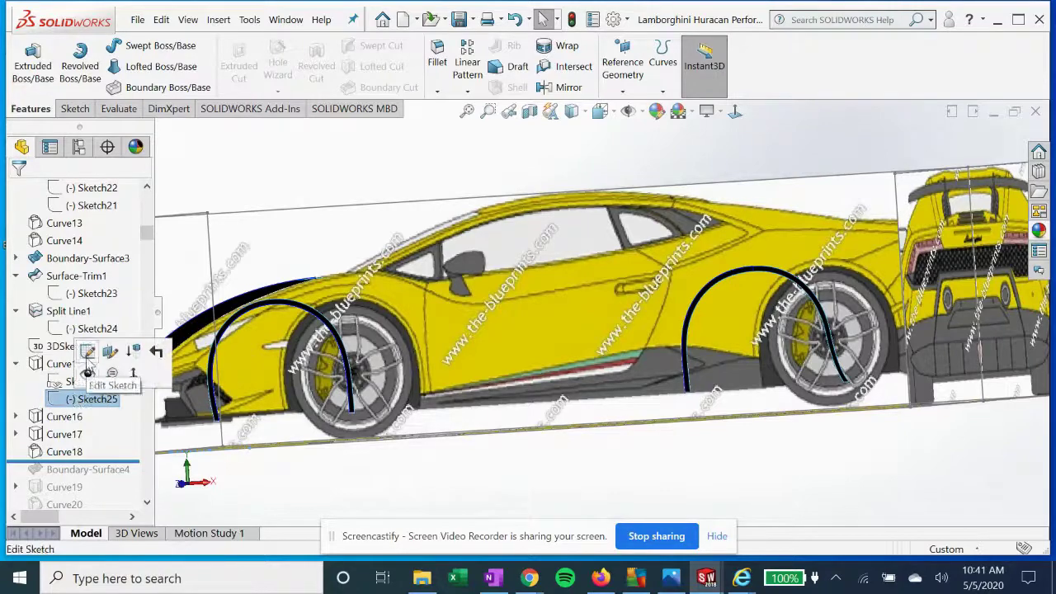
left_click(89, 354)
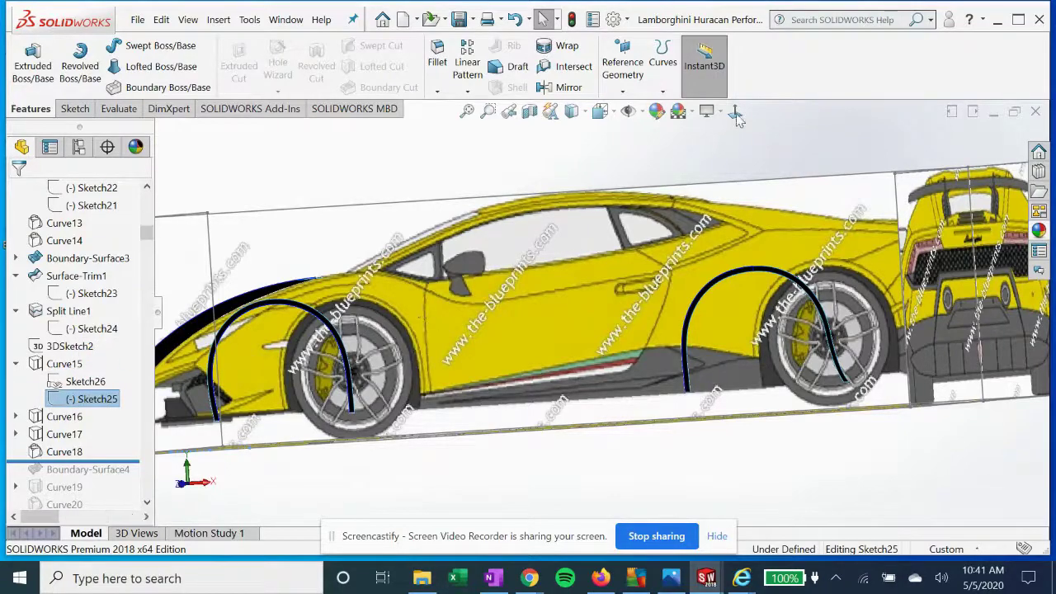
scroll(519, 318, "down", 8)
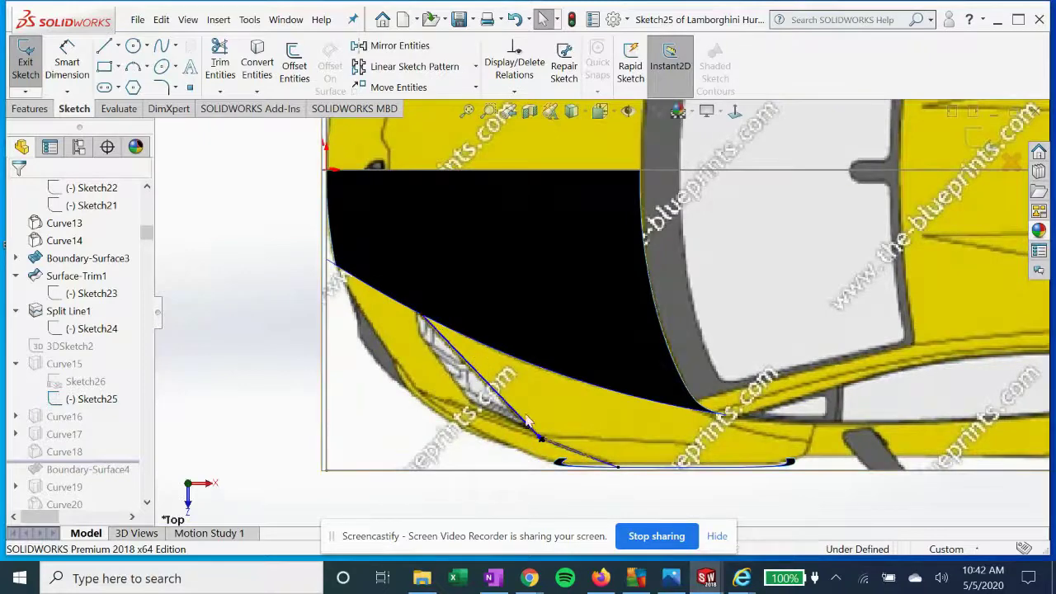
scroll(569, 412, "up", 5)
scroll(569, 400, "down", 5)
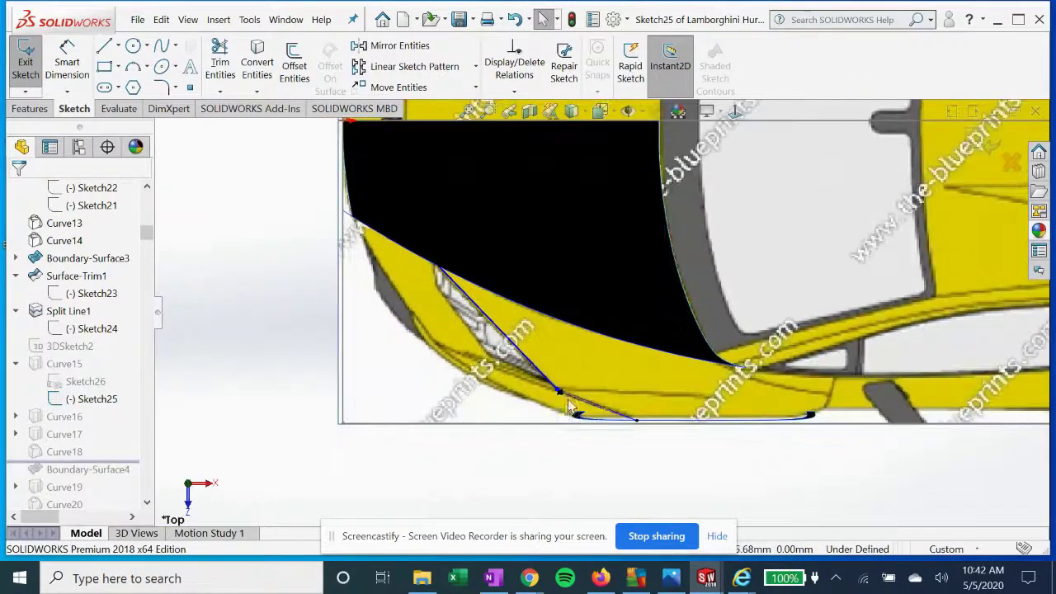
scroll(564, 394, "down", 2)
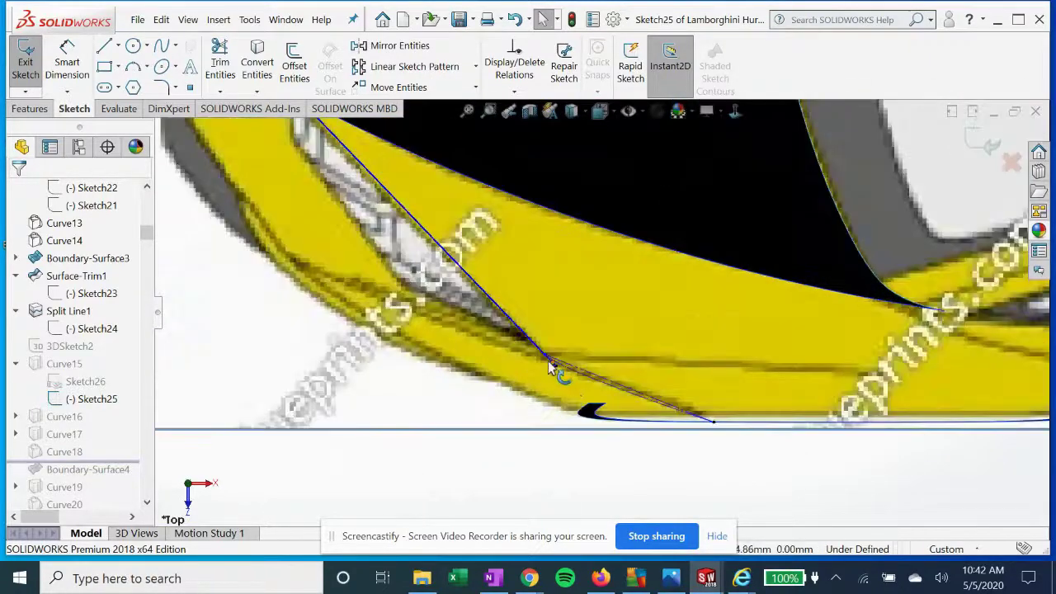
scroll(547, 363, "up", 1)
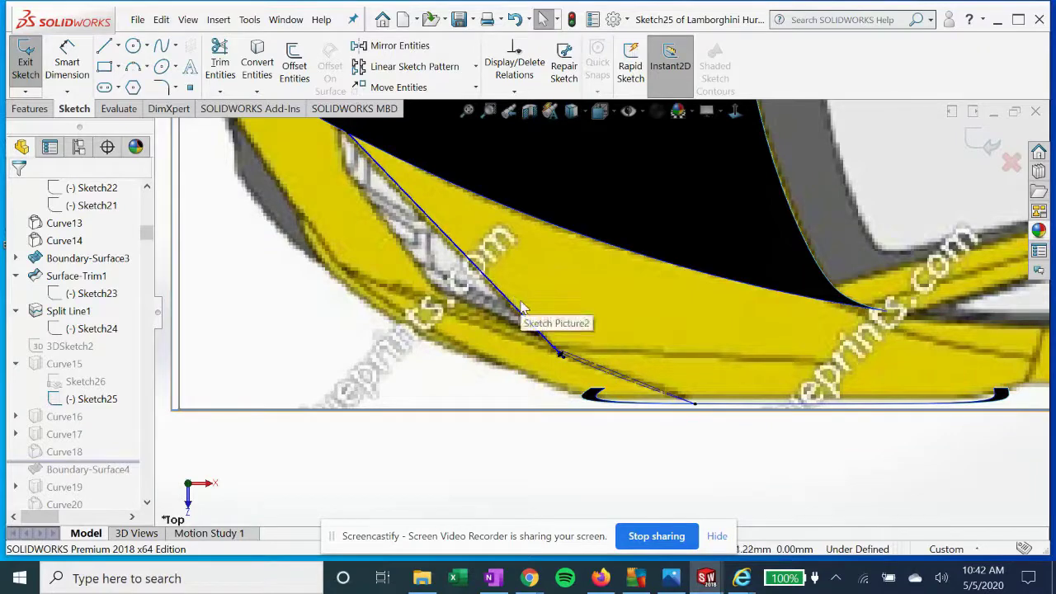
left_click(990, 141)
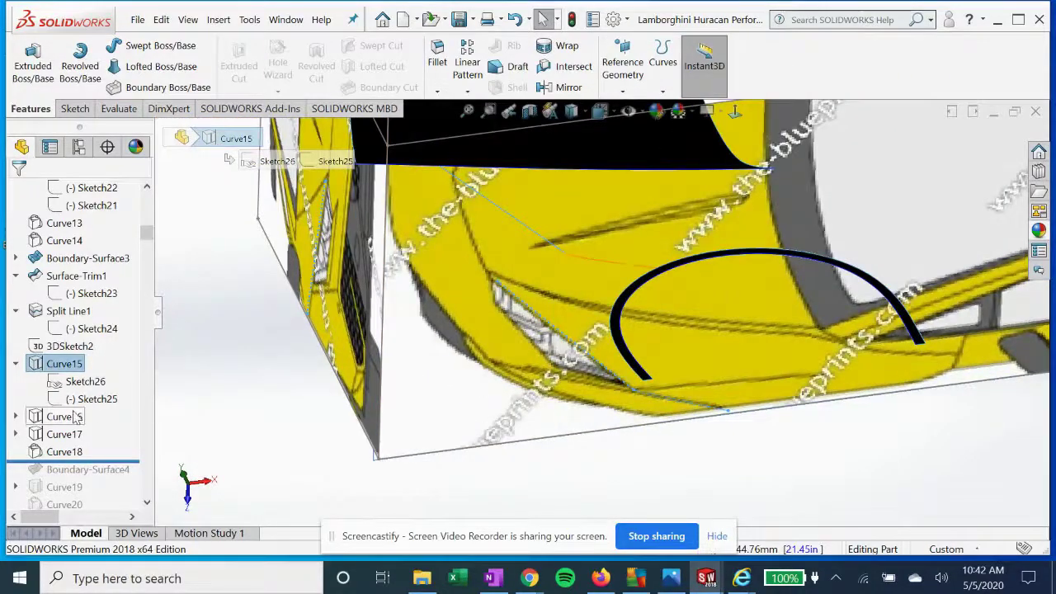
Expand Curve16, open its Sketch26 for editing, review the profile on the front-view blueprint, and exit the sketch
left_click(74, 416)
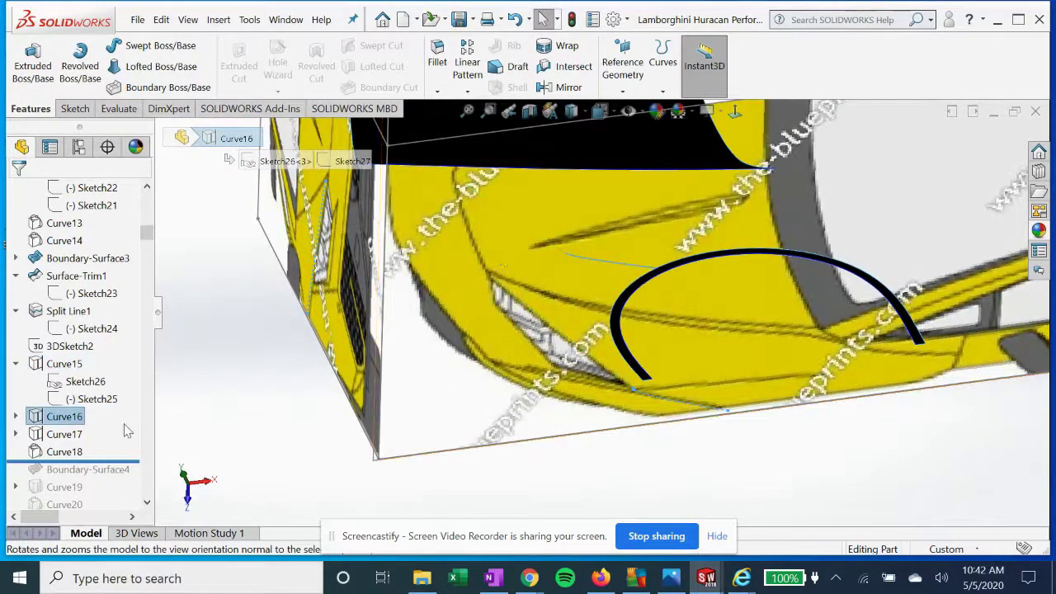
left_click(16, 417)
left_click(73, 434)
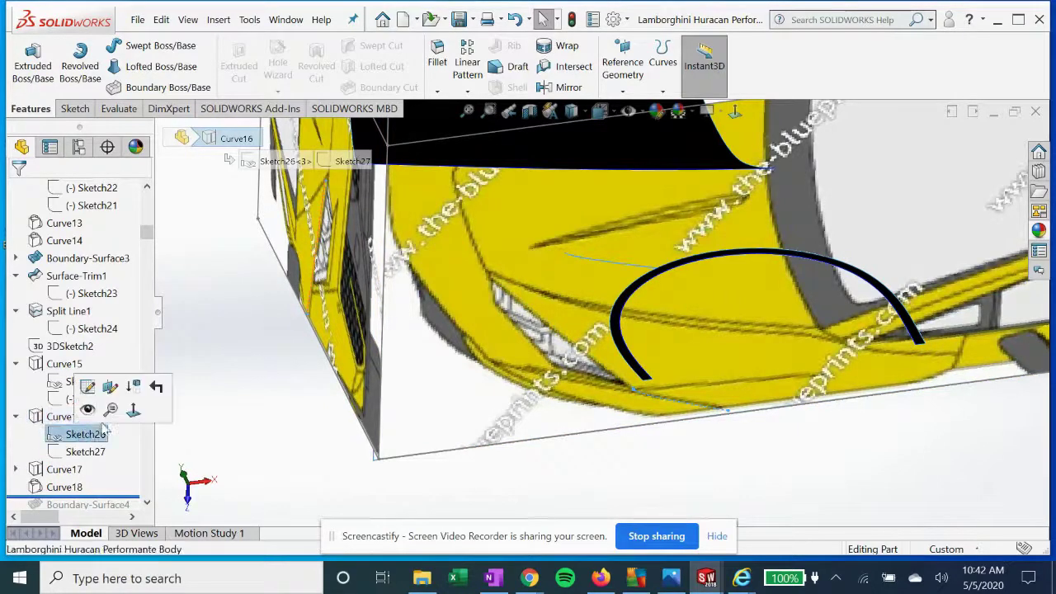
left_click(87, 390)
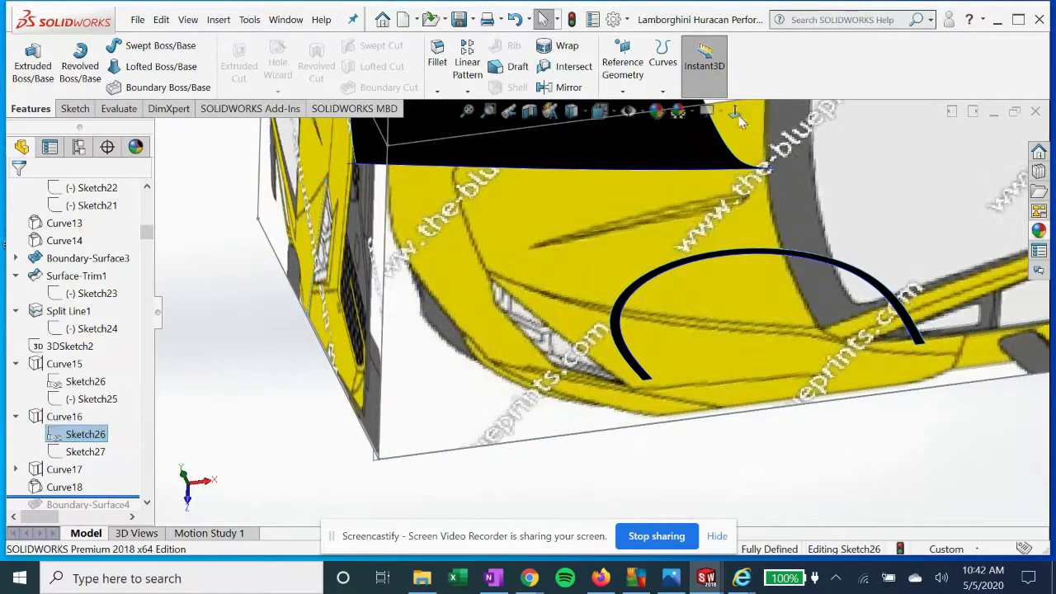
left_click(736, 113)
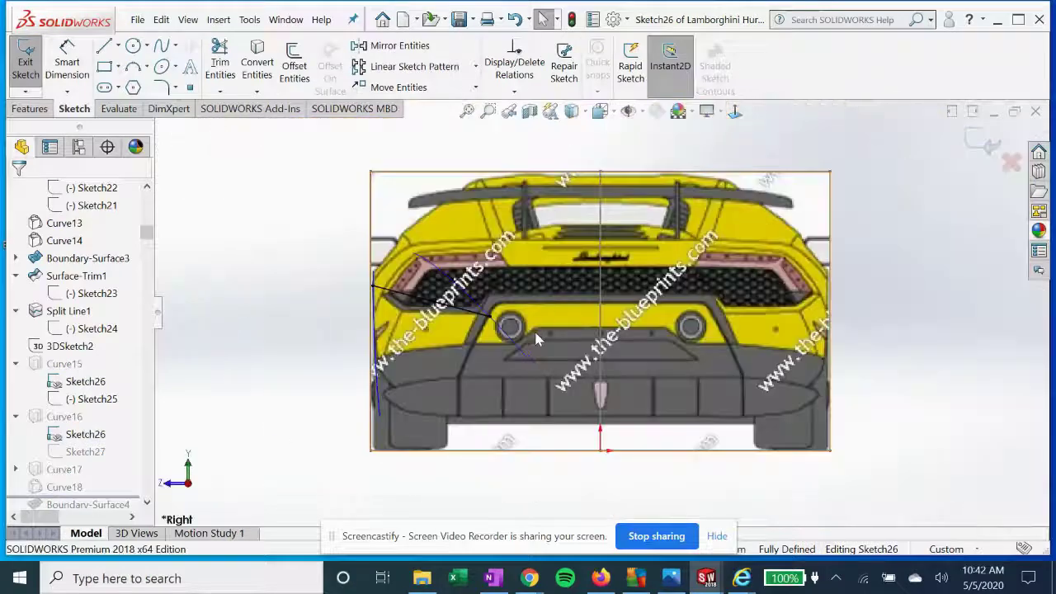
left_click(736, 113)
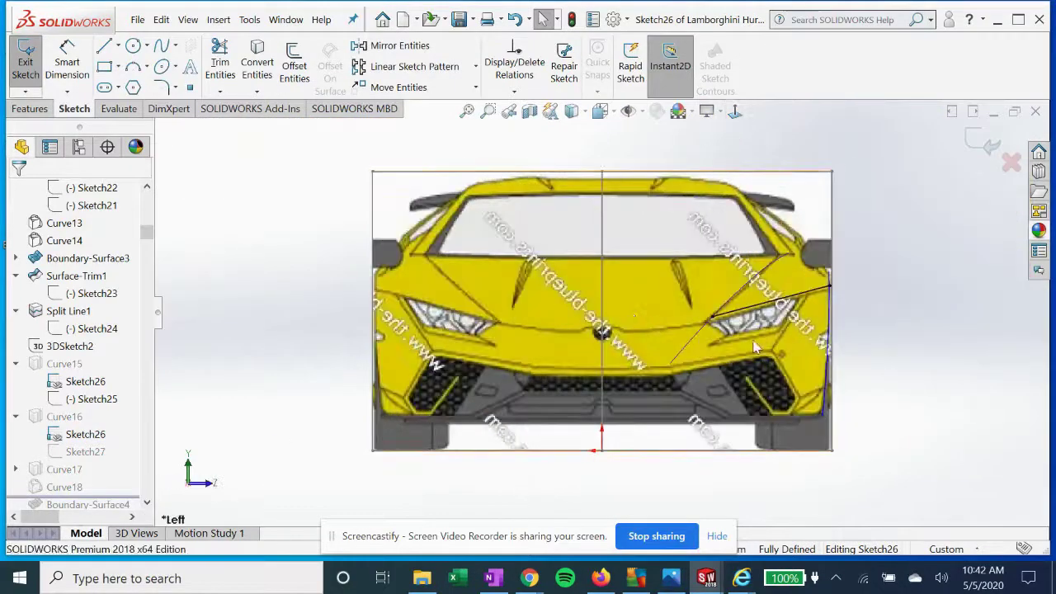
scroll(827, 314, "down", 2)
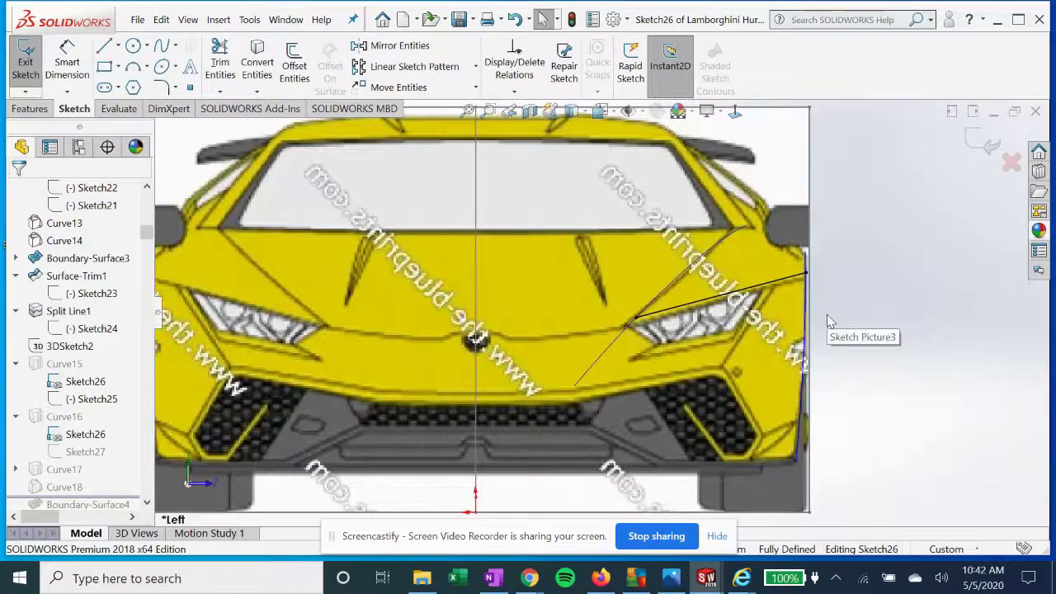
middle_click_drag(827, 314, 816, 322)
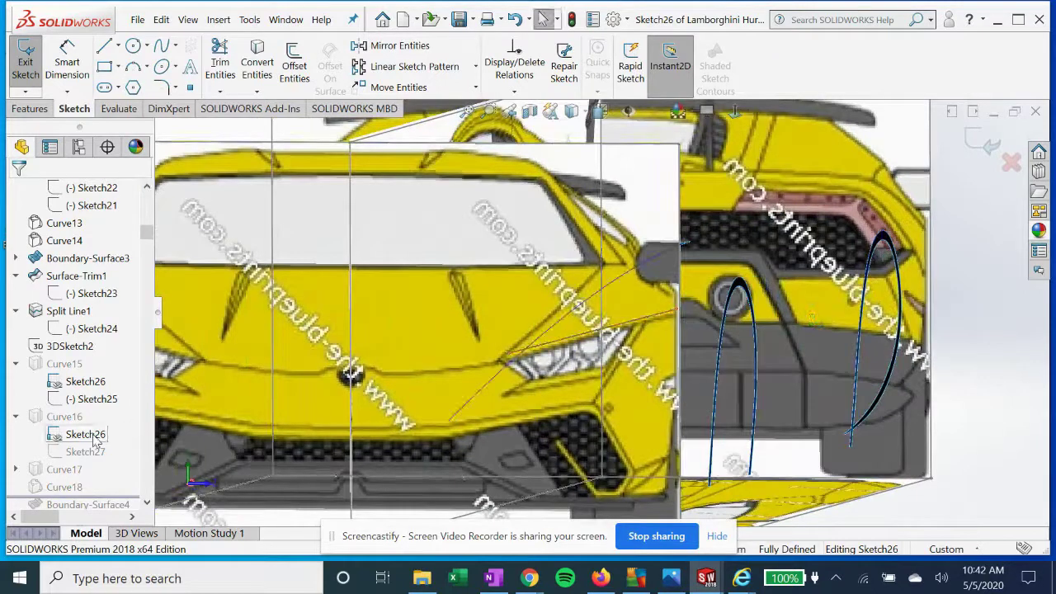
left_click(981, 142)
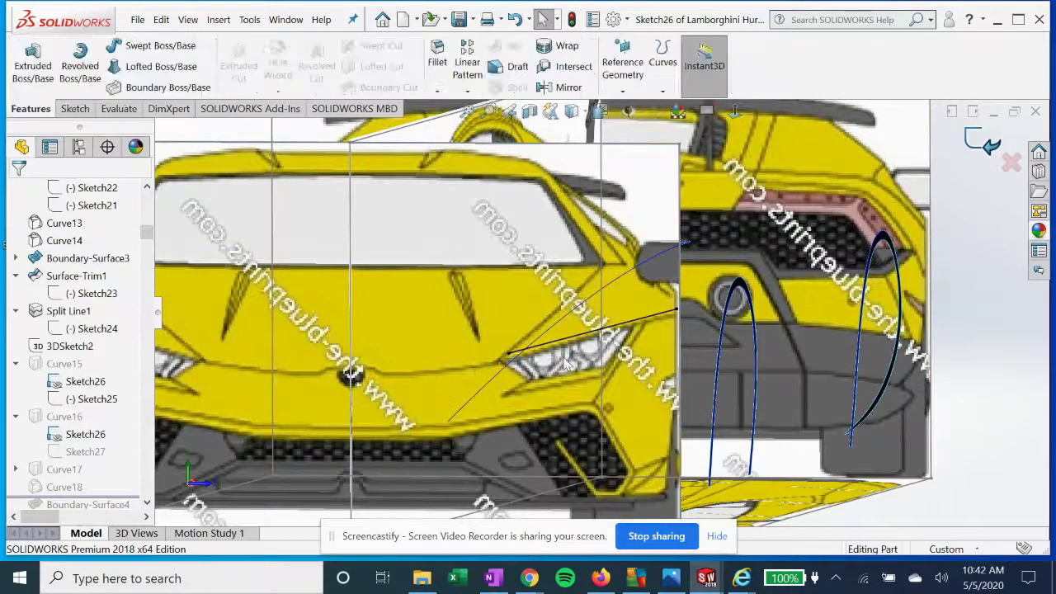
Highlight Sketch26 under Curve16 to locate it relative to the whole car
middle_click_drag(560, 358, 402, 345)
scroll(520, 355, "up", 5)
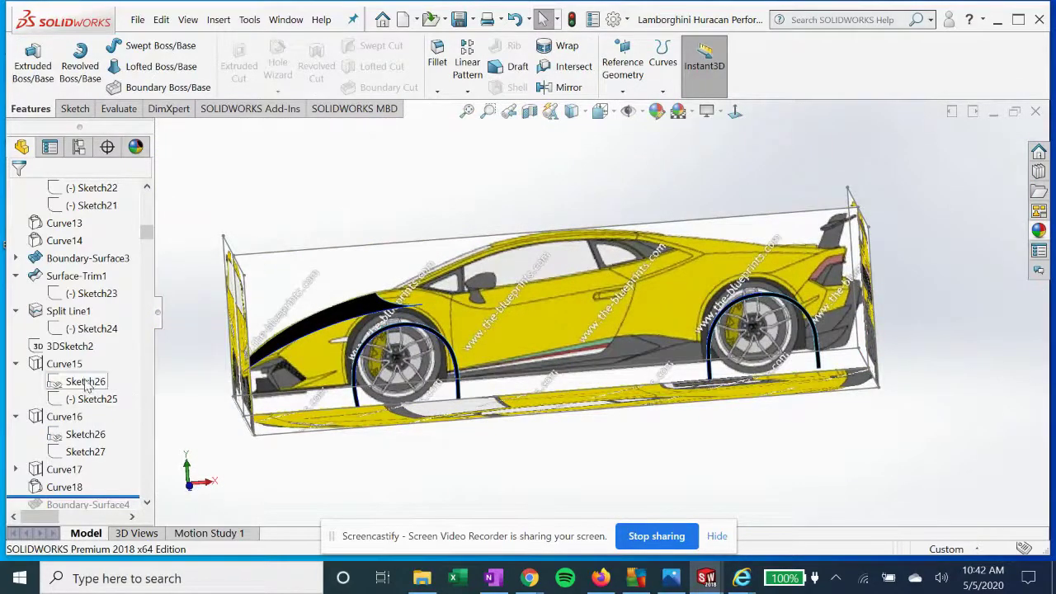
left_click(104, 435)
scroll(323, 346, "up", 2)
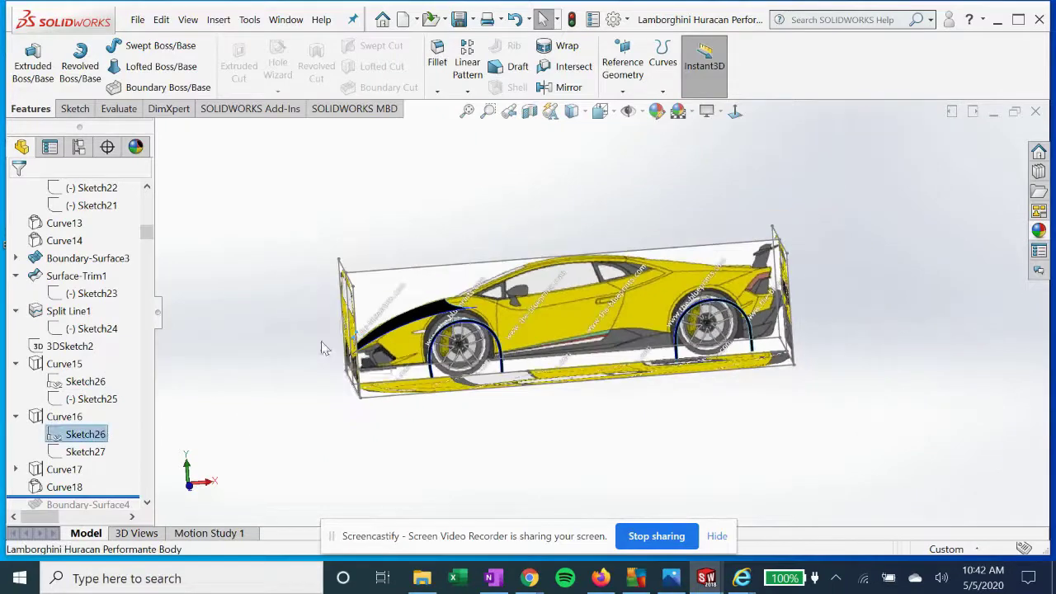
Open Sketch27 under Curve16 for editing, examine its line behind the headlight on the top-view blueprint, and exit the sketch
scroll(404, 347, "down", 5)
scroll(411, 350, "down", 1)
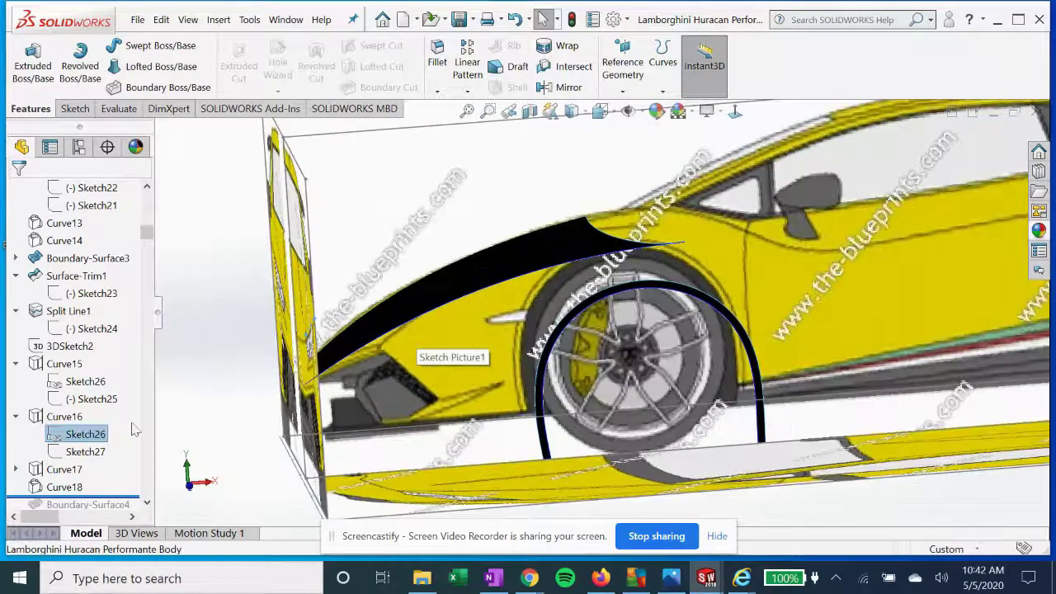
left_click(86, 451)
left_click(97, 405)
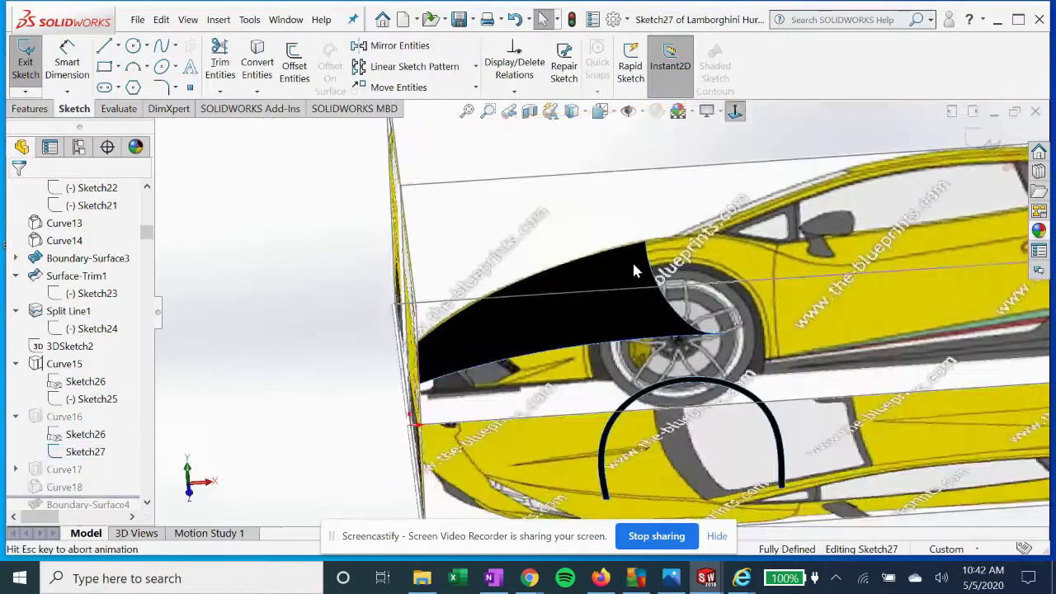
scroll(452, 468, "down", 3)
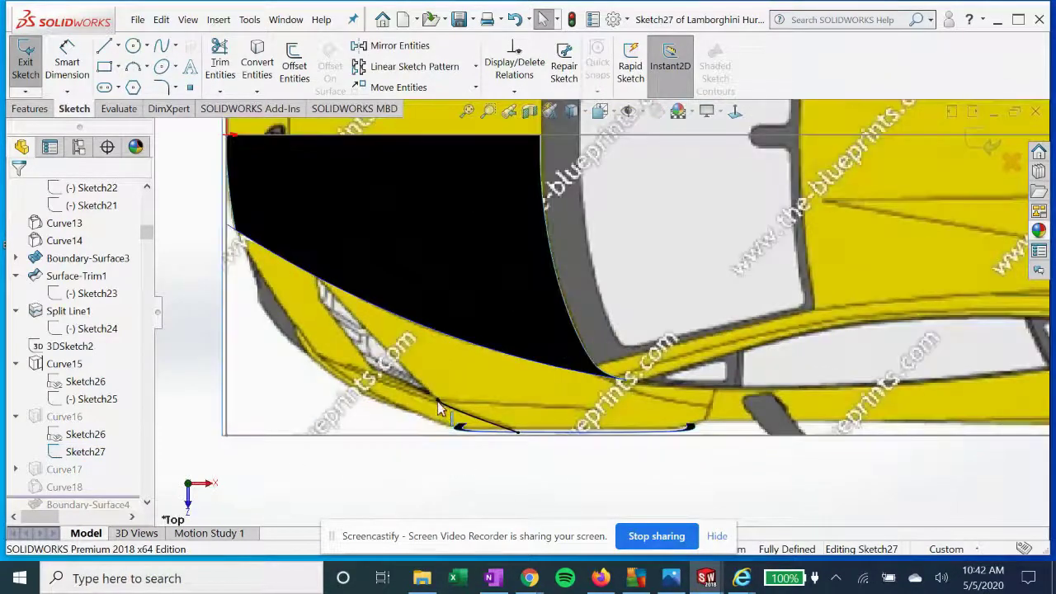
left_click(525, 436)
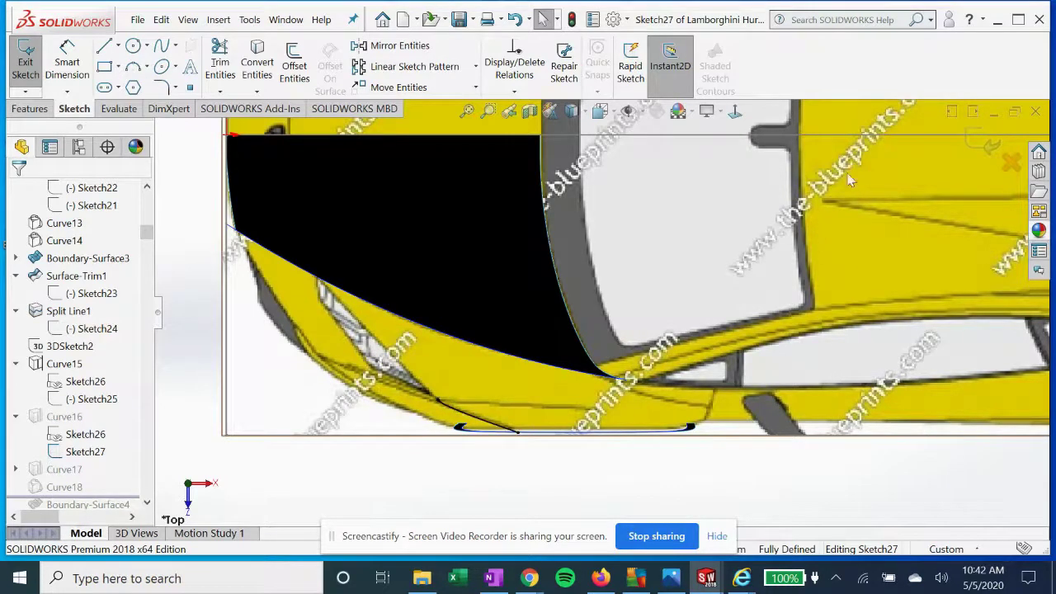
left_click(734, 111)
scroll(425, 247, "down", 5)
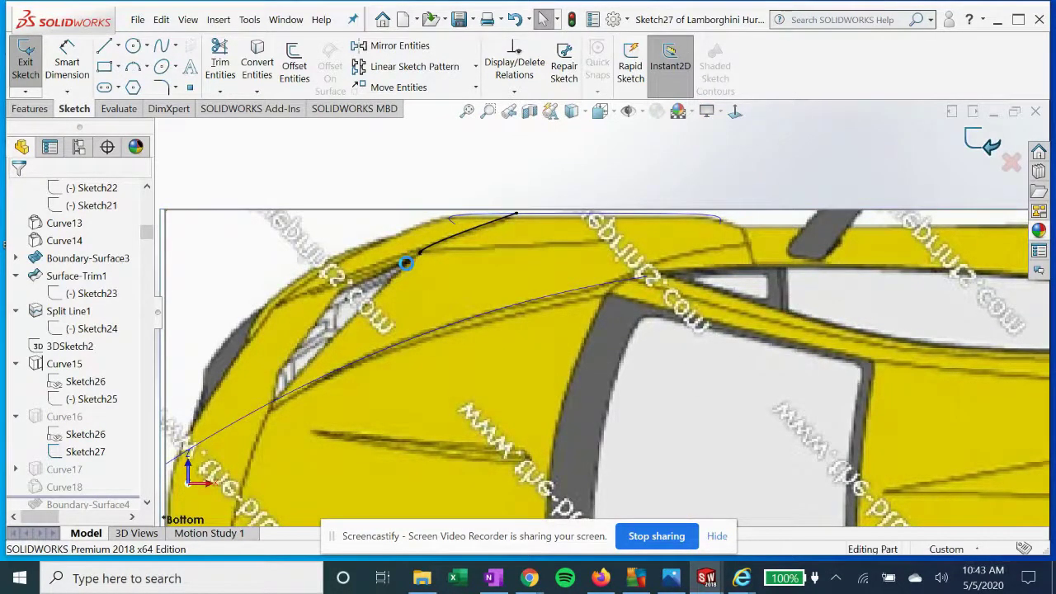
mouse_move(463, 264)
middle_mouse_down()
mouse_move(483, 229)
mouse_move(605, 154)
middle_mouse_up()
middle_click_drag(655, 233, 248, 370)
Open Curve16's definition and highlight its two source sketches, Sketch26 and Sketch27, in turn
left_click(84, 417)
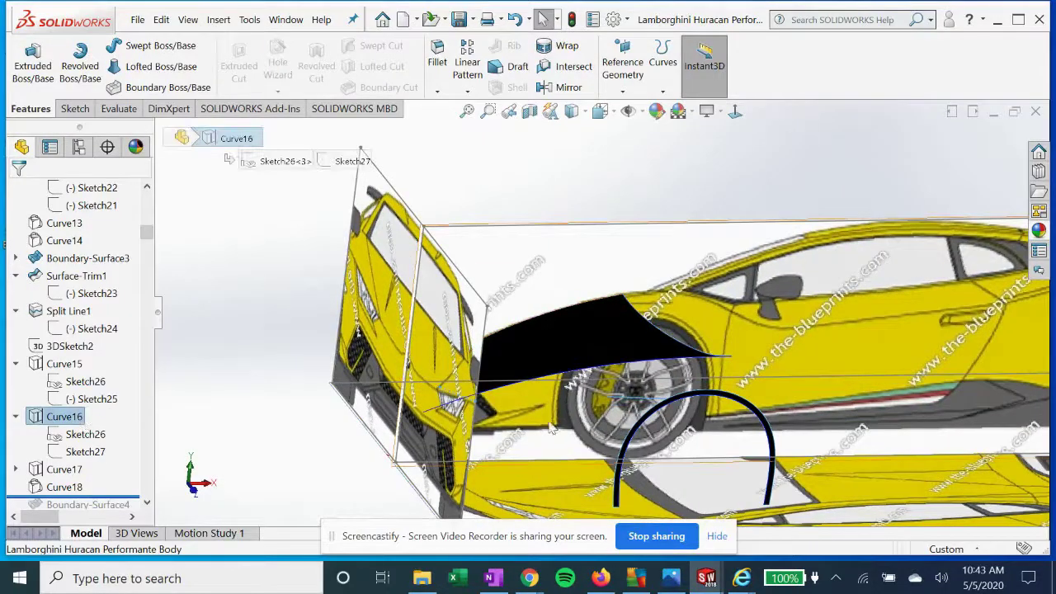
scroll(593, 419, "down", 3)
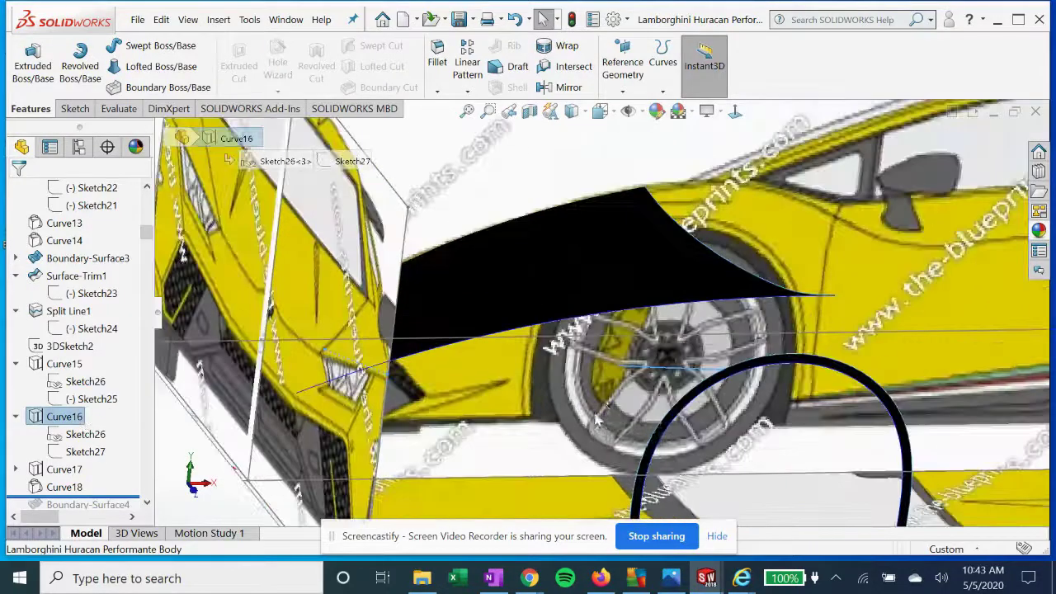
right_click(84, 421)
left_click(108, 266)
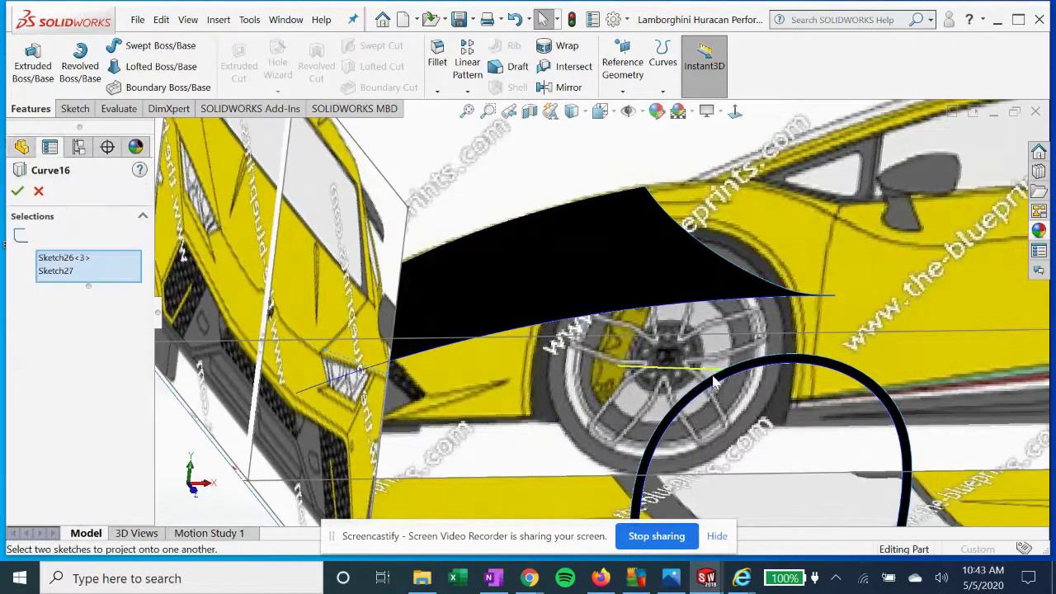
left_click(74, 260)
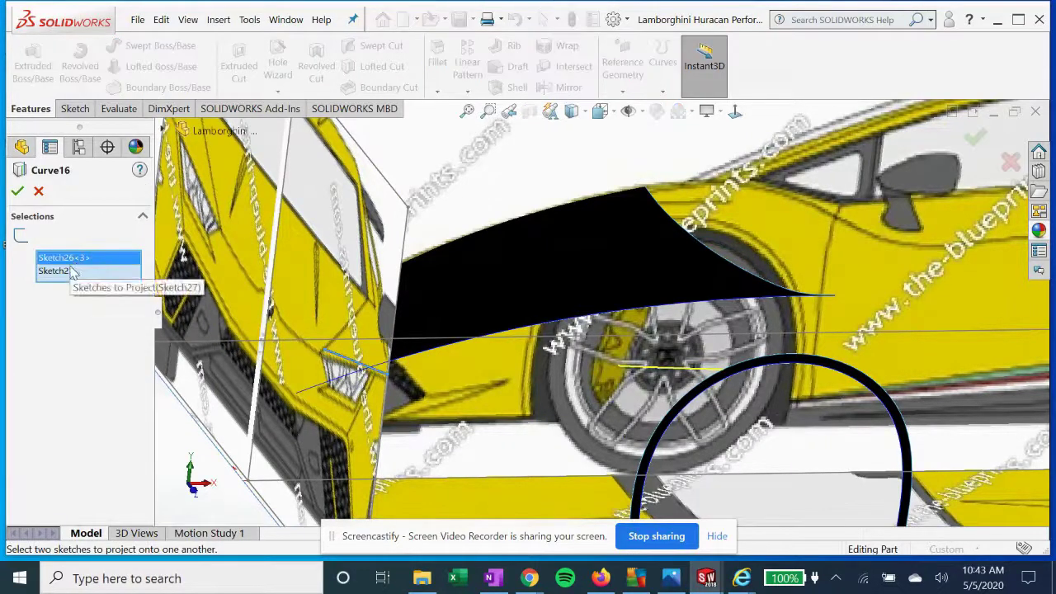
left_click(60, 272)
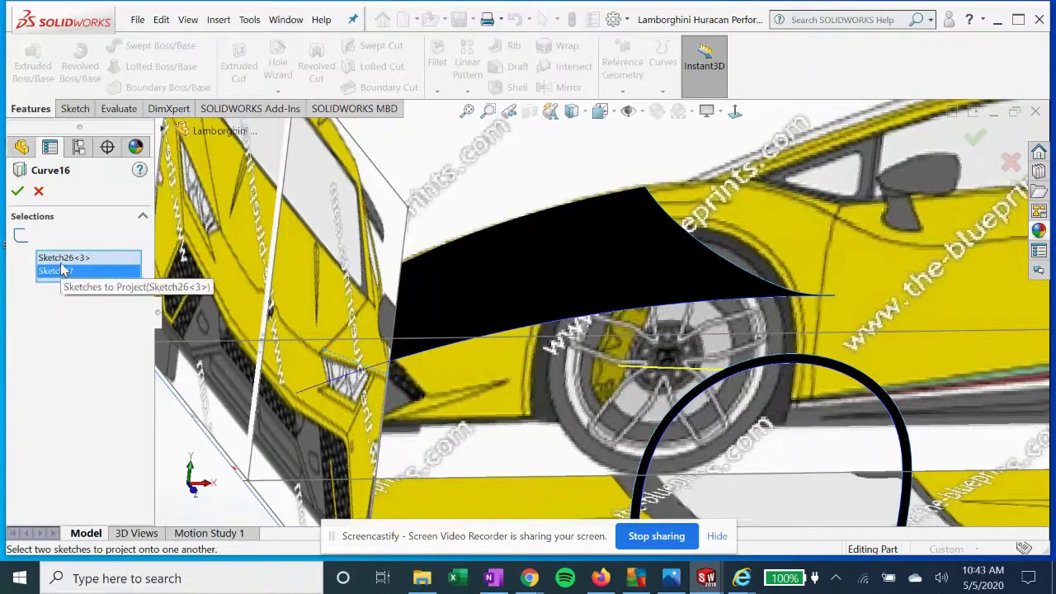
left_click(63, 261)
Compare Sketch26 on the front-view blueprint with Sketch27 on the top-view blueprint, and accept Curve16's definition
scroll(415, 355, "up", 2)
middle_click_drag(414, 355, 217, 342)
middle_click_drag(400, 347, 201, 302)
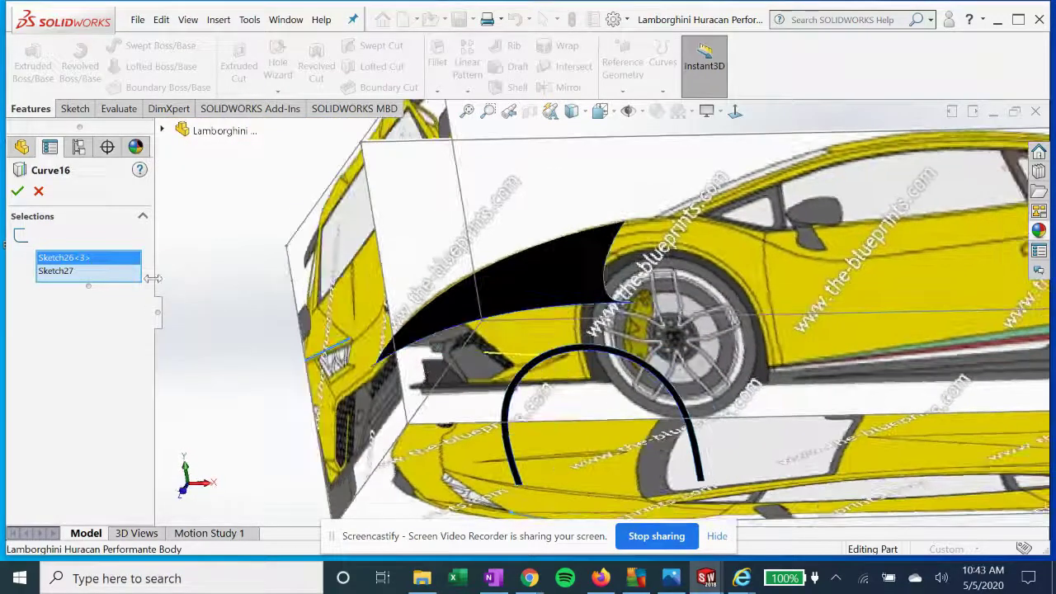
left_click(66, 271)
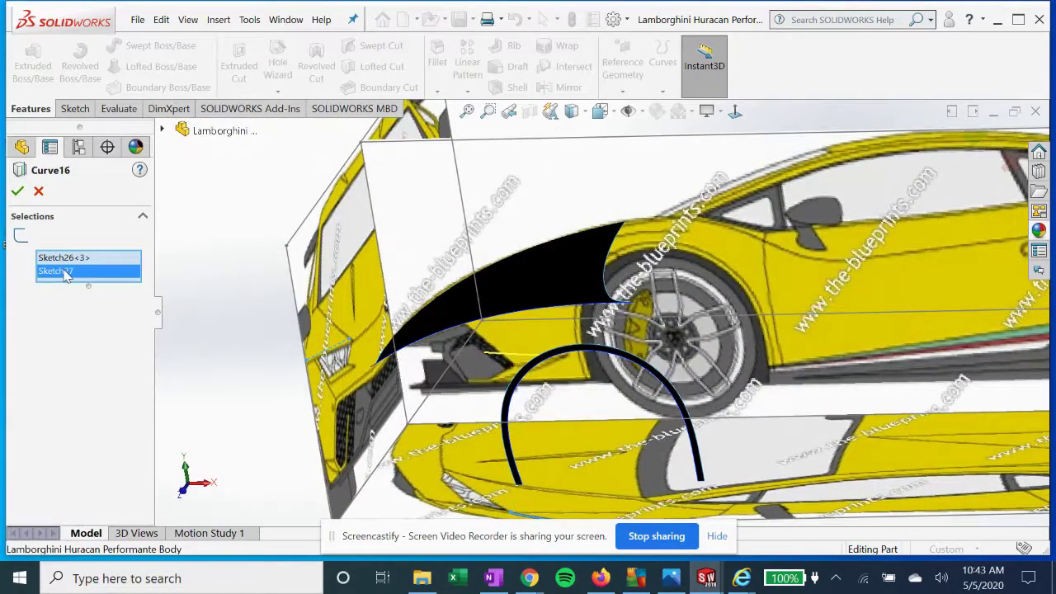
left_click(59, 261)
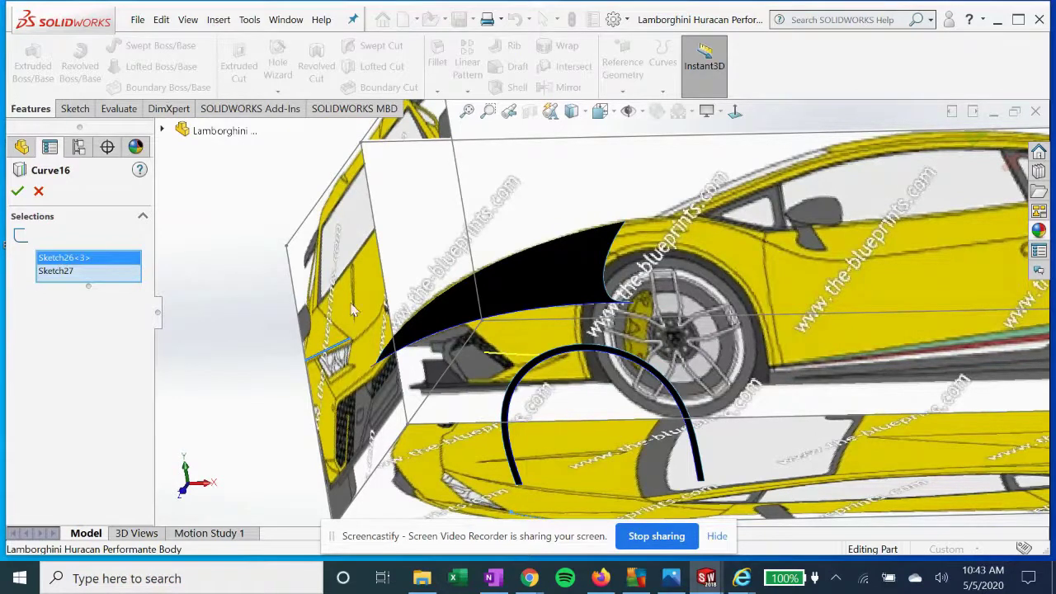
scroll(355, 330, "up", 2)
left_click(67, 273)
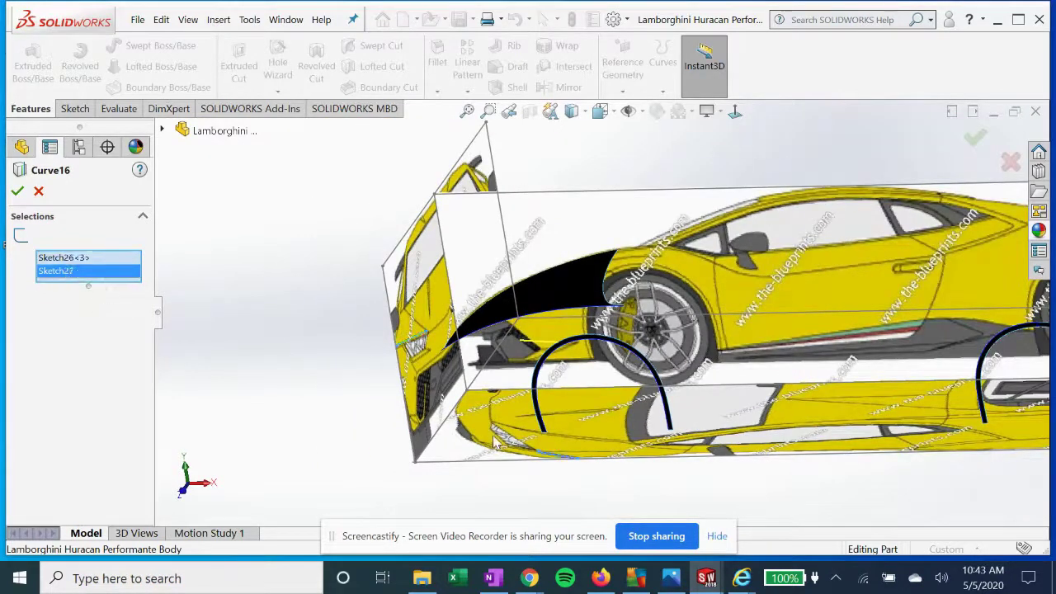
left_click(91, 260)
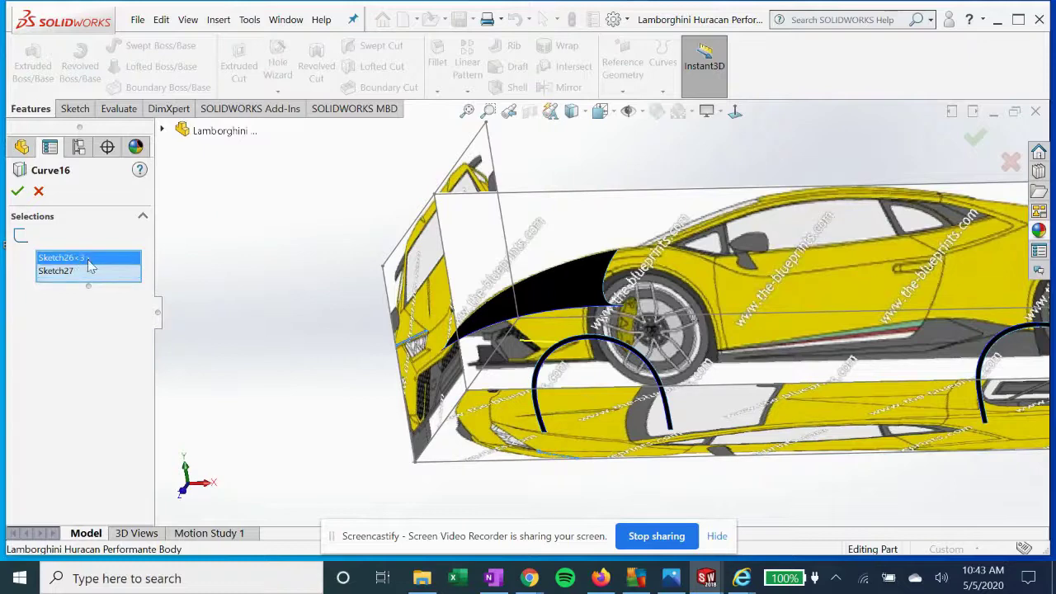
left_click(22, 194)
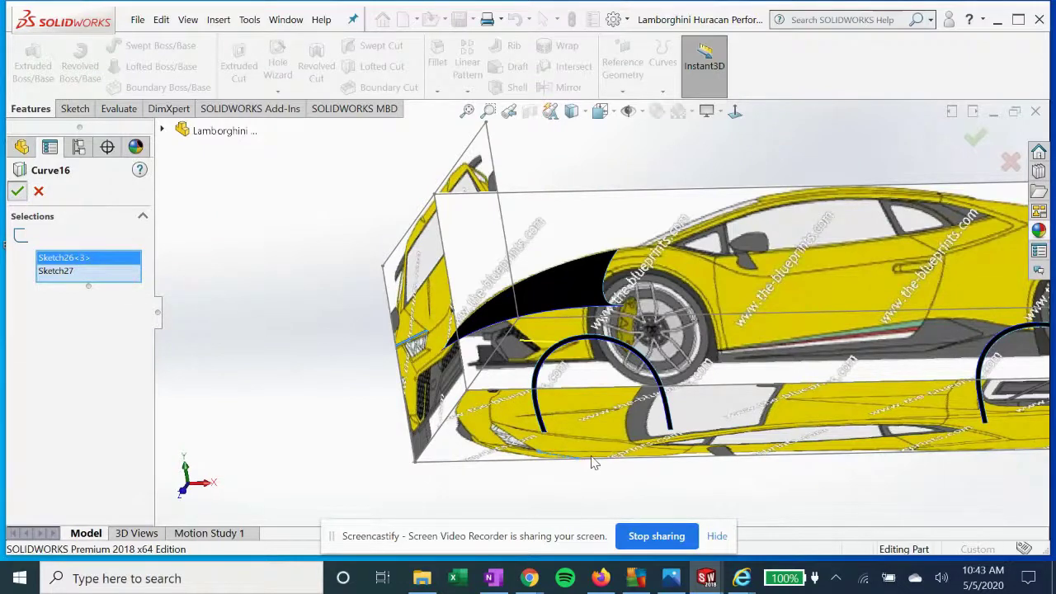
Expand Curve17 and examine the highlighted curve over the front fender from the top view and at an angle
middle_click_drag(530, 448, 502, 440)
left_click(68, 435)
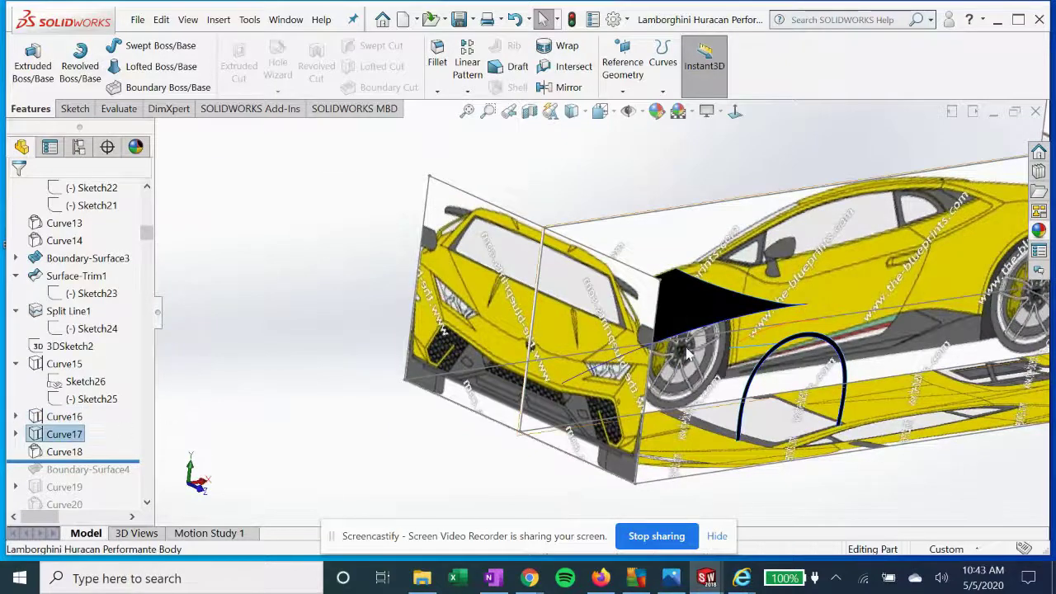
left_click(15, 434)
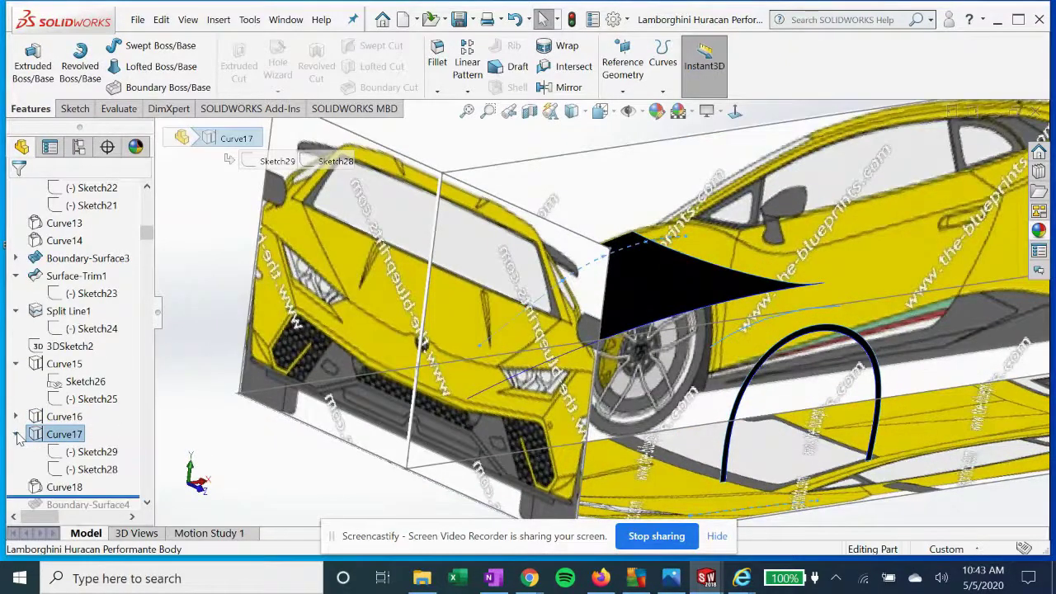
left_click(90, 451)
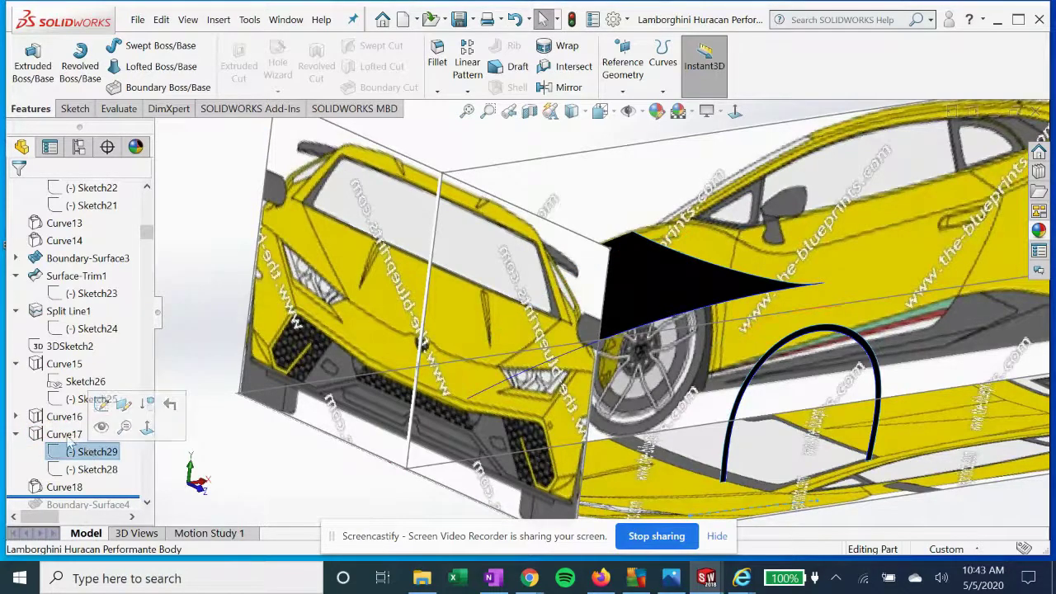
left_click(64, 434)
key("ctrl+5")
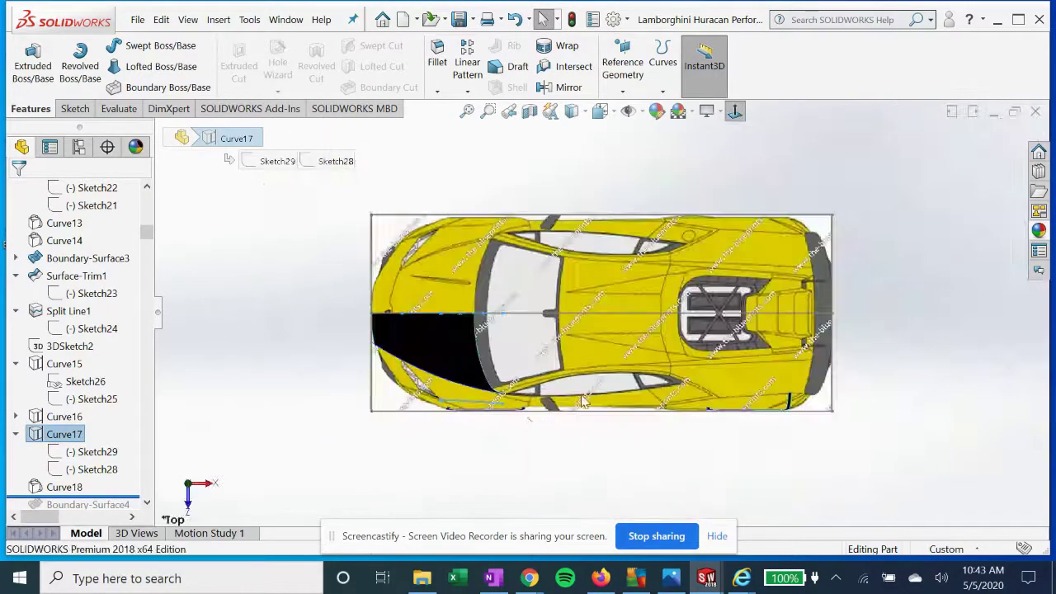
scroll(453, 384, "down", 5)
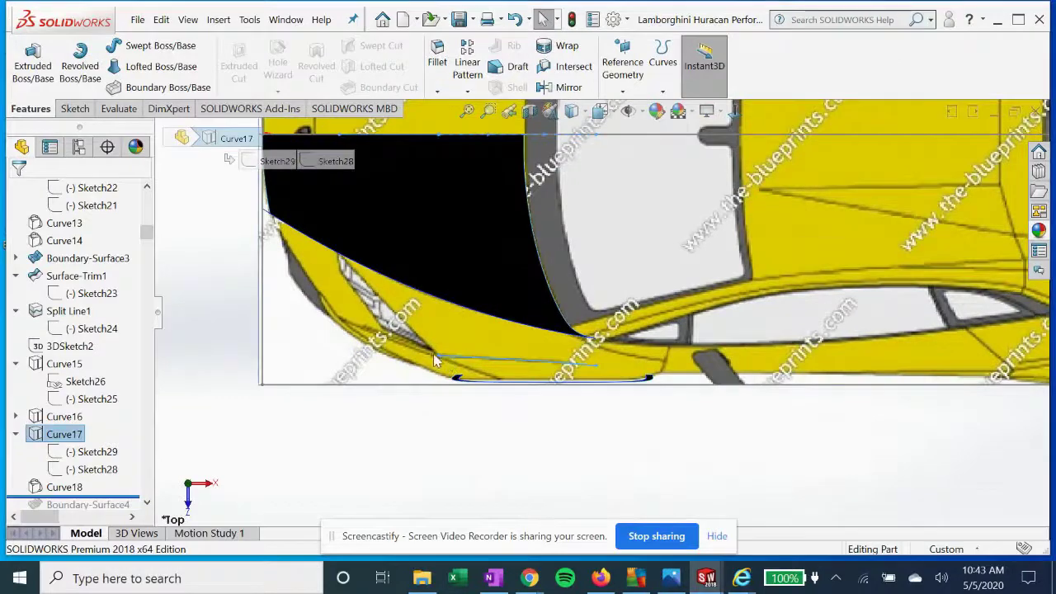
left_click(737, 111)
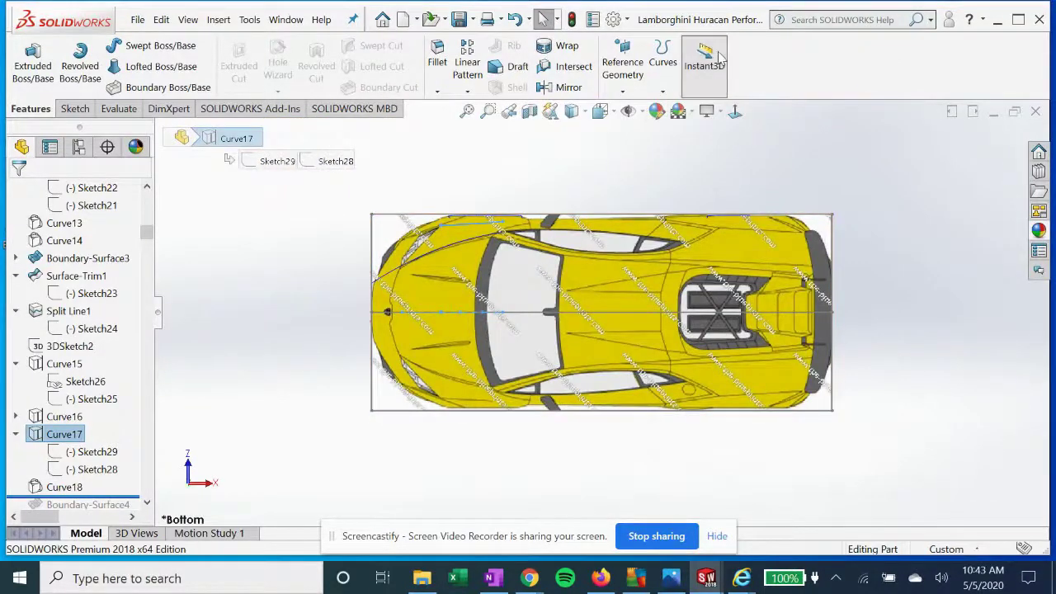
left_click(745, 117)
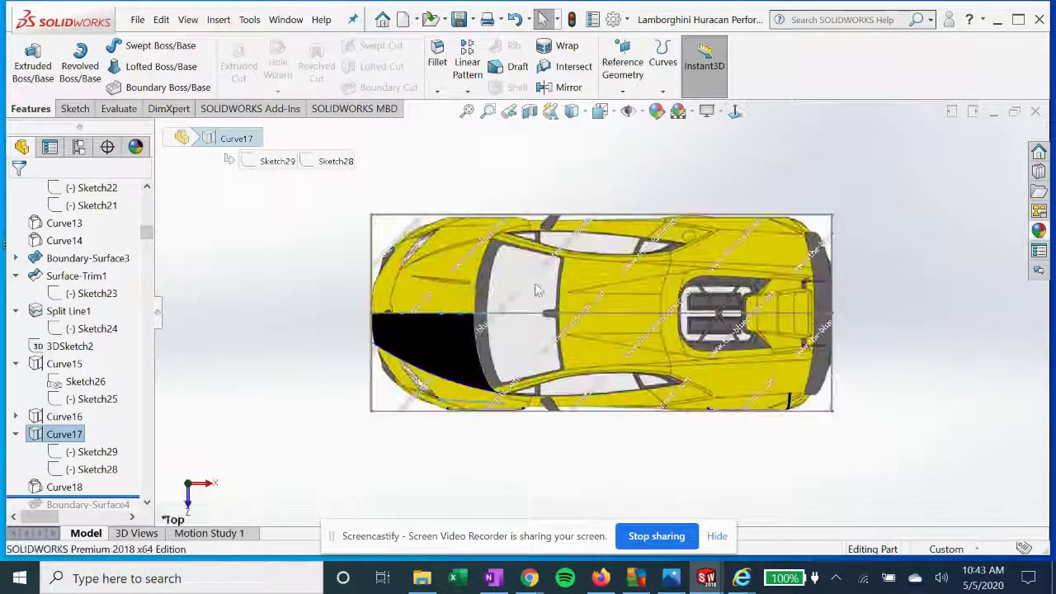
middle_click_drag(441, 388, 450, 325)
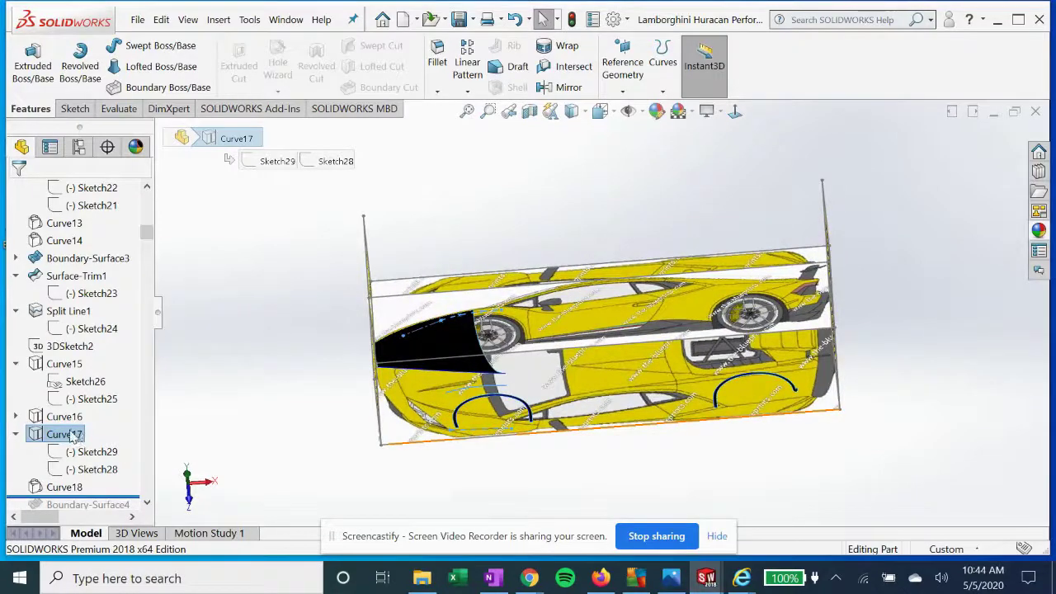
Open Sketch29 under Curve17 for editing, examine its spline along the fender on the top-view blueprint, and exit the sketch
left_click(115, 451)
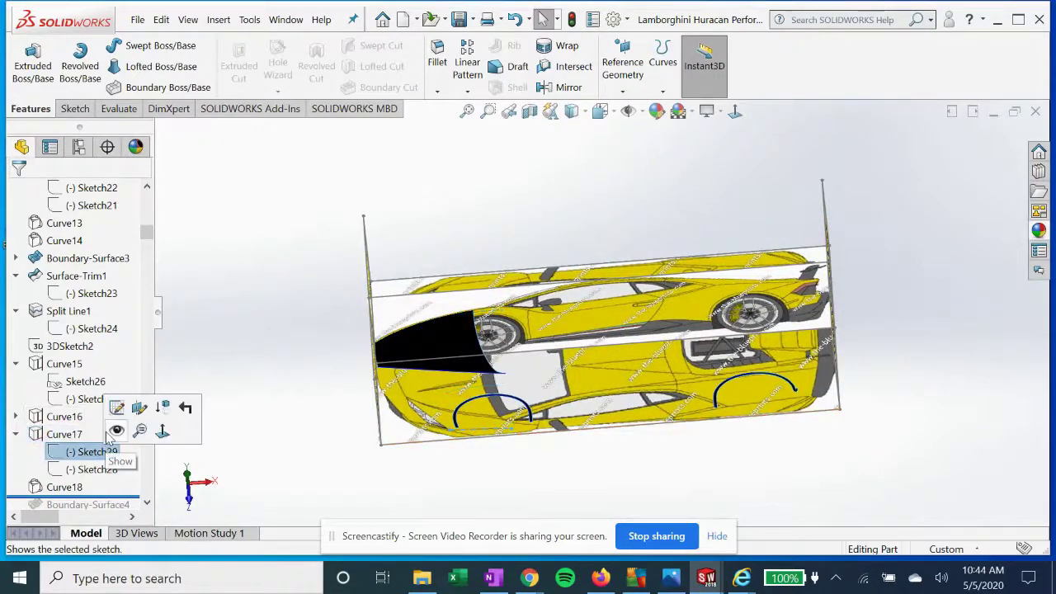
left_click(116, 409)
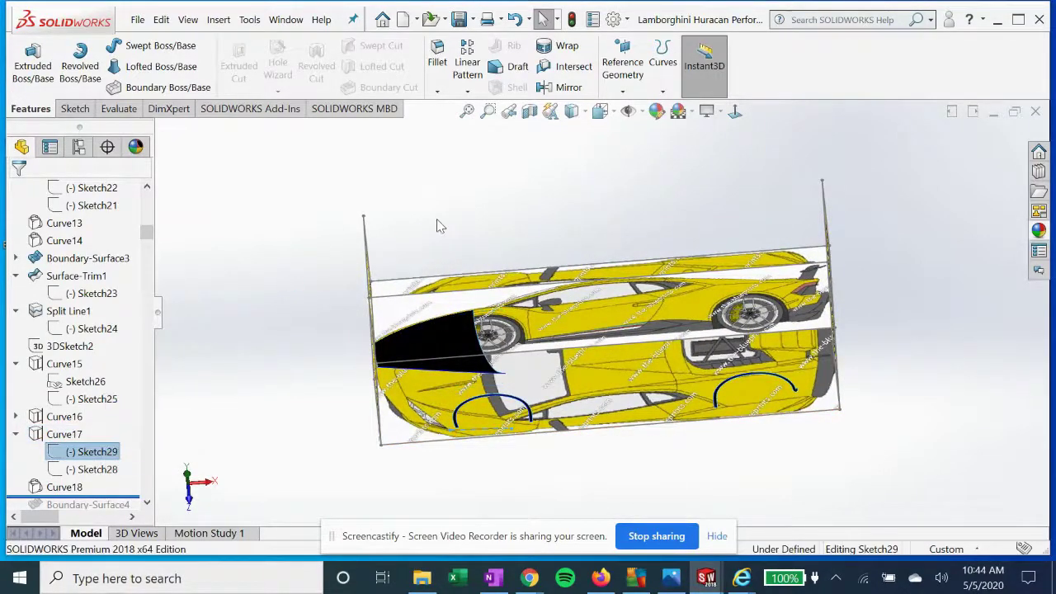
left_click(737, 115)
scroll(481, 361, "down", 6)
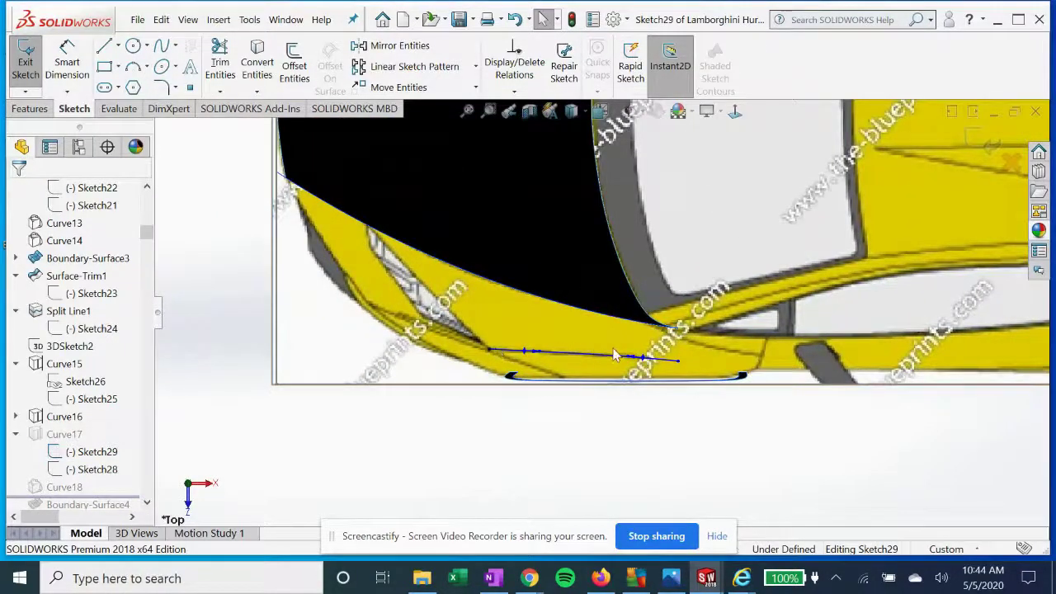
scroll(629, 369, "up", 5)
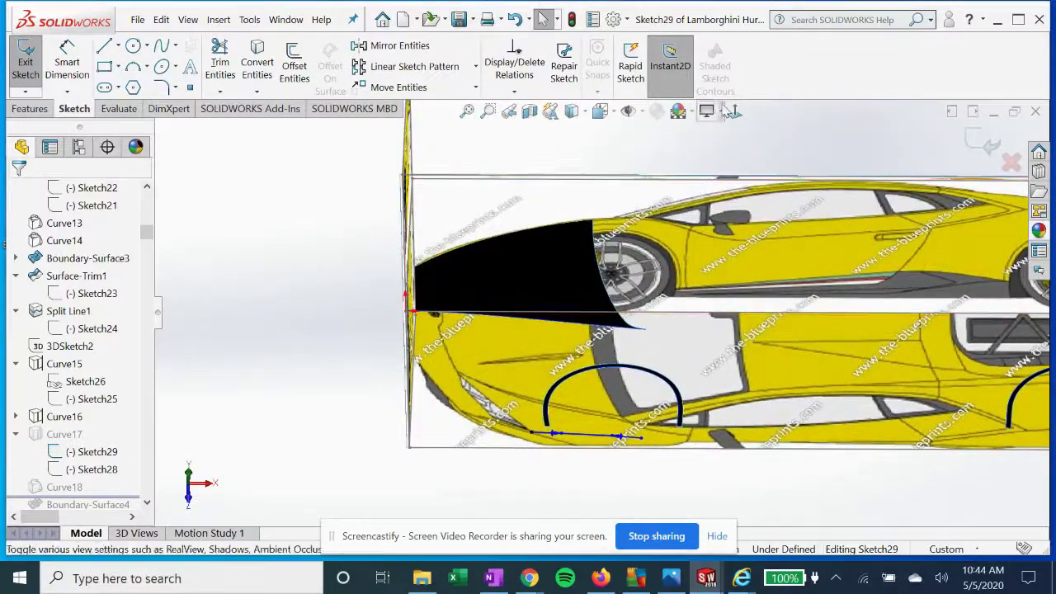
left_click(734, 113)
left_click(745, 115)
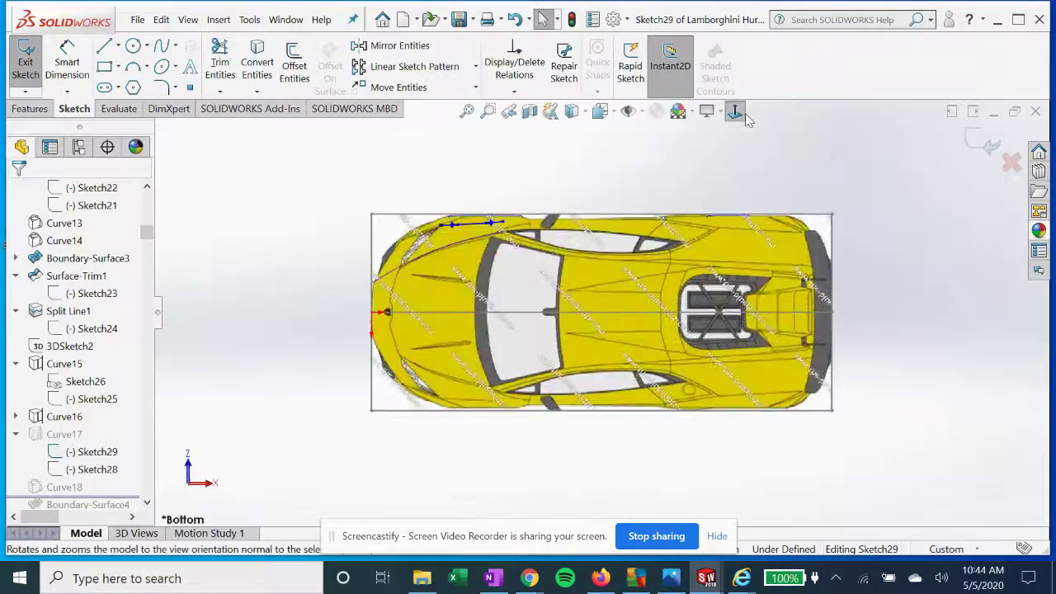
left_click(747, 118)
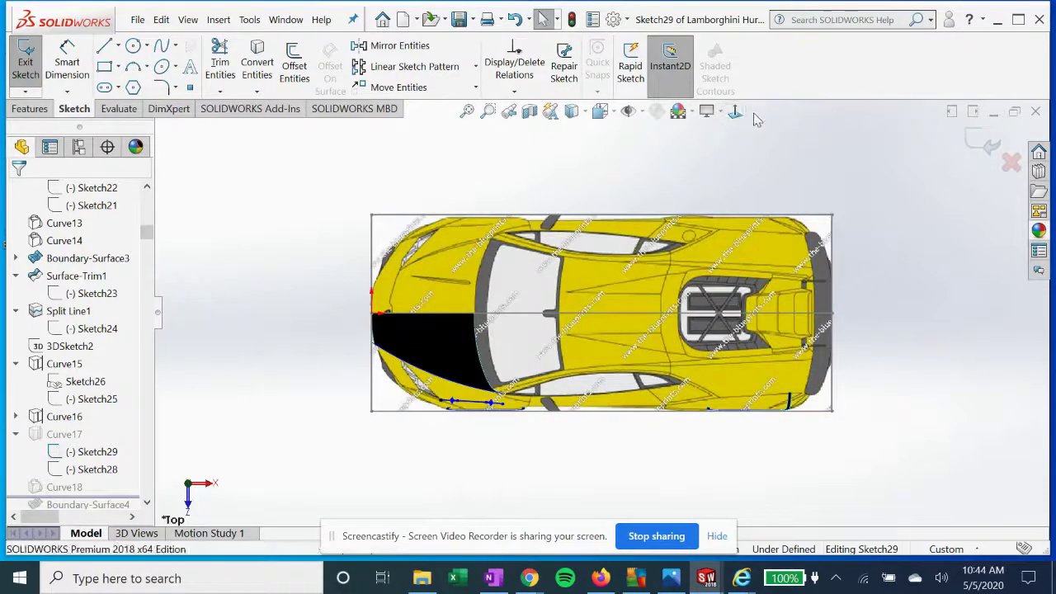
left_click(965, 145)
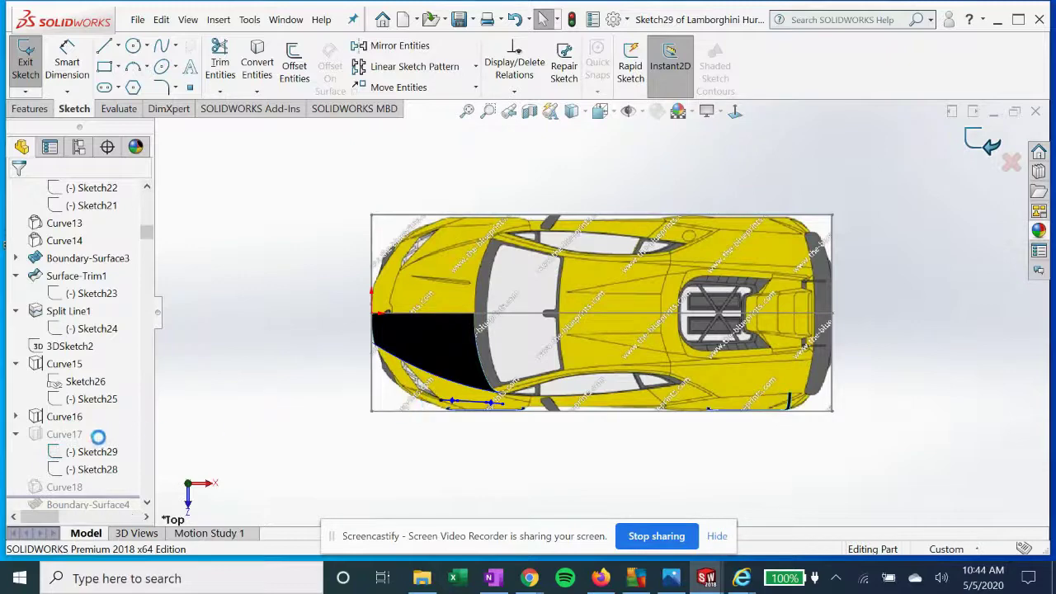
Open Sketch28 under Curve17 for editing, examine its spline over the front wheel on the side-view blueprint, and exit the sketch
left_click(97, 469)
left_click(112, 429)
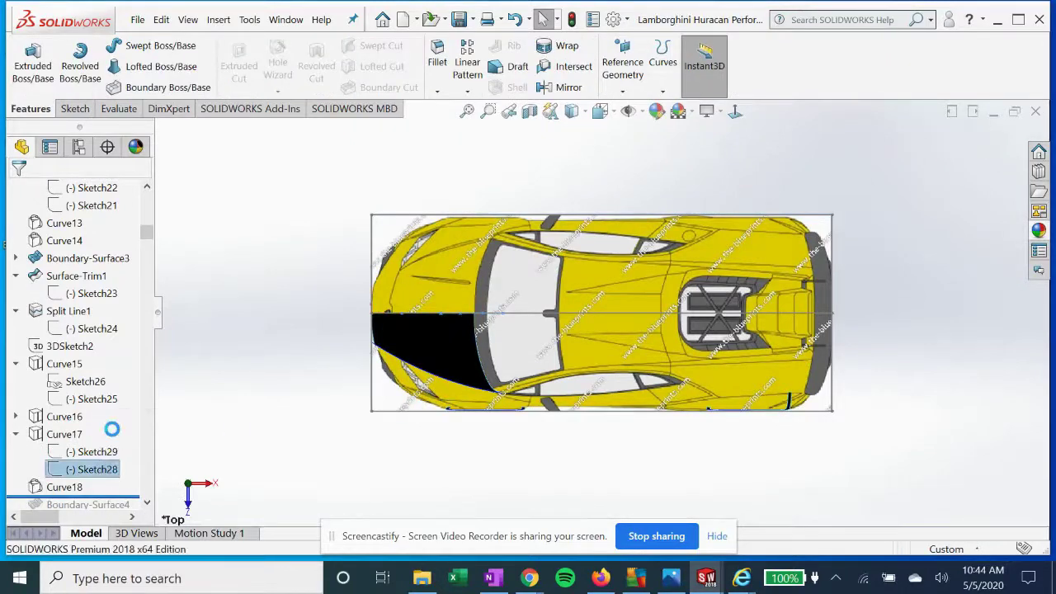
left_click(735, 111)
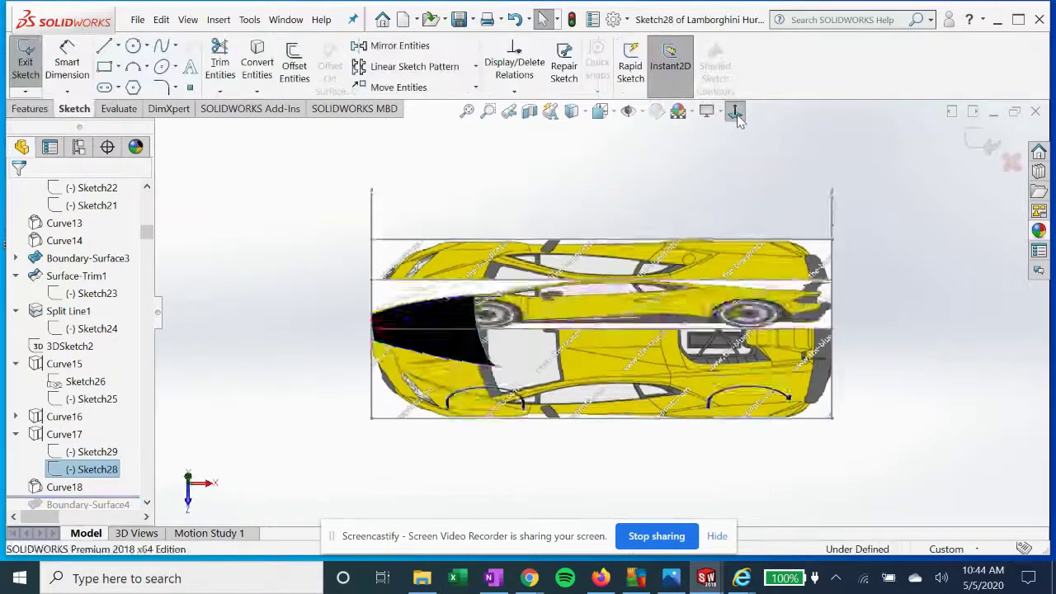
scroll(465, 305, "down", 3)
scroll(464, 305, "down", 5)
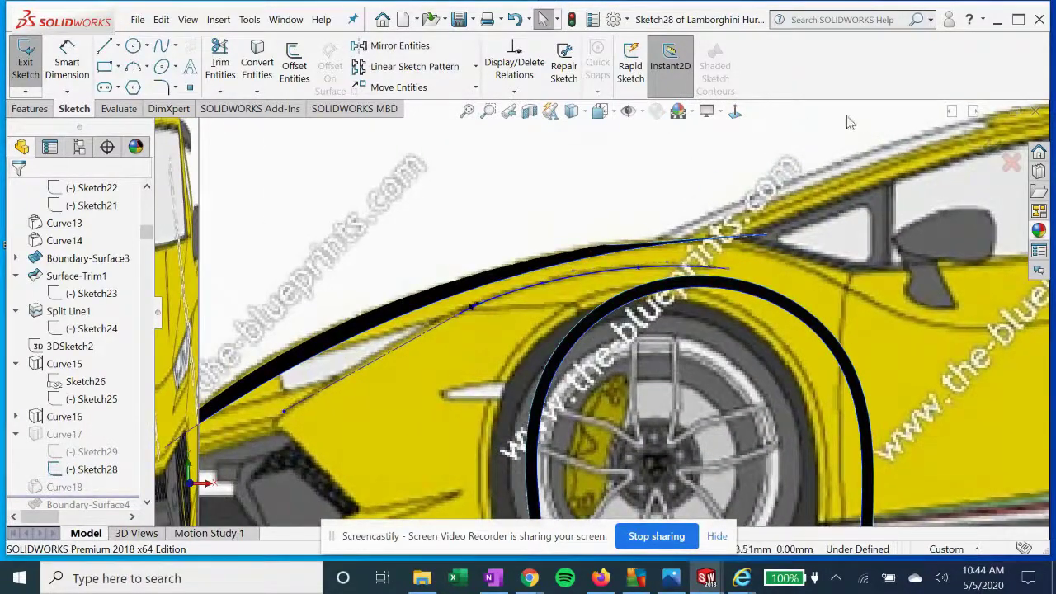
left_click(735, 111)
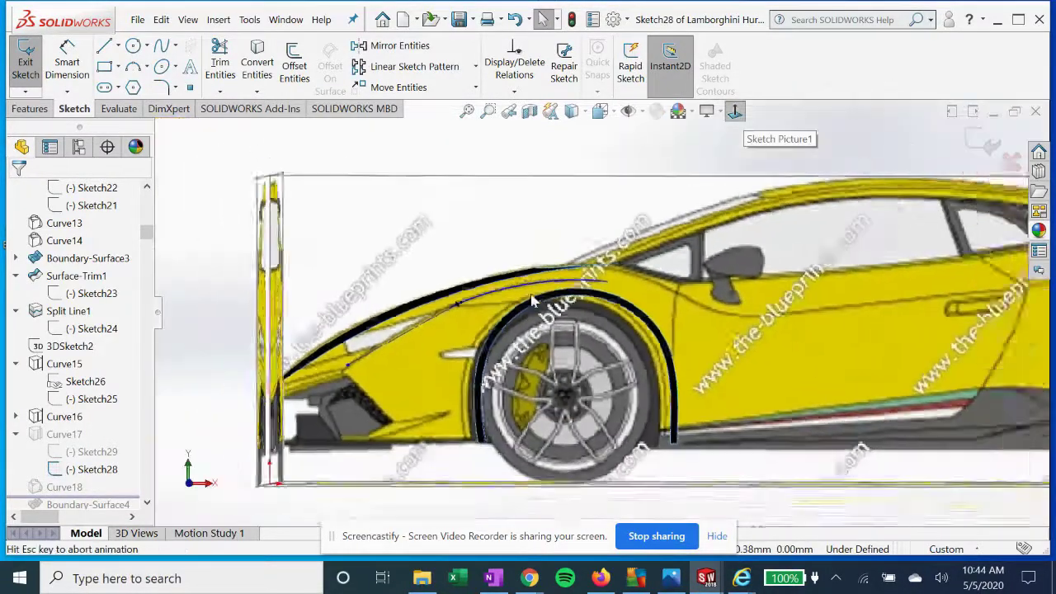
scroll(474, 314, "down", 5)
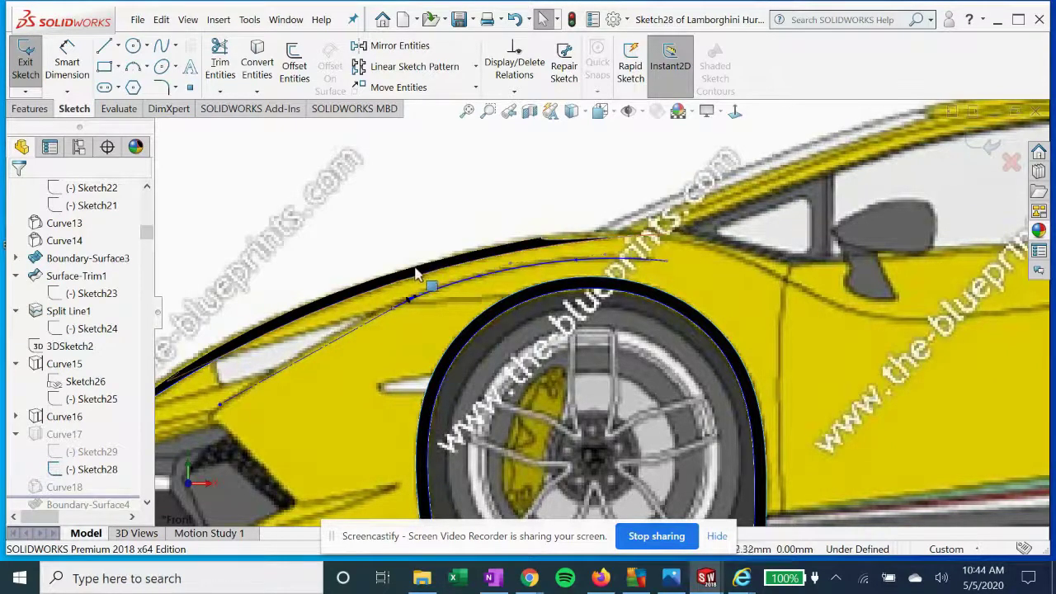
scroll(598, 311, "up", 2)
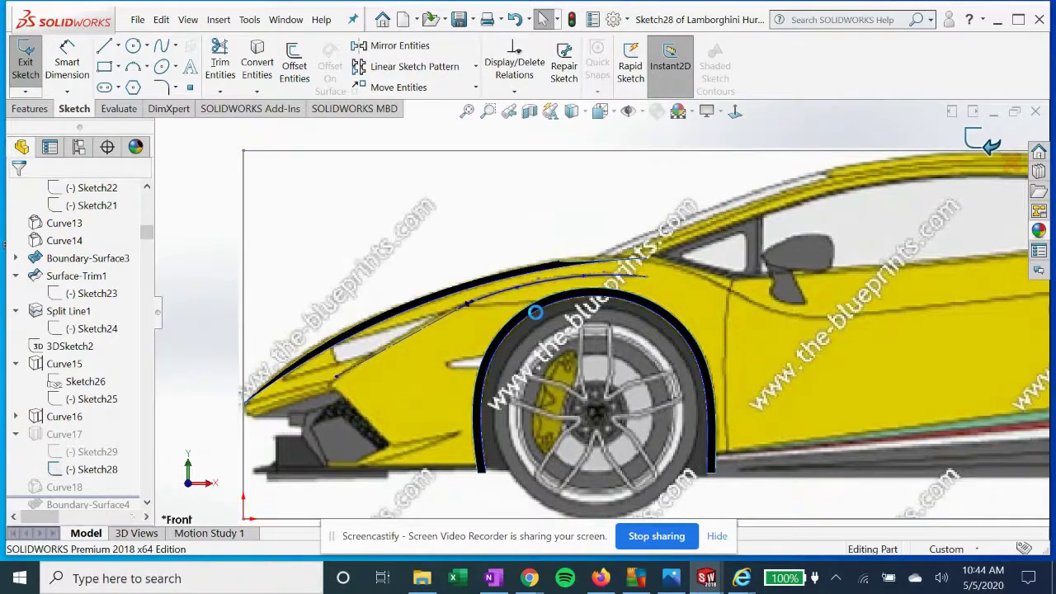
Highlight Curve17 with its source sketches and view it at an angle over the front fender
middle_click_drag(536, 312, 549, 325)
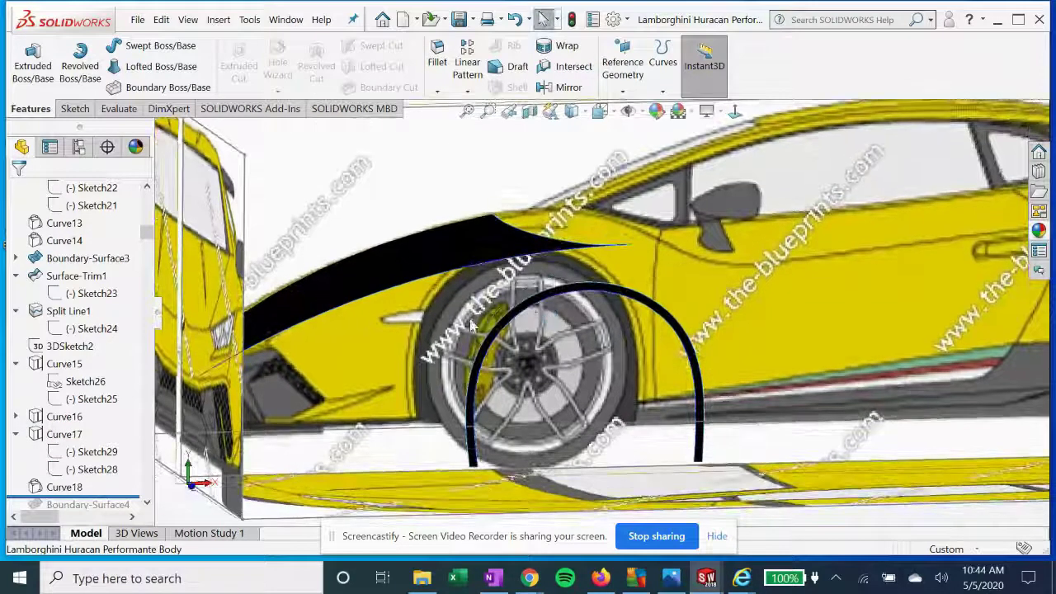
scroll(548, 325, "up", 3)
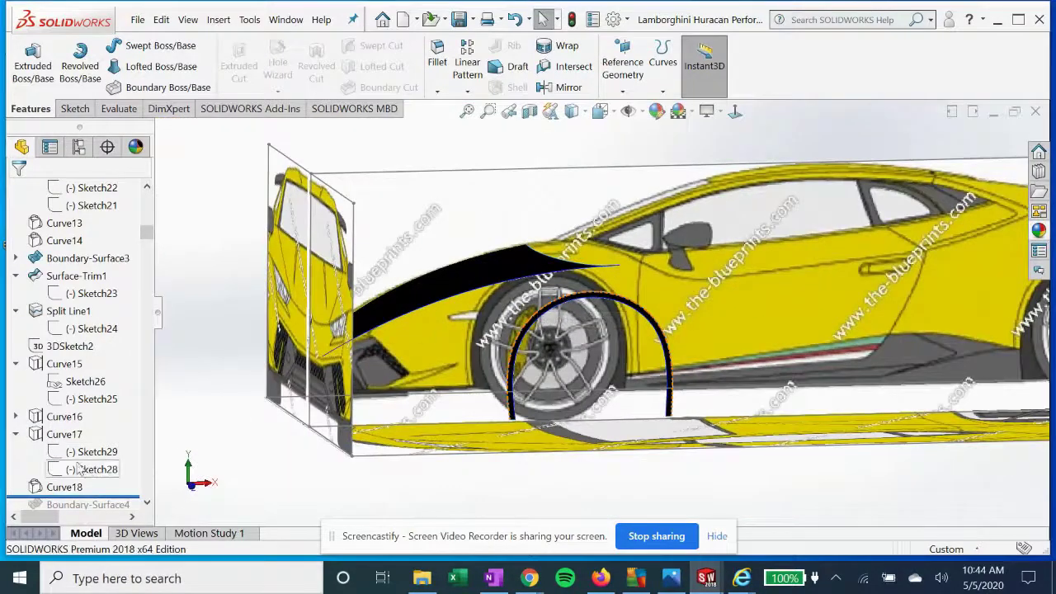
left_click(65, 434)
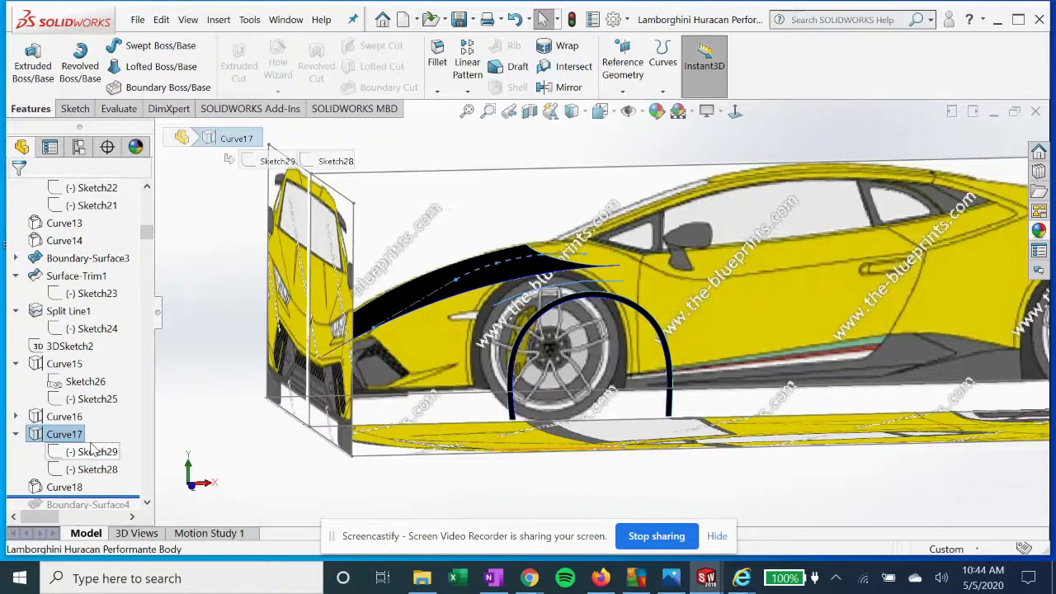
Open Curve18's definition, examine the two through-point vertices at the rear end of the fender curves, and accept it
left_click(58, 487)
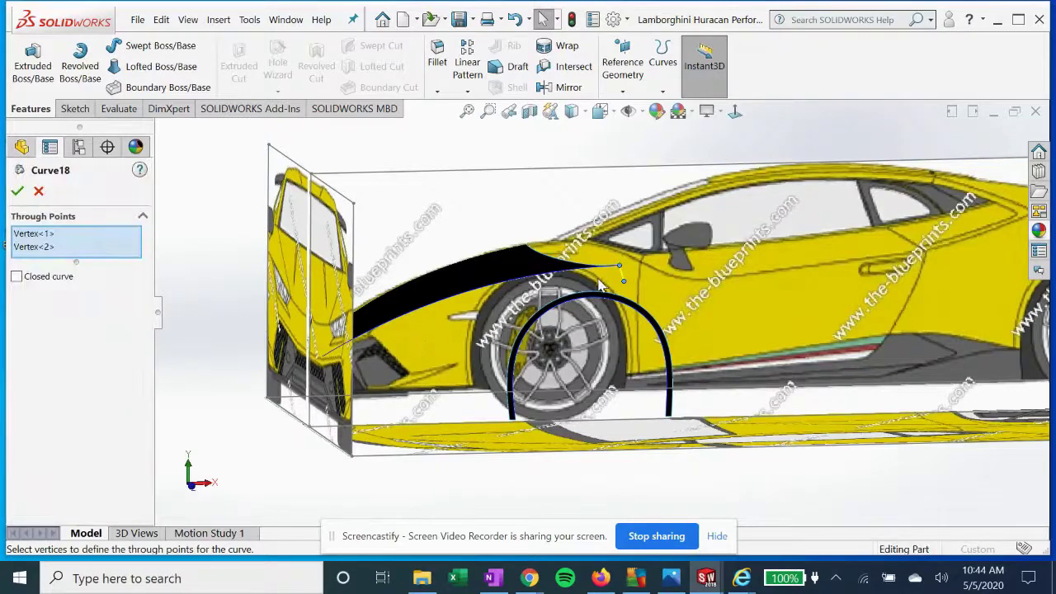
scroll(600, 285, "down", 5)
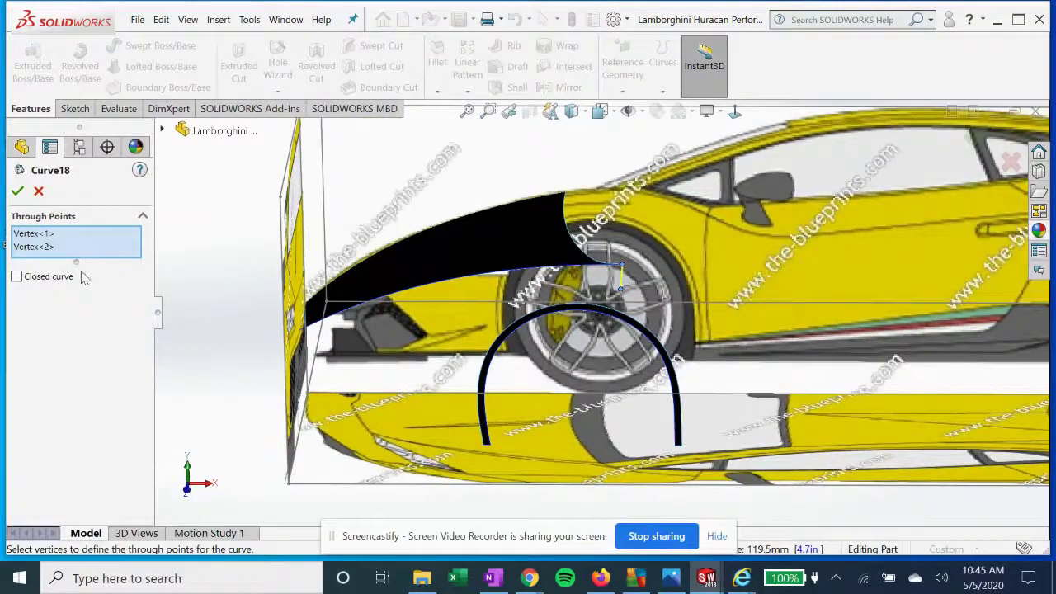
left_click(33, 233)
left_click(33, 247)
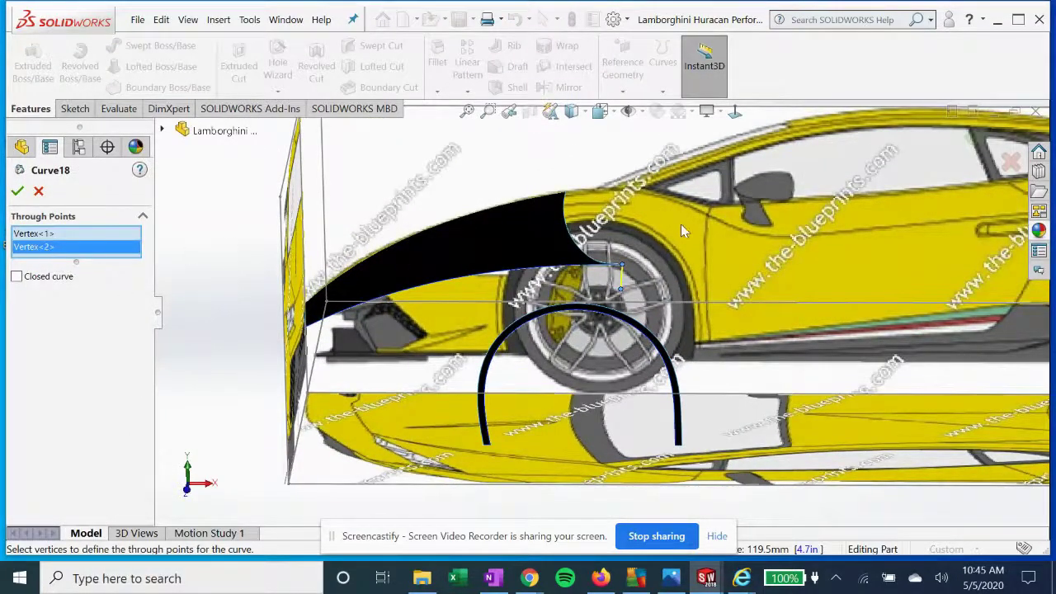
scroll(615, 283, "down", 3)
scroll(615, 283, "down", 2)
scroll(593, 326, "up", 4)
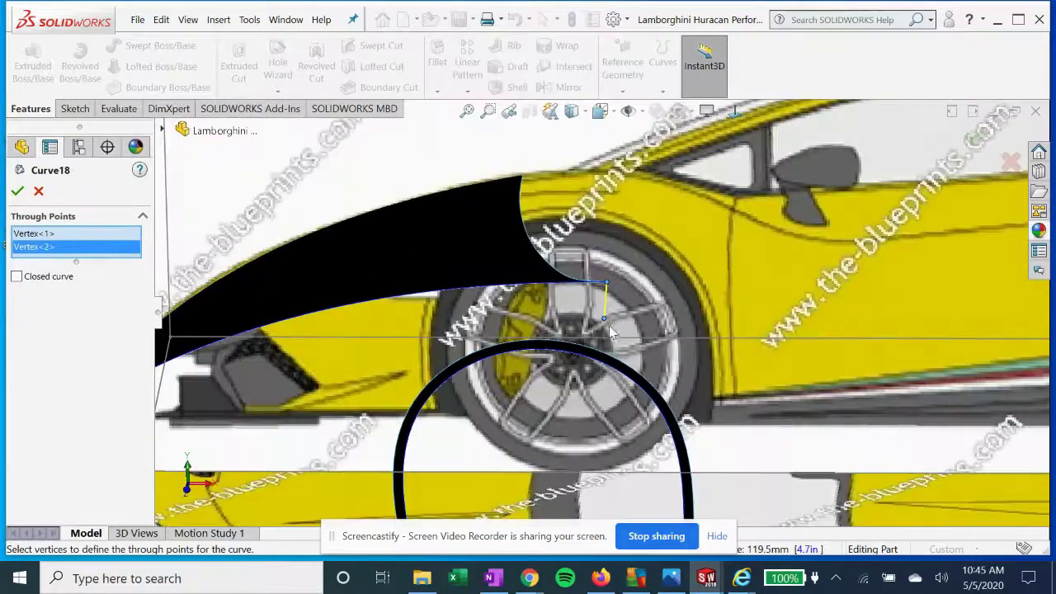
middle_click_drag(593, 326, 632, 320)
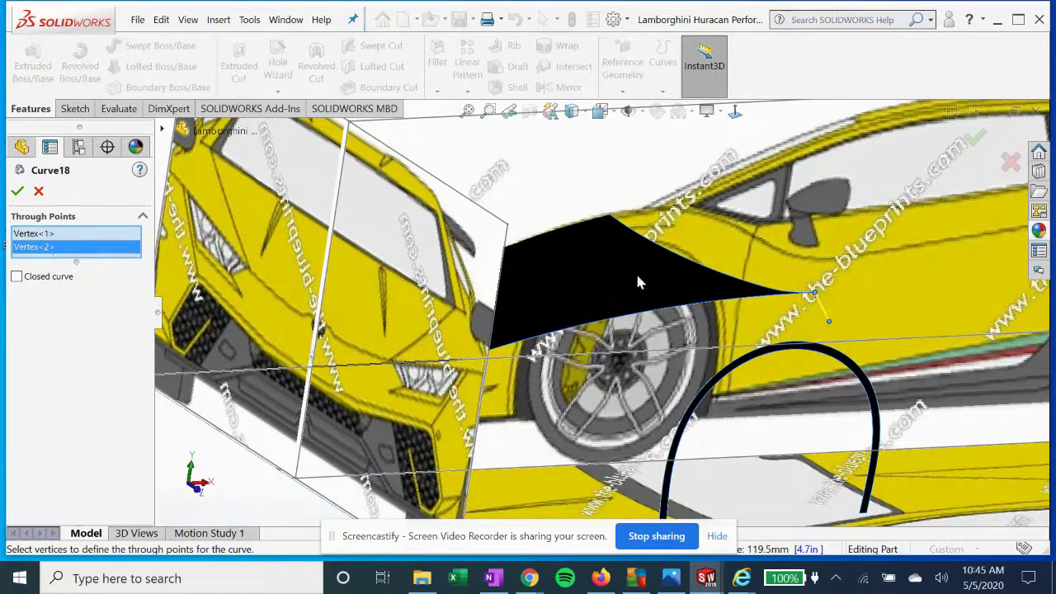
left_click(18, 192)
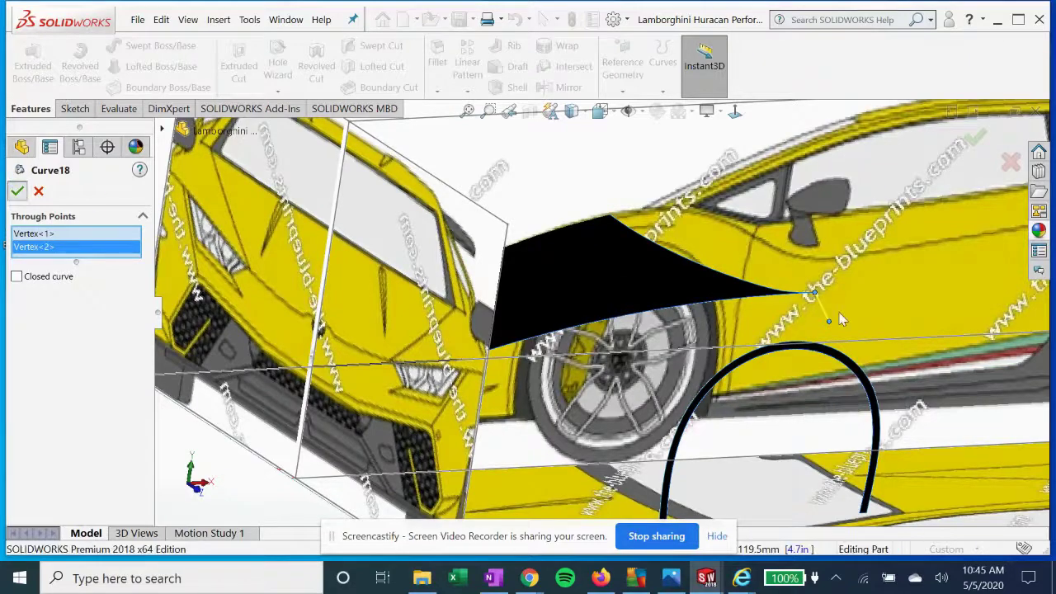
Roll the feature history forward to include Boundary-Surface4
scroll(784, 355, "up", 2)
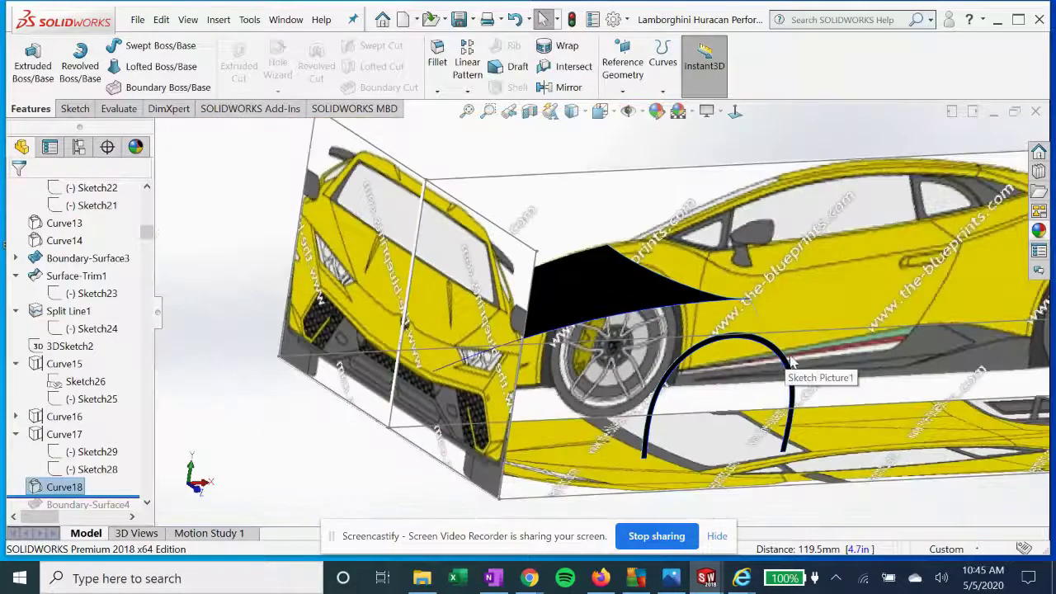
middle_click_drag(785, 355, 754, 377)
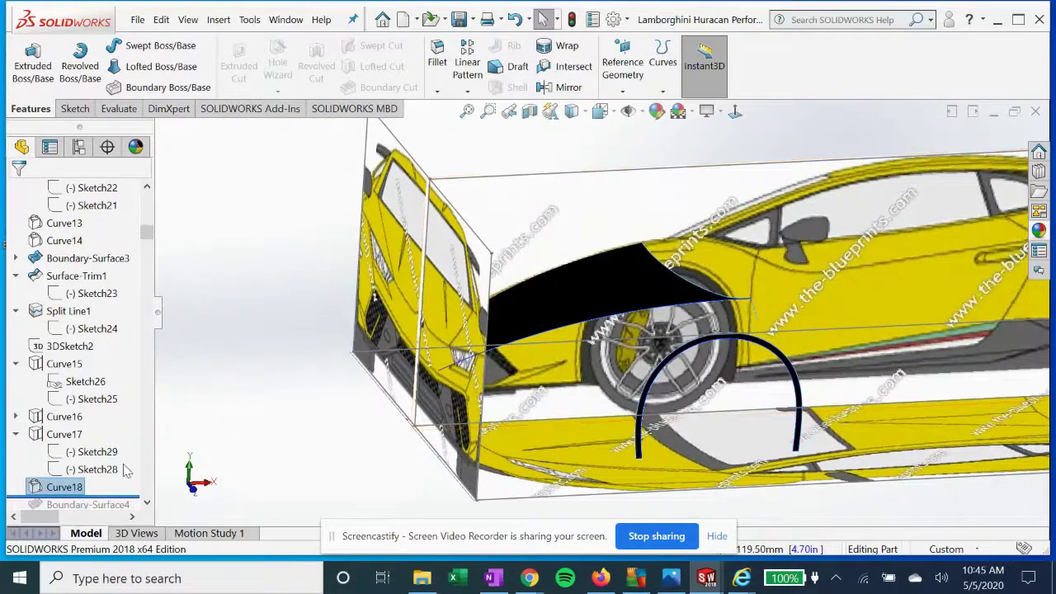
scroll(110, 422, "down", 2)
left_click_drag(124, 402, 134, 410)
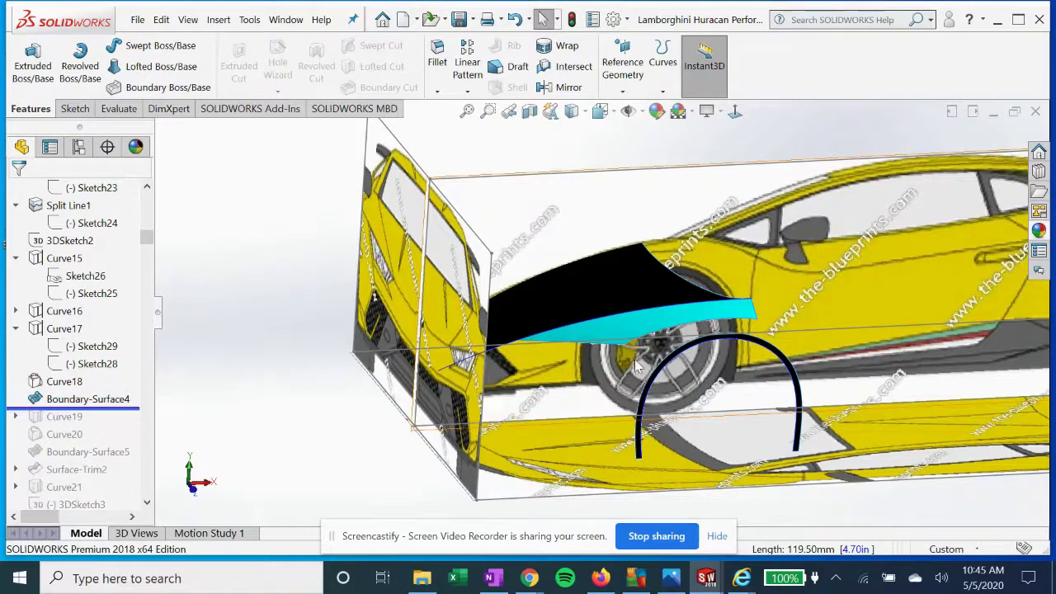
Open Boundary-Surface4's definition and examine its Direction 1 curves, then highlight Edge<1> and Curve17 in Direction 2
scroll(636, 365, "down", 4)
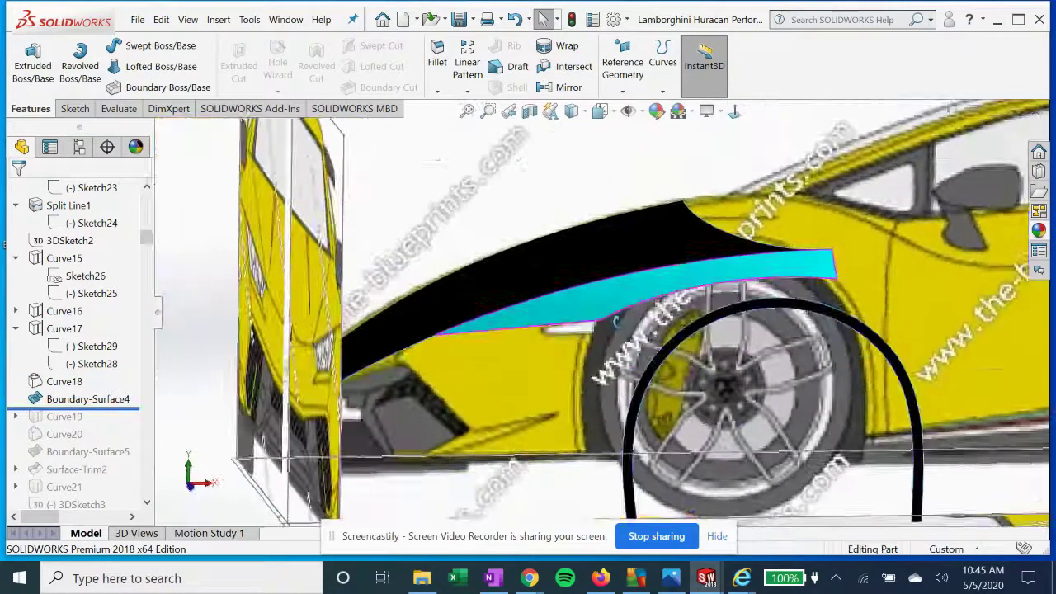
middle_click_drag(617, 322, 687, 337)
left_click(41, 399)
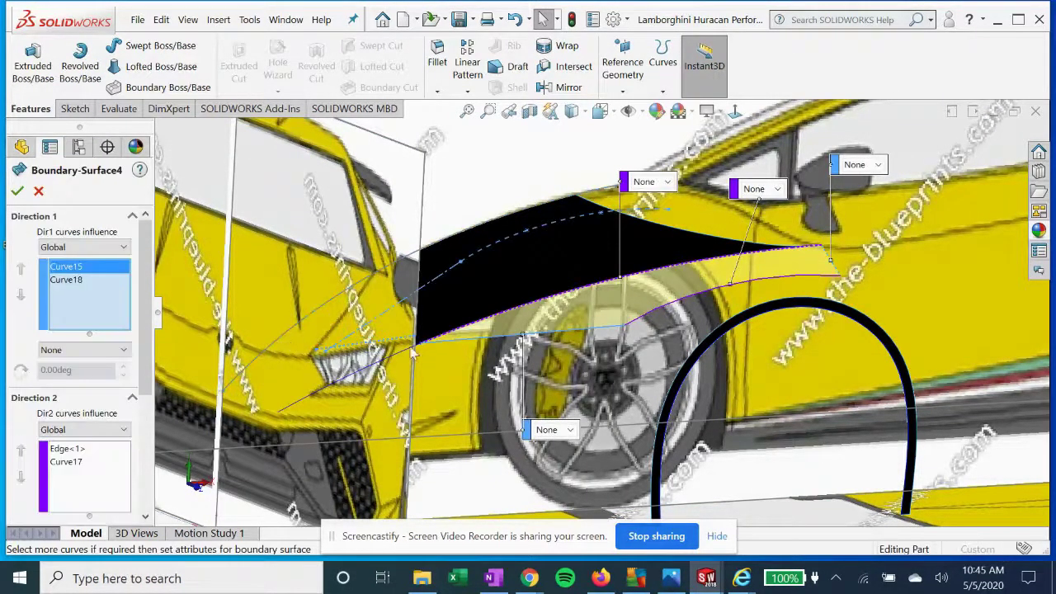
middle_click_drag(574, 350, 289, 326)
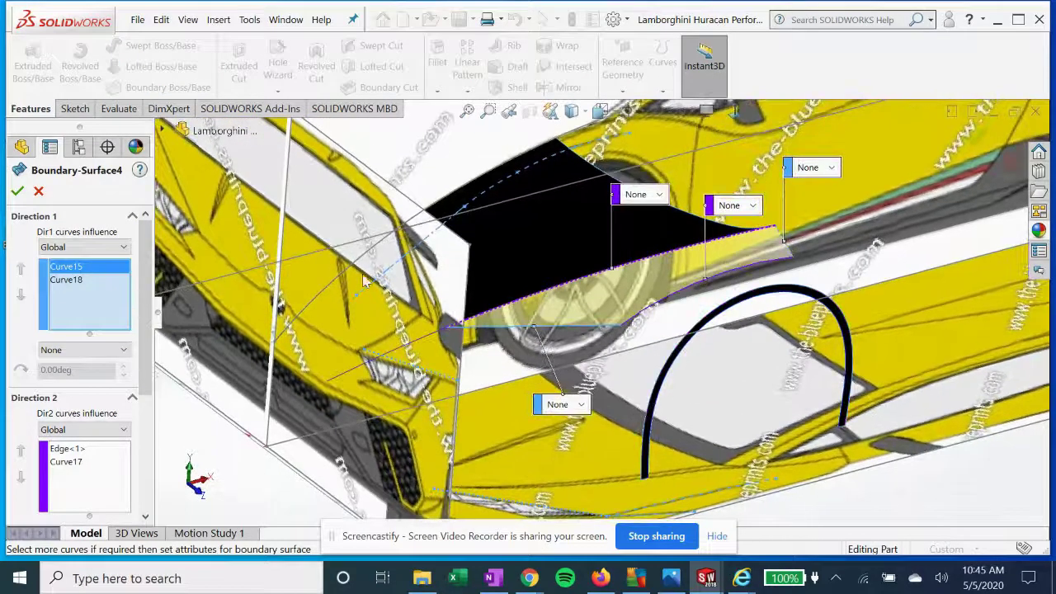
left_click(71, 279)
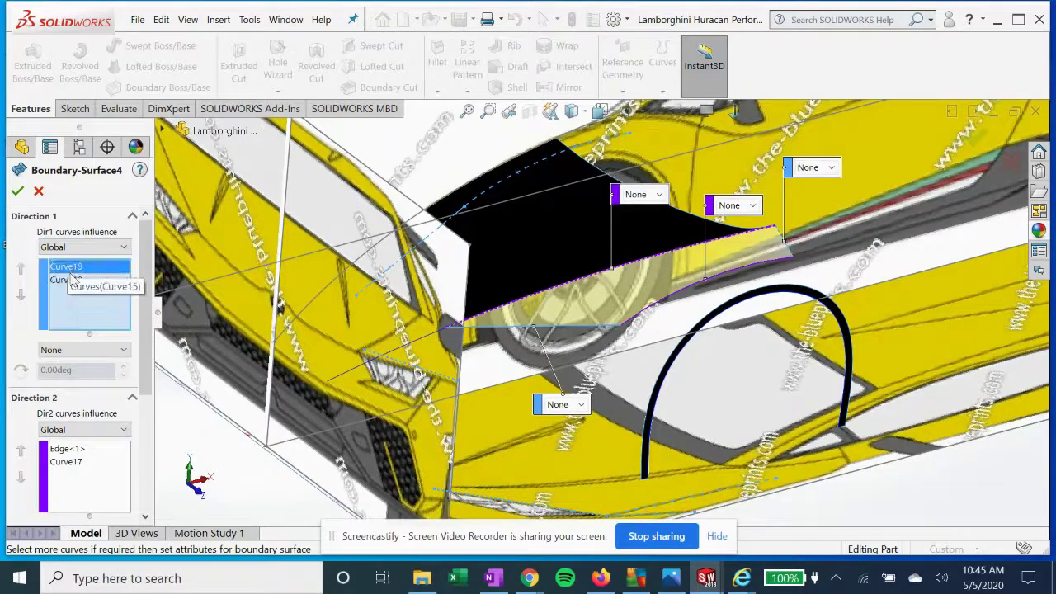
middle_click_drag(522, 259, 465, 276)
left_click(78, 448)
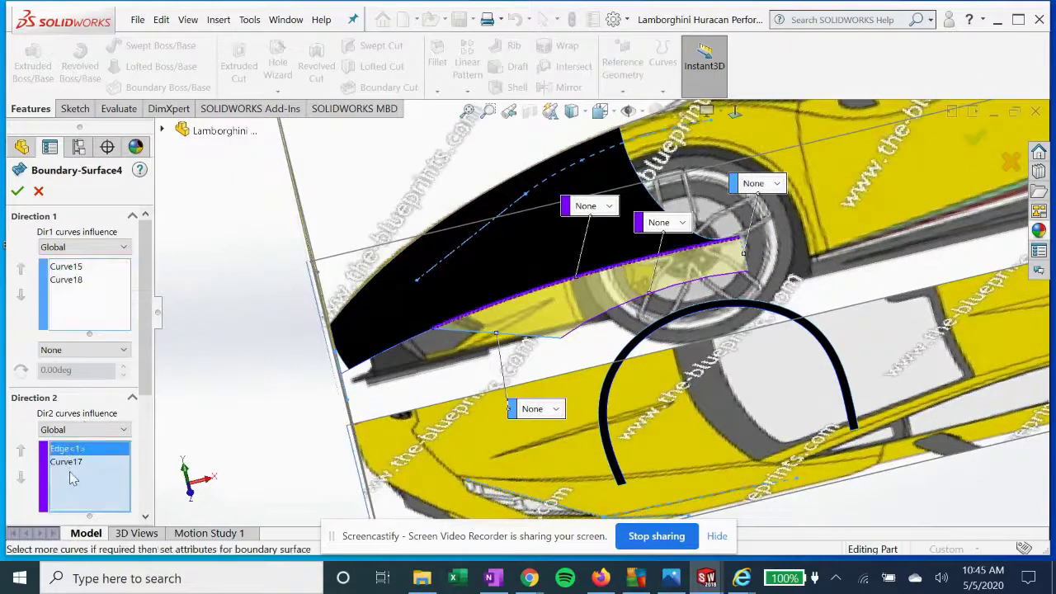
left_click(69, 462)
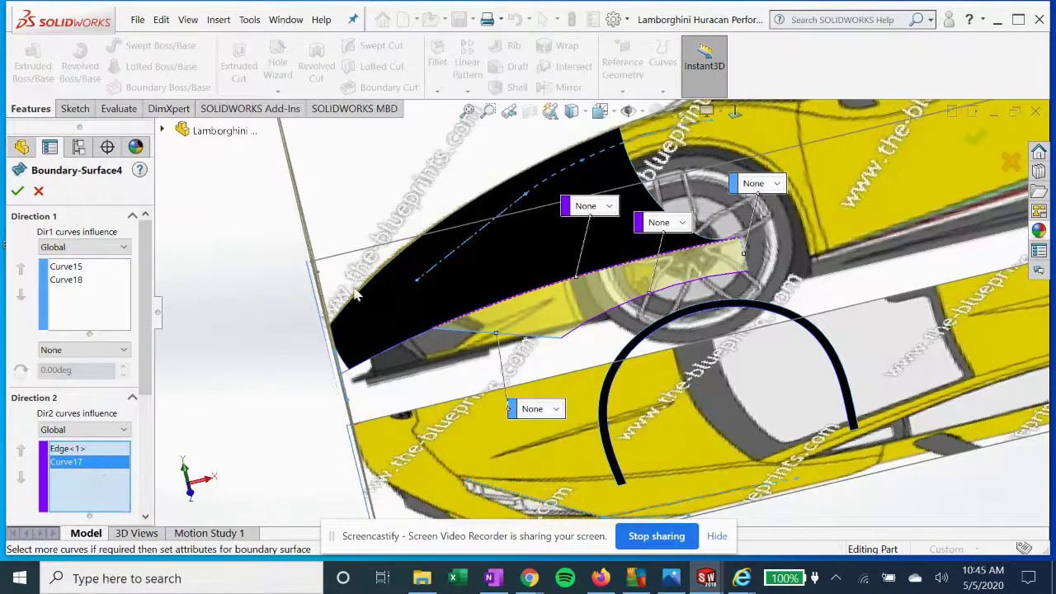
Highlight Curve18 and Curve15 in Direction 1, accept Boundary-Surface4's definition, and view the resulting fender surface
left_click(49, 282)
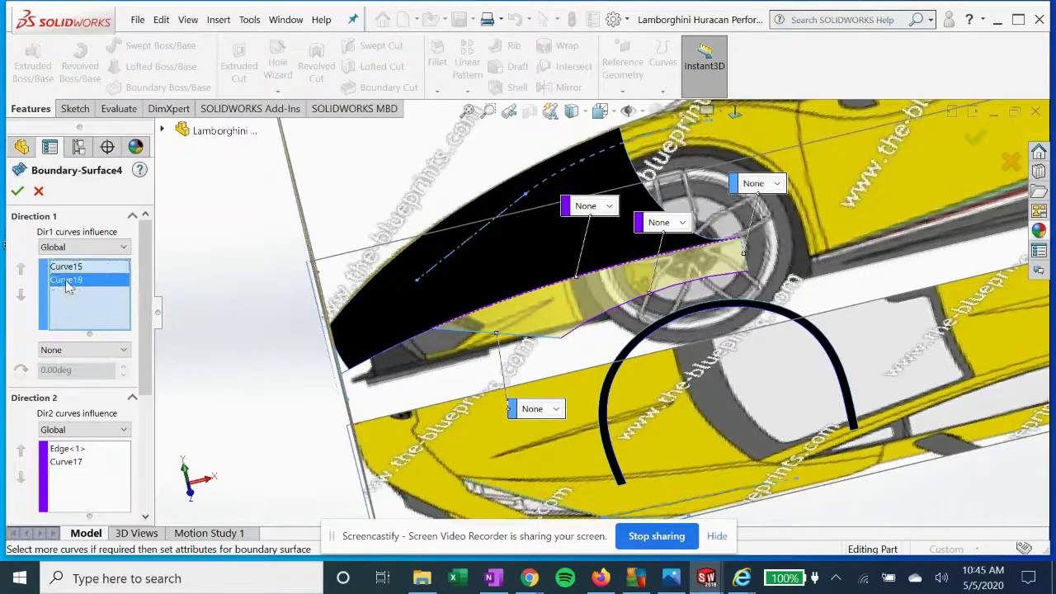
left_click(68, 282)
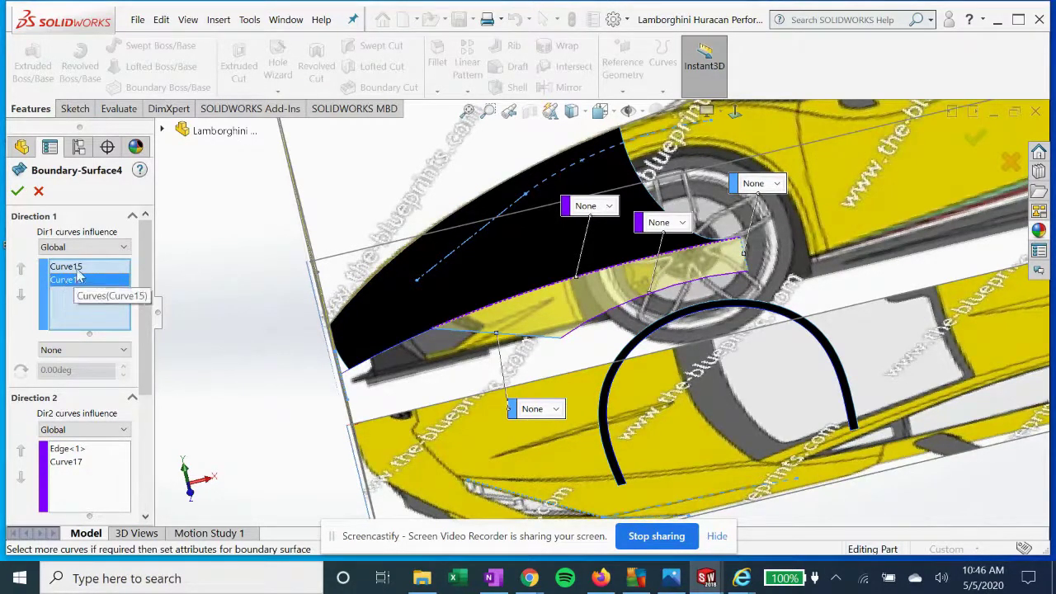
left_click(76, 268)
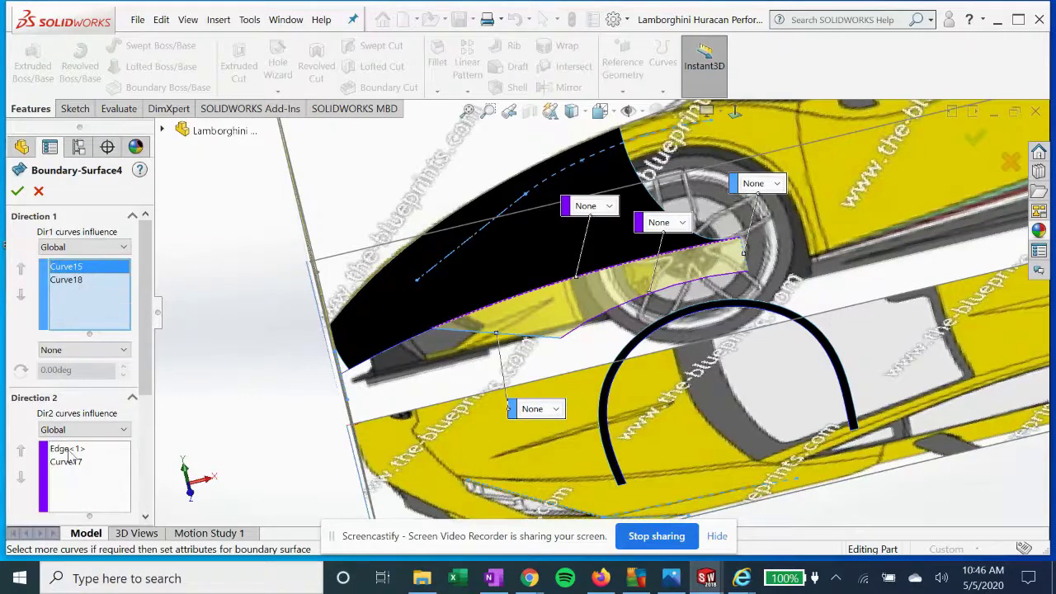
middle_click_drag(338, 310, 176, 315)
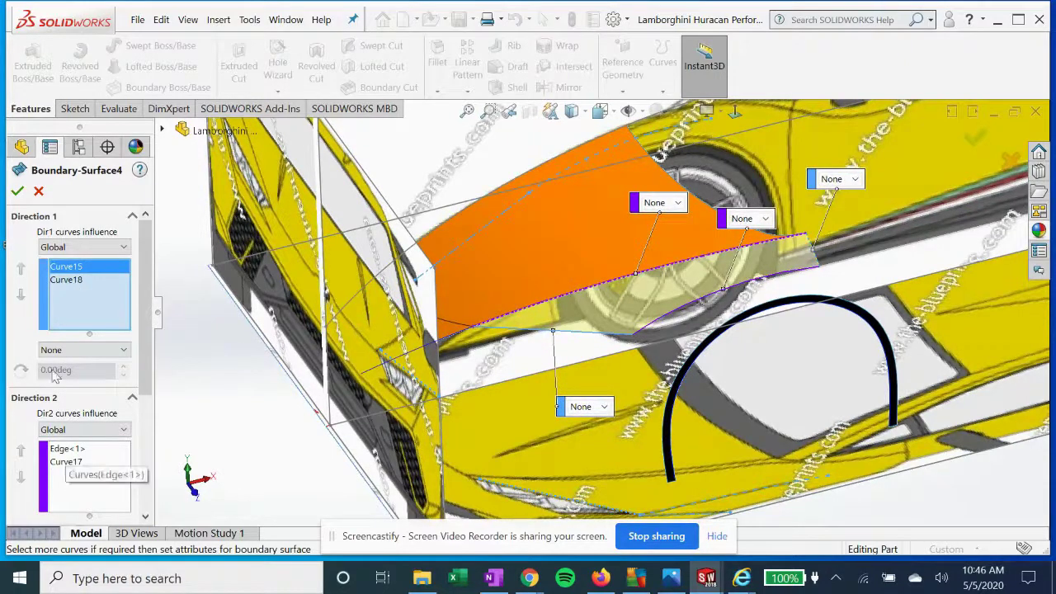
left_click(17, 193)
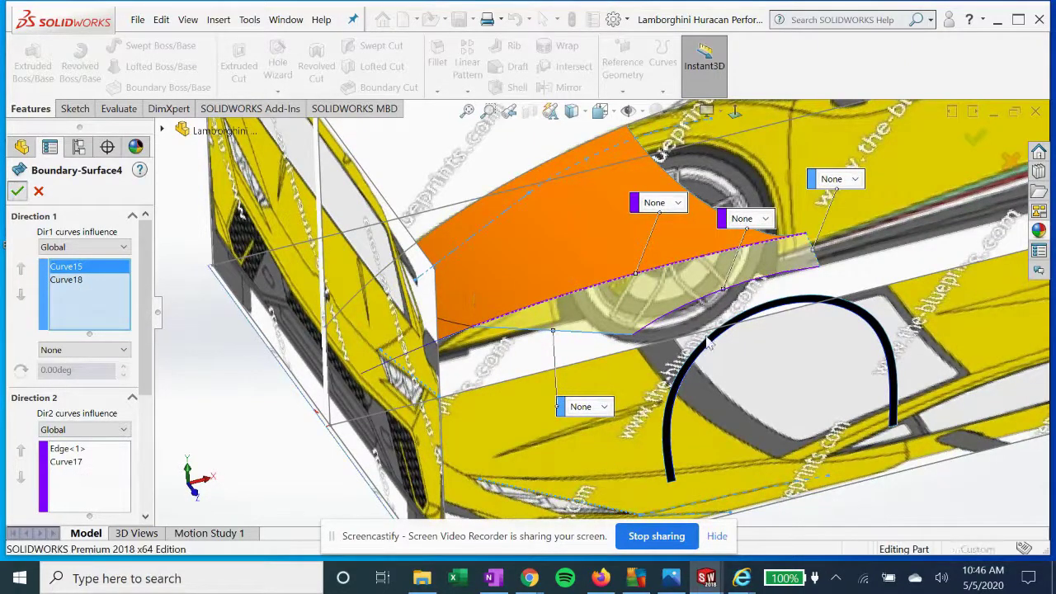
scroll(674, 349, "up", 2)
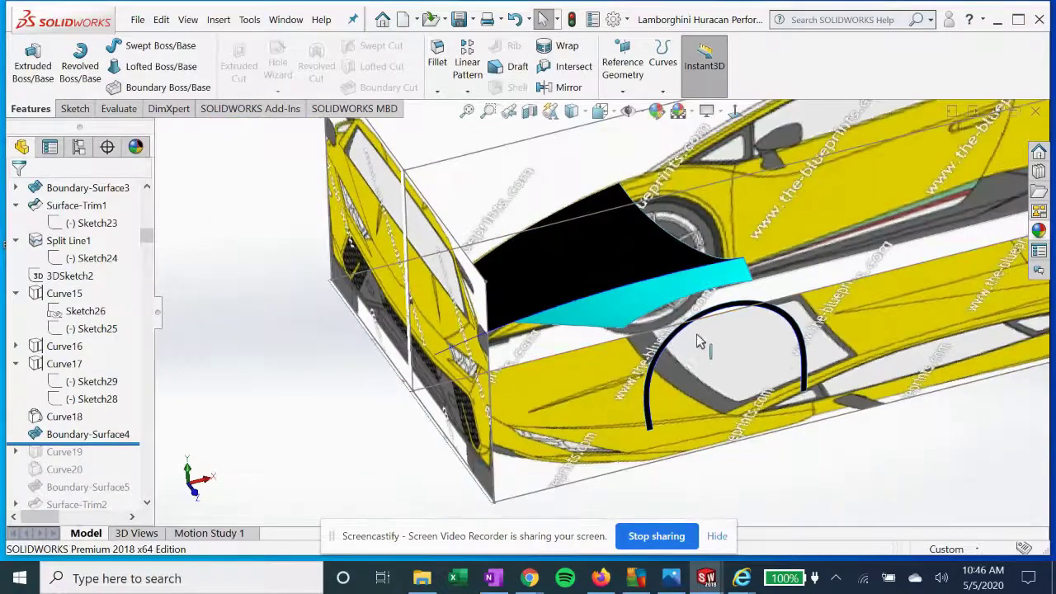
mouse_move(698, 341)
middle_mouse_down()
mouse_move(654, 404)
mouse_move(667, 229)
mouse_move(641, 246)
mouse_move(686, 285)
mouse_move(706, 322)
mouse_move(698, 330)
middle_mouse_up()
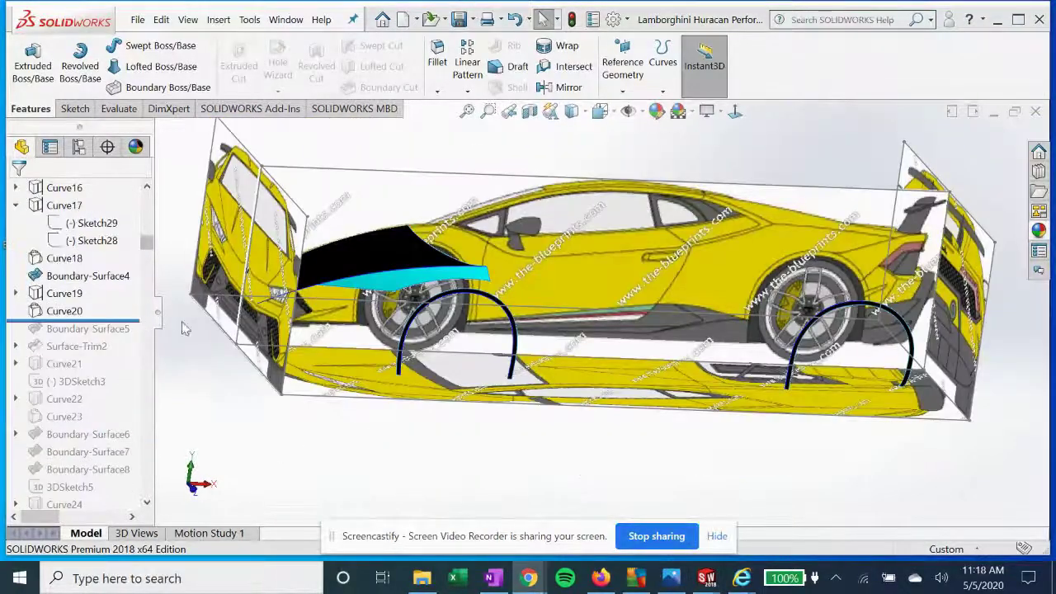
Highlight Curve19 at the front of the car and expand it to list its source sketches
left_click(66, 293)
middle_click_drag(362, 325, 316, 341)
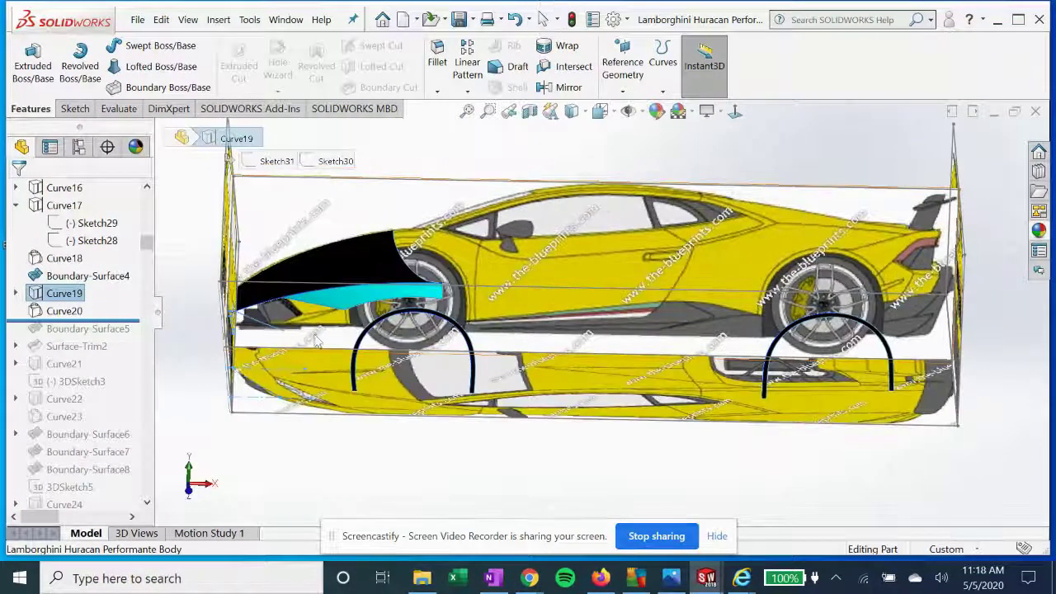
scroll(273, 341, "down", 2)
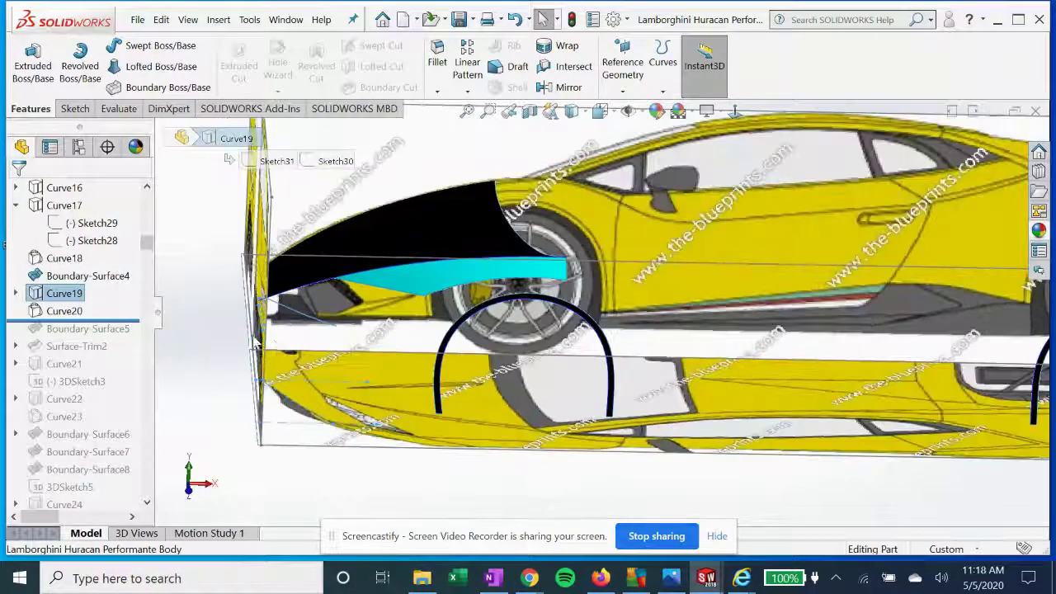
left_click(16, 294)
Open Sketch31 for editing and examine its front-corner line and construction lines face-on over the top-view blueprint
left_click(82, 311)
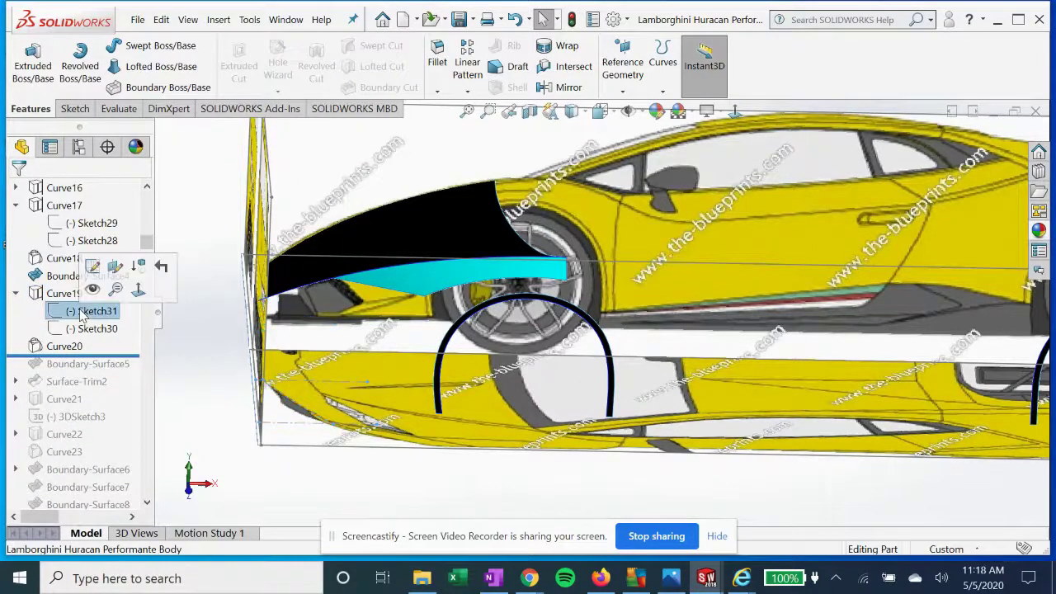
left_click(94, 268)
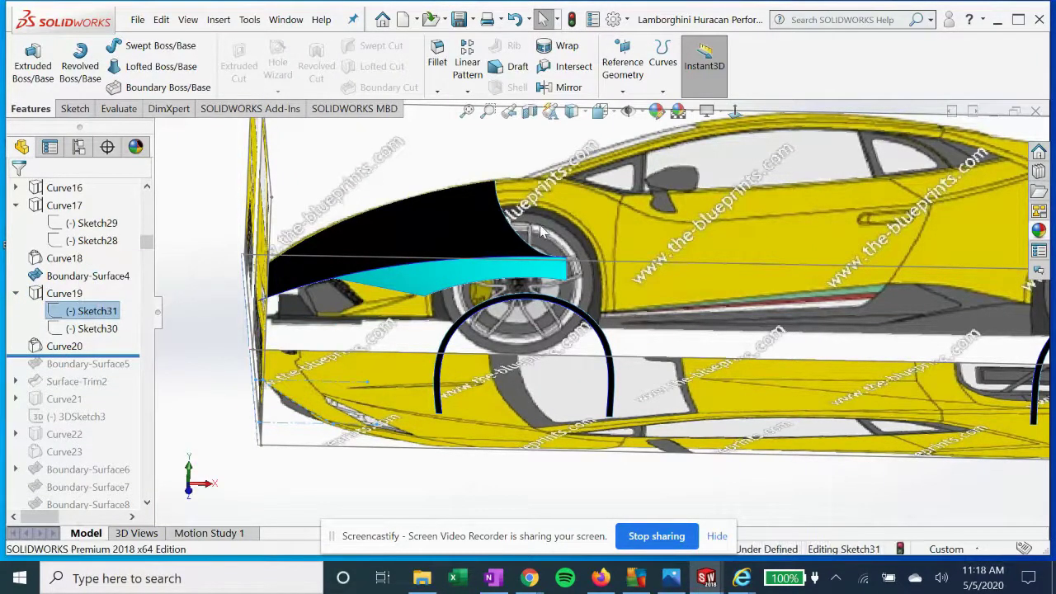
left_click(735, 112)
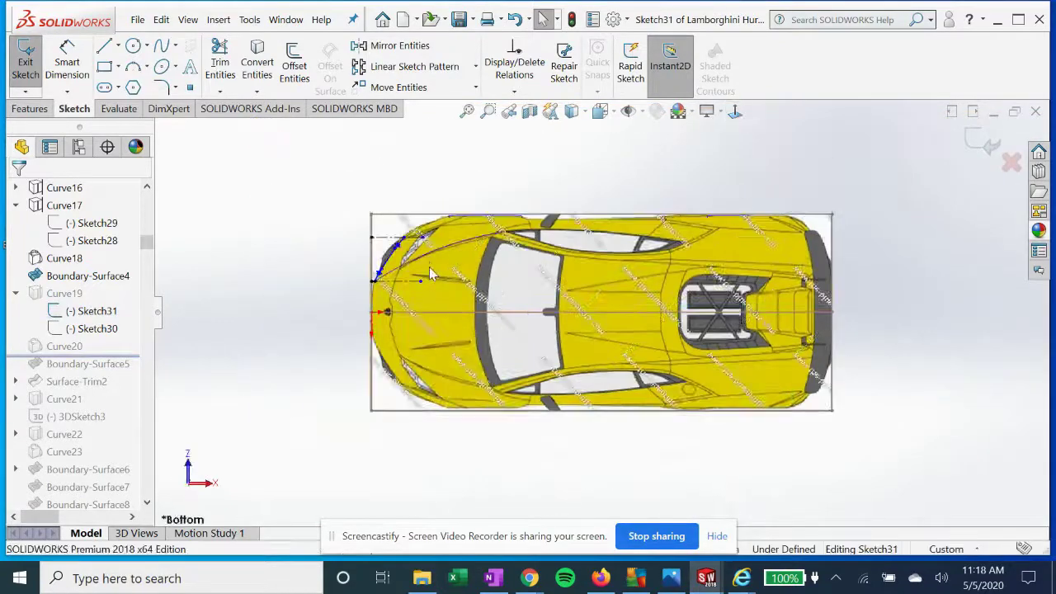
scroll(482, 266, "down", 5)
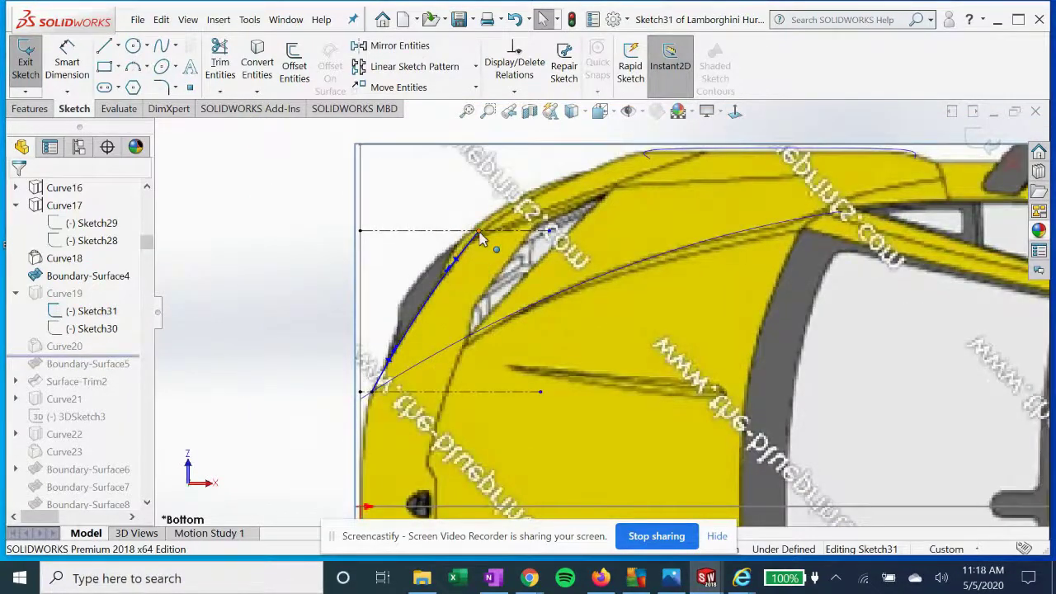
scroll(484, 239, "up", 1)
scroll(394, 372, "down", 1)
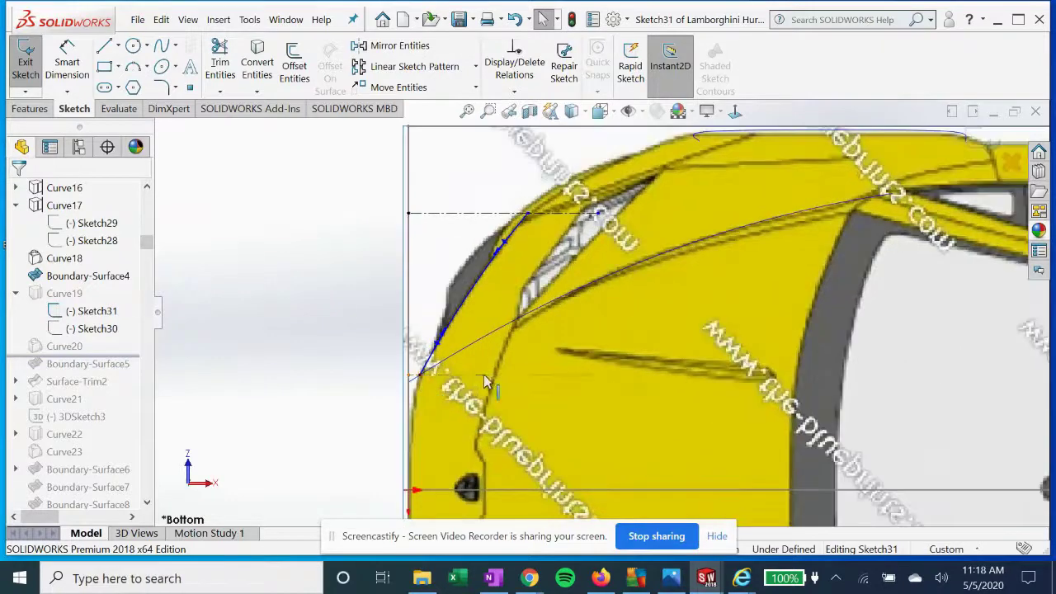
Add a driven dimension between Sketch31's two horizontal construction lines and exit the sketch
left_click(68, 68)
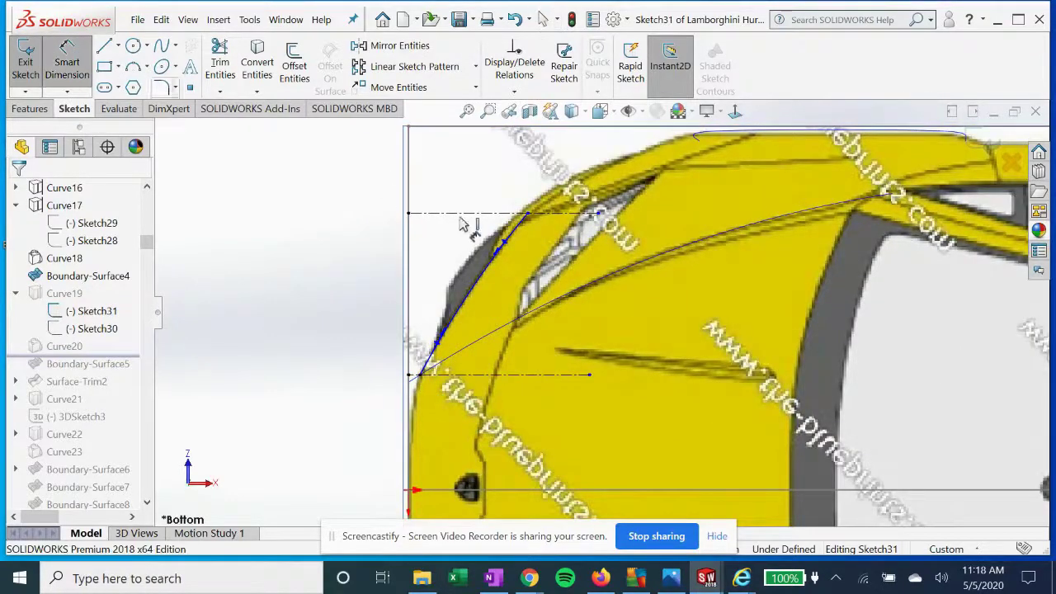
left_click(442, 376)
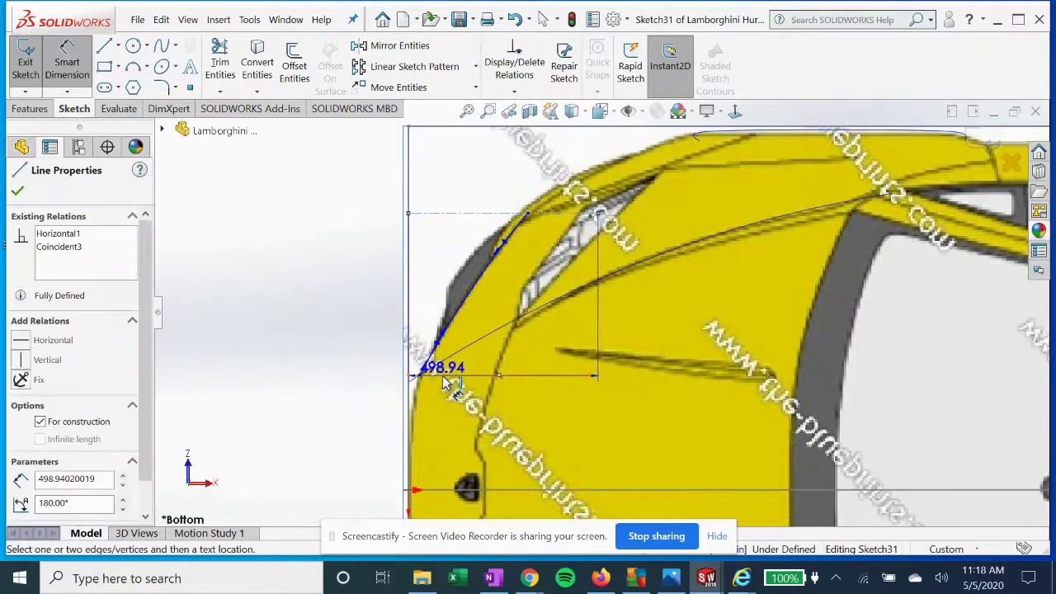
left_click(343, 332)
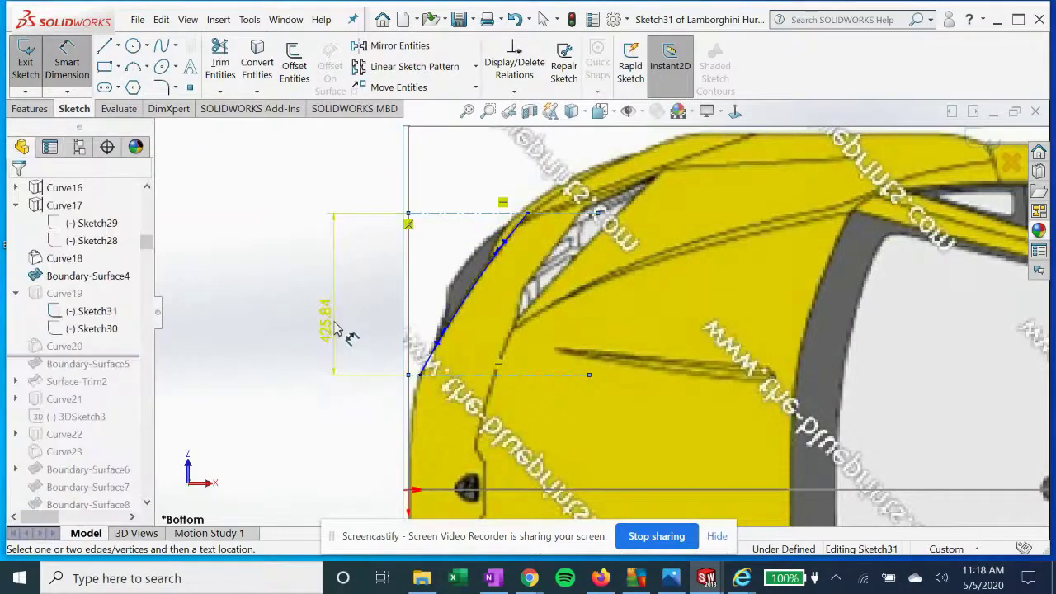
left_click(625, 282)
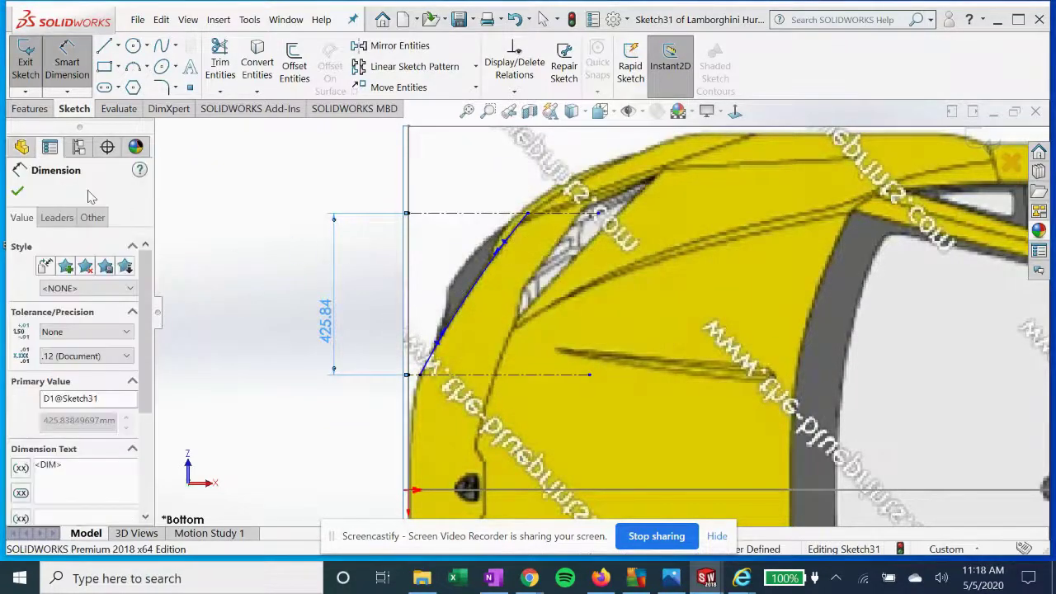
left_click(18, 192)
key("Escape")
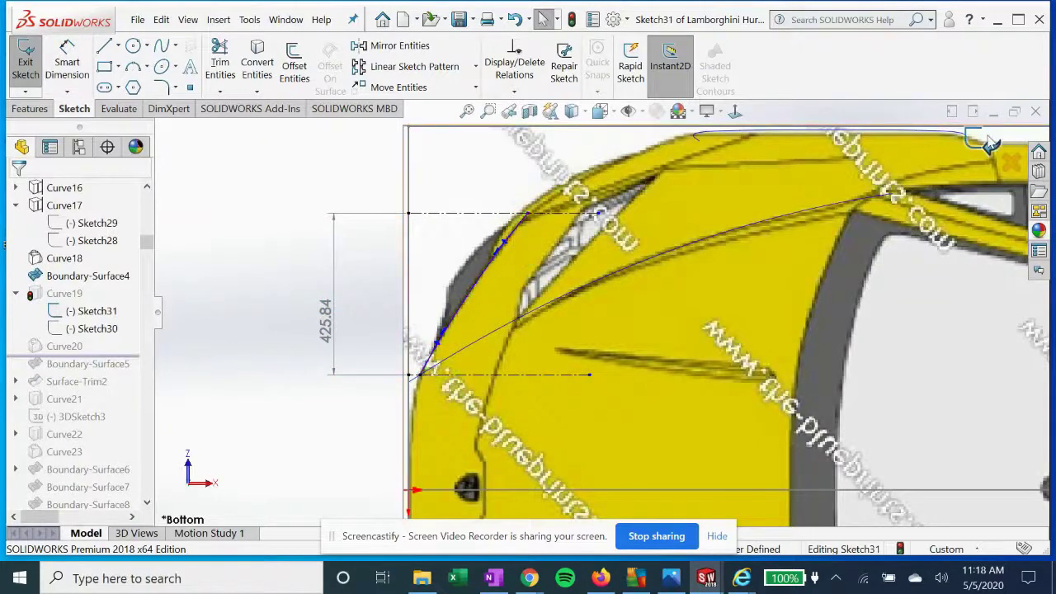
scroll(626, 366, "up", 2)
mouse_move(627, 366)
middle_mouse_down()
mouse_move(641, 359)
mouse_move(622, 455)
mouse_move(606, 454)
mouse_move(577, 487)
middle_mouse_up()
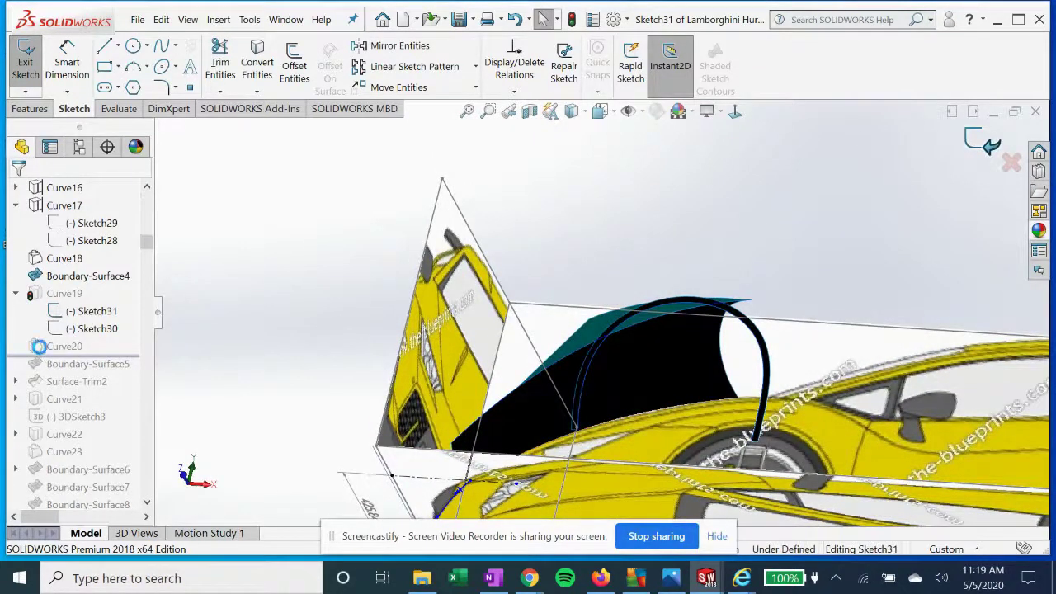
Open Sketch30 for editing and orient the view normal to it, facing the front-view blueprint
left_click(85, 325)
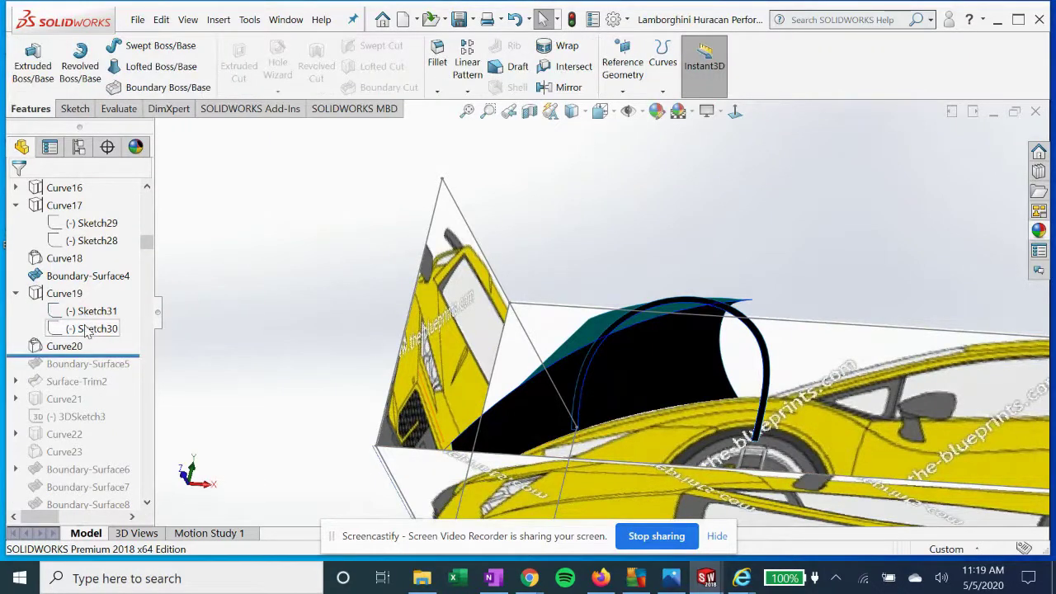
left_click(86, 329)
left_click(98, 283)
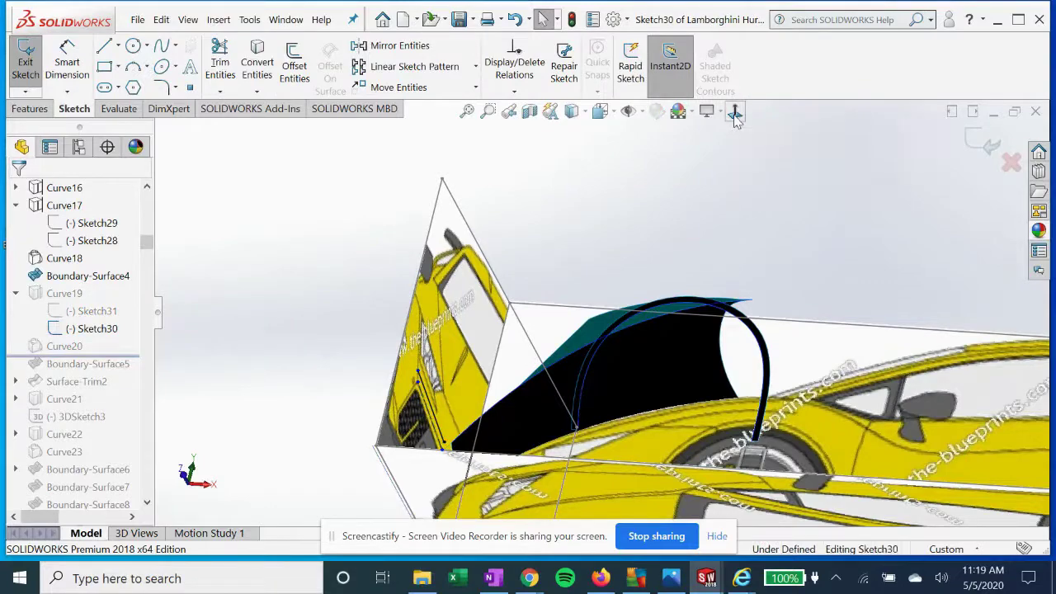
left_click(736, 113)
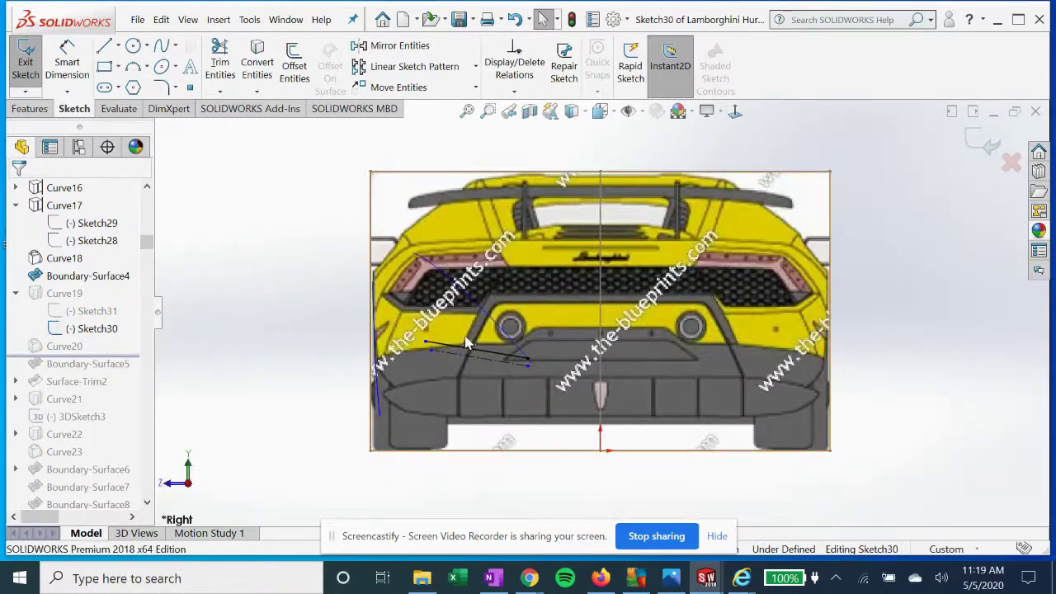
left_click(736, 112)
scroll(708, 321, "down", 3)
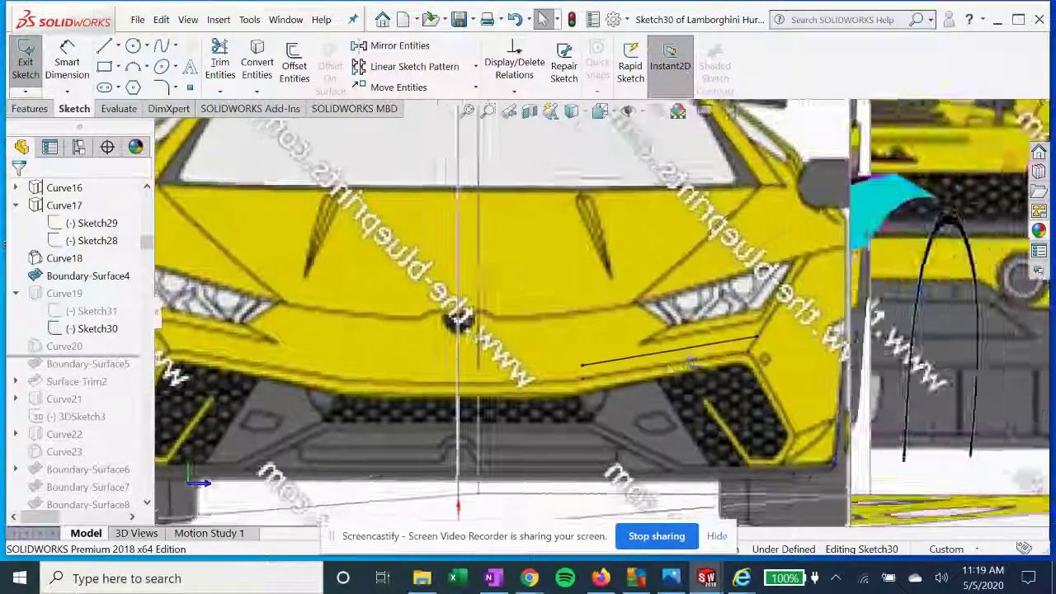
middle_click_drag(692, 363, 677, 382)
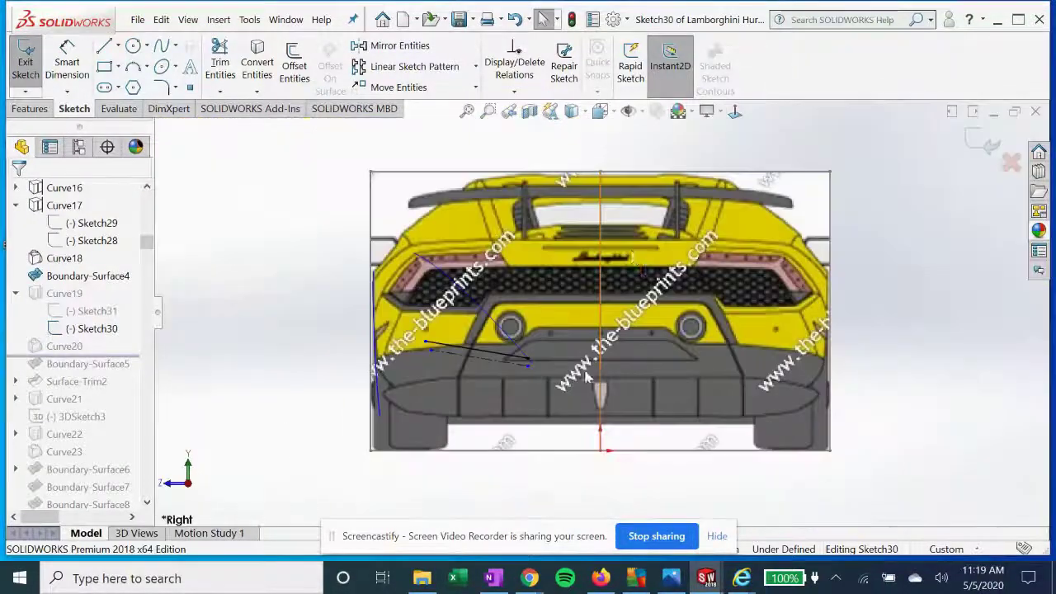
left_click(739, 115)
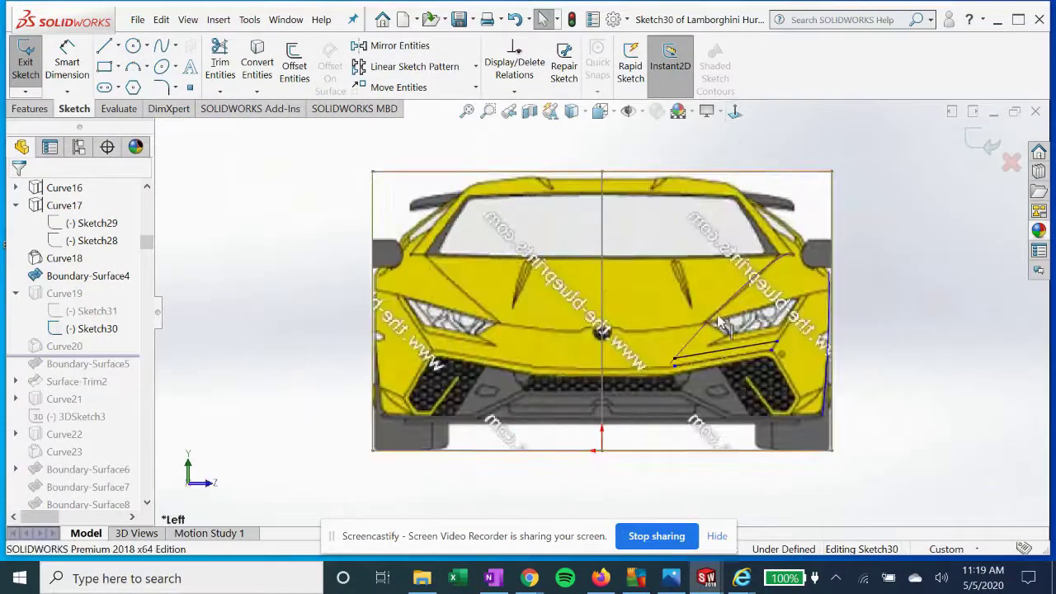
Examine Sketch30's line and offset construction line below the headlight, and exit the sketch
scroll(723, 349, "down", 3)
scroll(762, 330, "down", 2)
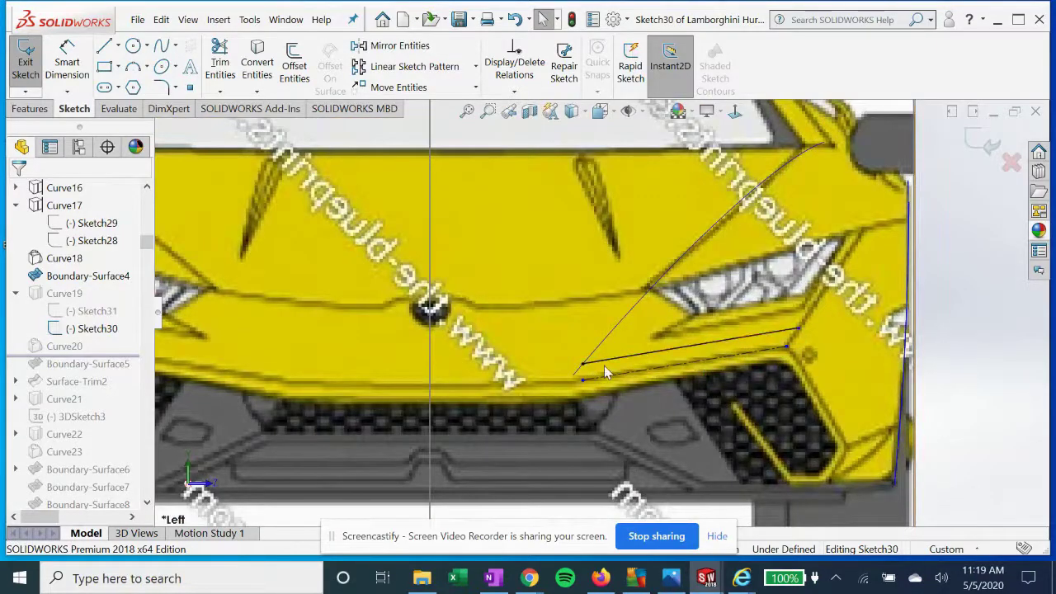
scroll(607, 369, "up", 3)
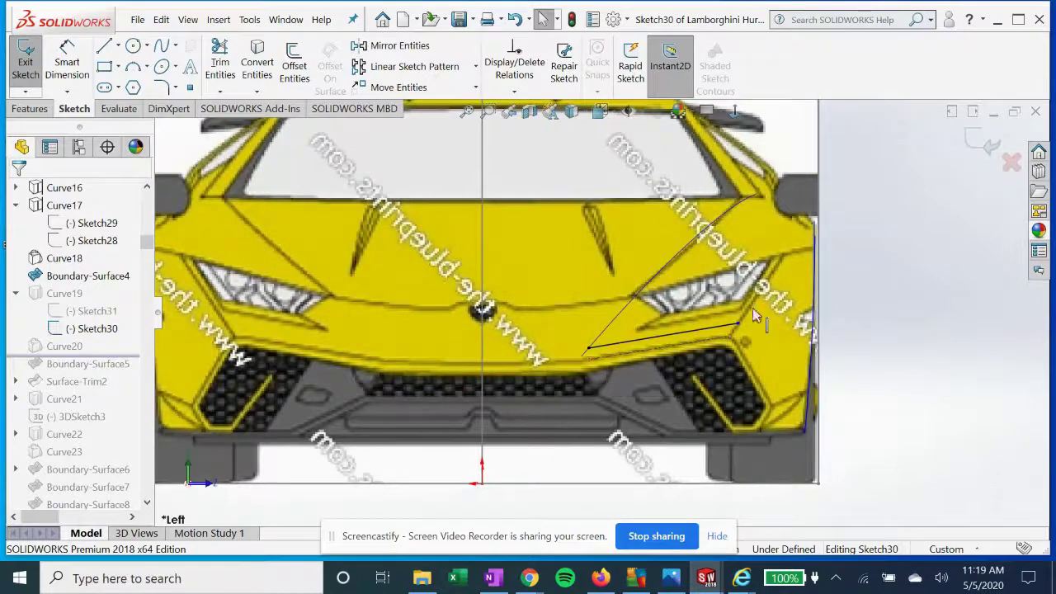
scroll(821, 266, "up", 1)
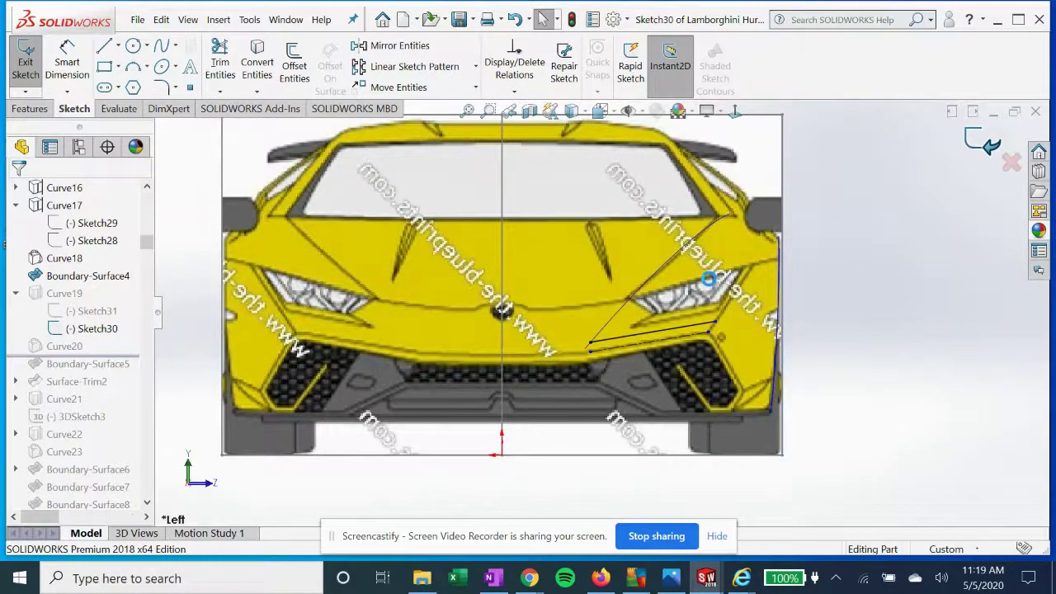
middle_click_drag(709, 279, 567, 299)
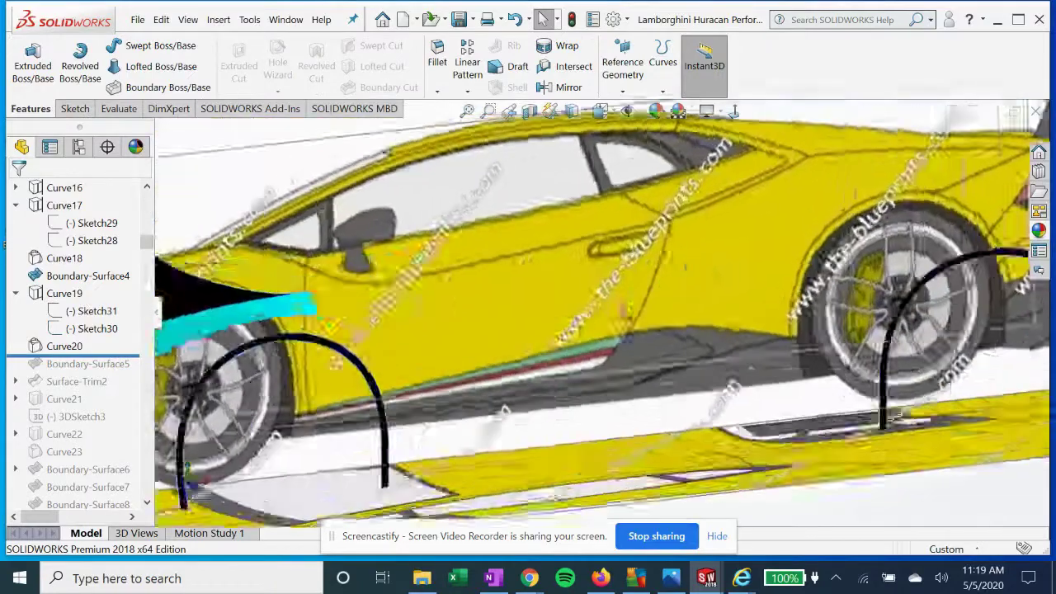
Highlight Curve20 and Curve19 in turn and compare their positions at the front of the car
scroll(581, 311, "up", 2)
left_click(70, 351)
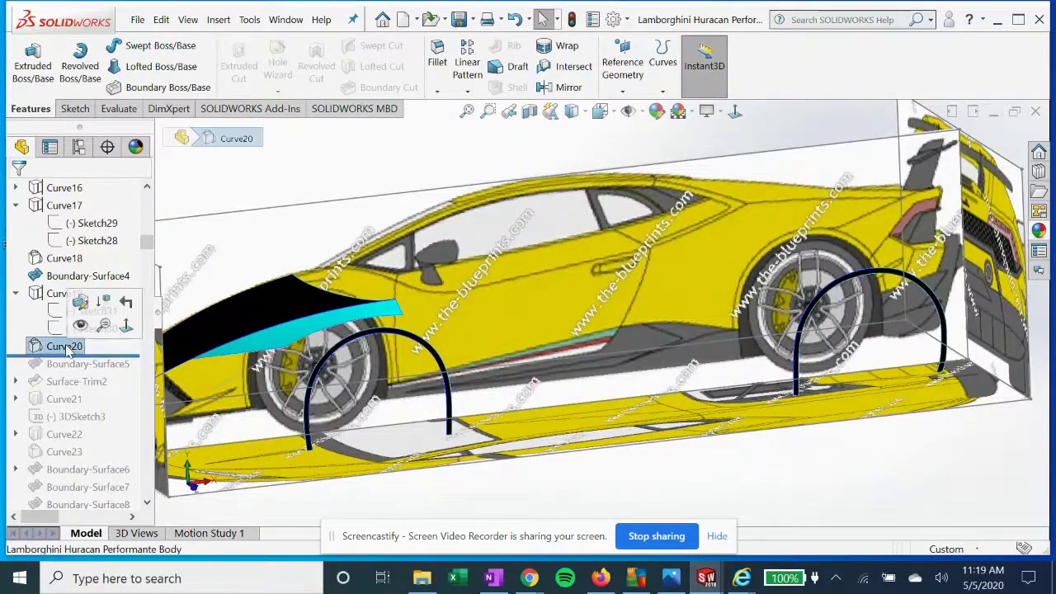
scroll(329, 374, "up", 2)
mouse_move(330, 374)
middle_mouse_down()
mouse_move(335, 435)
mouse_move(314, 387)
mouse_move(274, 352)
mouse_move(347, 462)
mouse_move(335, 386)
middle_mouse_up()
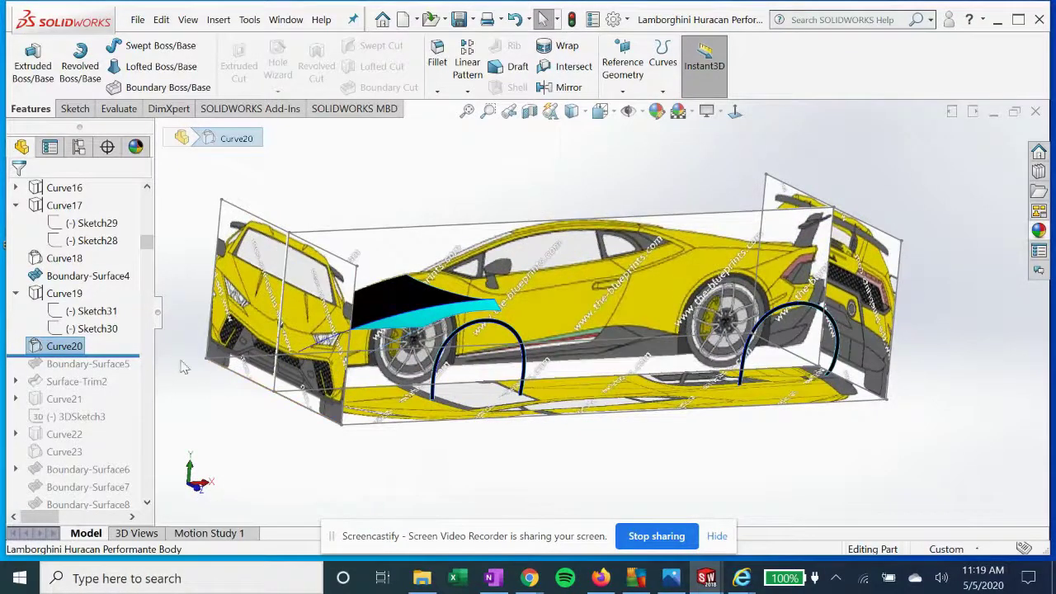
left_click(58, 294)
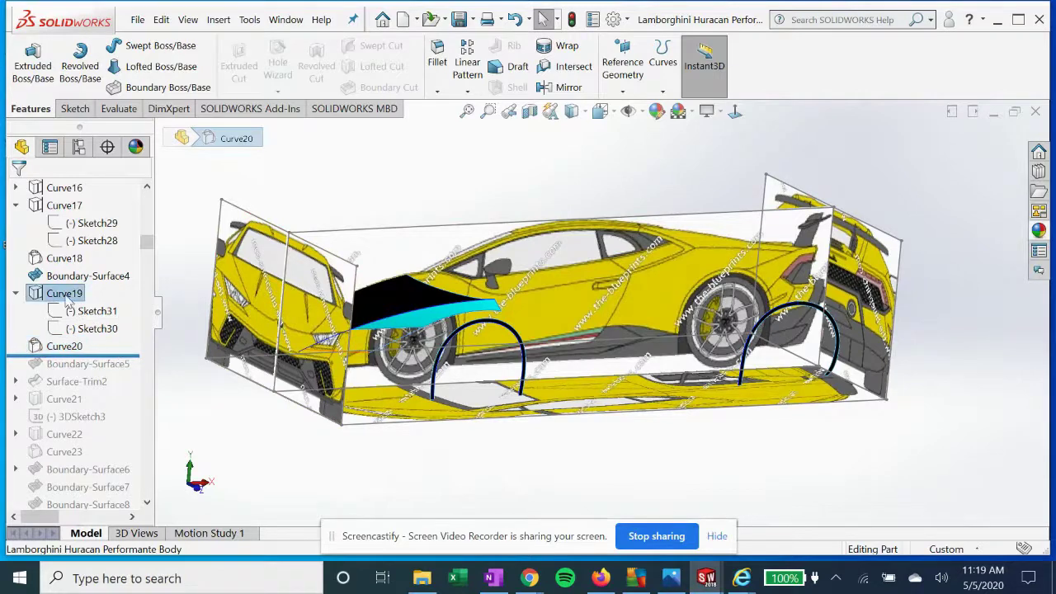
mouse_move(348, 356)
middle_mouse_down()
mouse_move(326, 399)
mouse_move(224, 429)
middle_mouse_up()
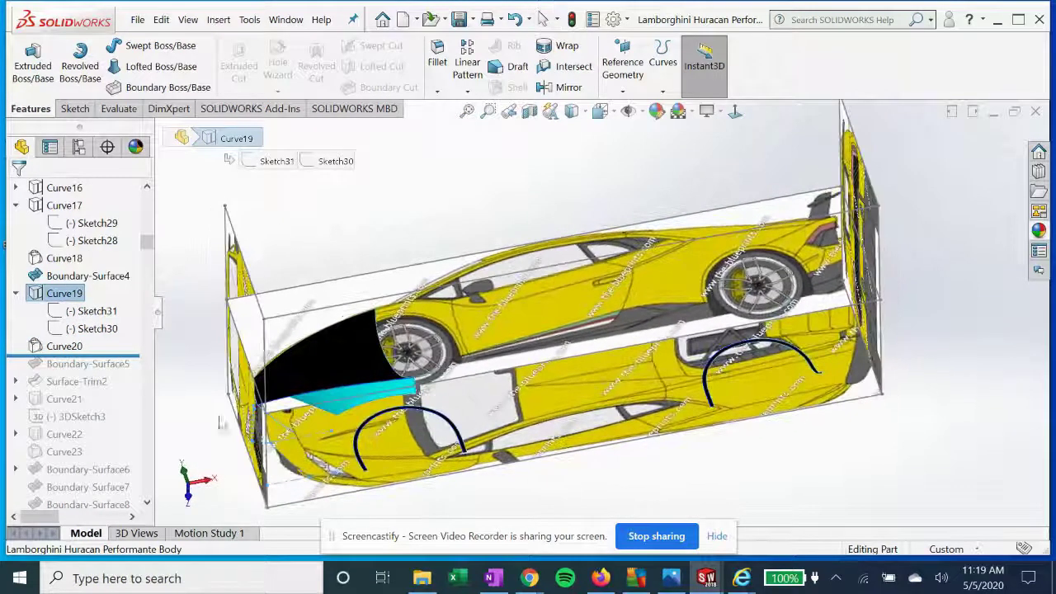
left_click(57, 296)
left_click(58, 294)
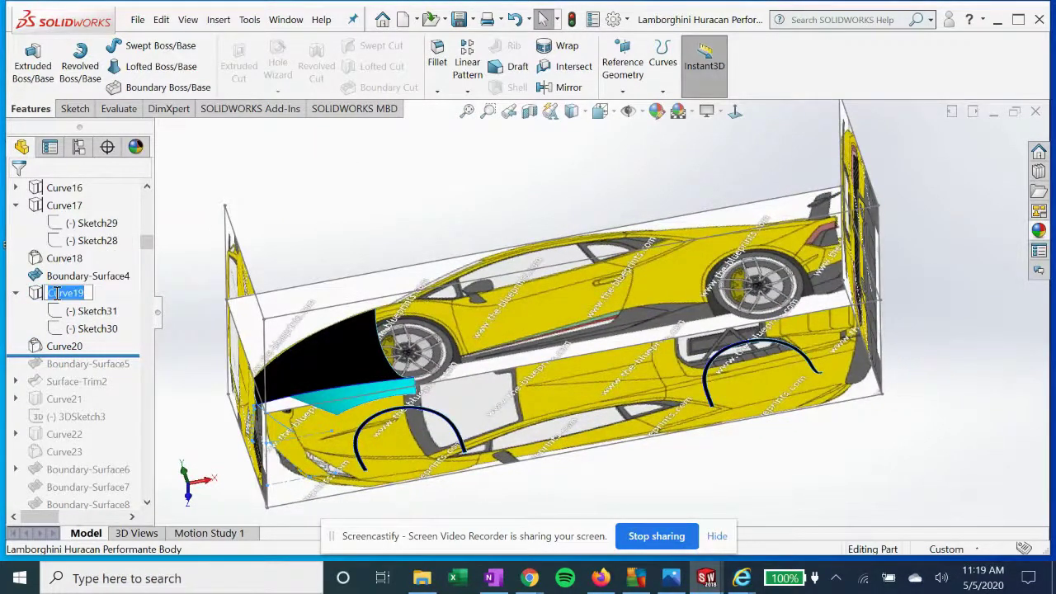
middle_click_drag(324, 359, 339, 277)
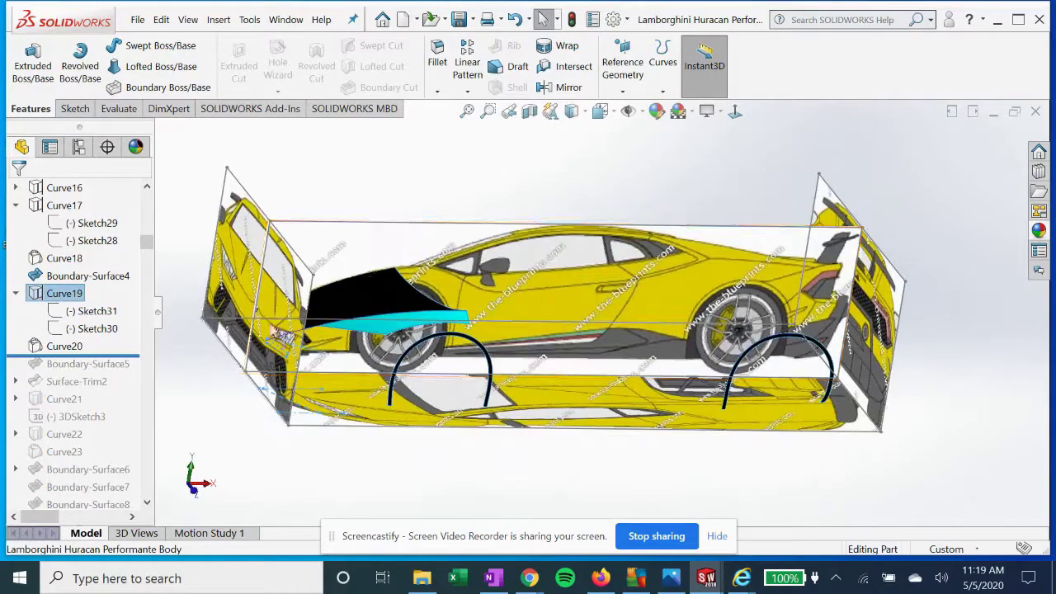
Open Curve20's definition, examine its through points Vertex<1> and Vertex<2> near the front fender, and accept it
left_click(59, 346)
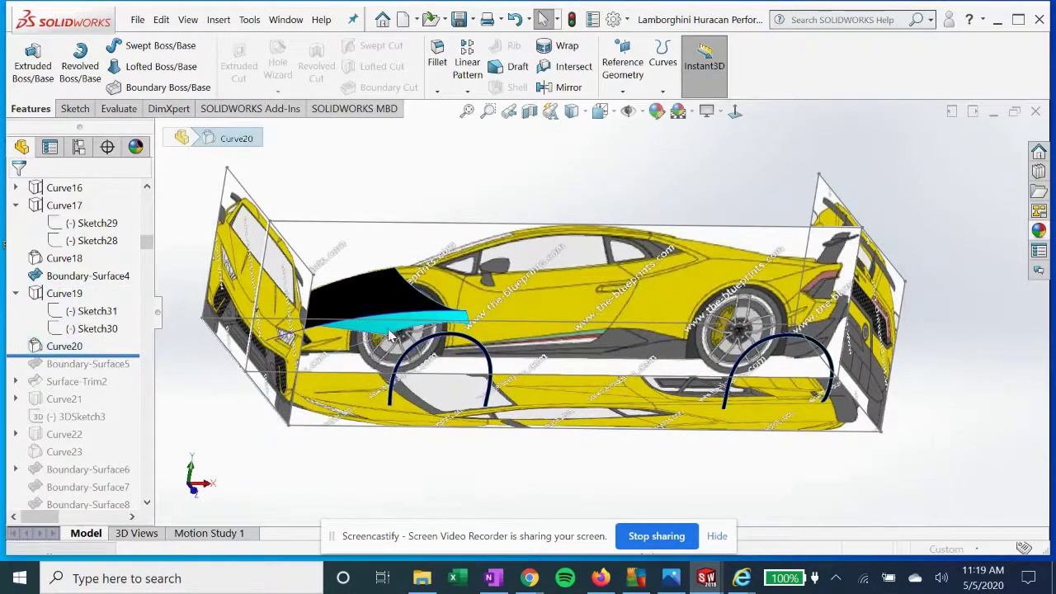
scroll(356, 353, "down", 4)
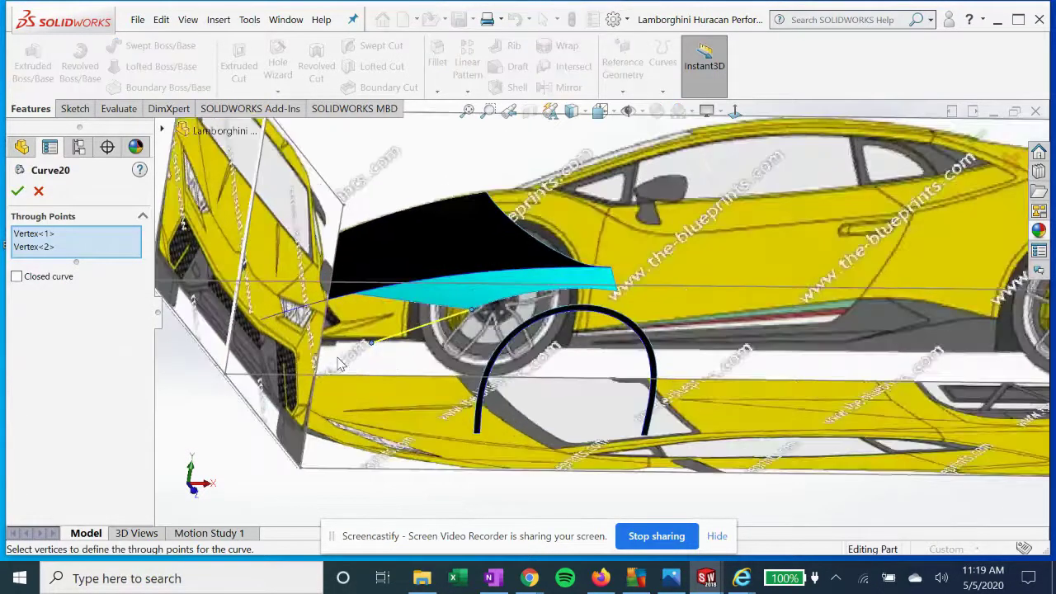
scroll(379, 348, "down", 2)
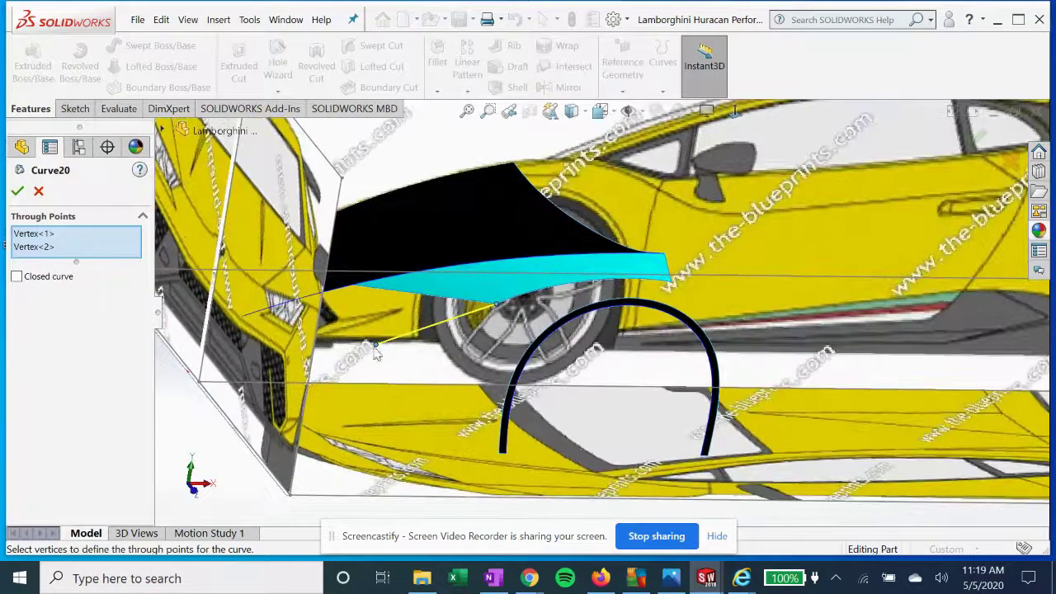
left_click(39, 247)
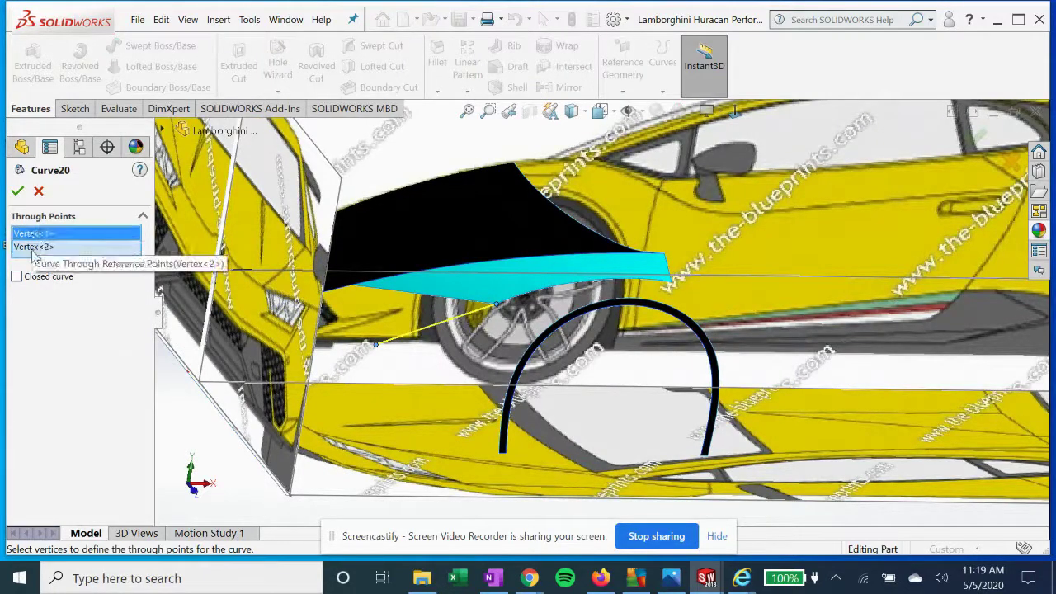
middle_click_drag(386, 335, 315, 337)
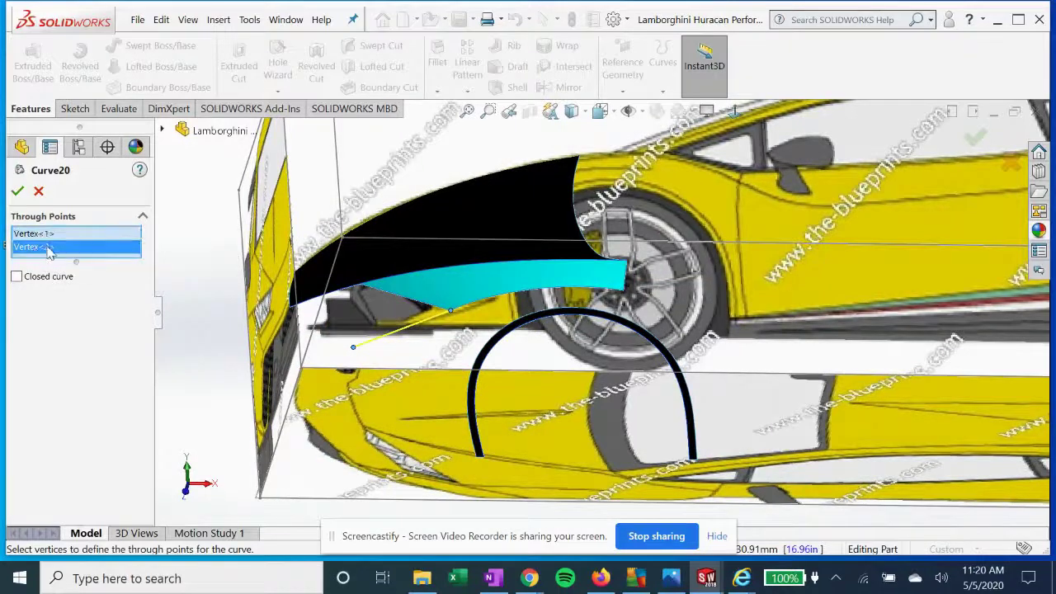
left_click(17, 192)
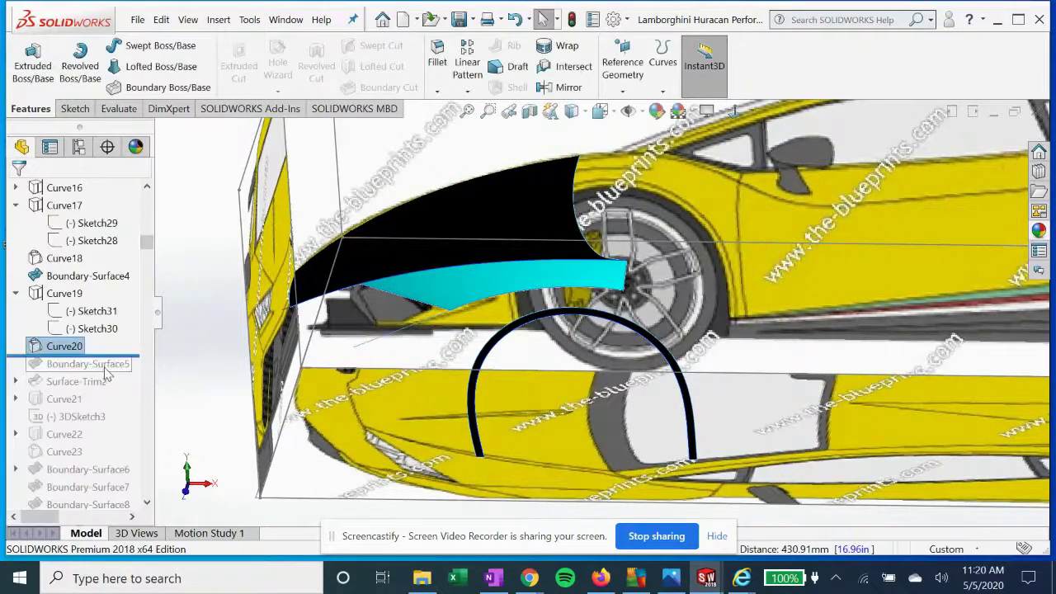
Roll the history forward past Boundary-Surface5 and examine its Direction 1 curves (Edge<1>, Curve20) and Direction 2 curves (Curve19, Curve15)
left_click_drag(119, 354, 120, 372)
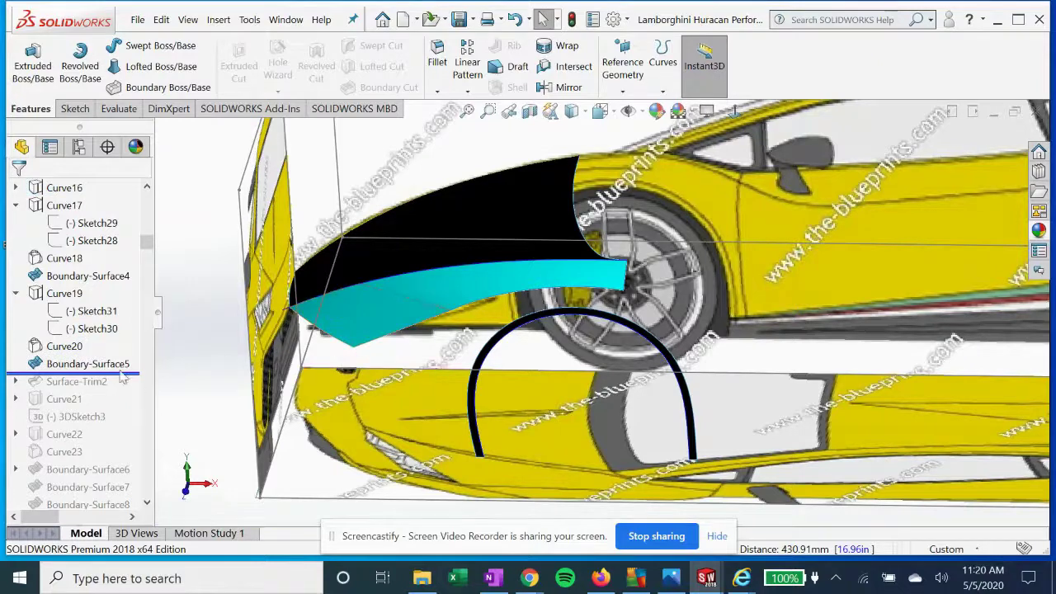
left_click(65, 364)
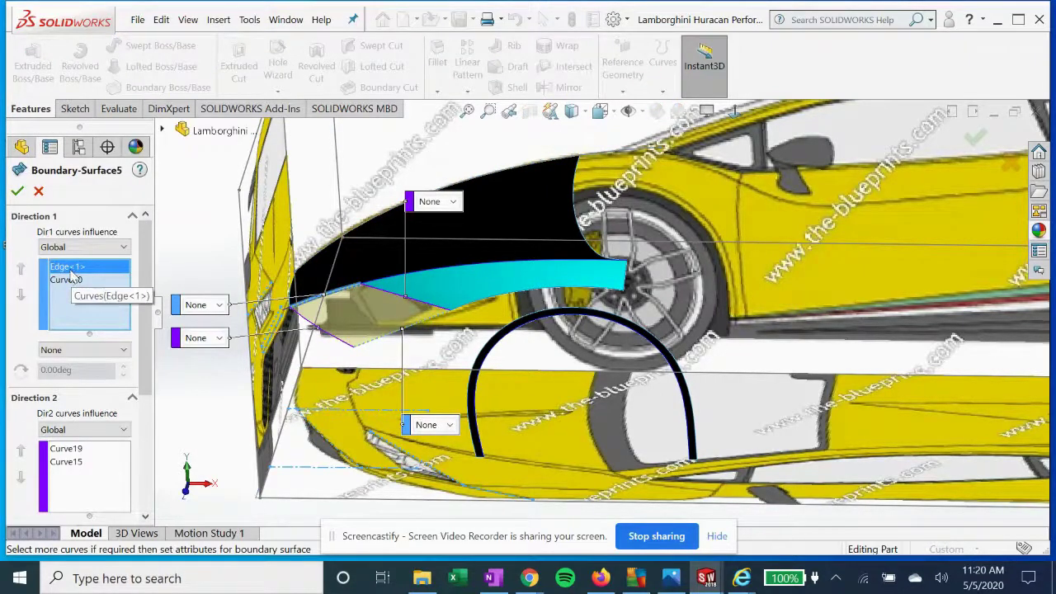
left_click(71, 280)
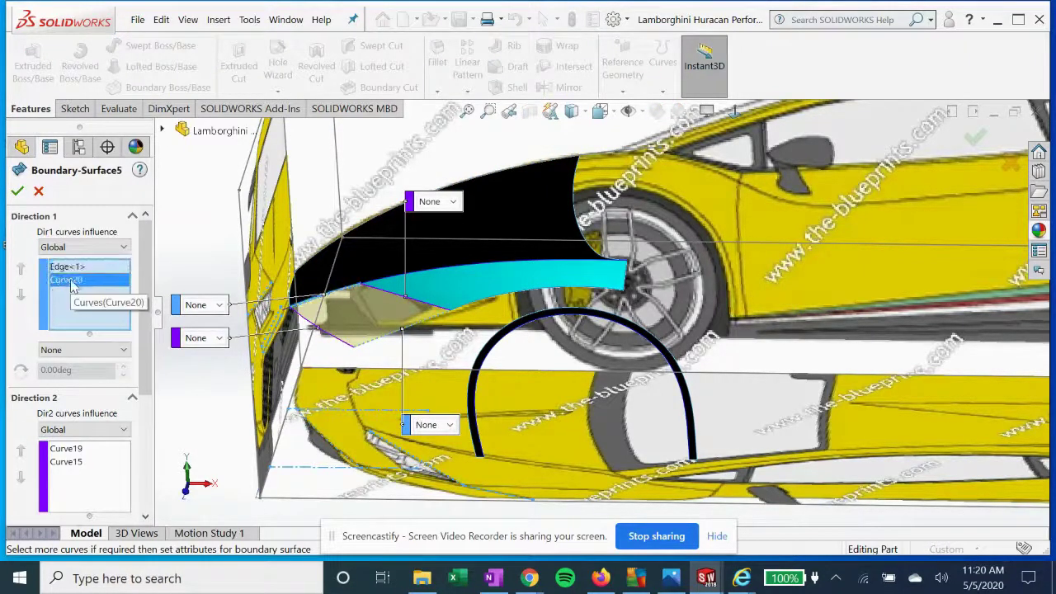
left_click(73, 272)
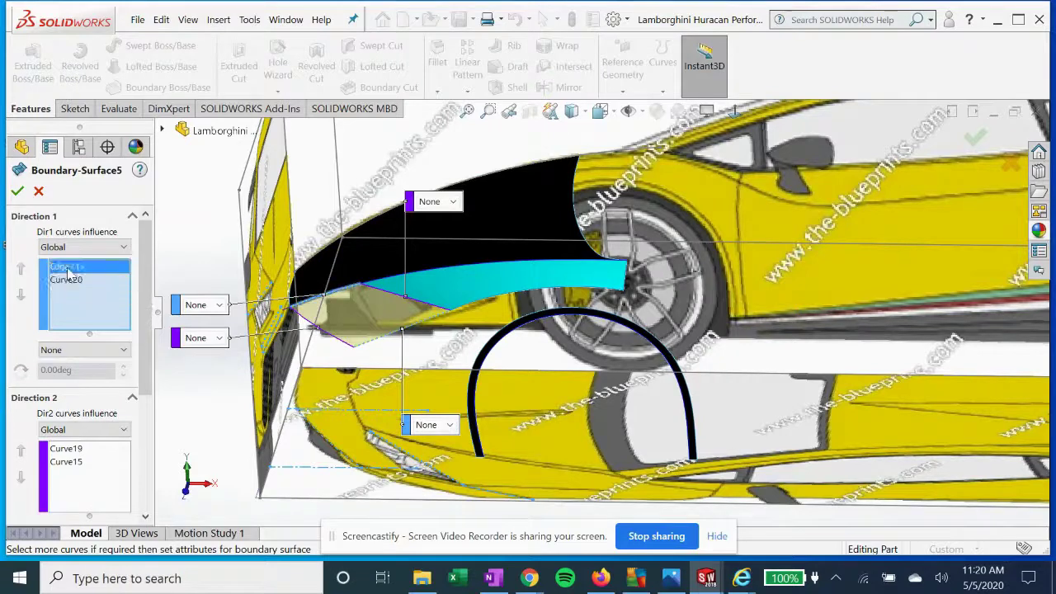
left_click(72, 449)
left_click(72, 466)
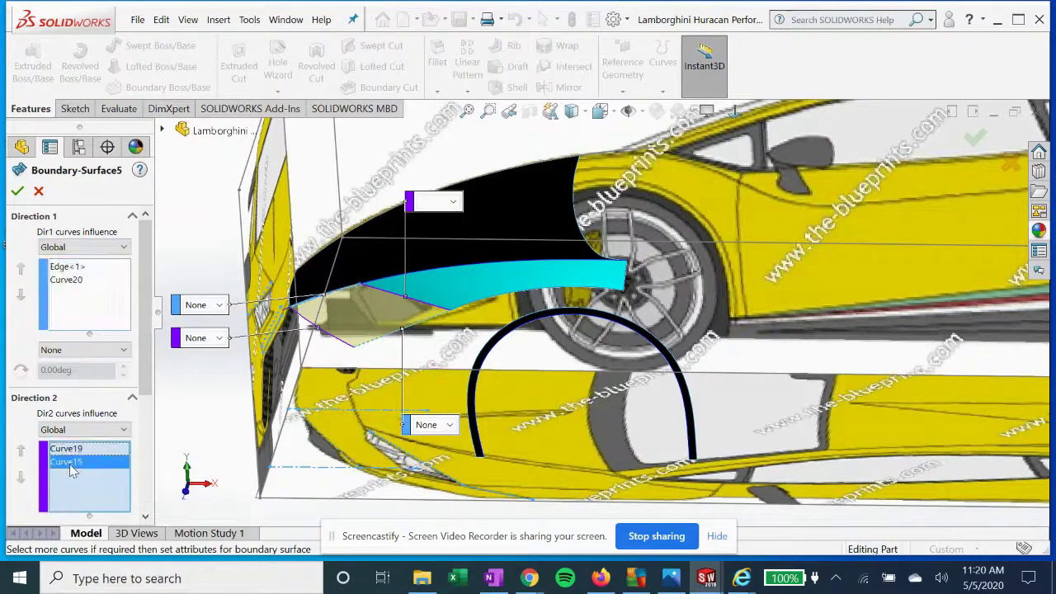
left_click(70, 453)
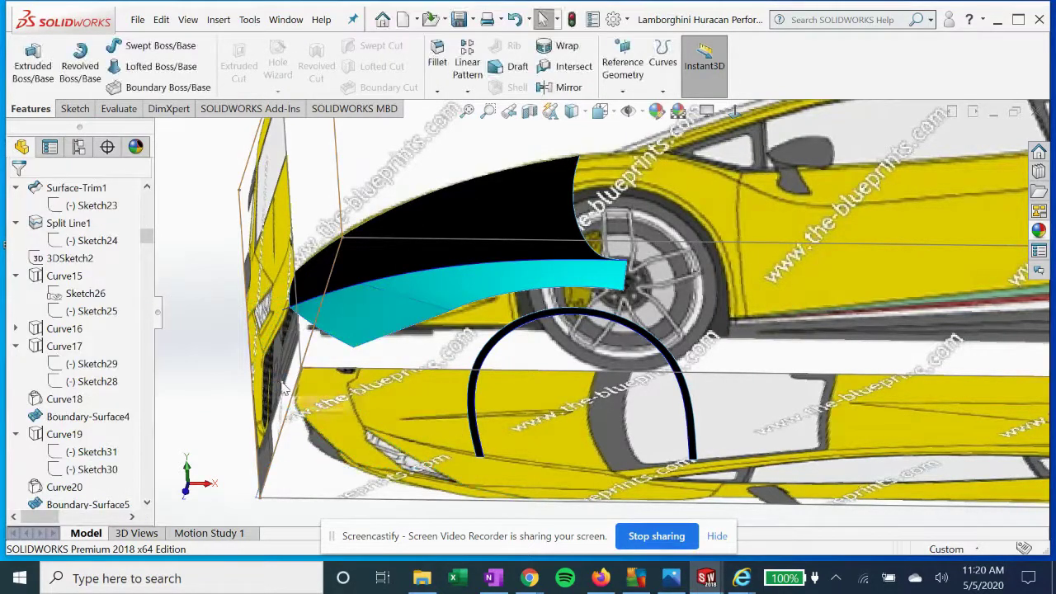
Roll the feature history forward past Surface-Trim2 and expand the trim feature to reach its sketch
middle_click_drag(370, 385, 377, 344)
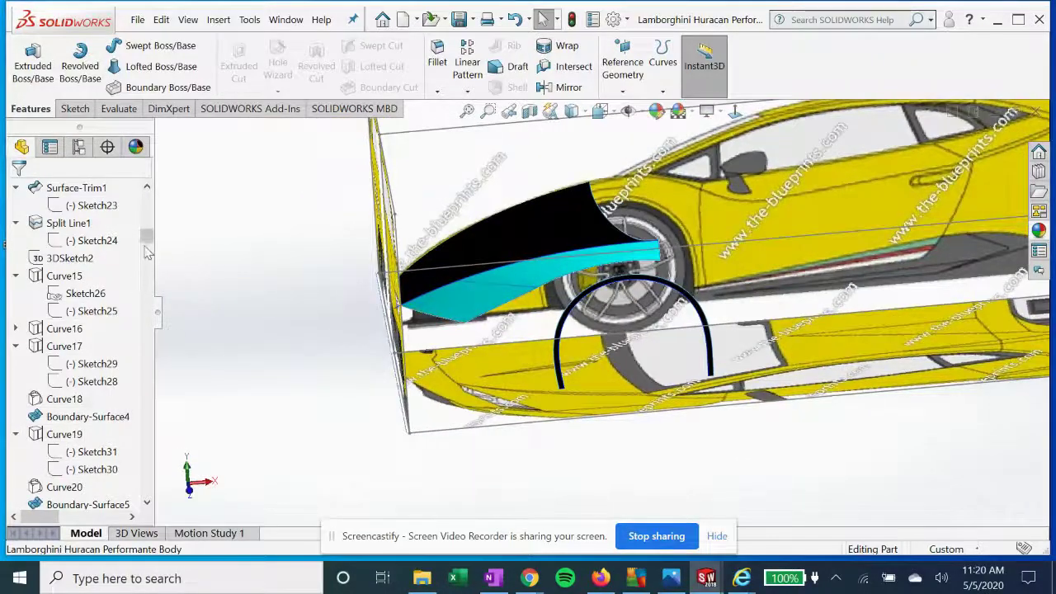
mouse_move(147, 240)
left_mouse_down()
mouse_move(147, 271)
mouse_move(150, 243)
left_mouse_up()
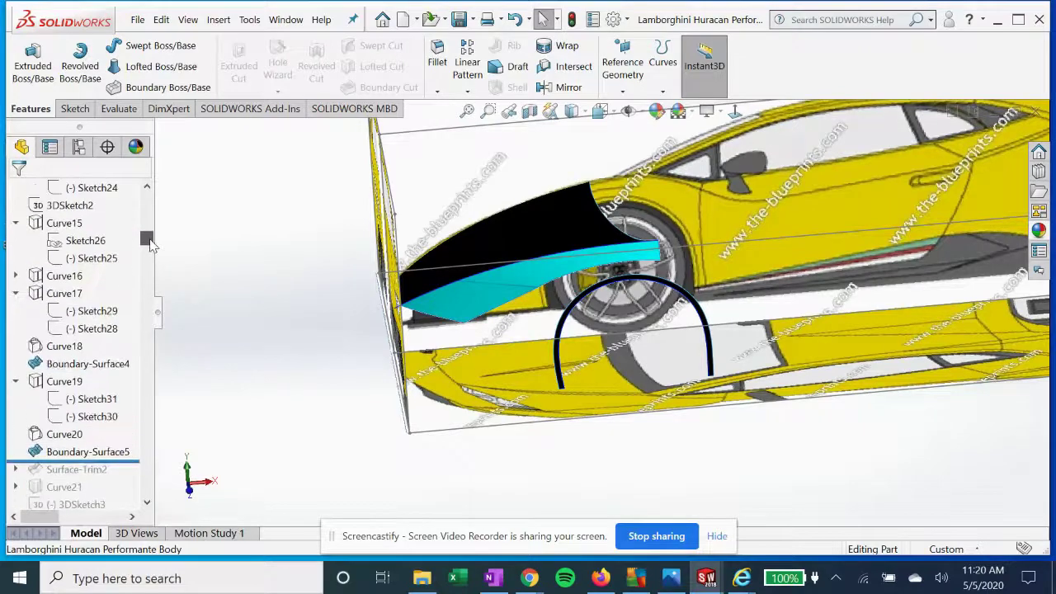
scroll(91, 399, "down", 1)
left_click_drag(132, 409, 127, 425)
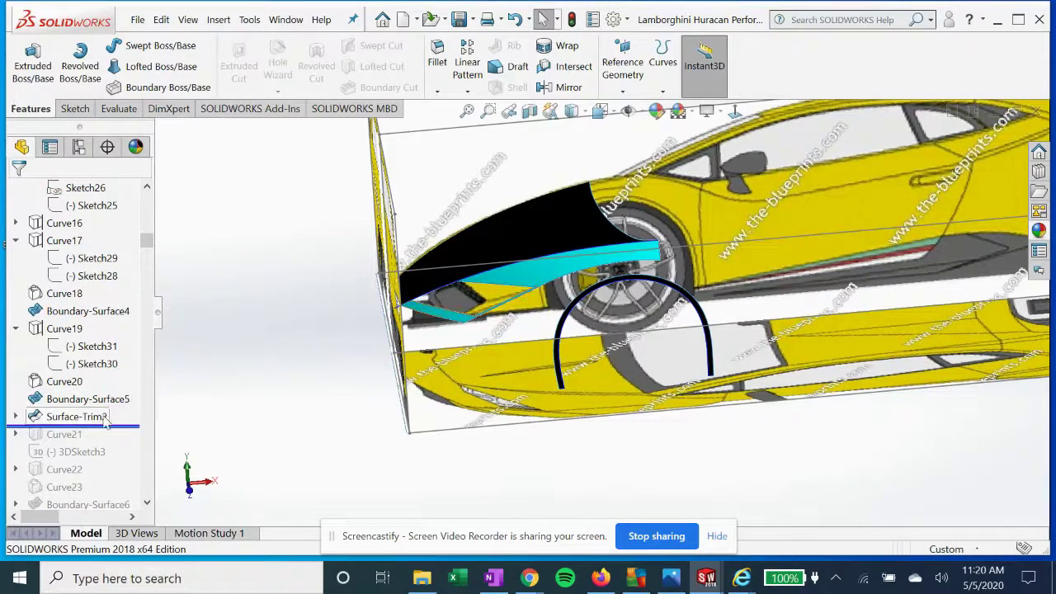
left_click(15, 416)
Open Sketch32 for editing and orient the view normal to it, facing the front-view blueprint
left_click(92, 434)
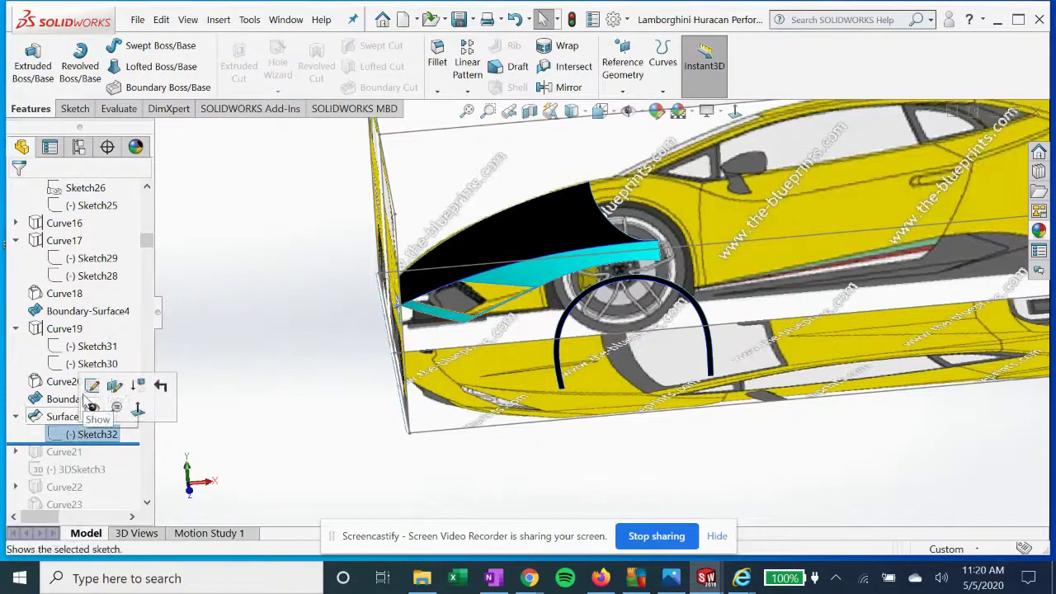
left_click(92, 386)
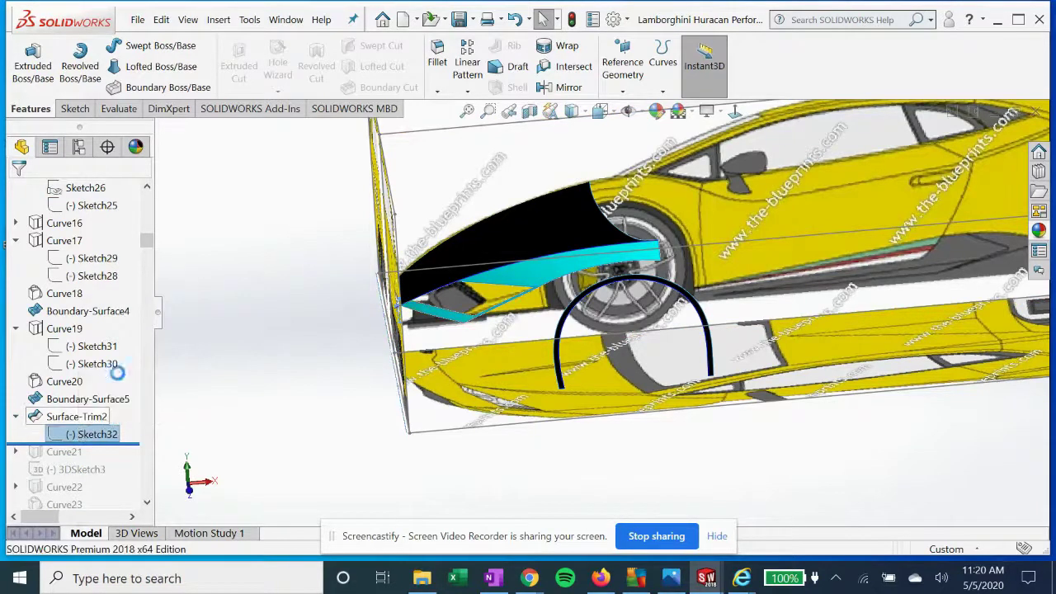
left_click(736, 112)
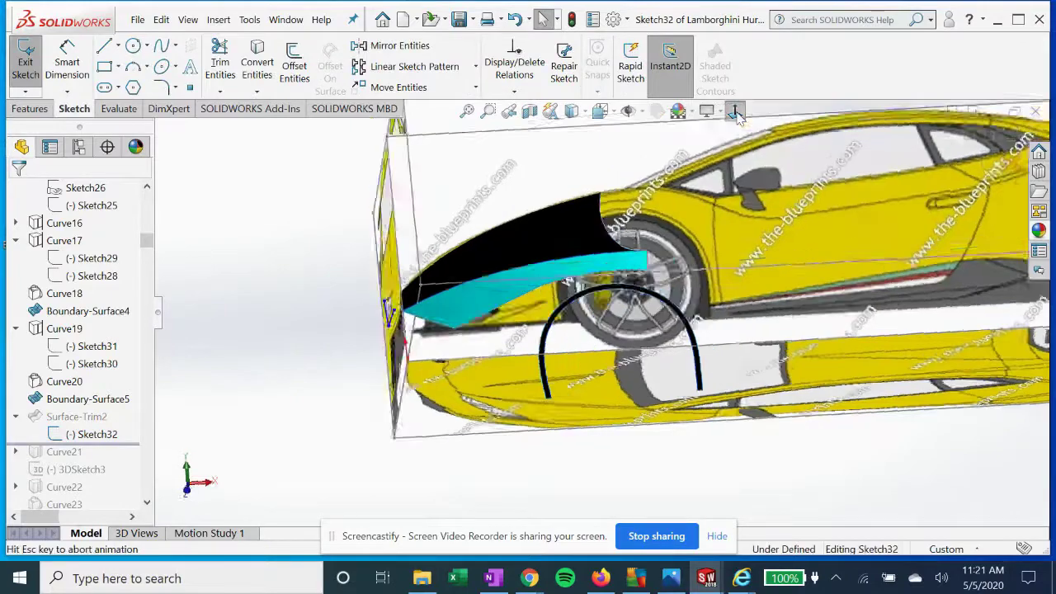
left_click(735, 112)
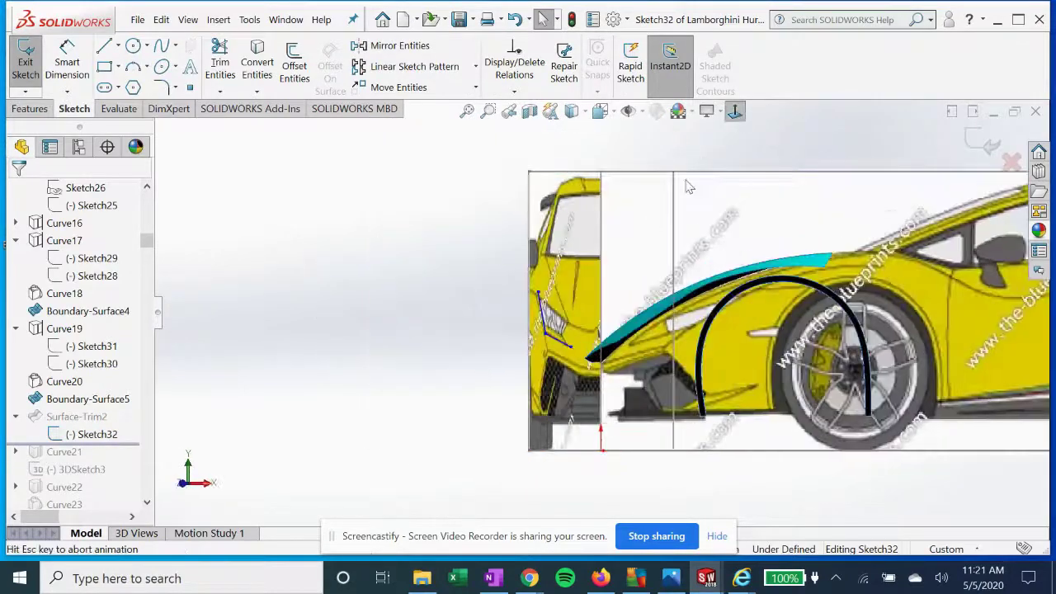
scroll(752, 348, "down", 2)
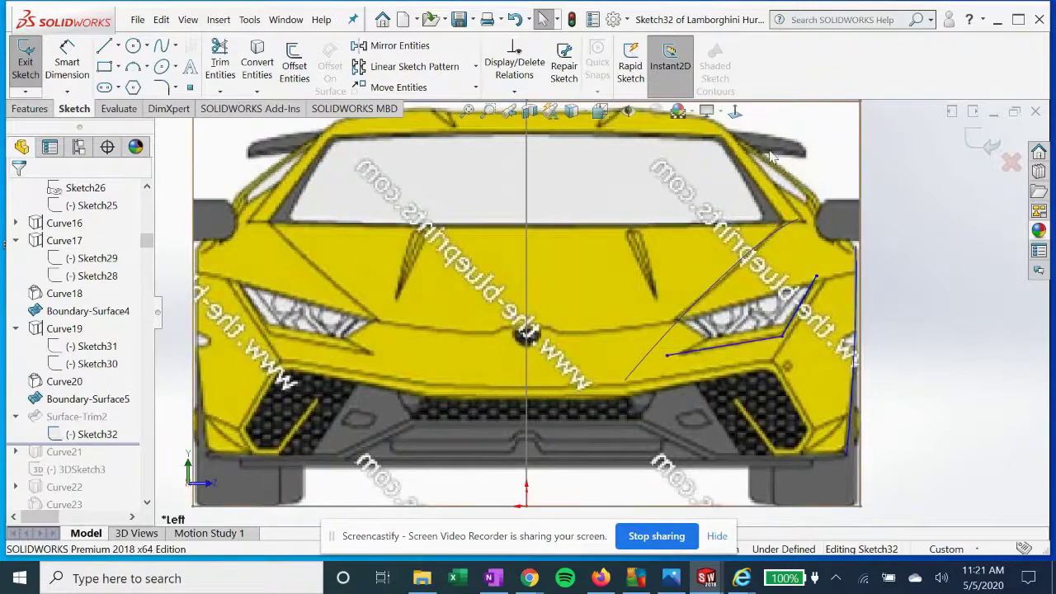
Compare Sketch32's lines around the headlight with the fender surfaces and the front-view blueprint, and exit the sketch
middle_click_drag(670, 244, 569, 254)
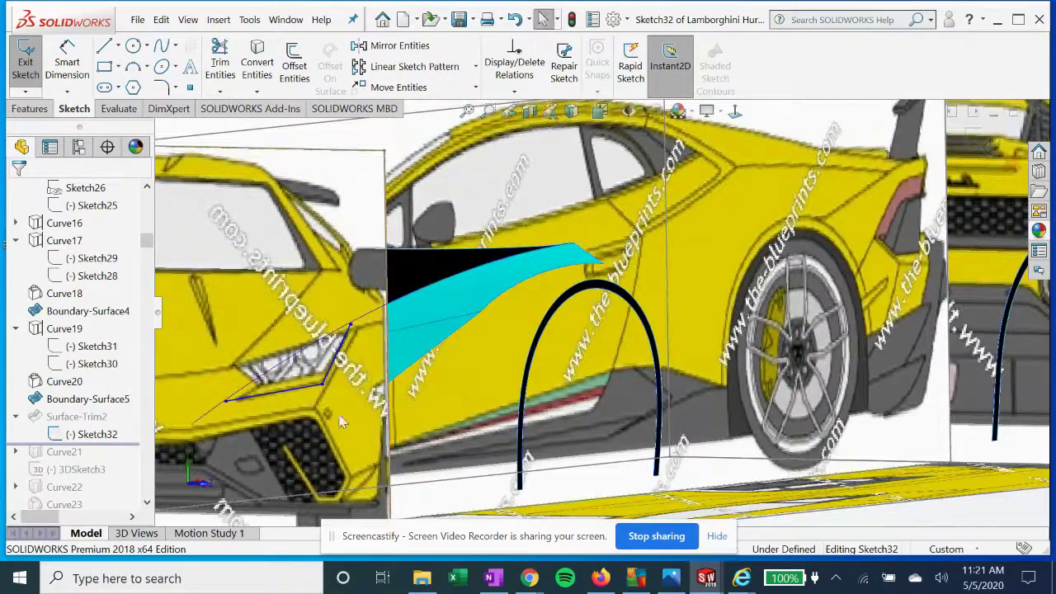
left_click(734, 113)
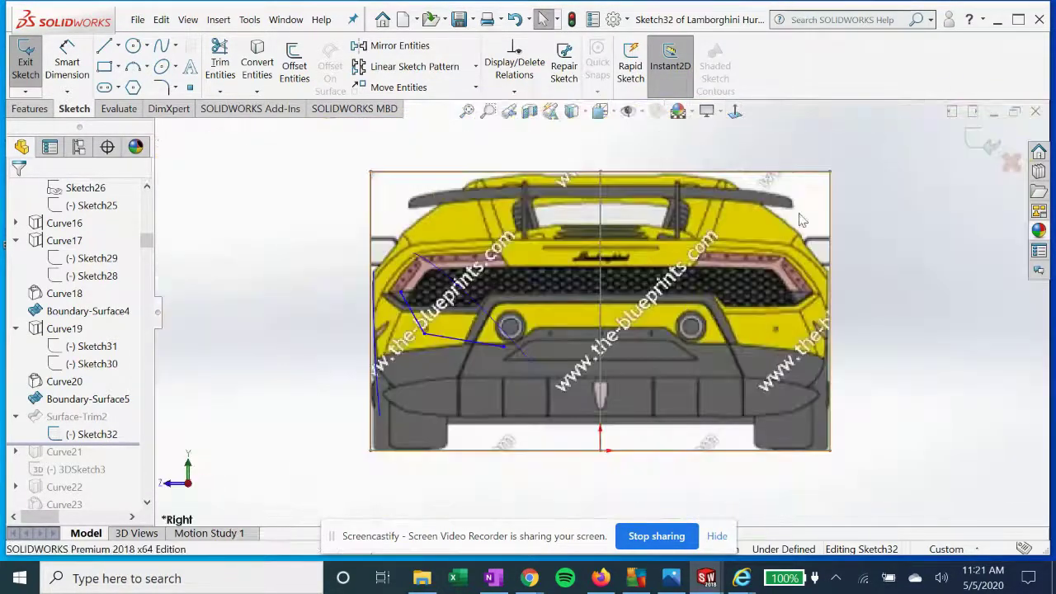
left_click(735, 115)
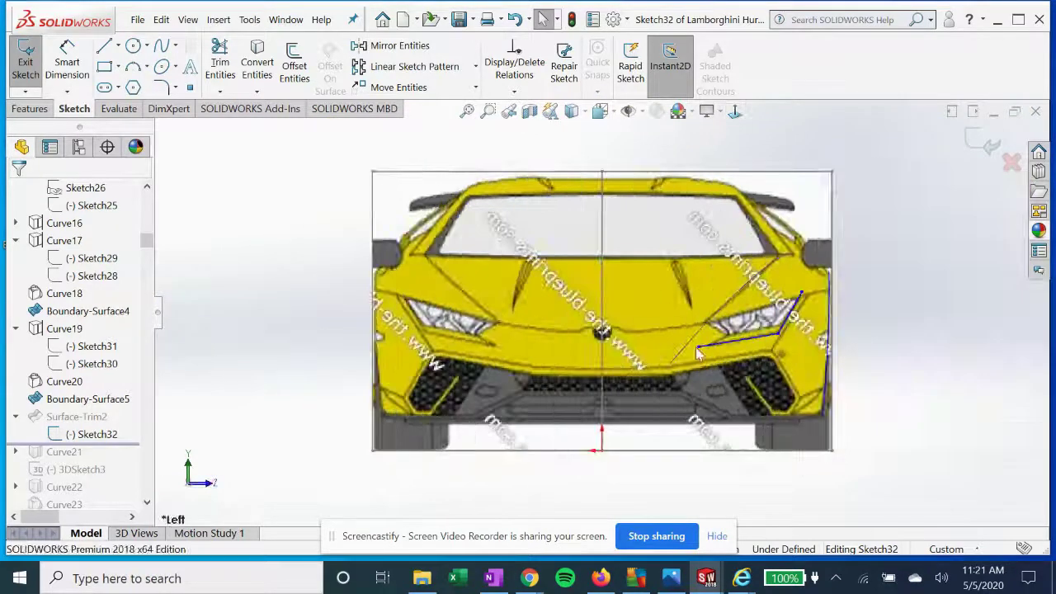
scroll(840, 302, "down", 3)
scroll(660, 378, "down", 2)
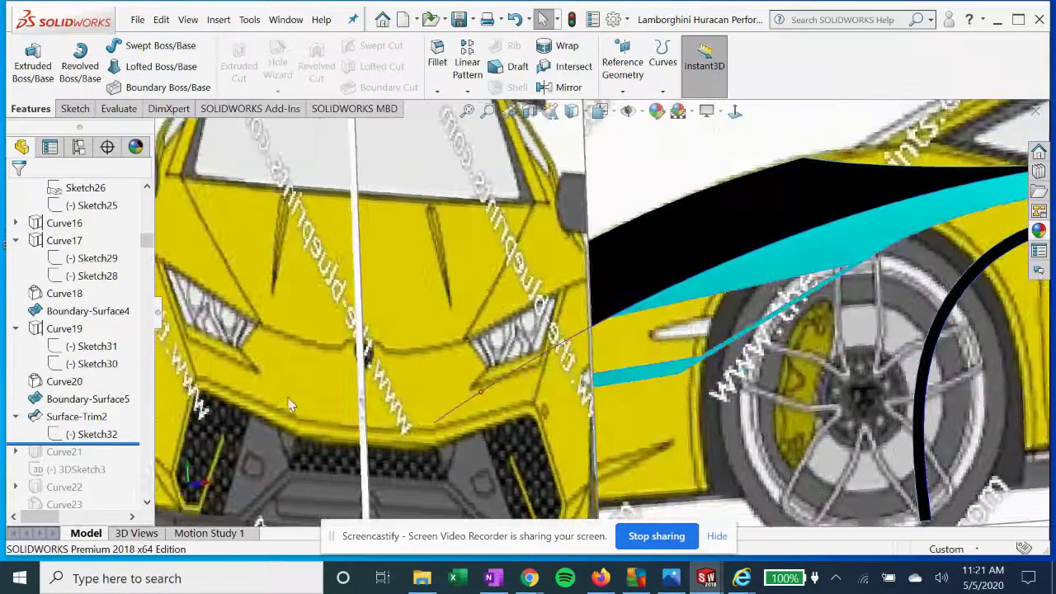
Open Surface-Trim2's definition, examine its trim tool Sketch32 and the removed piece of Boundary-Surface5, and accept it
left_click(76, 416)
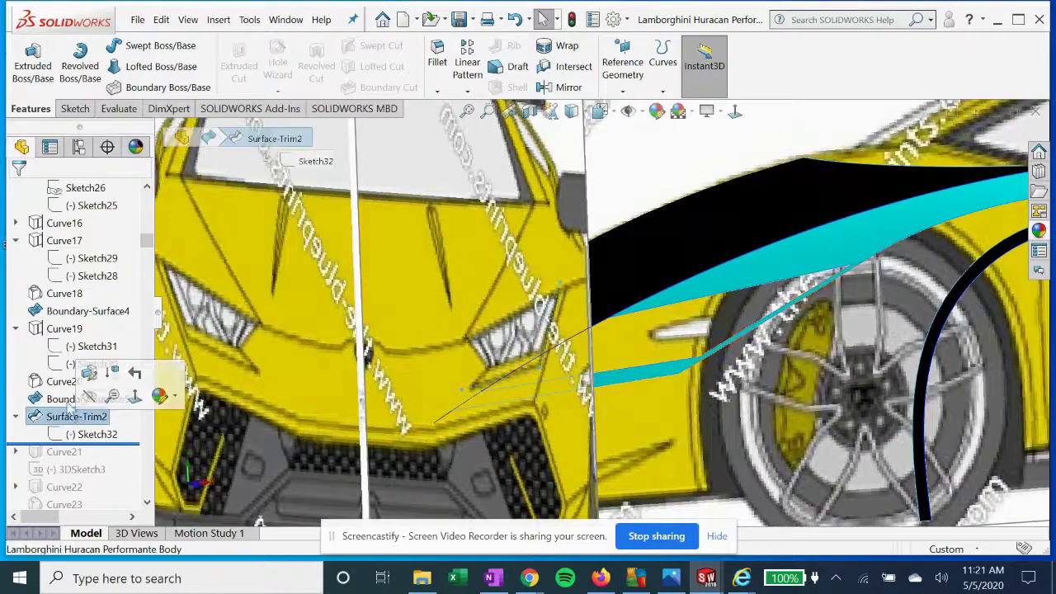
left_click(89, 373)
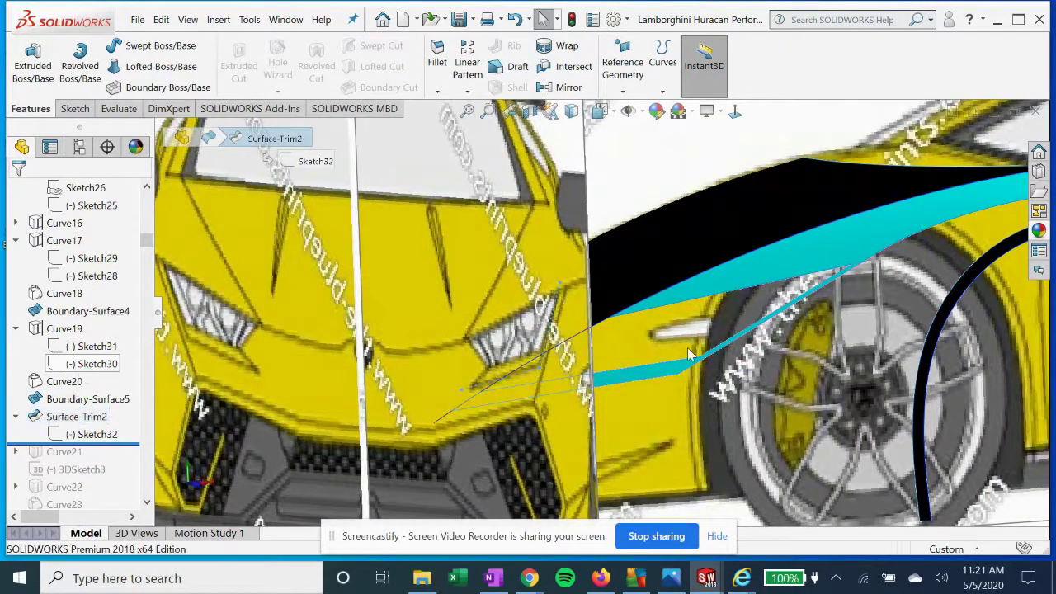
middle_click_drag(631, 363, 564, 363)
left_click(58, 308)
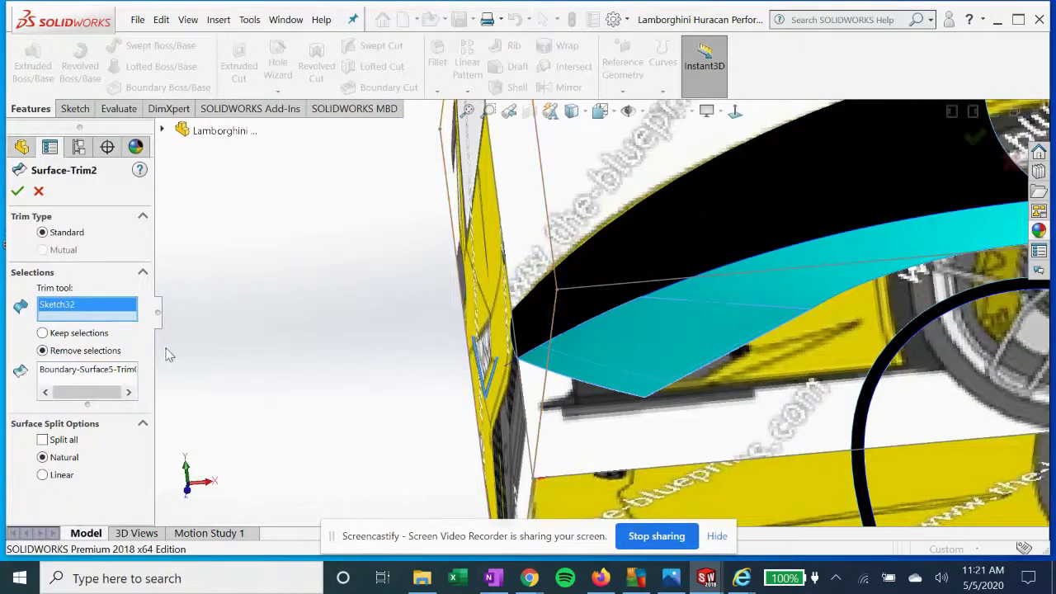
left_click(99, 374)
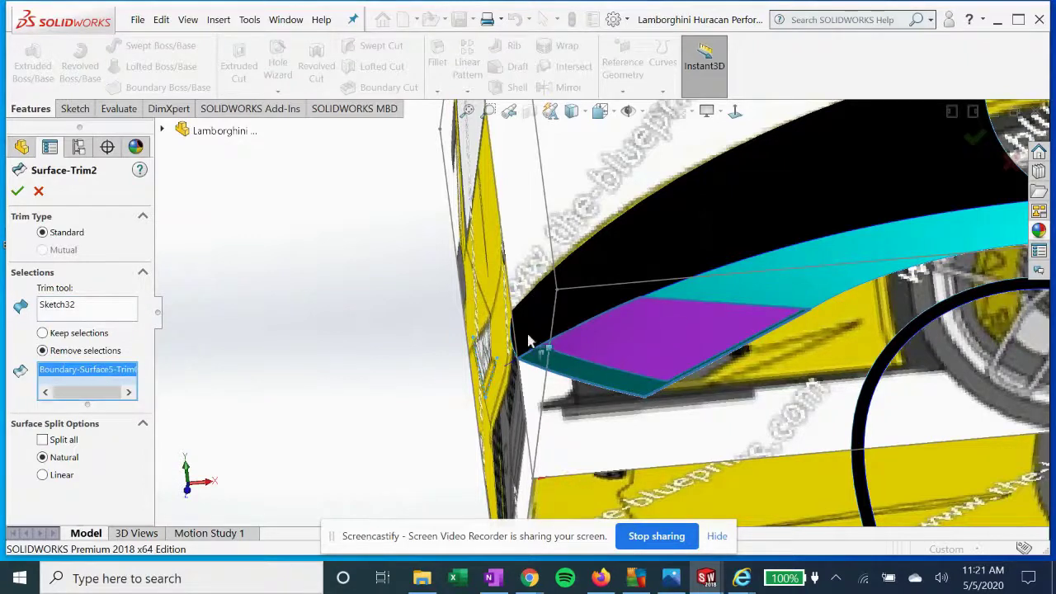
left_click(17, 192)
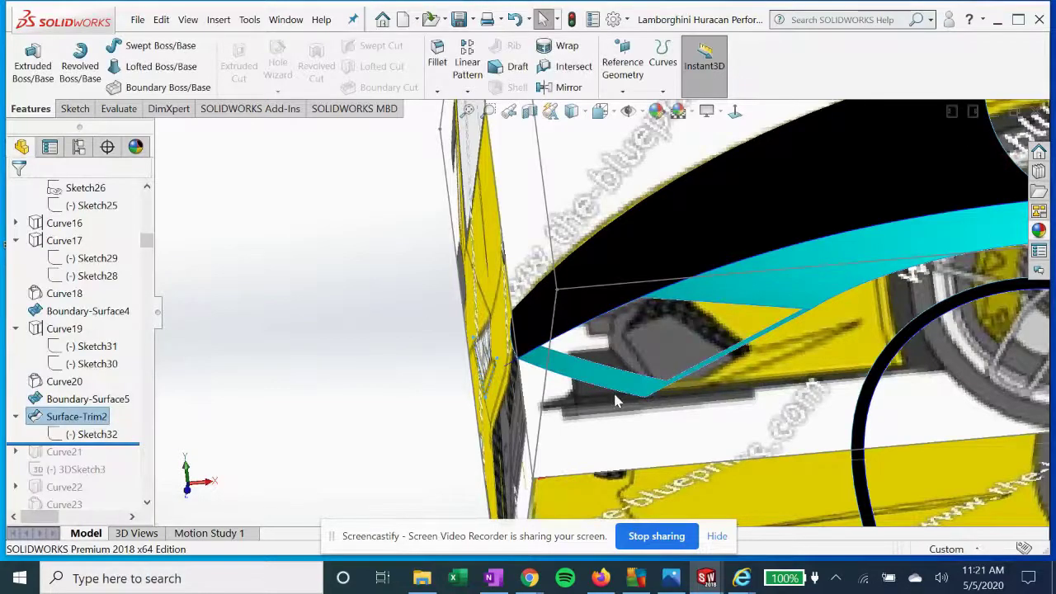
middle_click_drag(621, 393, 449, 370)
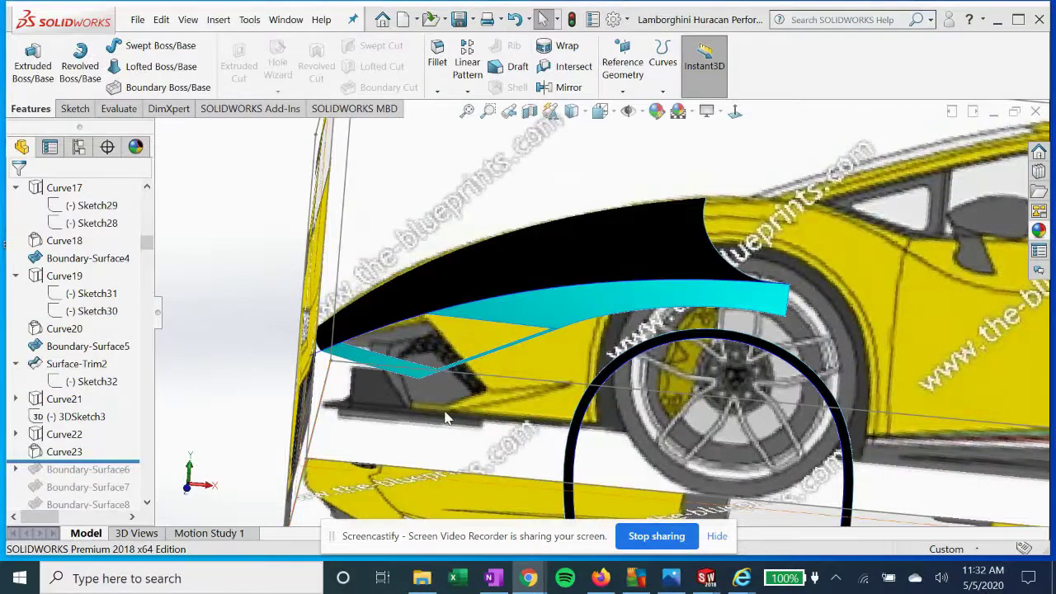
Expand Curve21, open its Sketch34 for editing and orient the view normal to the side-view blueprint
middle_click_drag(444, 418, 429, 375)
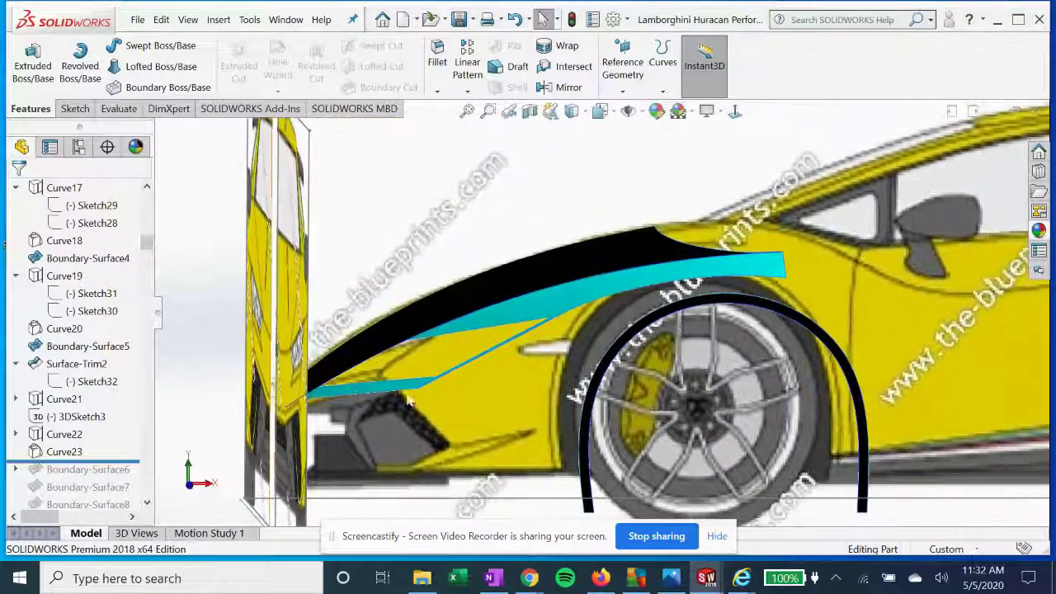
left_click(63, 401)
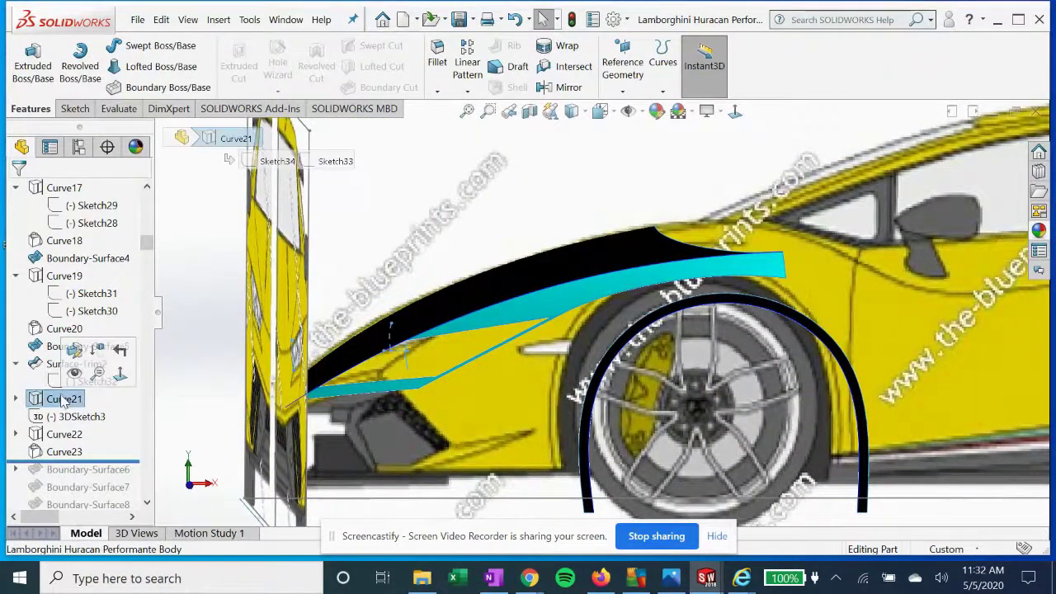
left_click(15, 398)
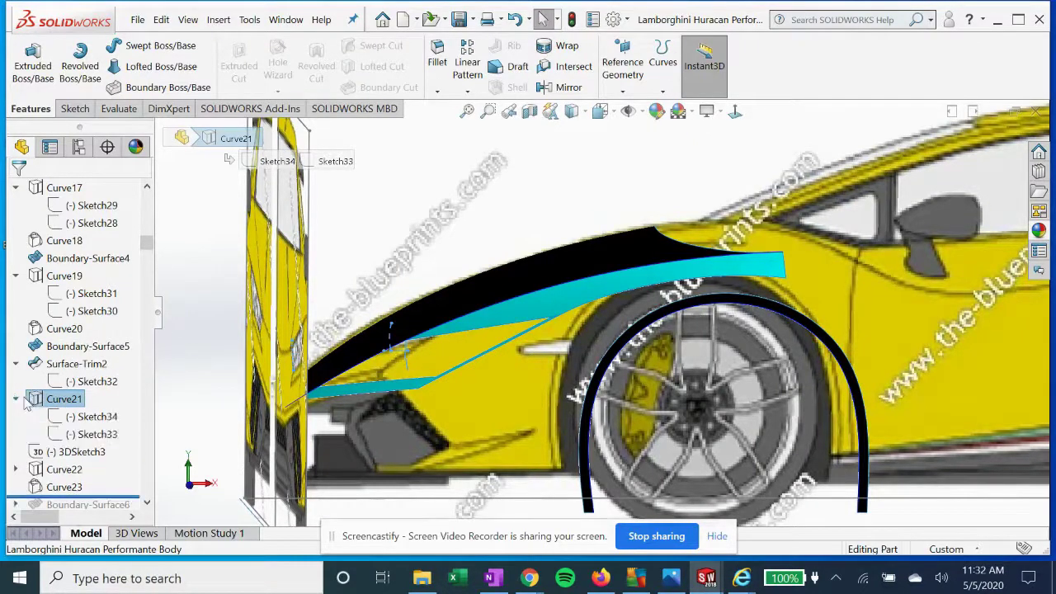
left_click(87, 417)
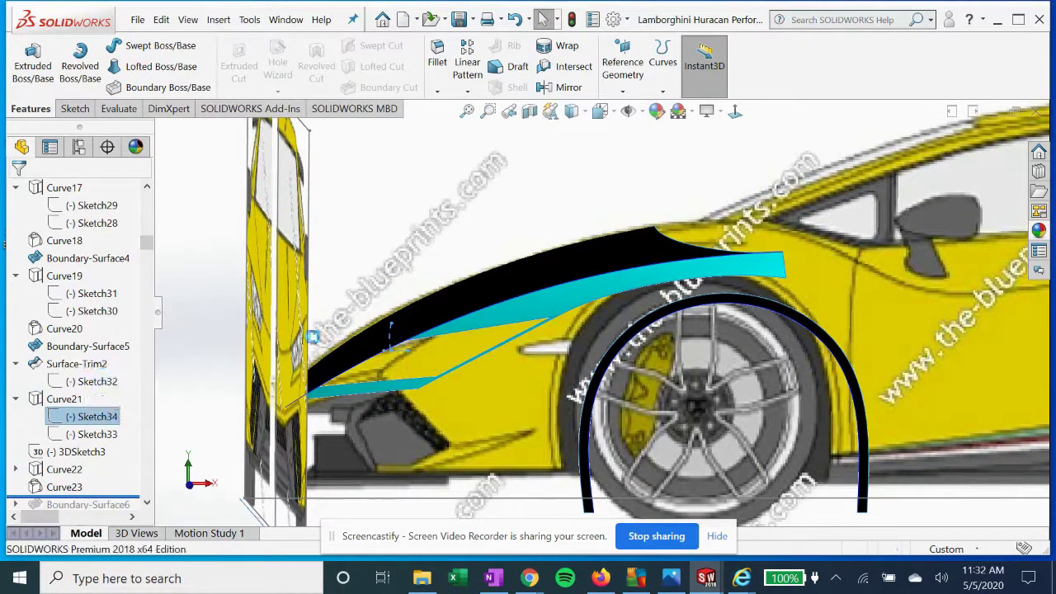
left_click(735, 115)
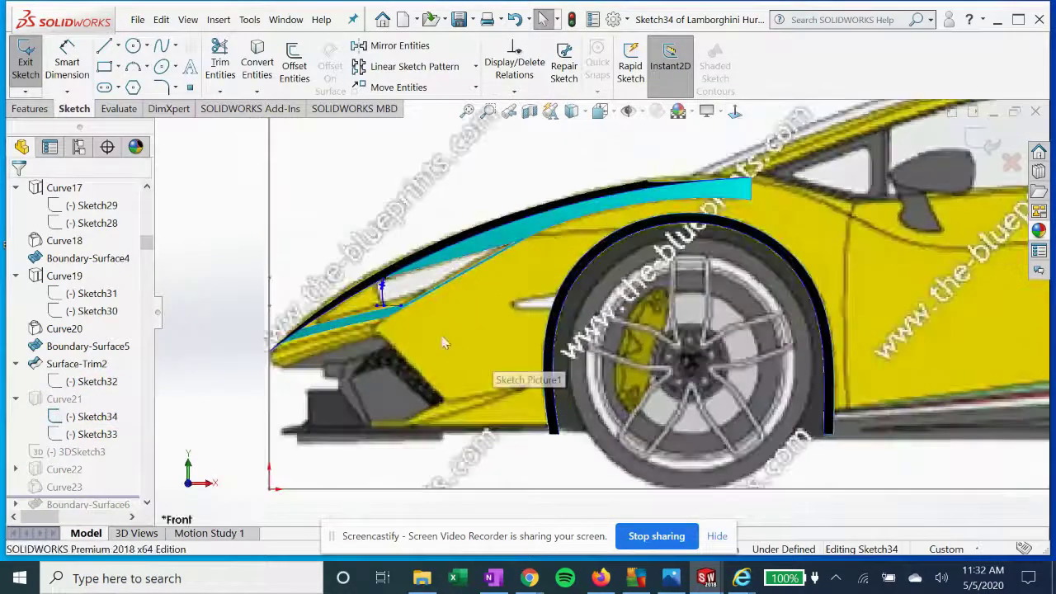
Flip the view to the opposite side, examine Sketch34's curve and construction line at the headlight's front edge, and exit the sketch
scroll(400, 314, "down", 2)
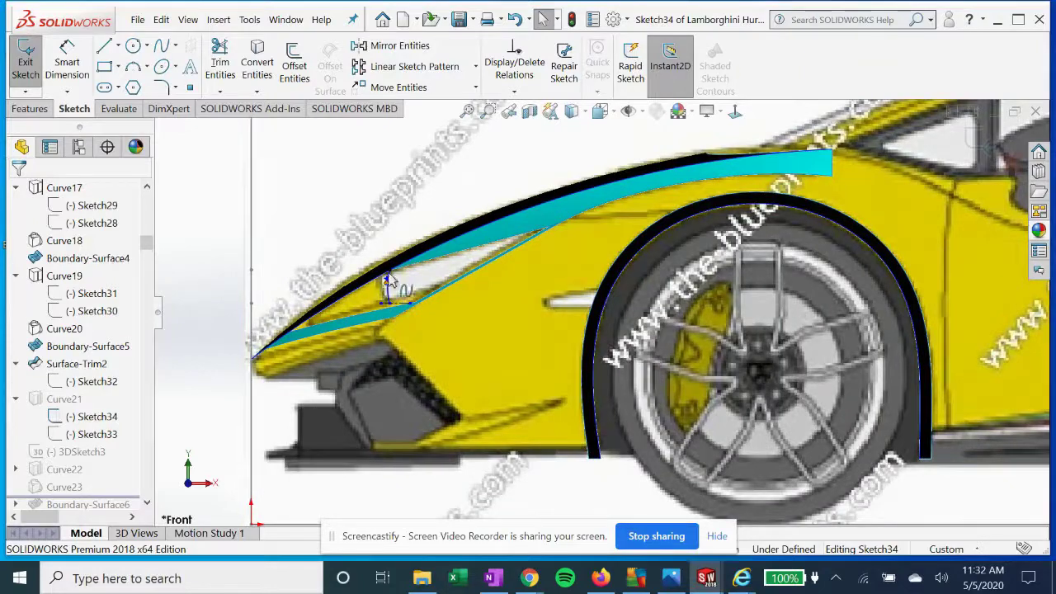
left_click(735, 114)
scroll(742, 309, "down", 6)
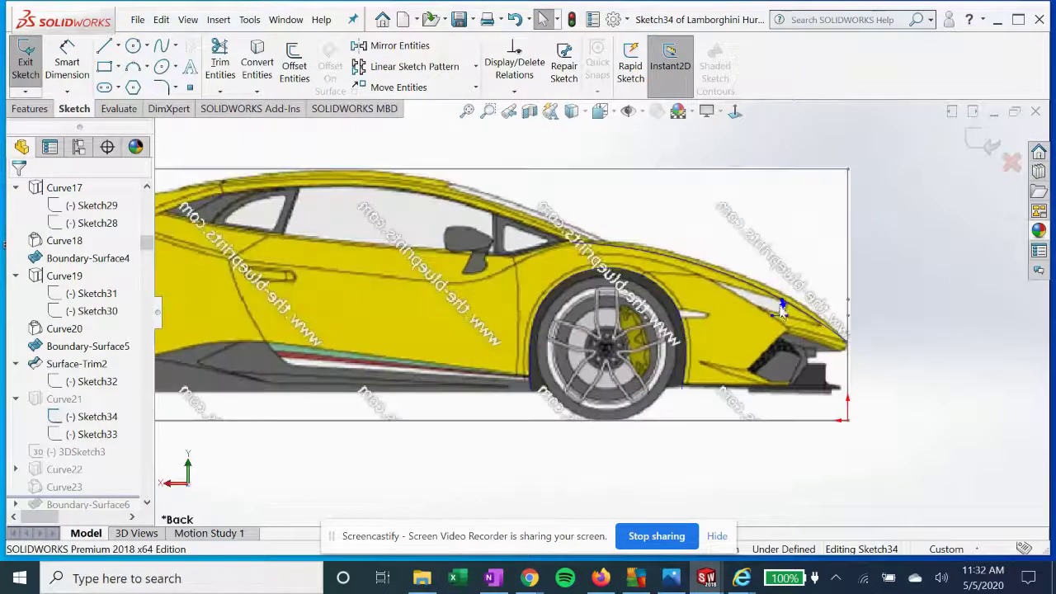
scroll(742, 308, "down", 3)
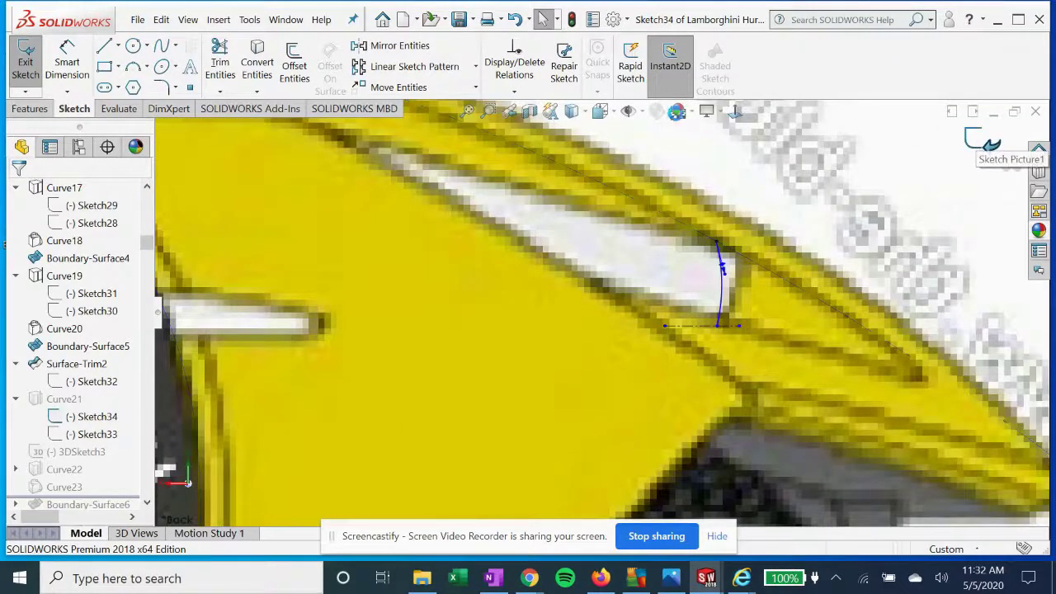
Open Sketch33 for editing, examine its line at the headlight's inner edge against the front-view blueprint, and exit the sketch
left_click(95, 435)
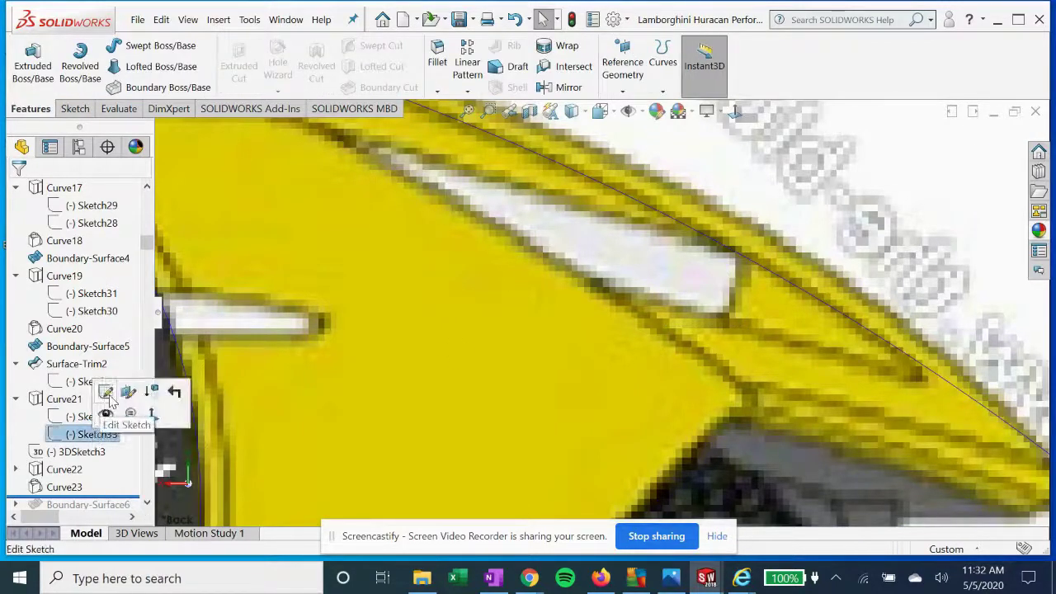
left_click(113, 400)
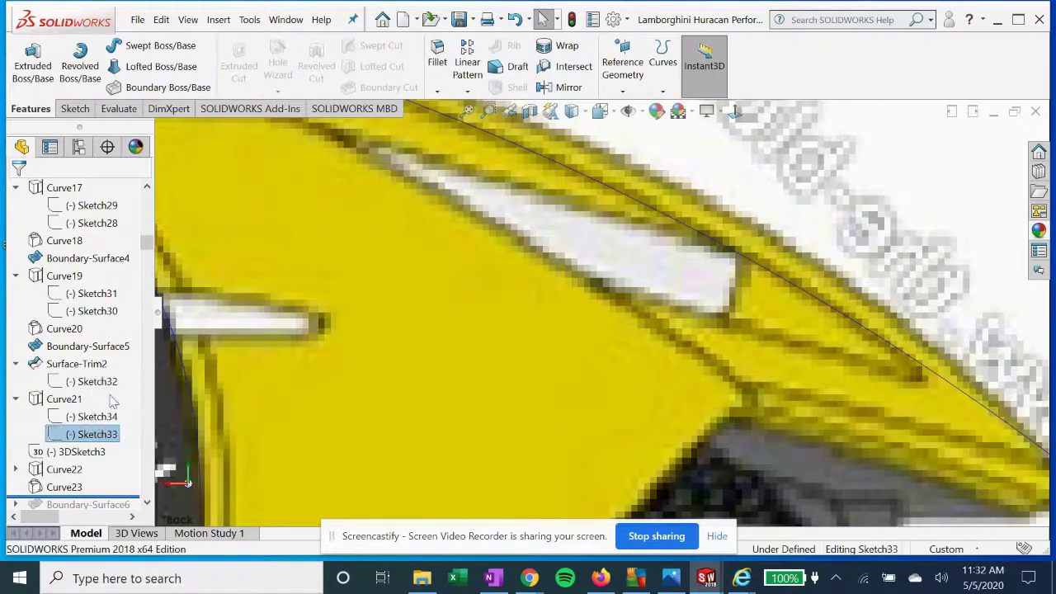
left_click(739, 115)
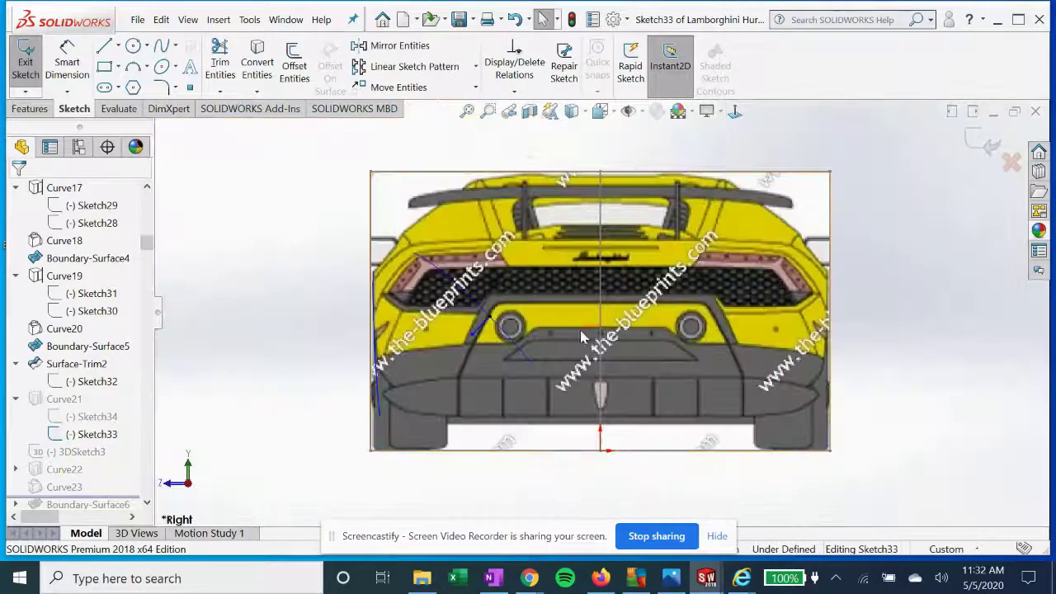
left_click(735, 111)
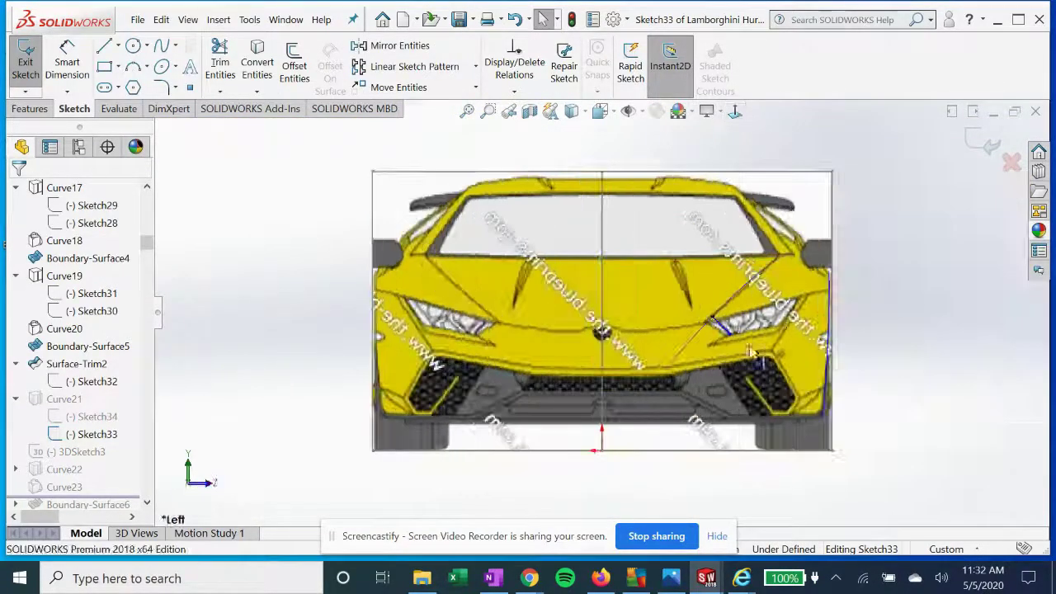
scroll(743, 347, "down", 3)
scroll(667, 307, "down", 5)
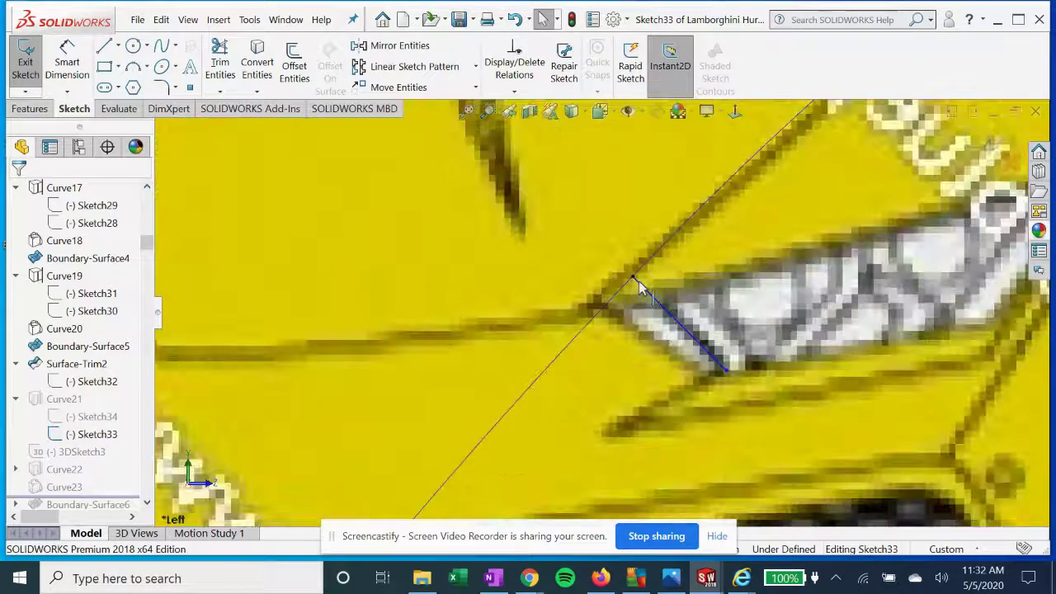
scroll(715, 368, "up", 3)
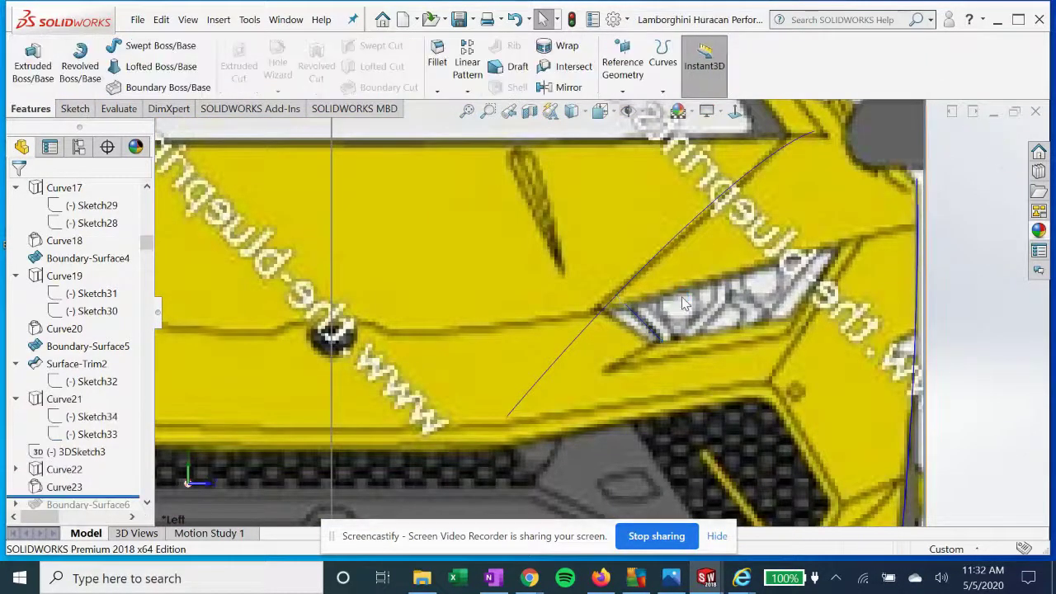
Examine Curve21 against the fender surfaces and headlight opening in angled and side views
mouse_move(743, 314)
middle_mouse_down()
mouse_move(625, 272)
mouse_move(573, 300)
mouse_move(606, 298)
middle_mouse_up()
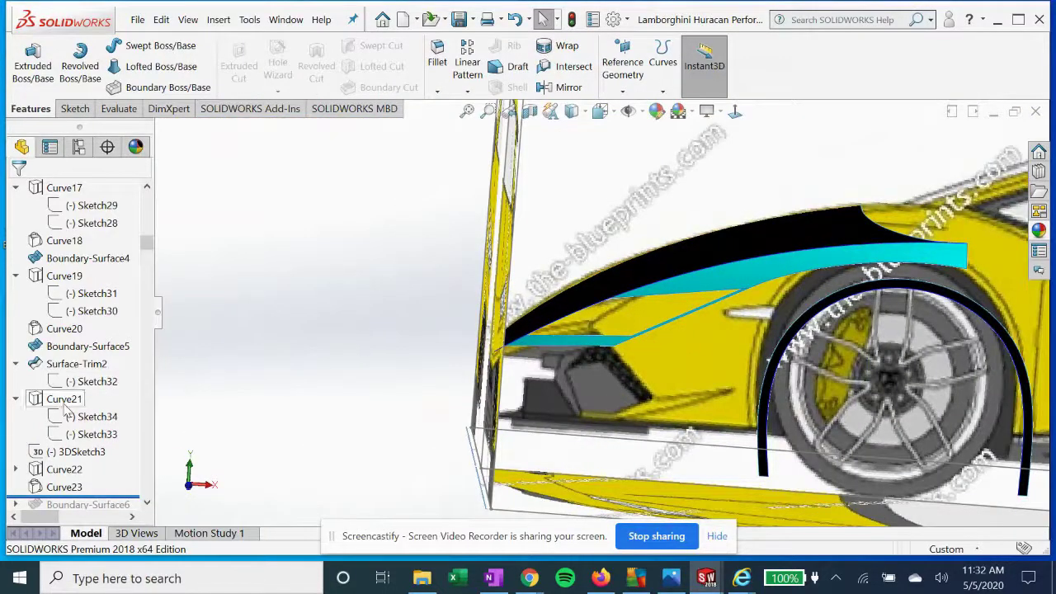
scroll(68, 410, "down", 2)
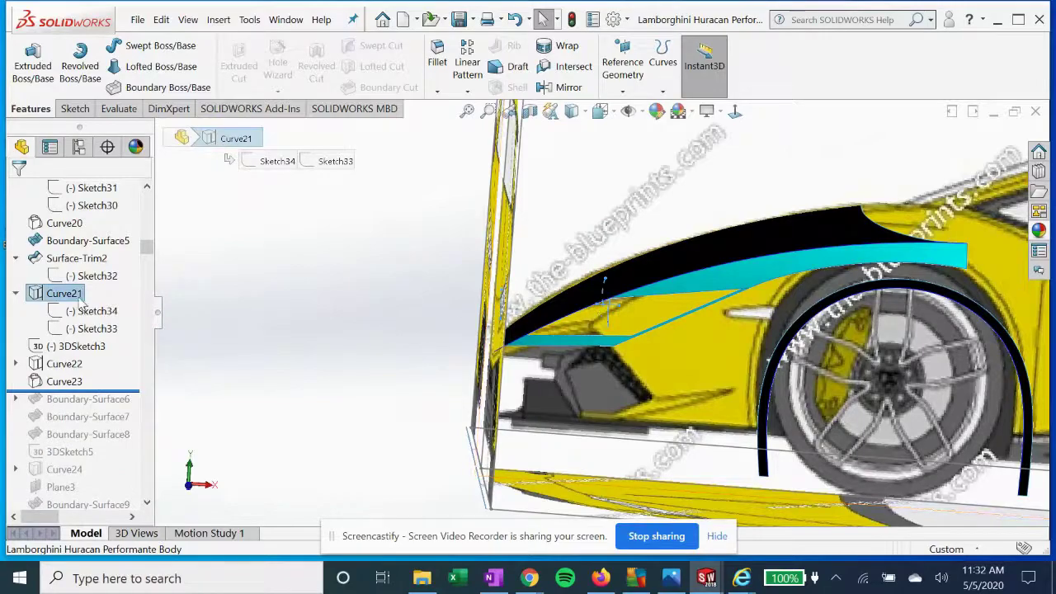
key("ctrl+8")
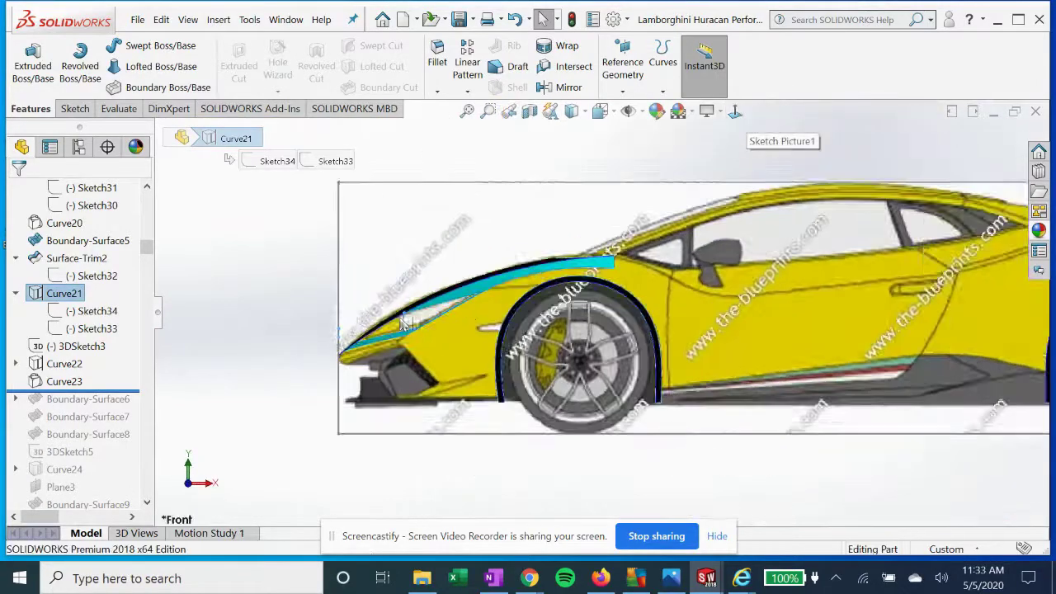
scroll(409, 328, "down", 10)
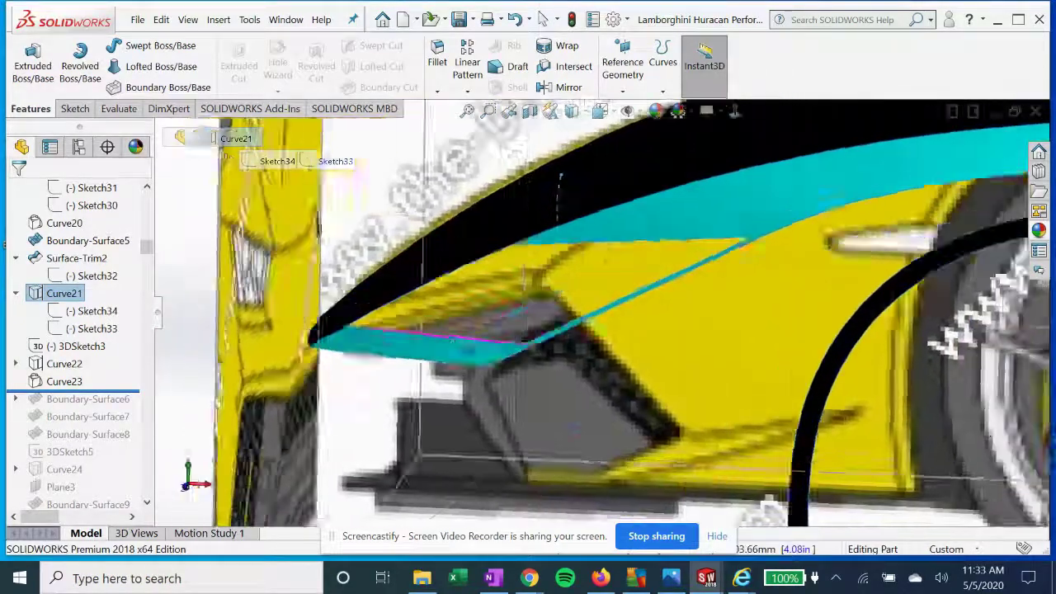
scroll(550, 289, "up", 5)
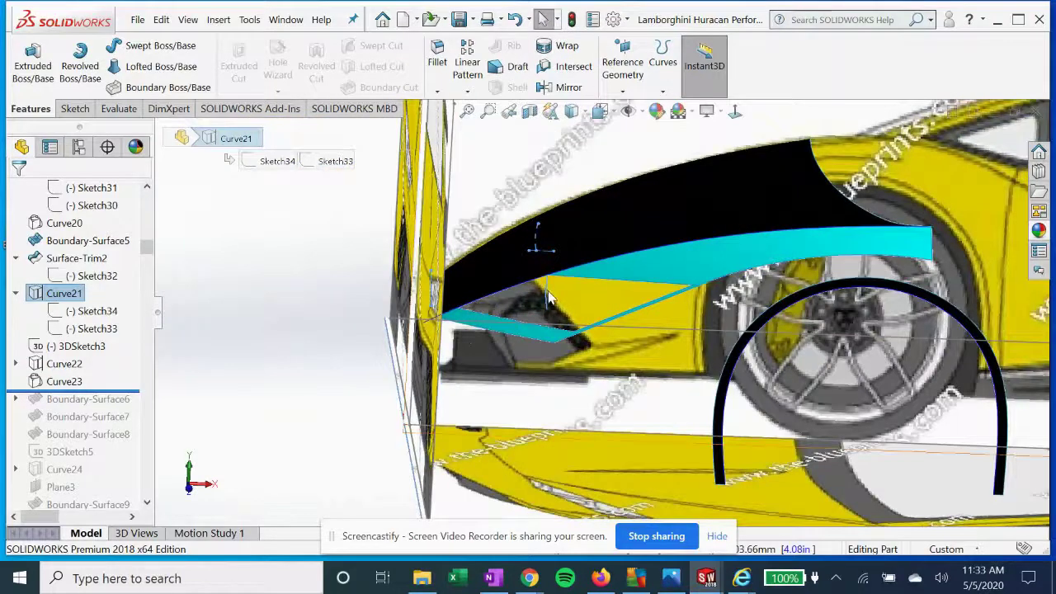
Select 3DSketch3 and examine the headlight's front corner normal to the side-view blueprint
left_click(67, 347)
left_click(736, 111)
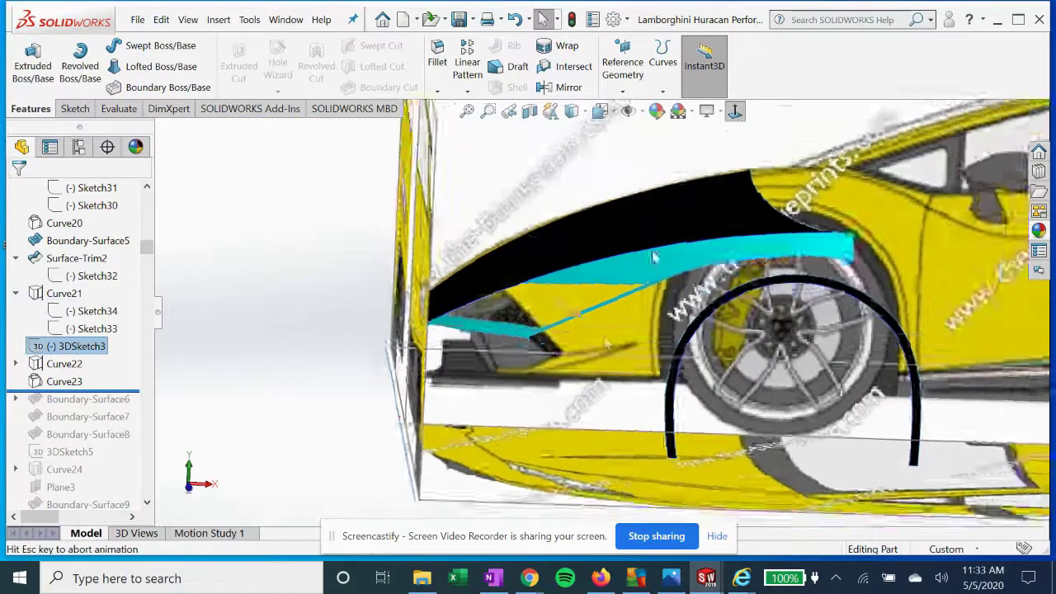
scroll(474, 294, "down", 10)
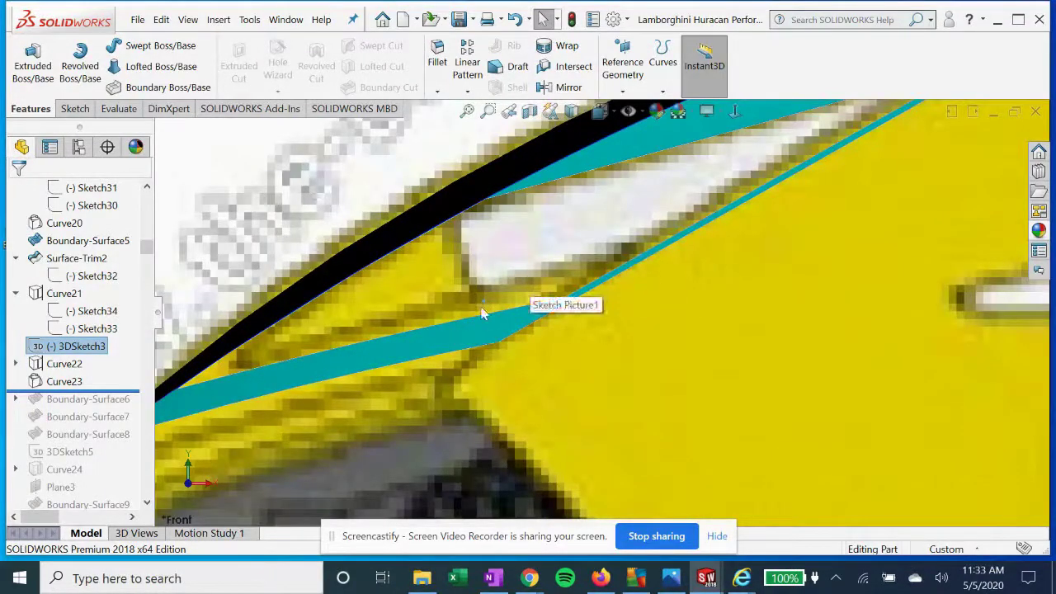
scroll(493, 305, "up", 3)
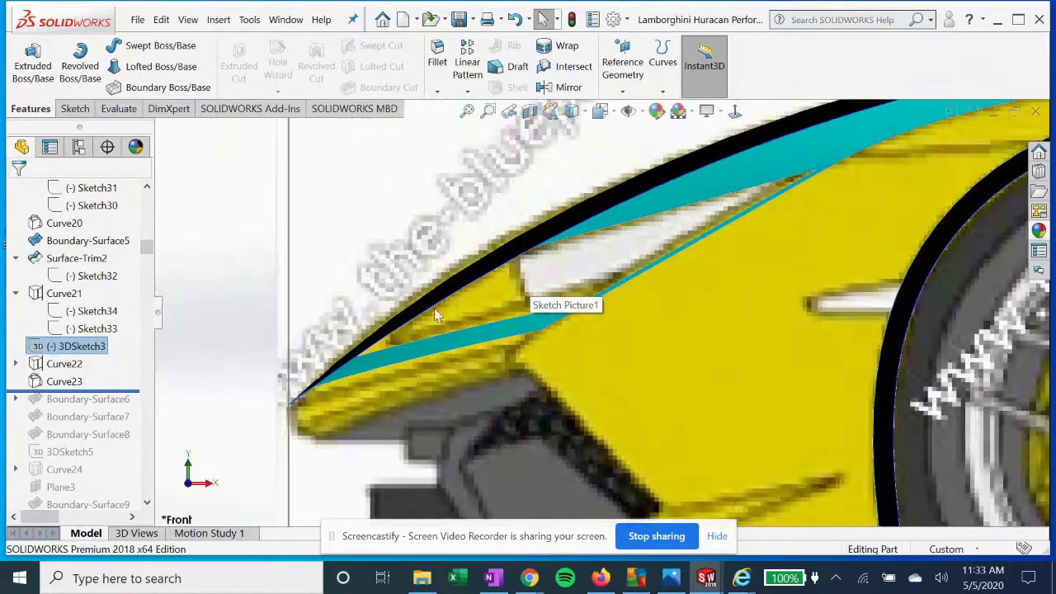
Expand Curve22, open its Sketch36 for editing and orient the view normal to the sketch plane
left_click(62, 369)
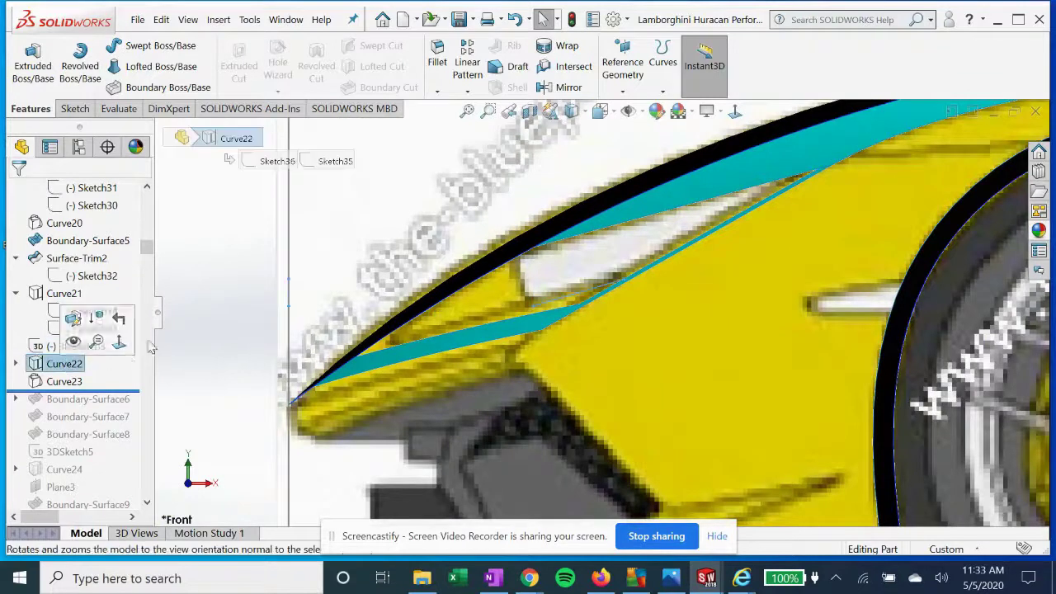
left_click(15, 364)
left_click(85, 381)
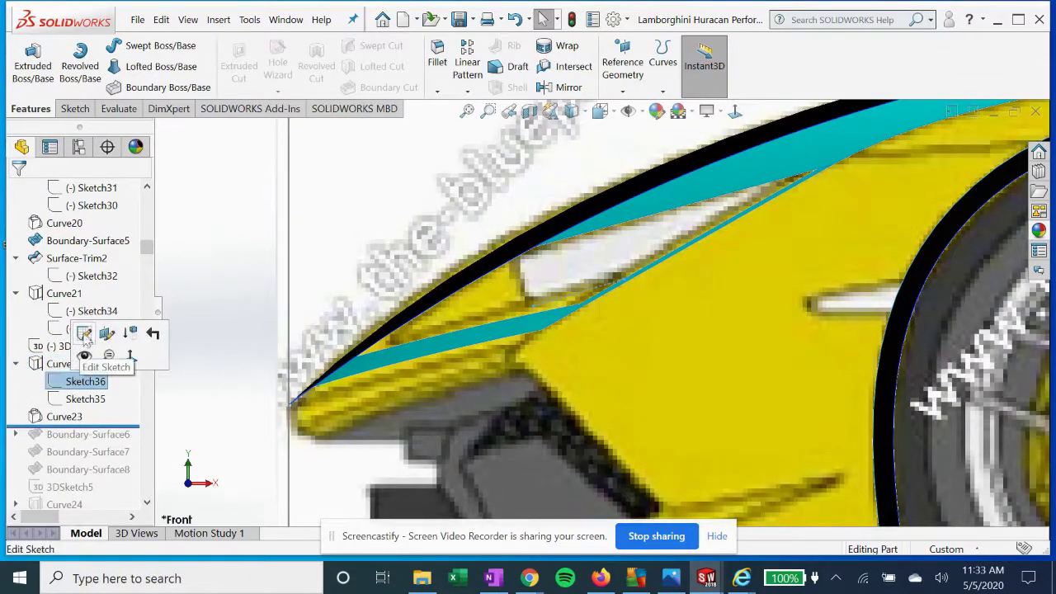
left_click(84, 334)
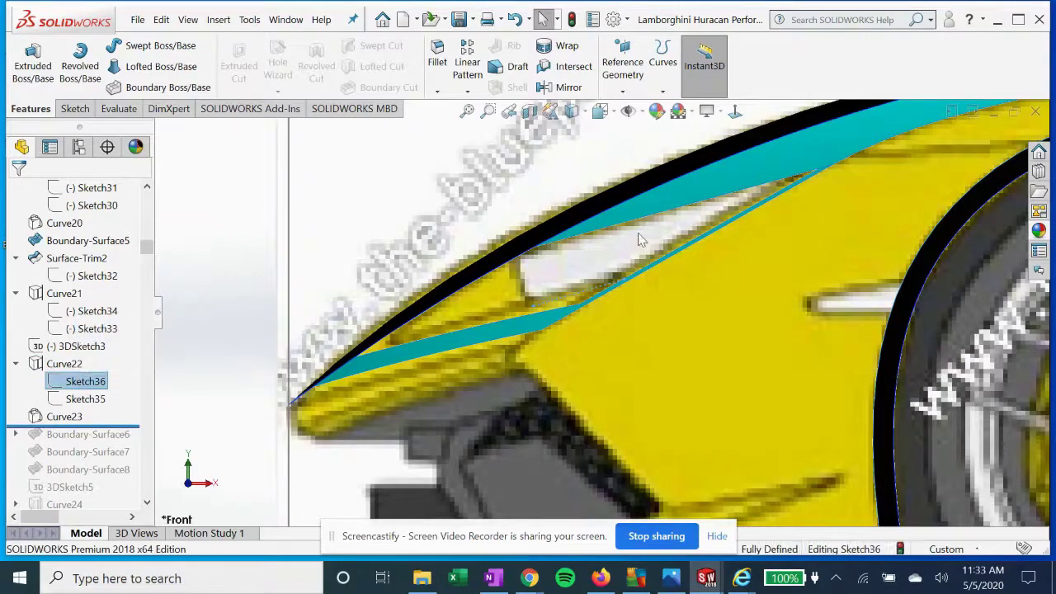
left_click(736, 114)
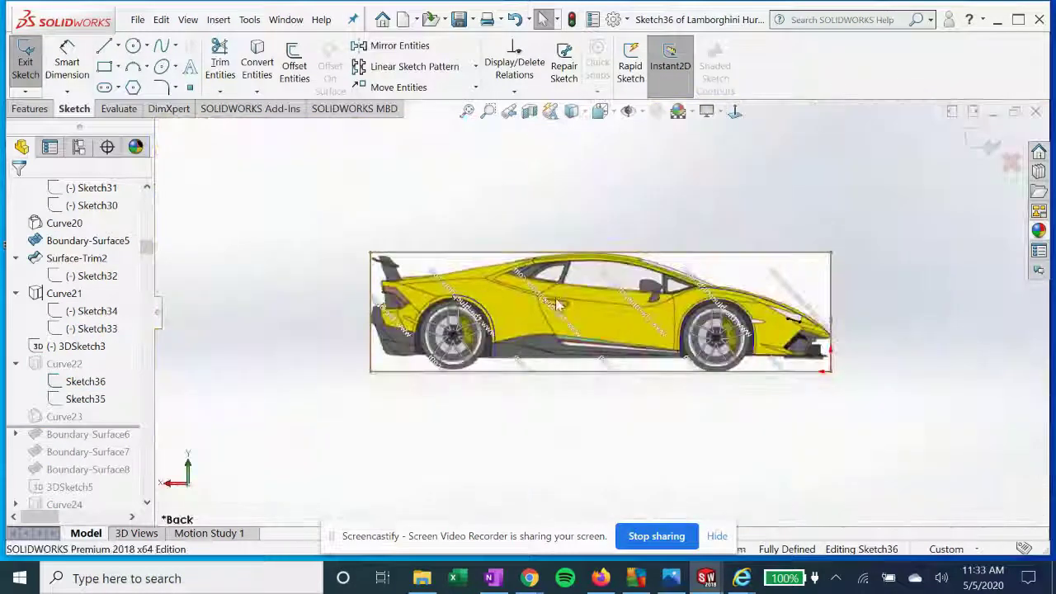
Examine Sketch36's line along the headlight's lower edge from both sides of the side-view blueprint, and exit the sketch
scroll(768, 314, "down", 3)
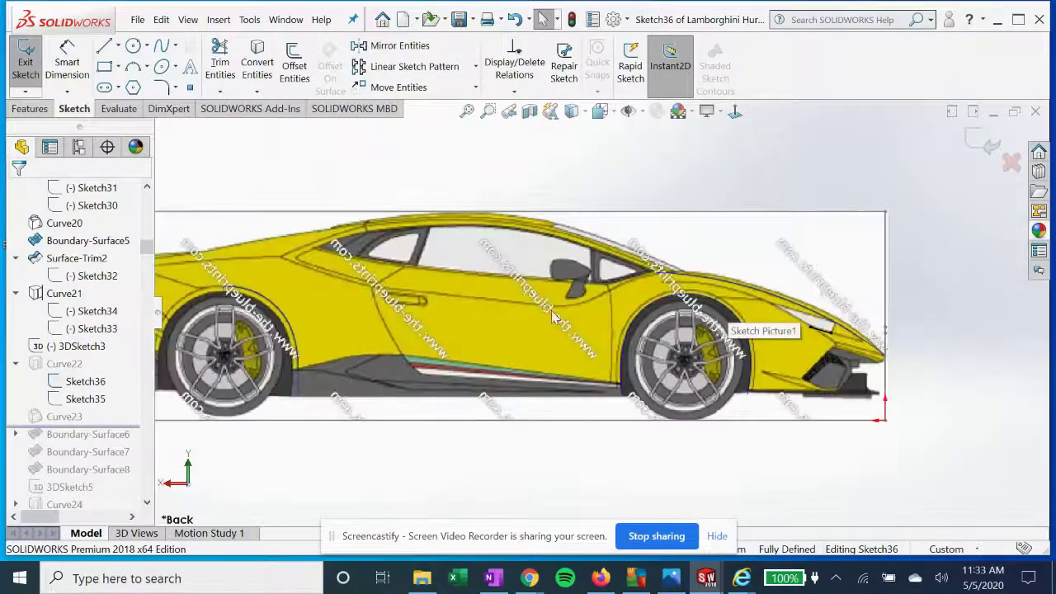
scroll(791, 330, "down", 4)
scroll(790, 330, "down", 5)
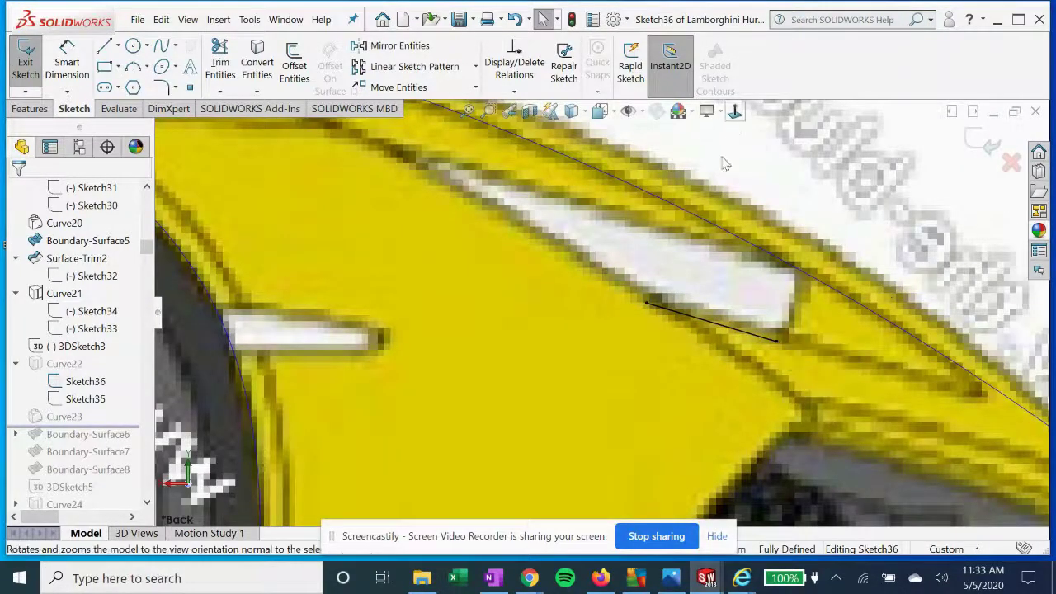
left_click(736, 111)
scroll(443, 333, "down", 8)
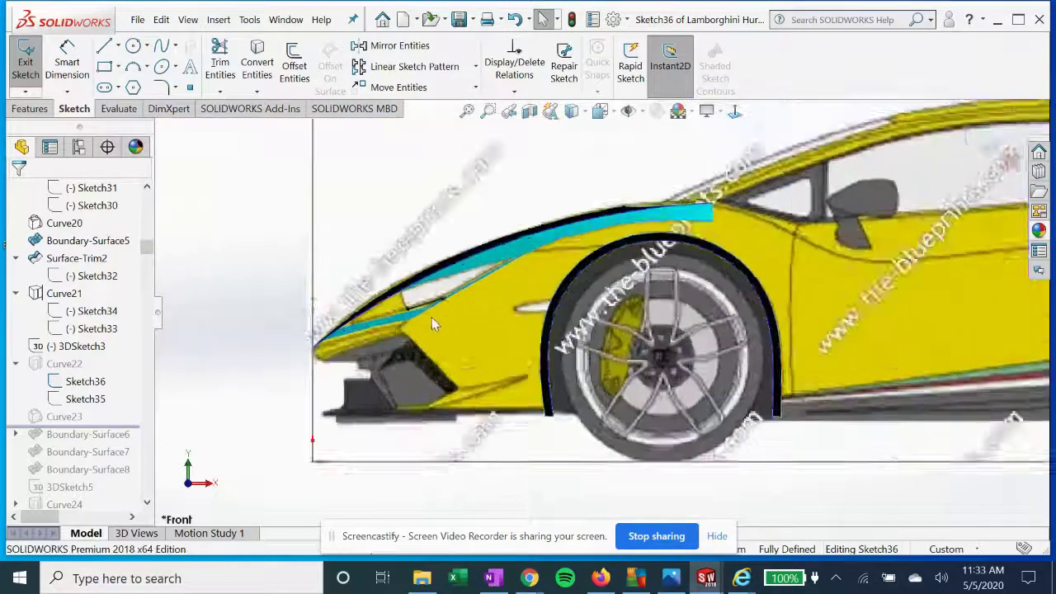
left_click(973, 138)
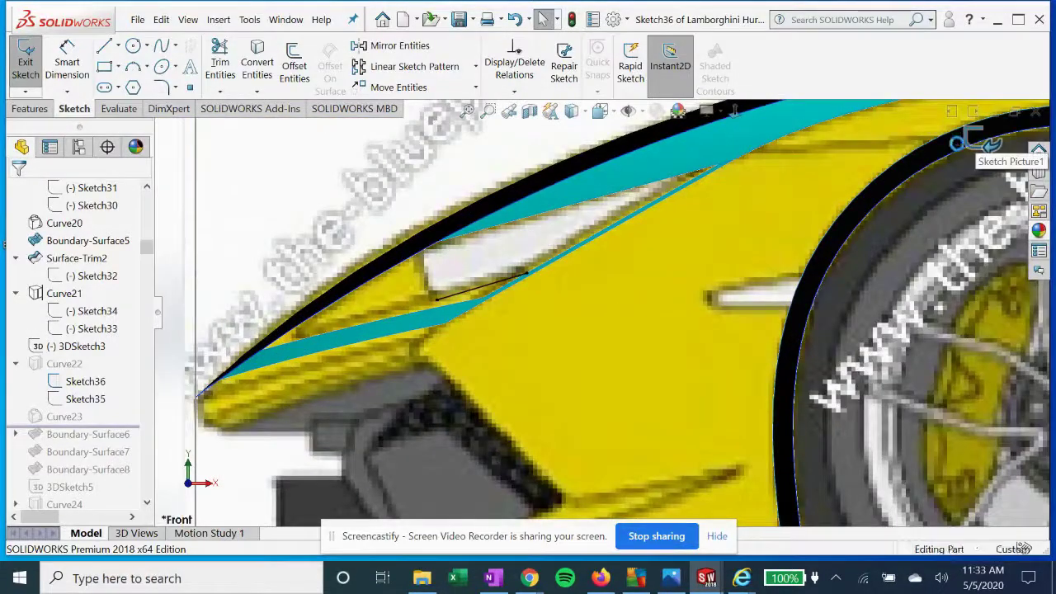
Reopen Sketch36 for editing and compare its line with the headlight outline and fender surfaces from both sides
left_click(84, 381)
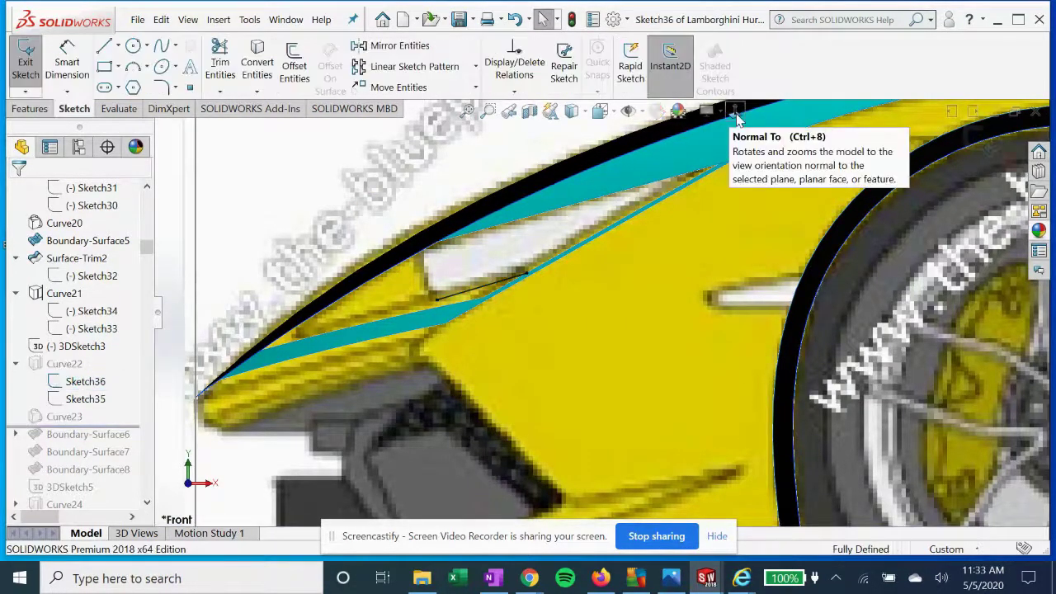
left_click(736, 113)
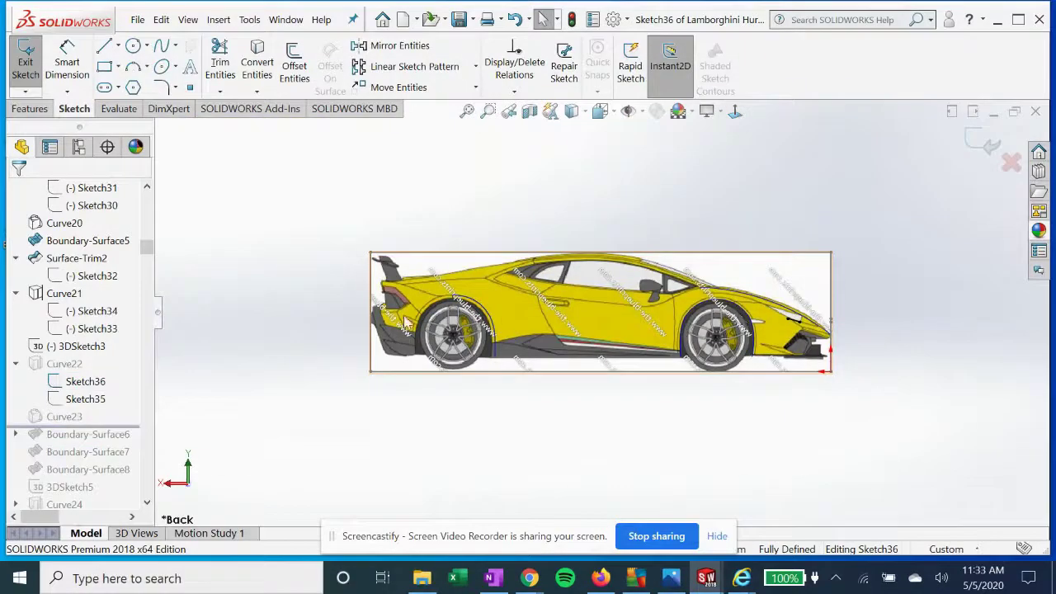
scroll(722, 330, "down", 10)
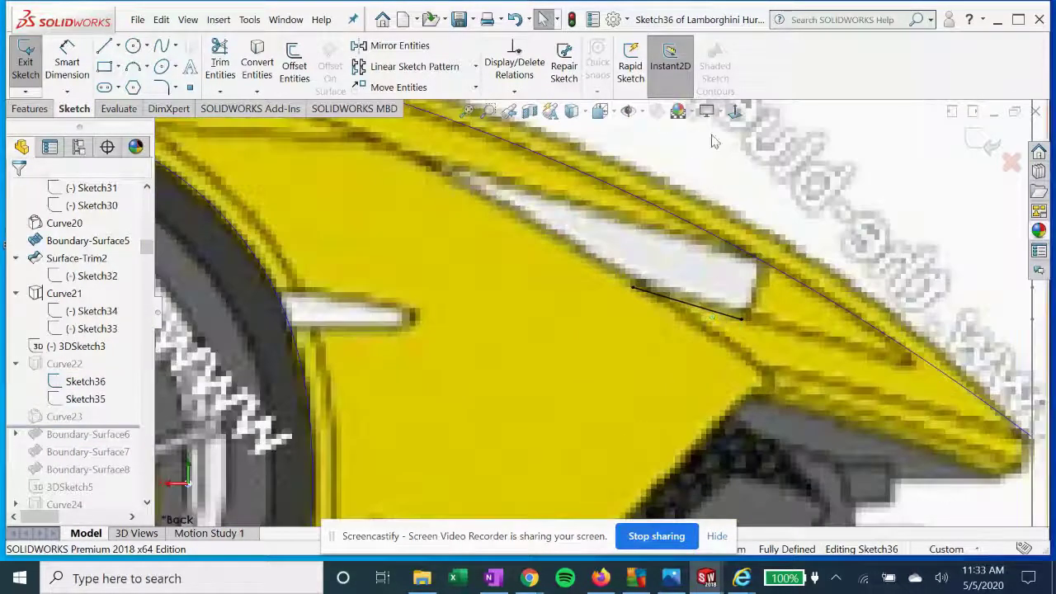
left_click(735, 112)
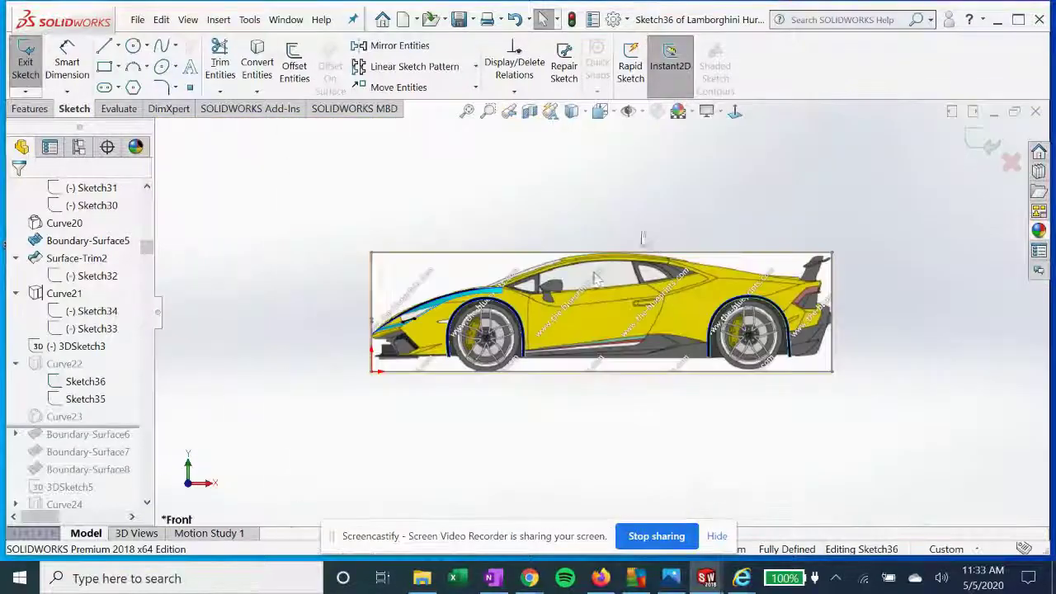
scroll(455, 311, "down", 10)
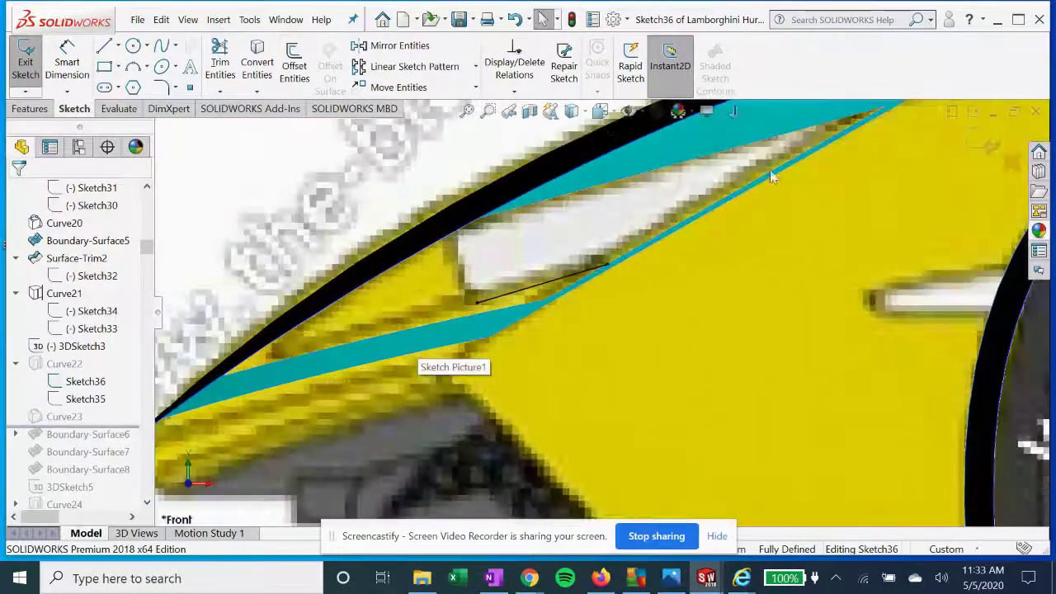
Compare the lines of Sketch35 and Sketch36 under Curve22 in an angled view of the fender
left_click(83, 399)
left_click(148, 379)
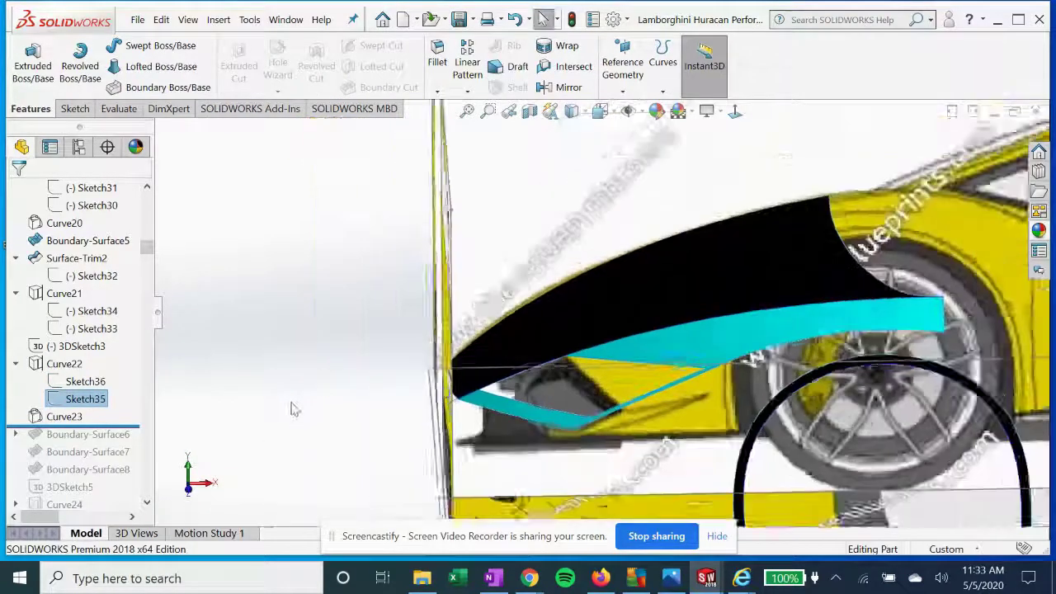
left_click(87, 400)
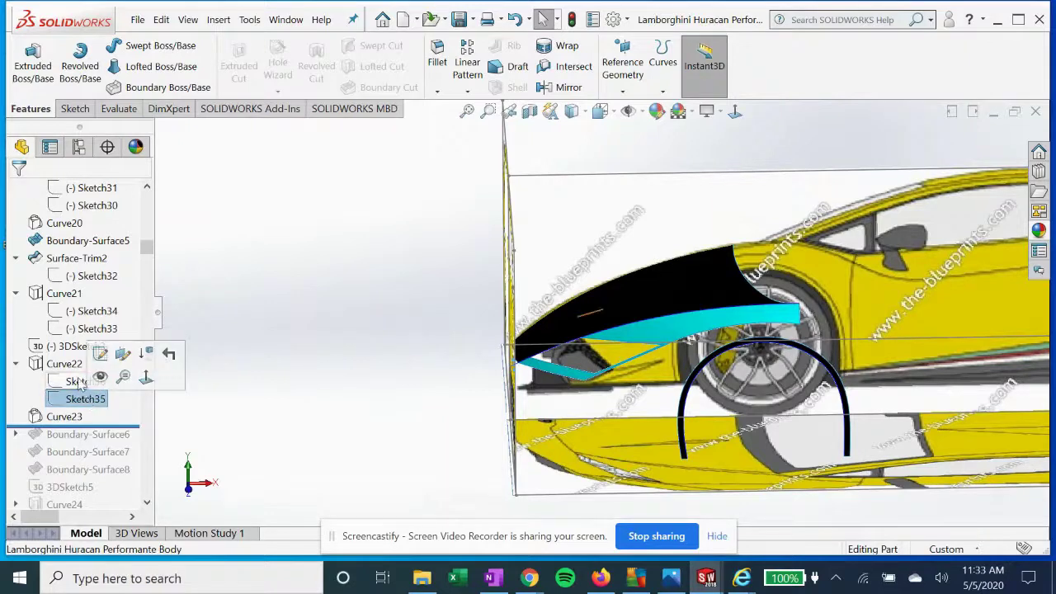
left_click(74, 383)
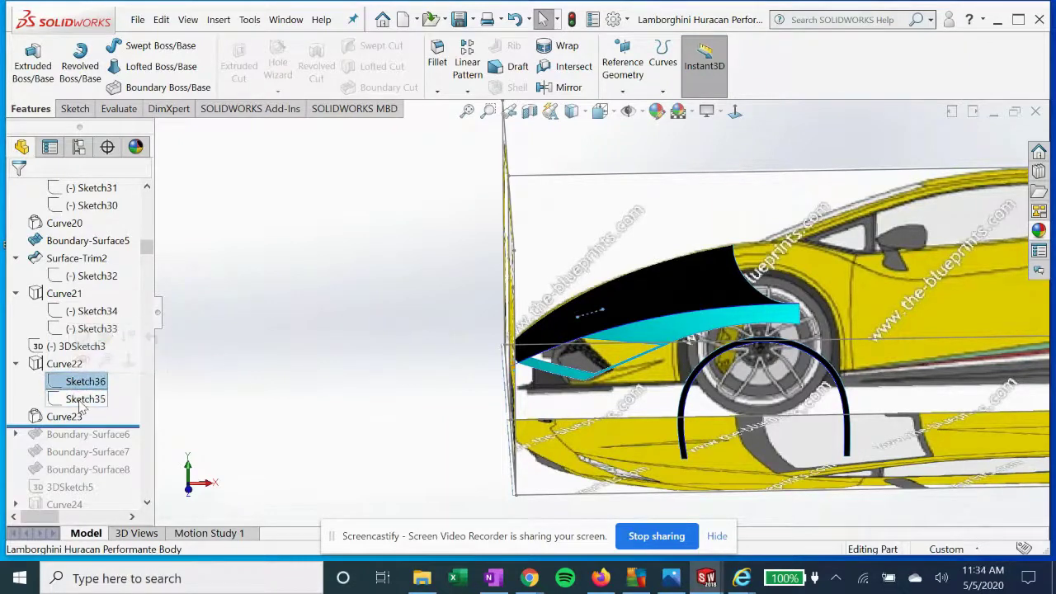
left_click(82, 405)
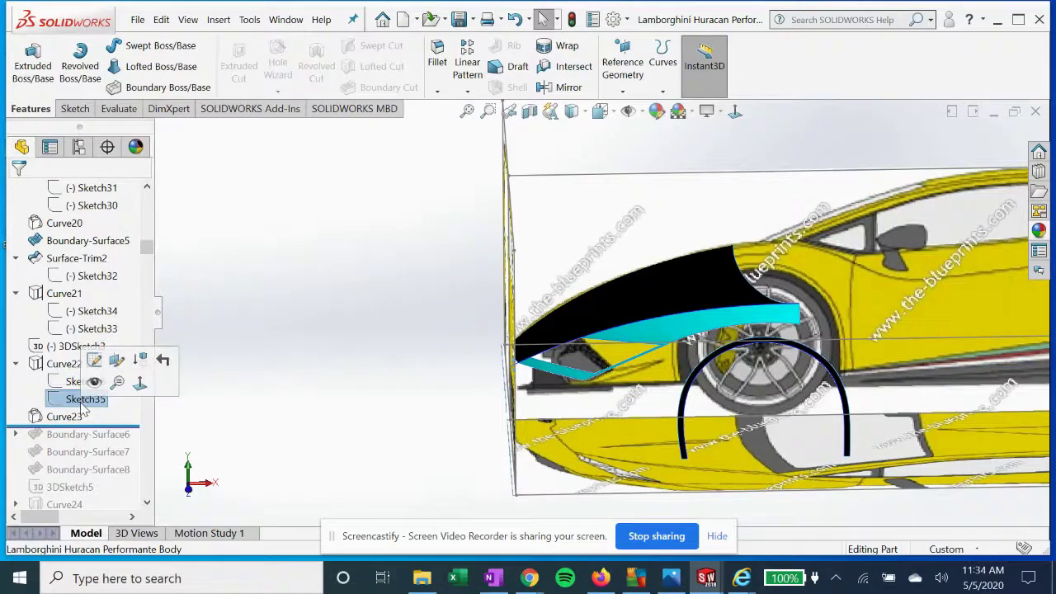
Orient the view normal to Sketch35 and examine its line along the headlight's lower edge on the front-view blueprint
left_click(139, 382)
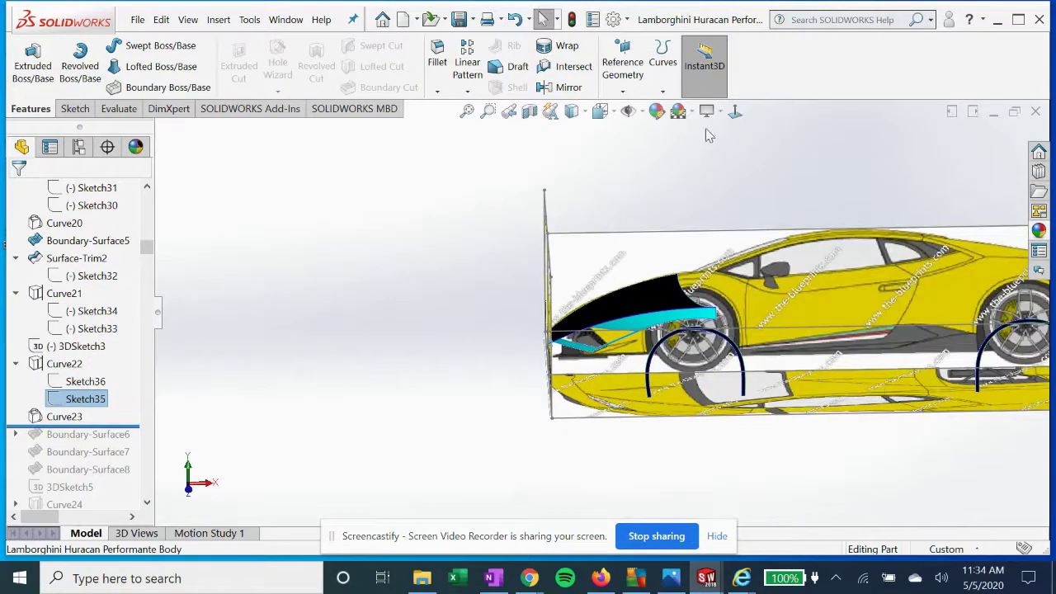
left_click(735, 111)
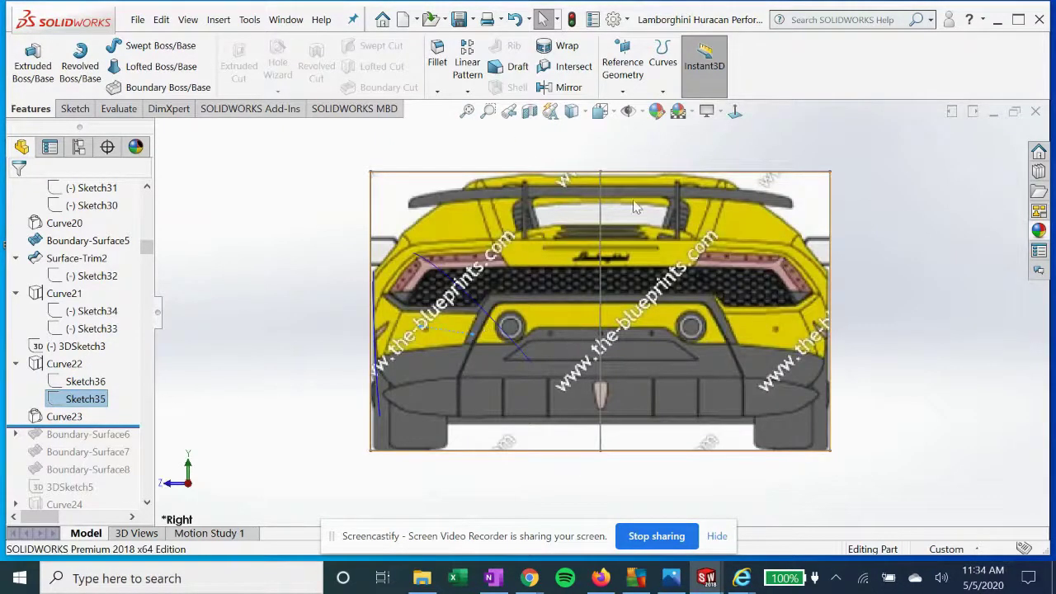
left_click(737, 112)
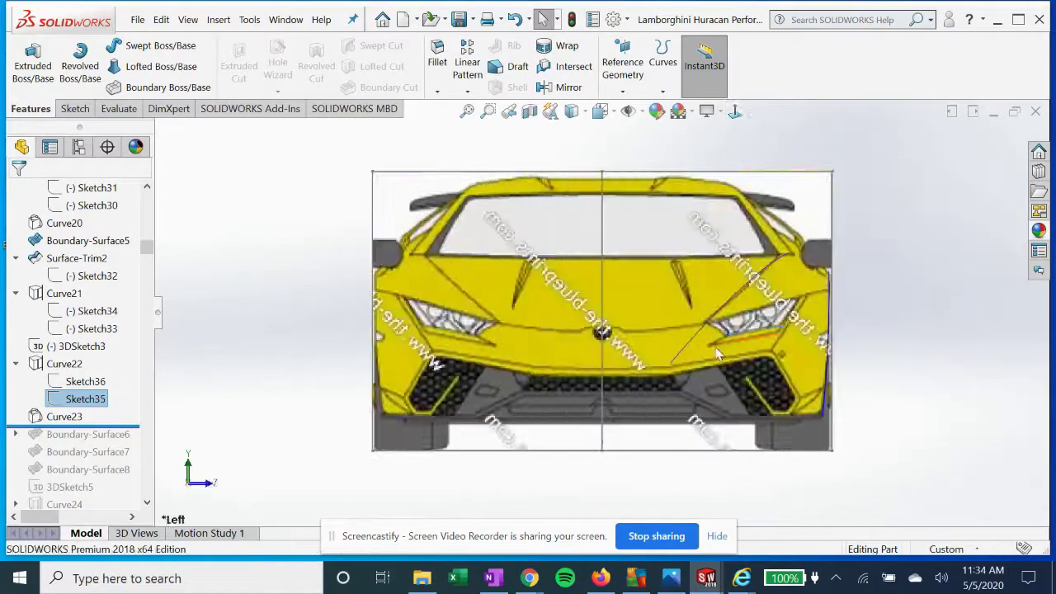
scroll(751, 342, "down", 5)
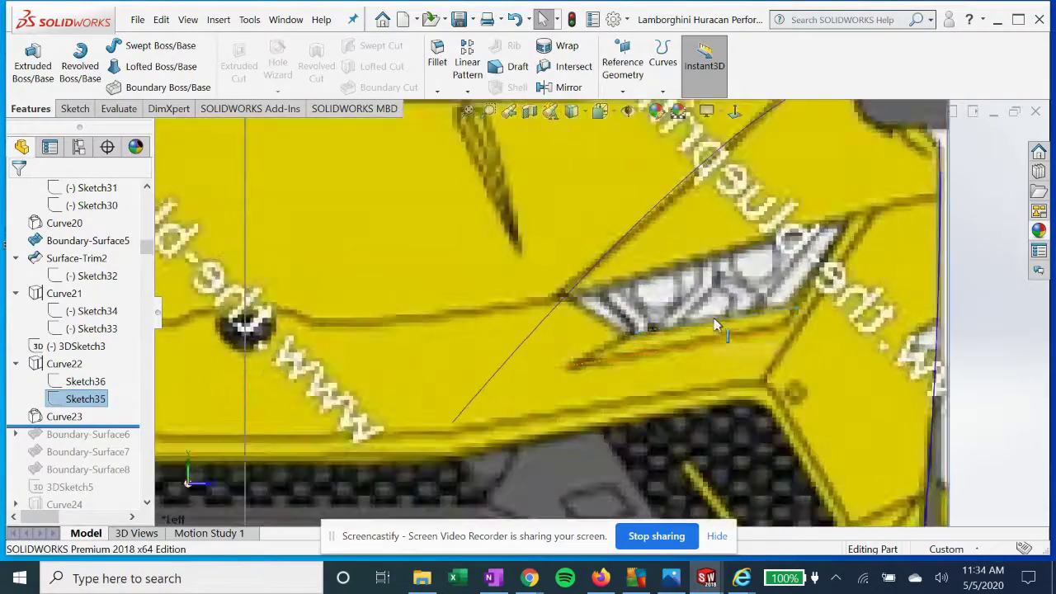
Open Sketch35 for editing to check its line under the headlight, exit it, and return to an angled view of the whole car
right_click(97, 399)
left_click(124, 265)
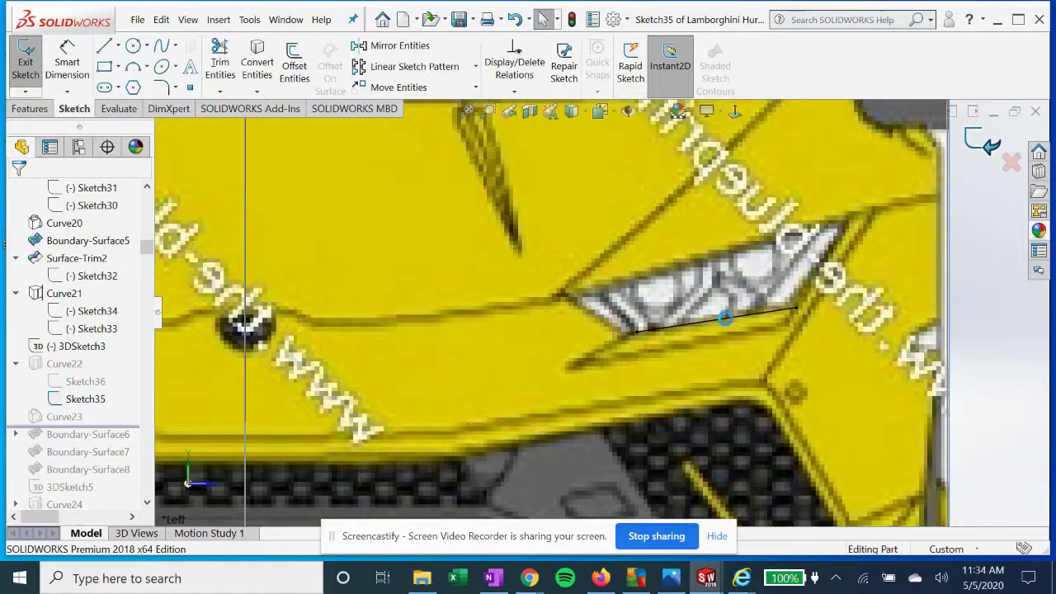
scroll(687, 343, "up", 2)
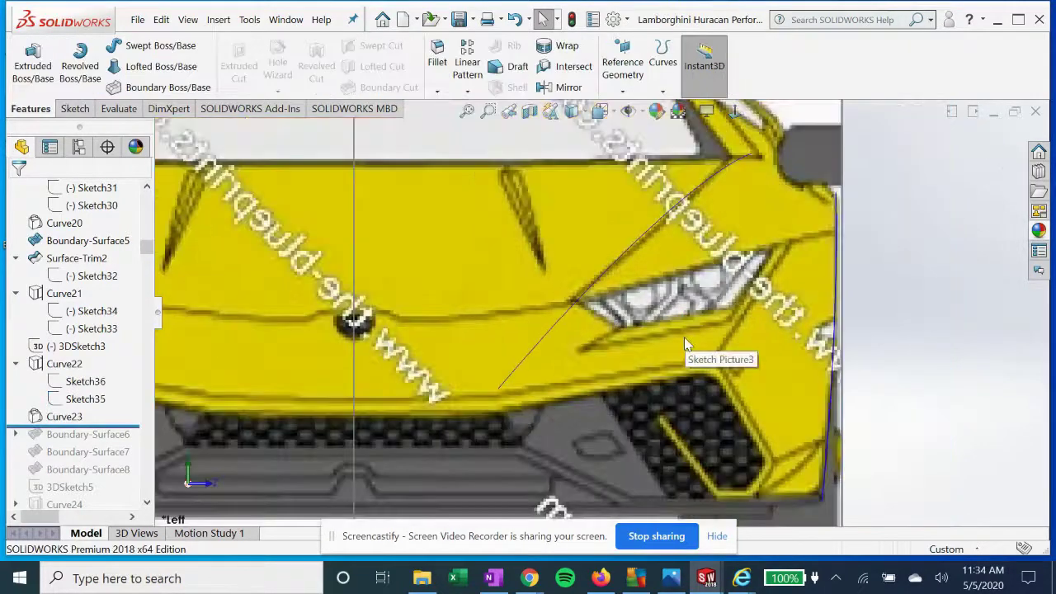
scroll(688, 345, "up", 3)
middle_click_drag(685, 343, 564, 352)
scroll(563, 352, "up", 4)
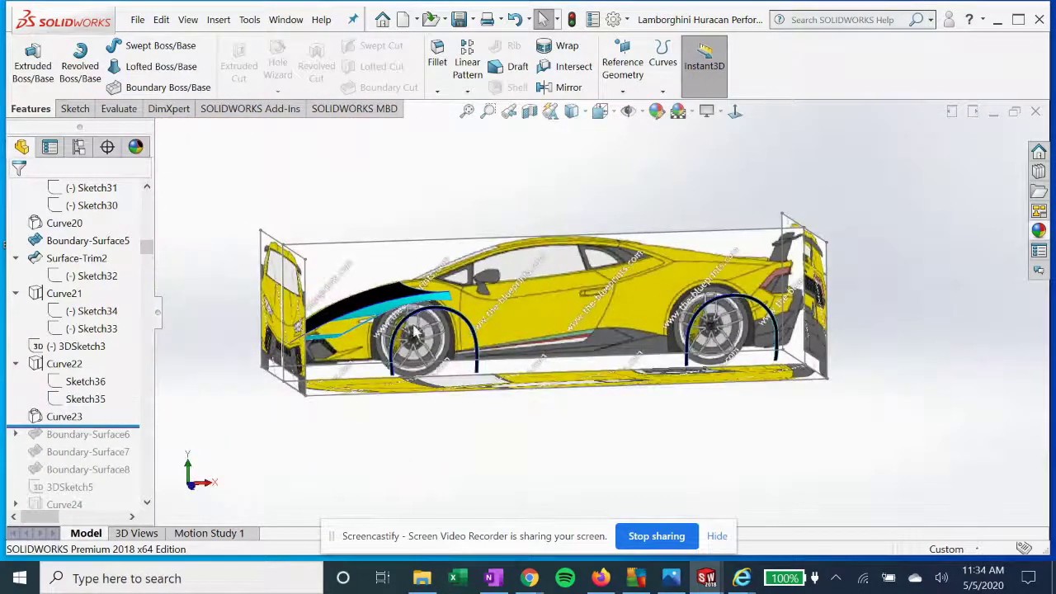
middle_click_drag(315, 349, 247, 392)
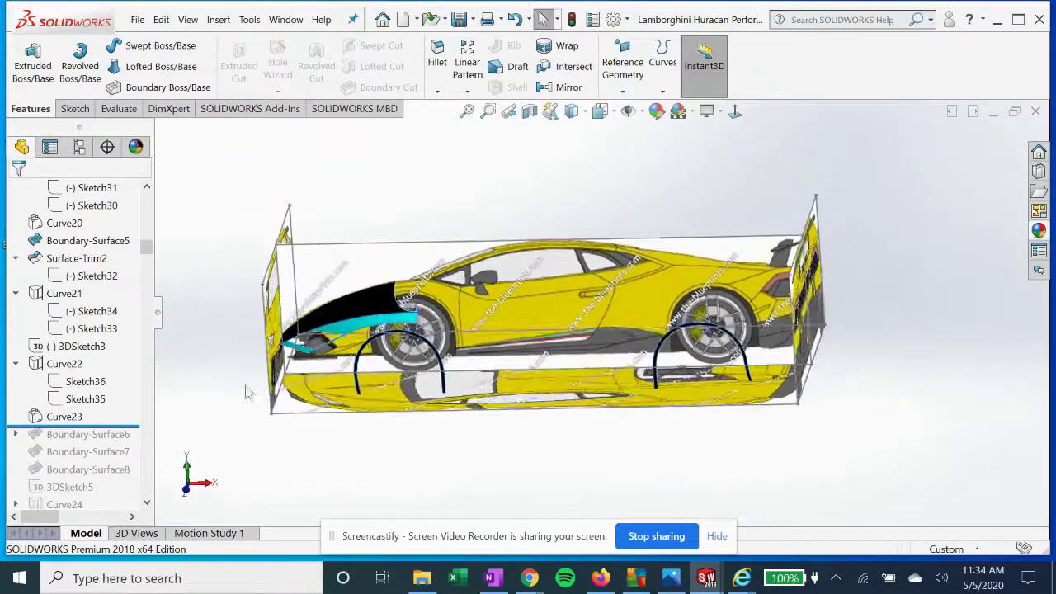
Show Curve22 and examine how the projected curve runs along the headlight opening of the front fender
left_click(63, 363)
scroll(276, 350, "down", 4)
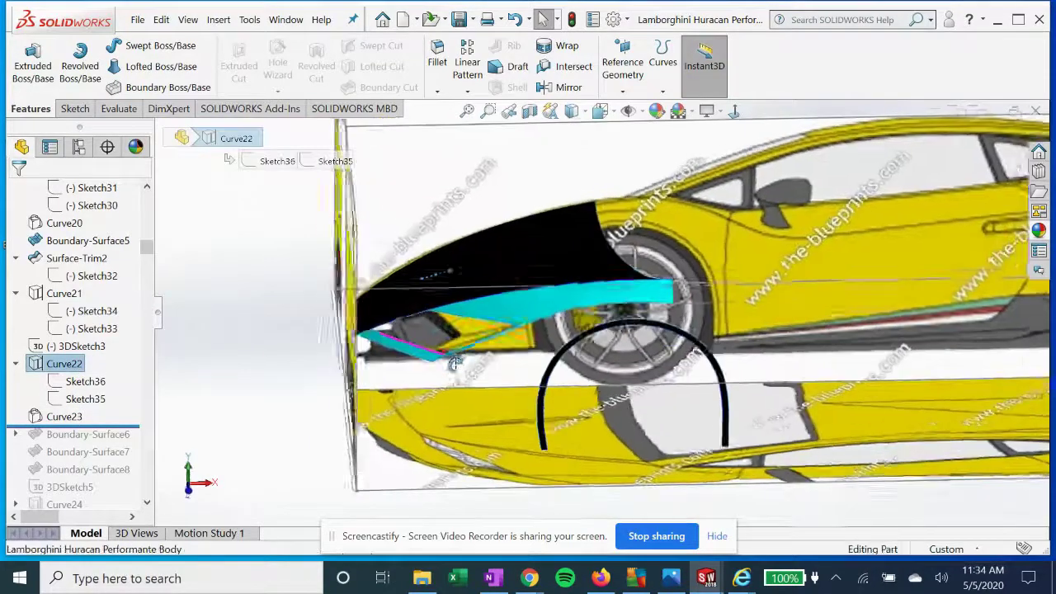
middle_click_drag(456, 363, 477, 370)
right_click(64, 369)
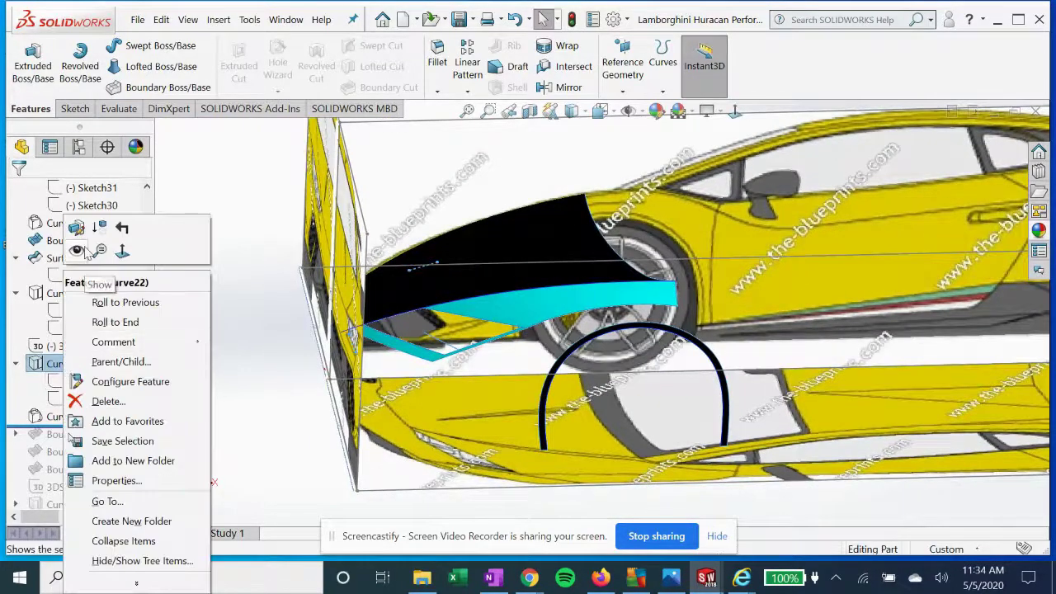
left_click(77, 250)
scroll(450, 342, "down", 3)
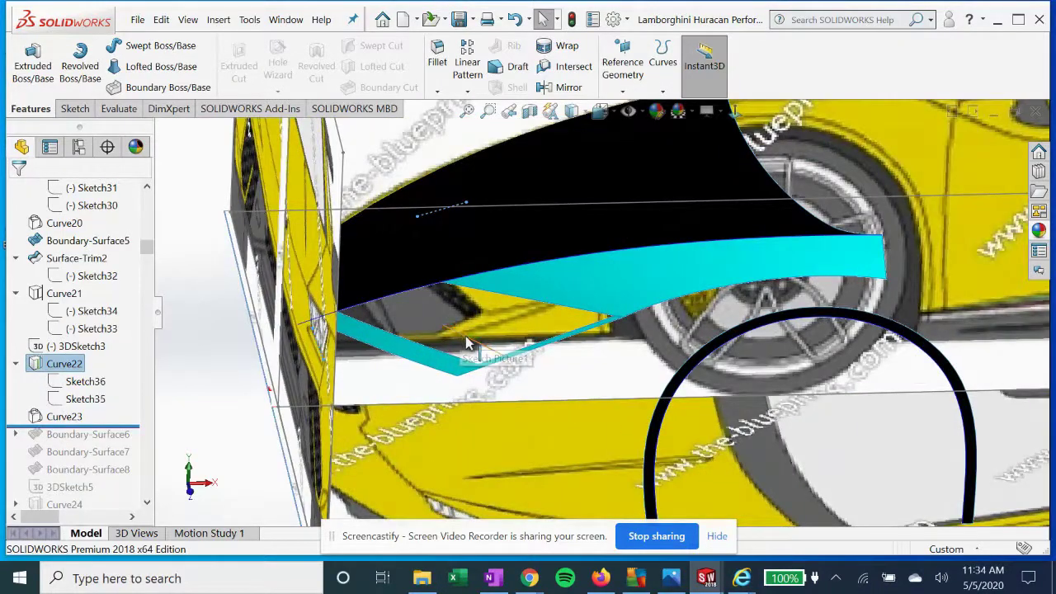
mouse_move(467, 343)
middle_mouse_down()
mouse_move(460, 299)
mouse_move(470, 361)
middle_mouse_up()
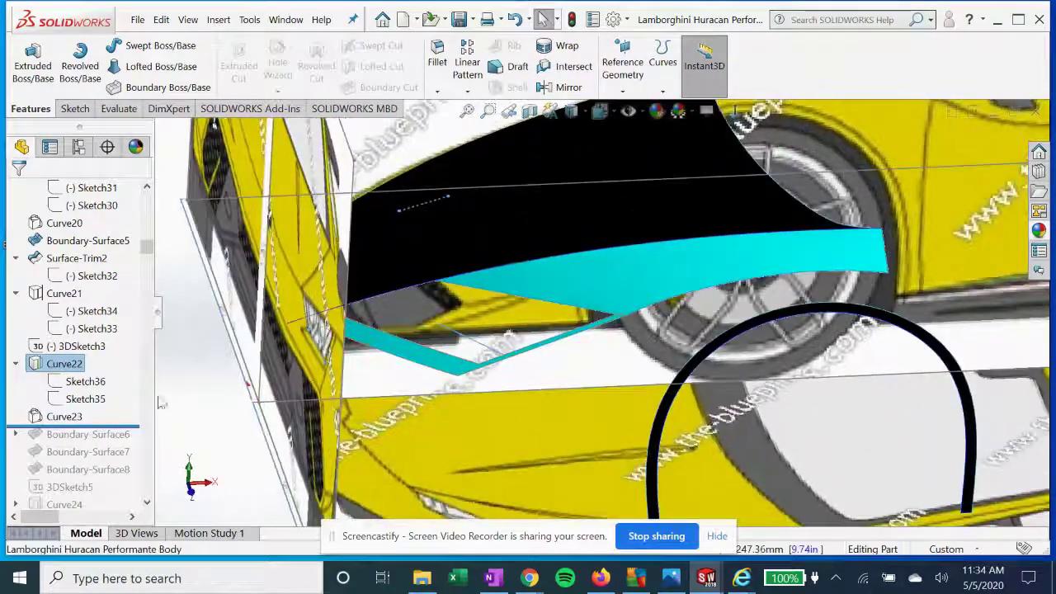
Open the definition of Curve23, review its two through-point vertices at the headlight opening, and accept it
left_click(53, 417)
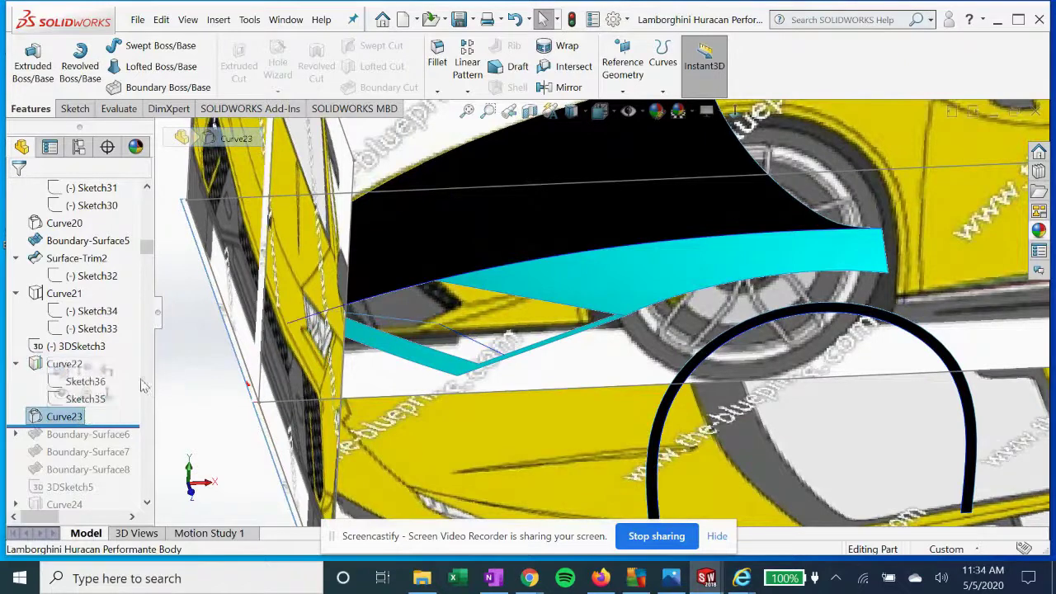
left_click(63, 371)
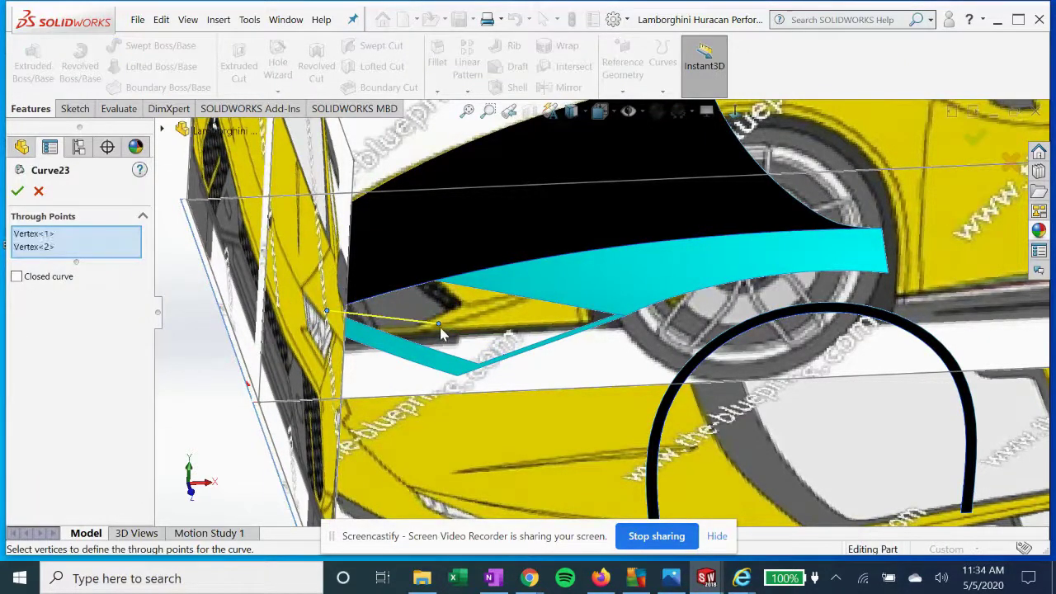
middle_click_drag(454, 347, 430, 350)
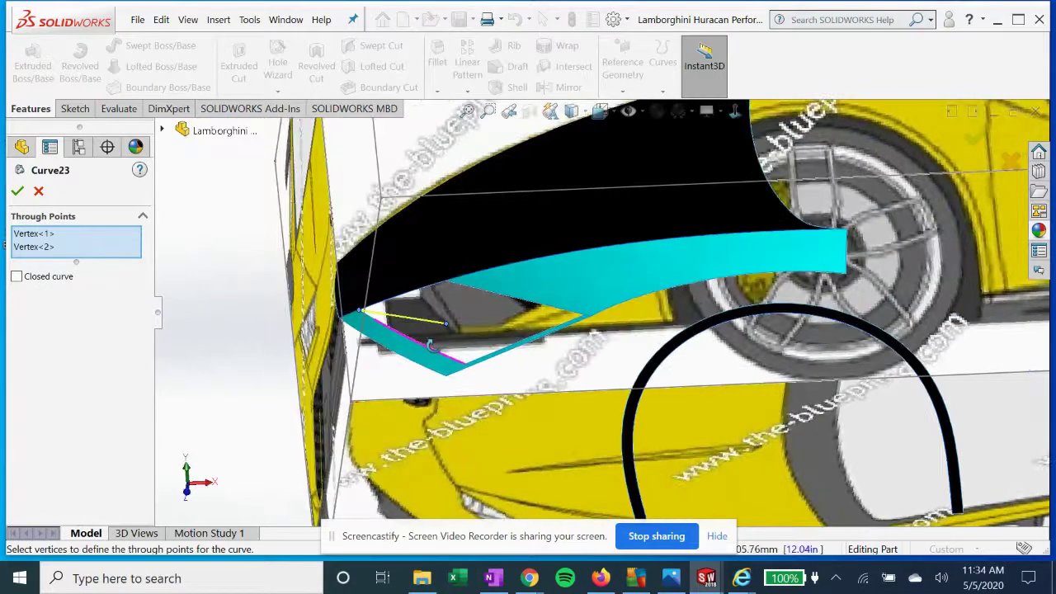
scroll(449, 339, "down", 2)
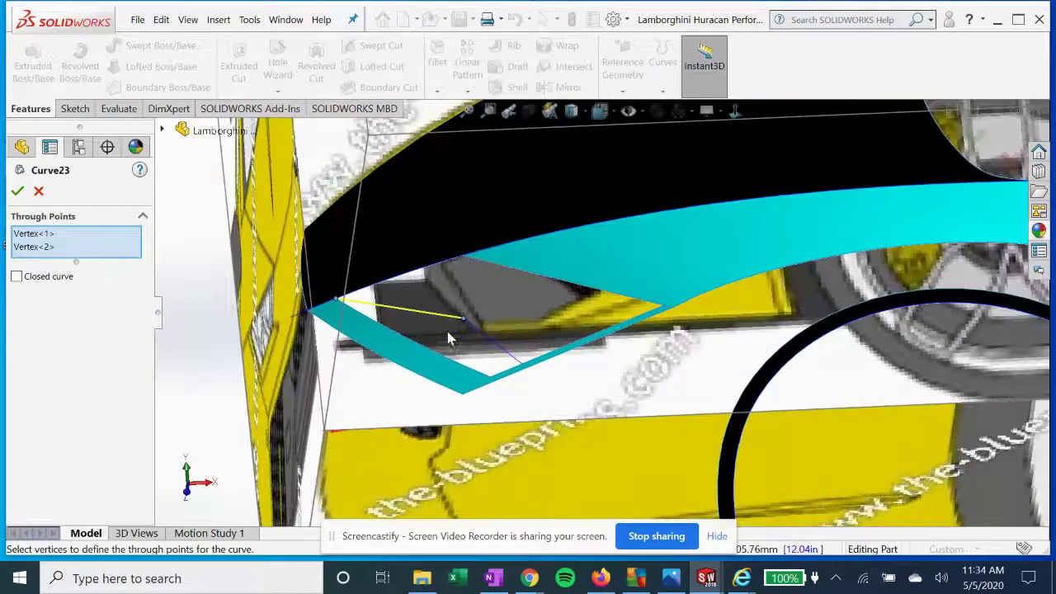
left_click(25, 246)
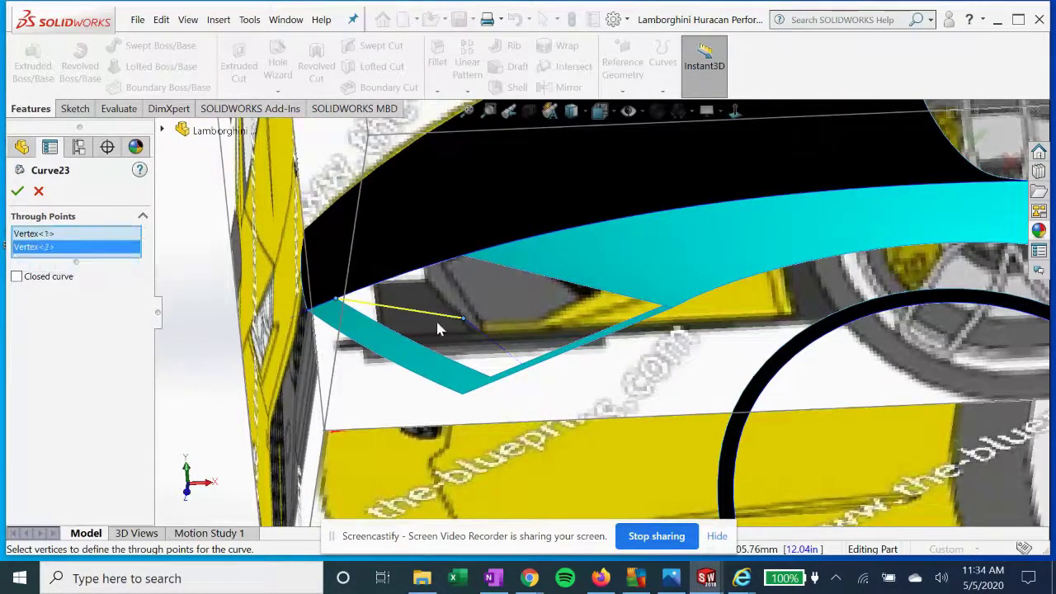
left_click(18, 191)
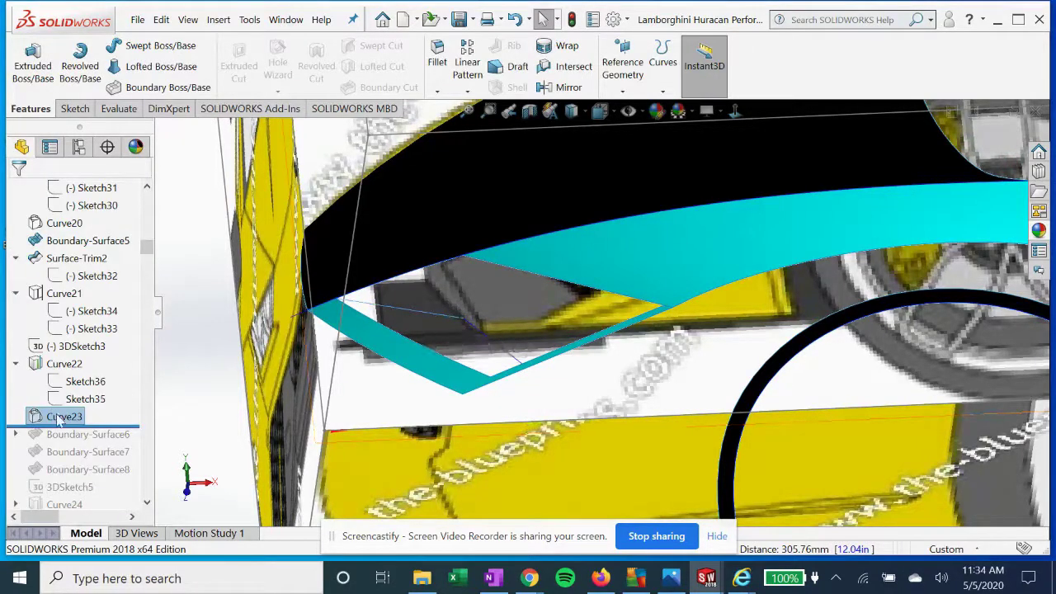
Show Curve23 and view it together with Curve22 across the headlight opening
right_click(58, 420)
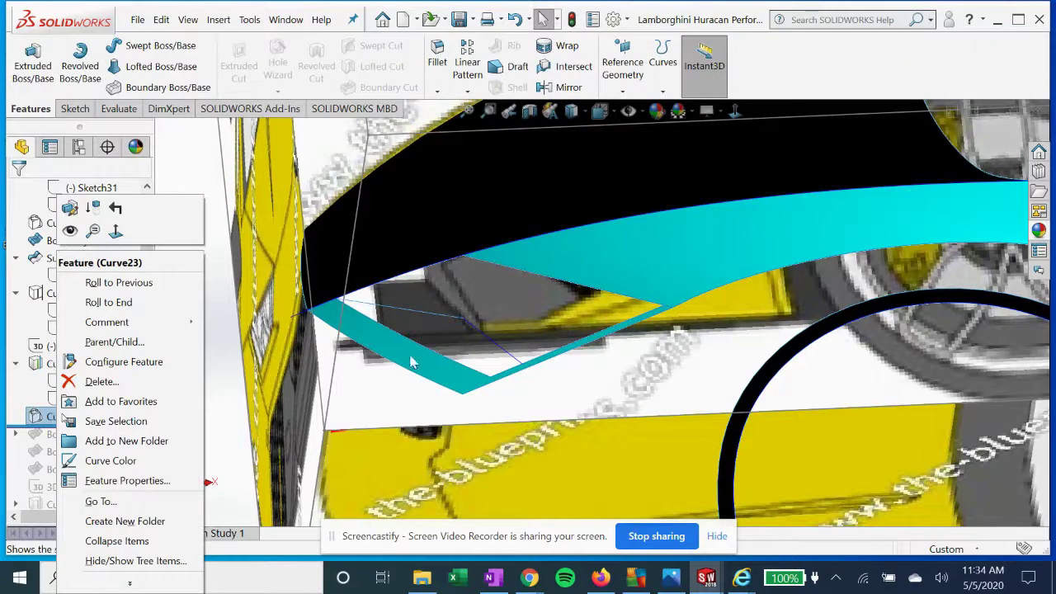
left_click(69, 235)
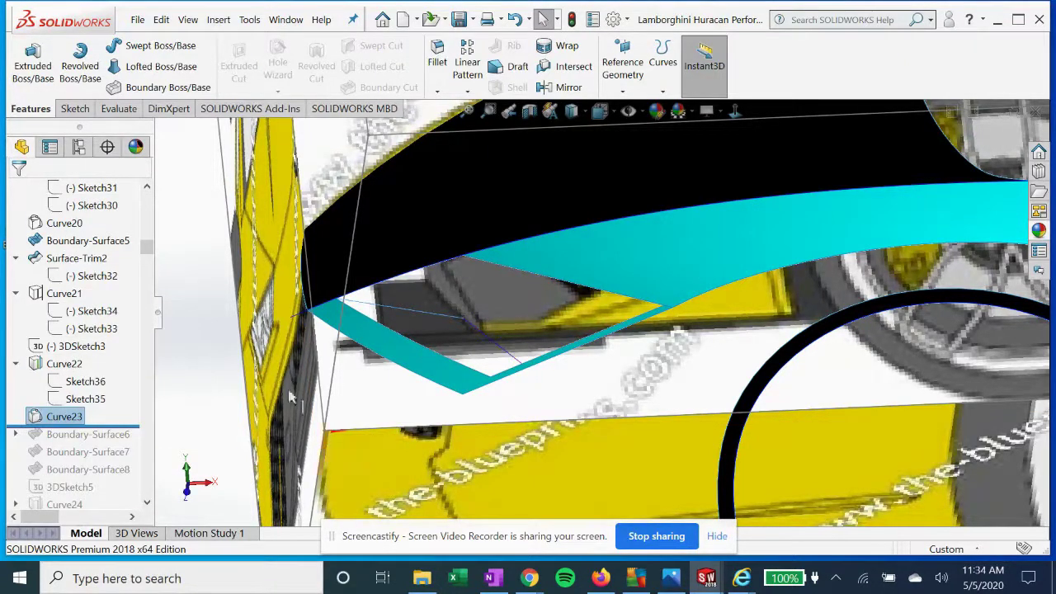
scroll(462, 409, "up", 2)
mouse_move(464, 398)
middle_mouse_down()
mouse_move(478, 364)
mouse_move(462, 365)
mouse_move(472, 378)
mouse_move(462, 388)
middle_mouse_up()
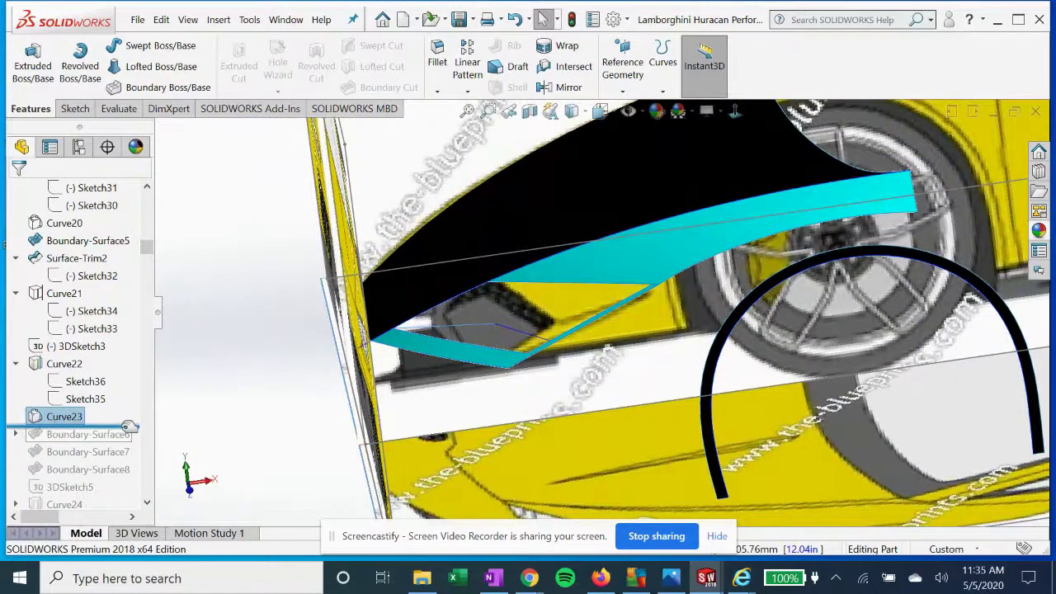
Roll the feature history forward past Boundary-Surface6, expand that feature, and highlight its 3DSketch4
left_click_drag(130, 425, 130, 443)
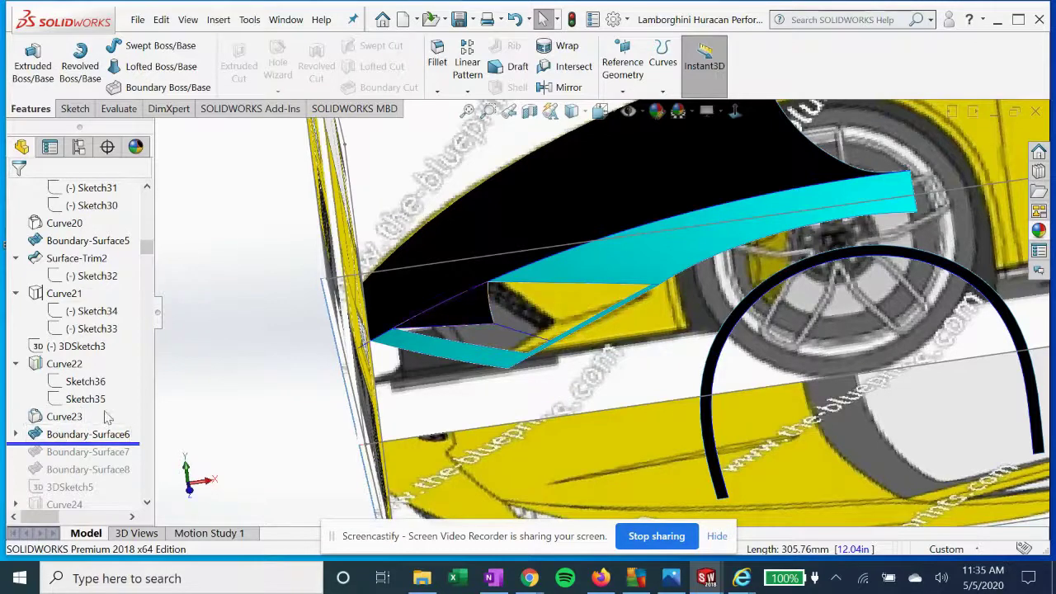
left_click(15, 434)
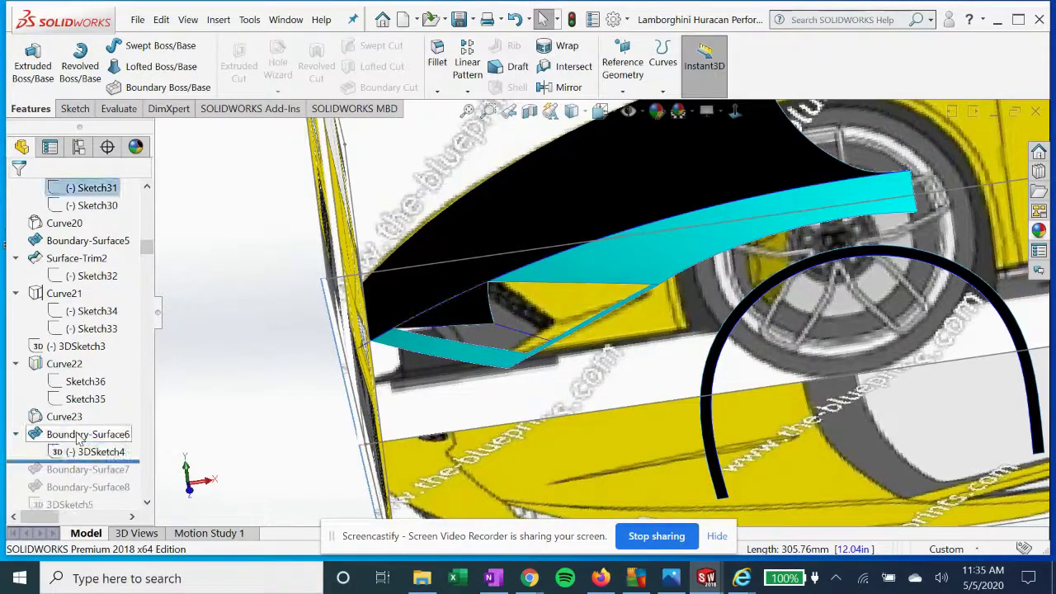
left_click(95, 454)
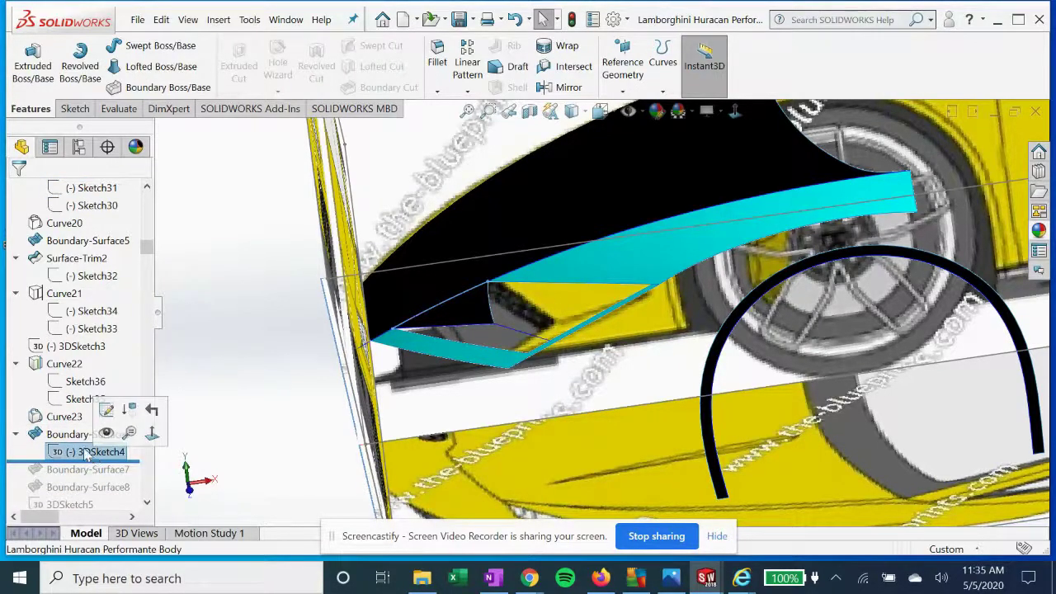
Open Boundary-Surface6's definition, review 3DSketch4 in Direction 1 and Curve23 and Curve21 in Direction 2, and move the Direction 1 callout beside its curve
left_click(78, 434)
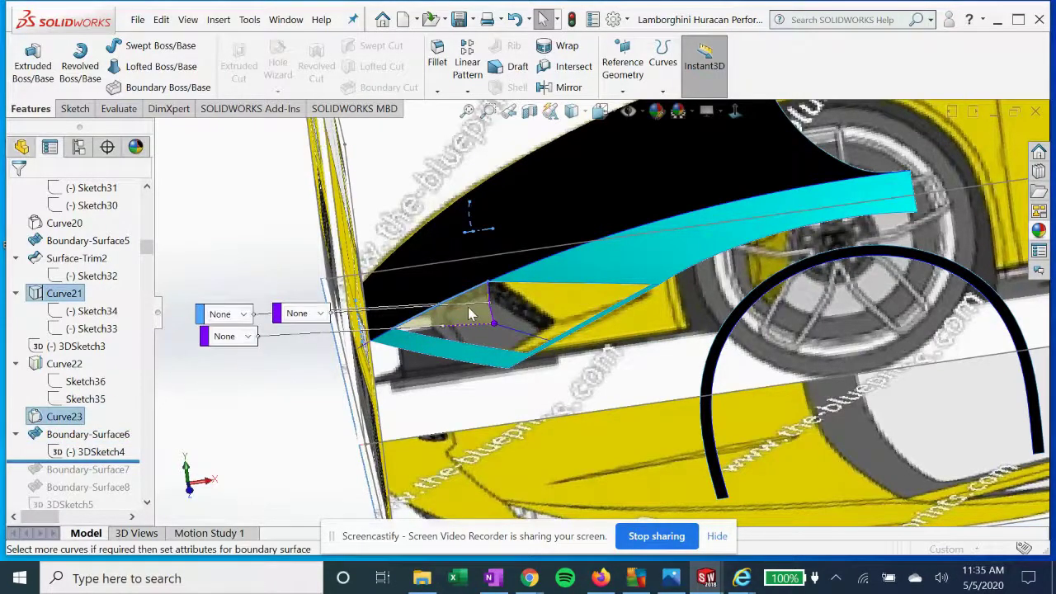
scroll(448, 315, "down", 1)
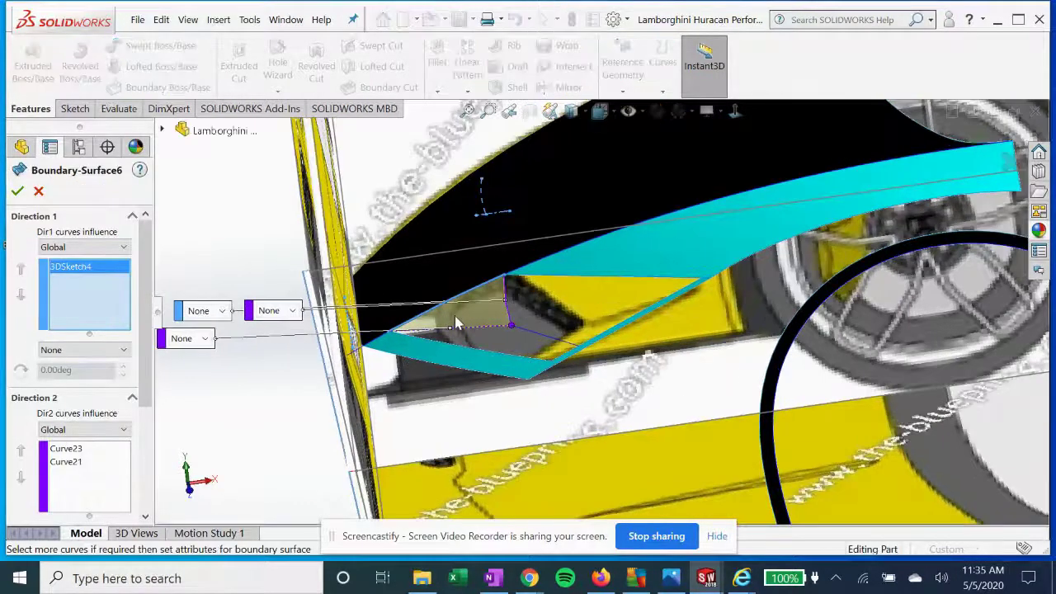
scroll(455, 317, "down", 1)
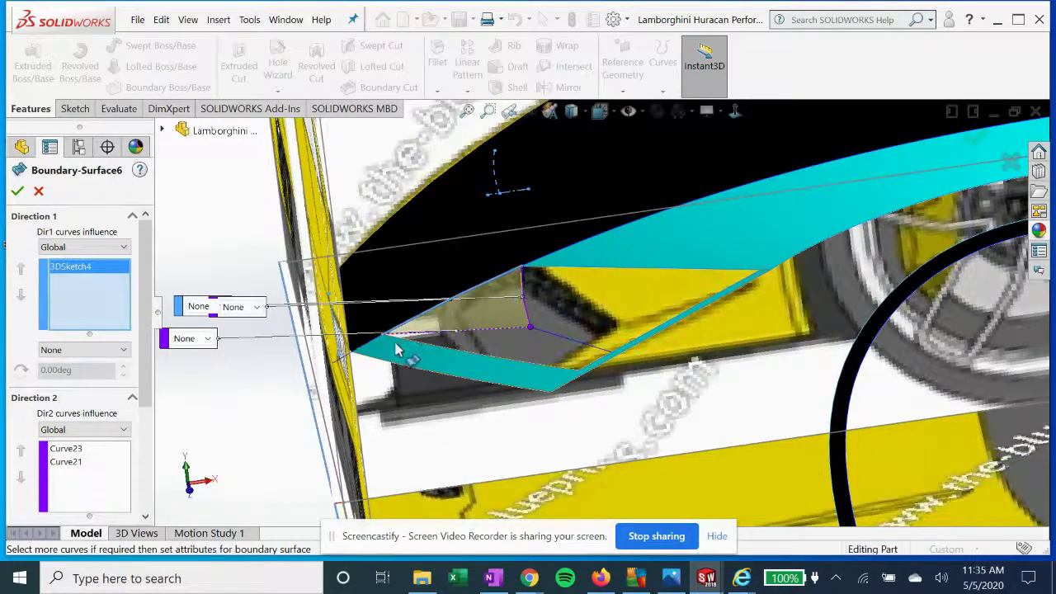
left_click(73, 451)
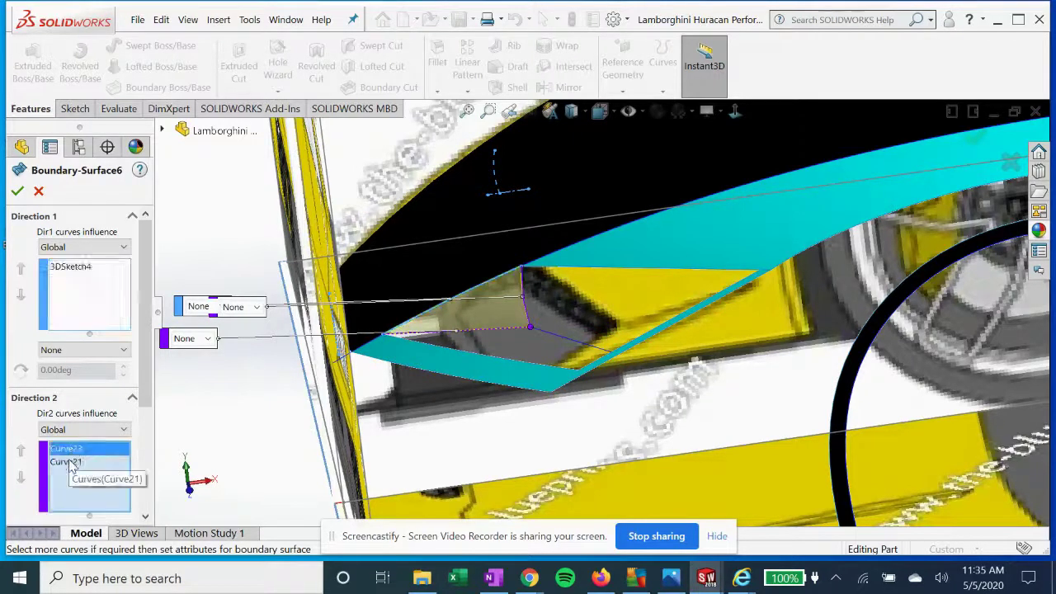
left_click(73, 464)
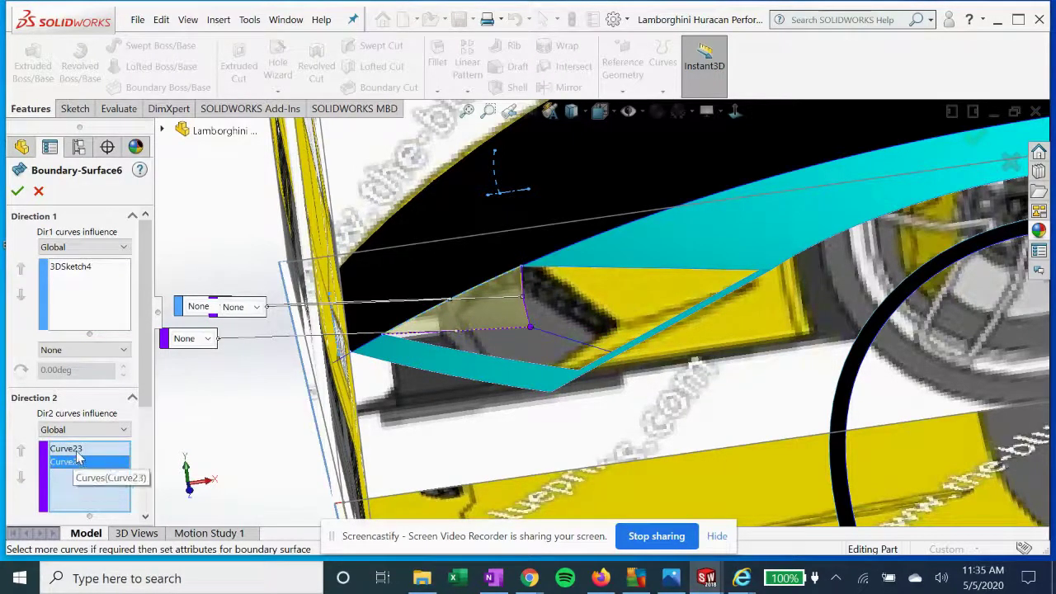
left_click(63, 451)
scroll(509, 317, "down", 2)
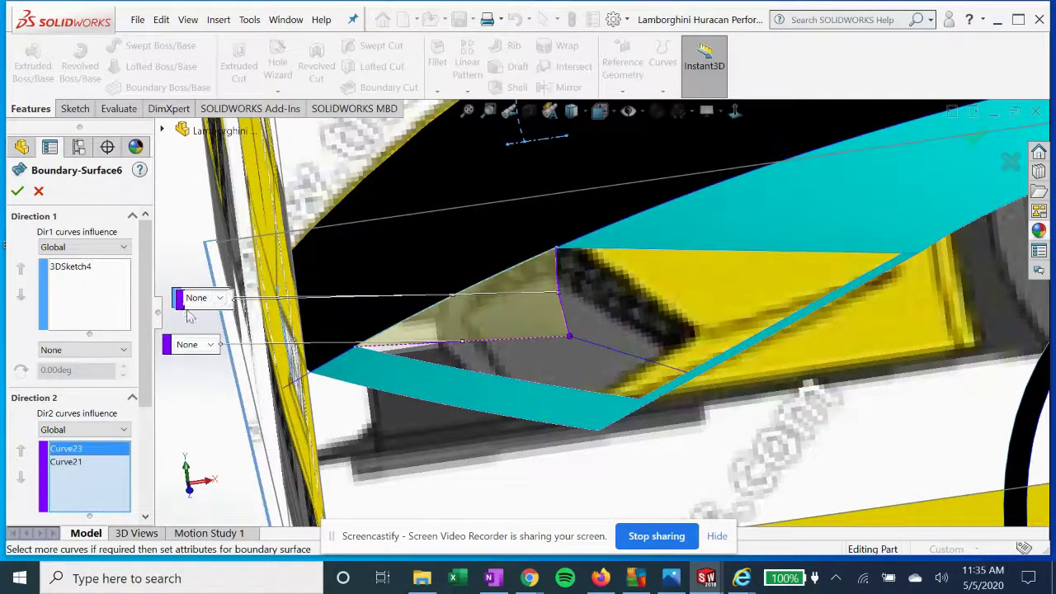
left_click_drag(190, 316, 522, 252)
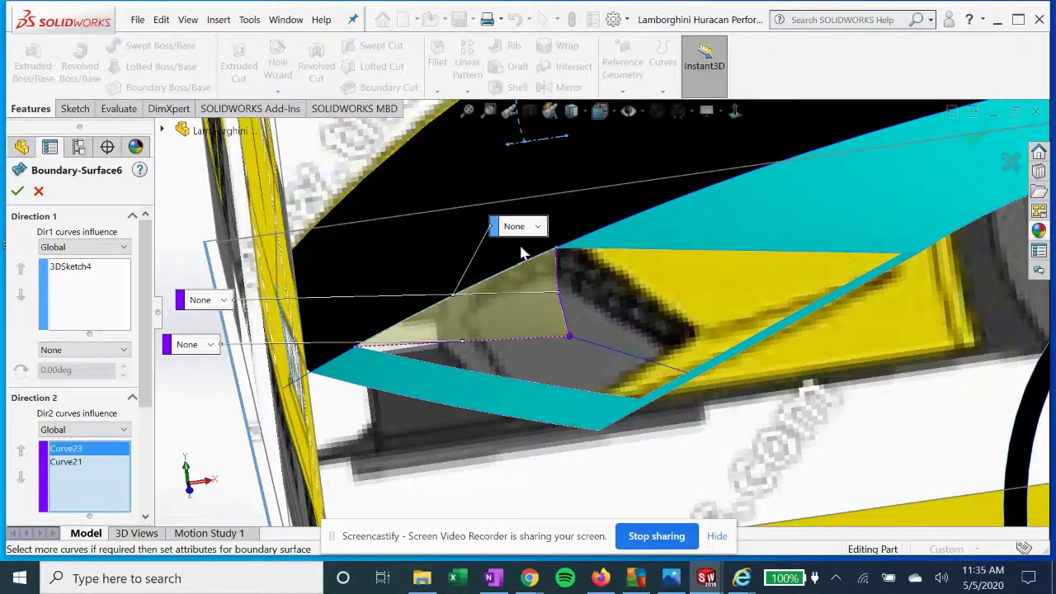